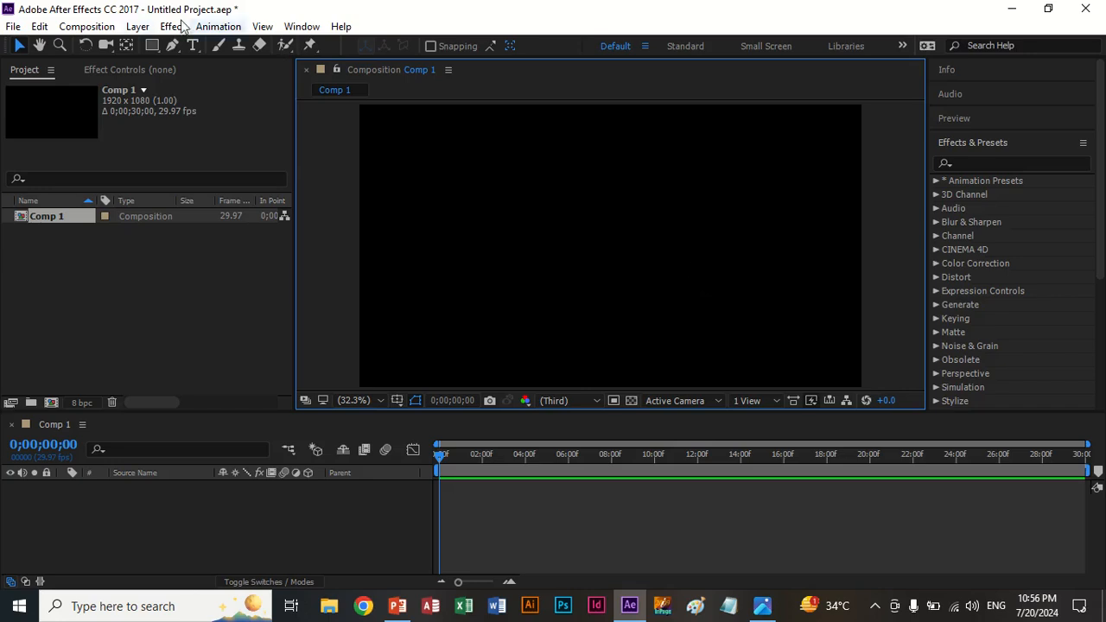
Set the duration of Comp 1 to 10 seconds (0;00;10;00)
click(84, 26)
click(145, 68)
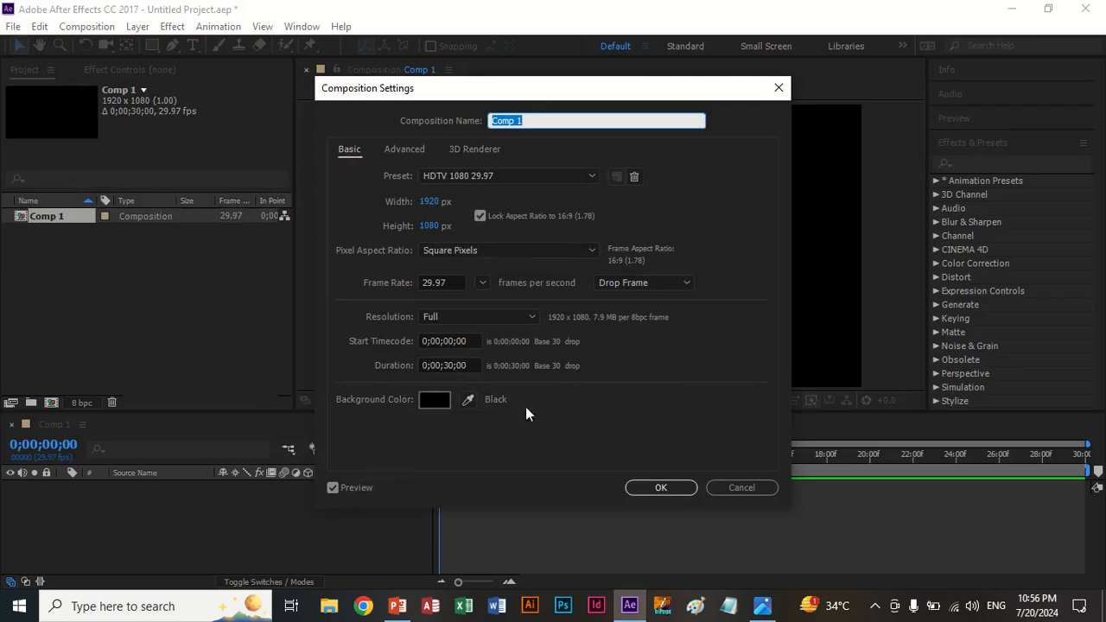
click(448, 366)
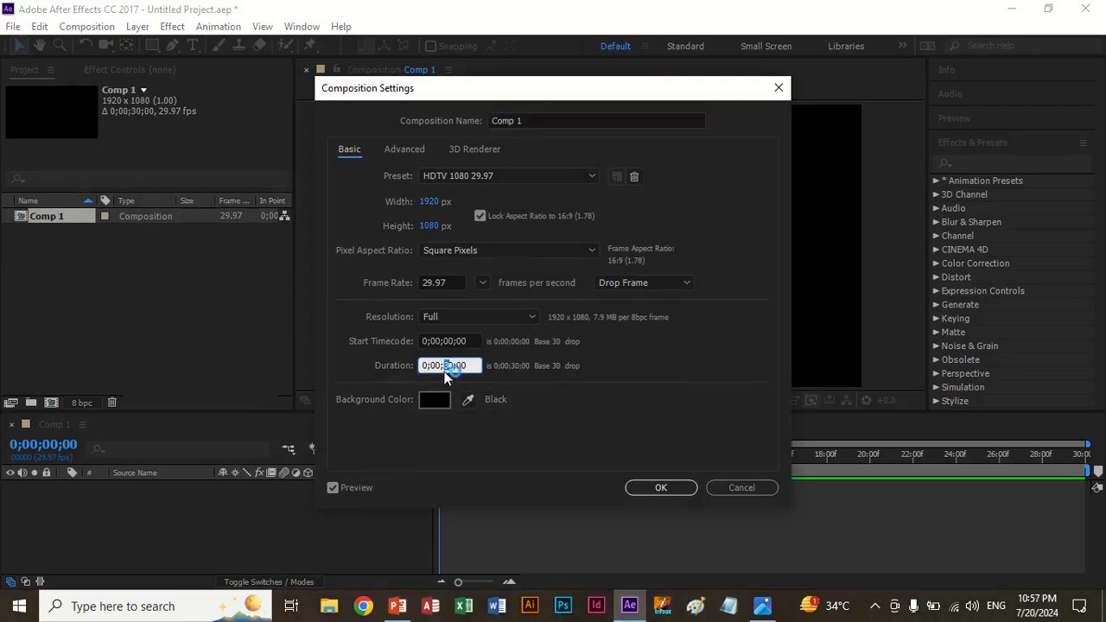
text(1)
click(656, 491)
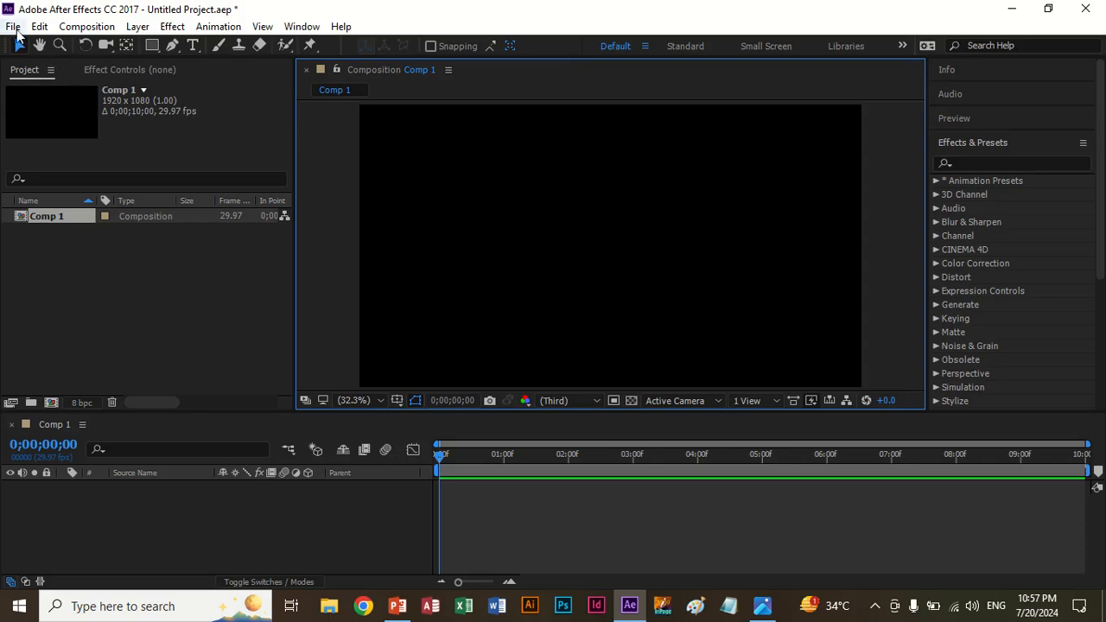
Start importing footage and open the Nature folder inside the desktop's Photo Gallery 2023 shortcut
click(79, 270)
double_click(79, 269)
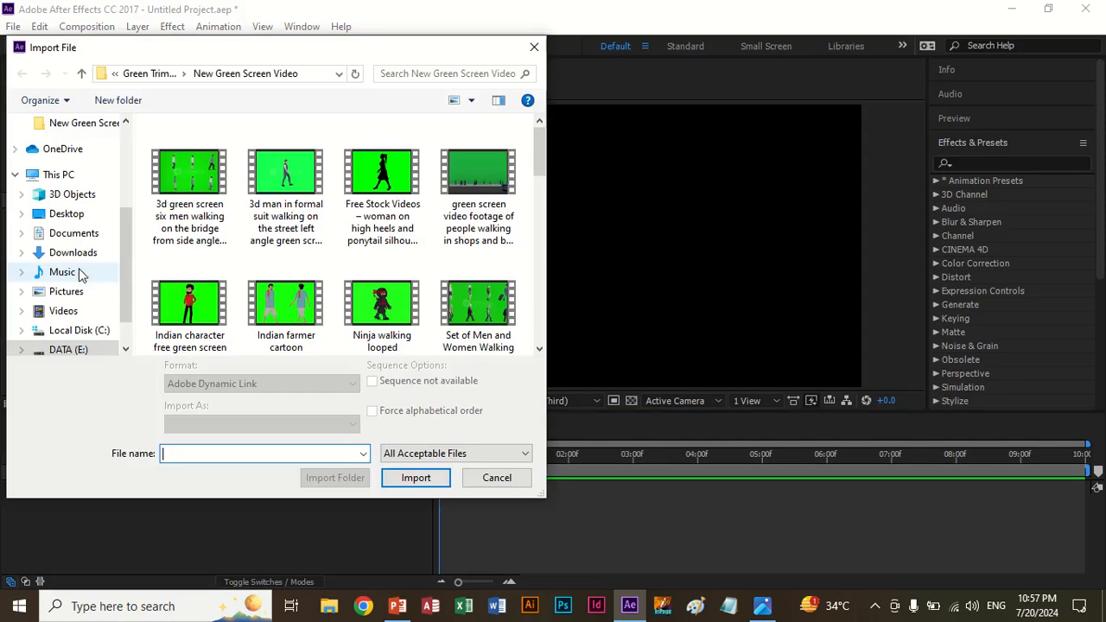
click(77, 221)
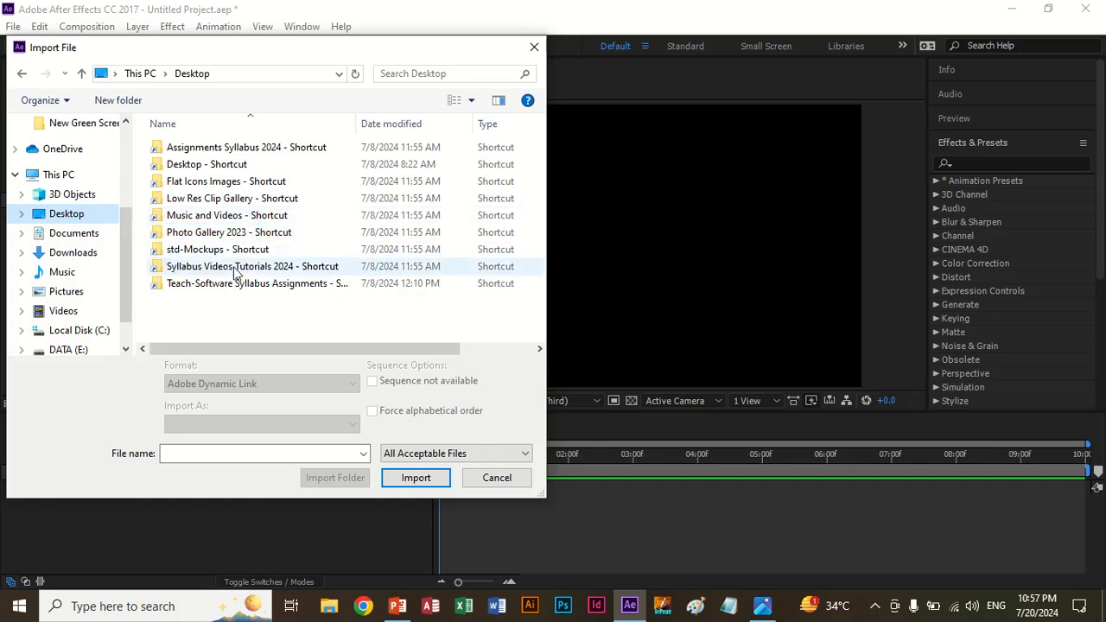
double_click(229, 232)
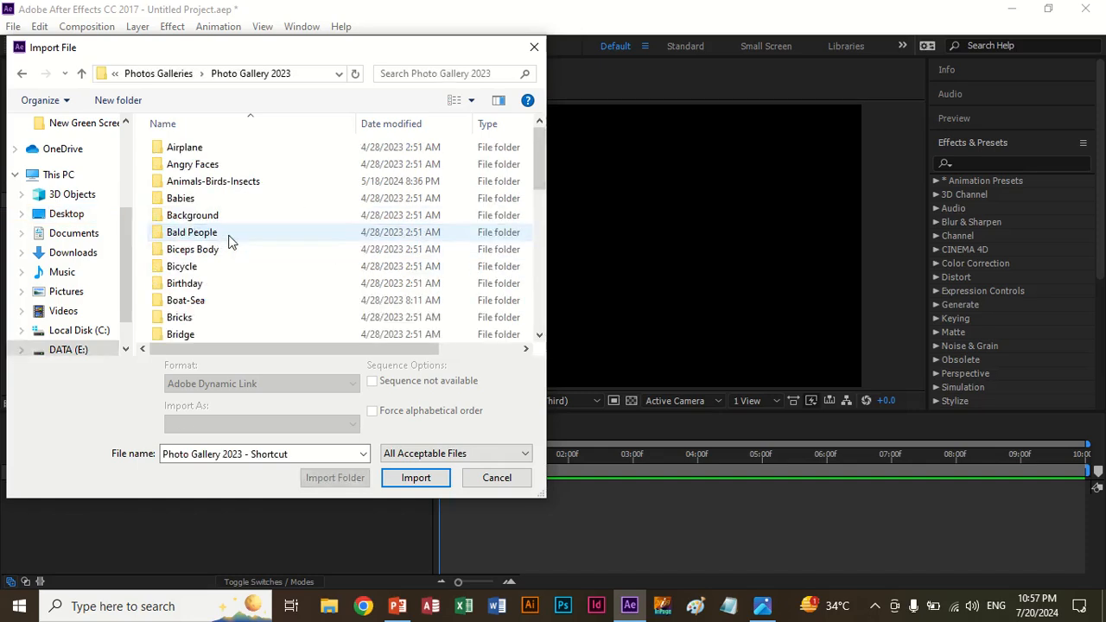
scroll(208, 250, down, 9)
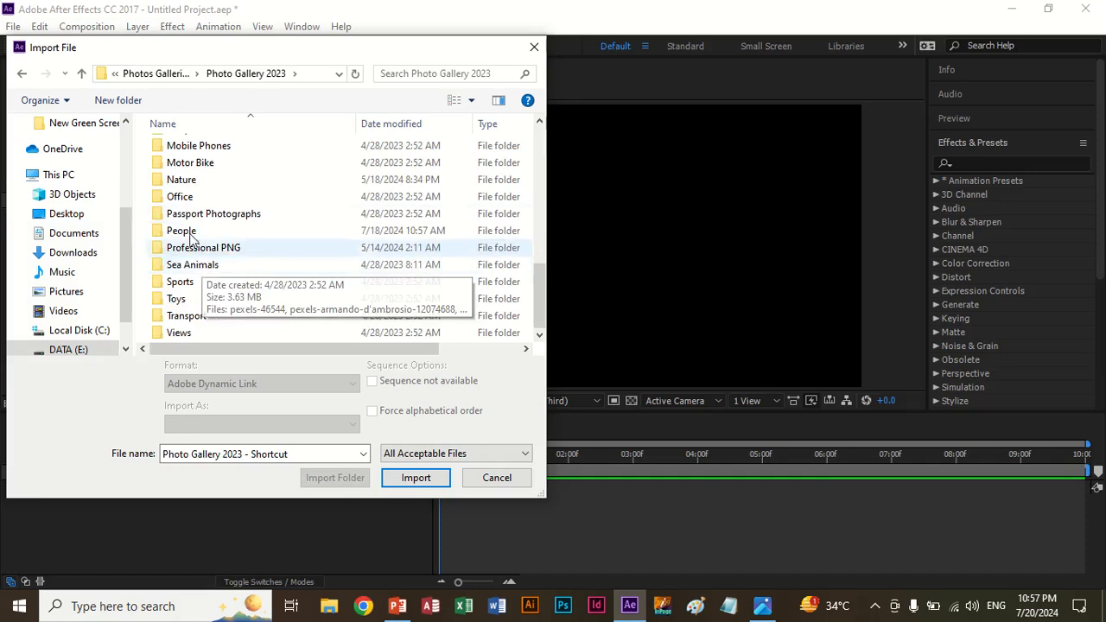
double_click(193, 181)
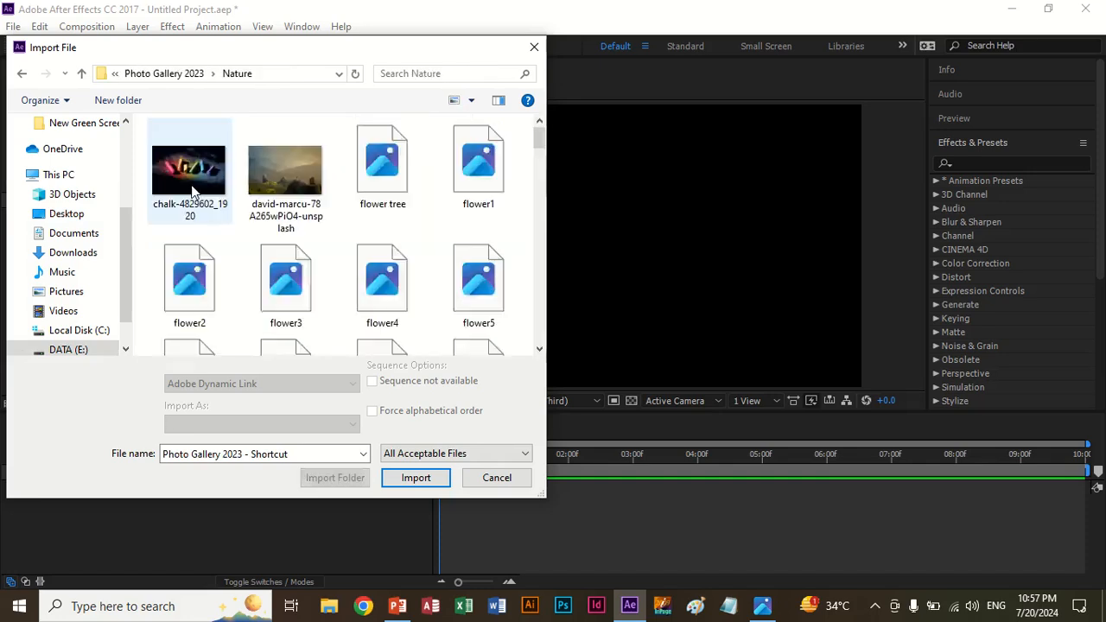
scroll(383, 250, down, 1)
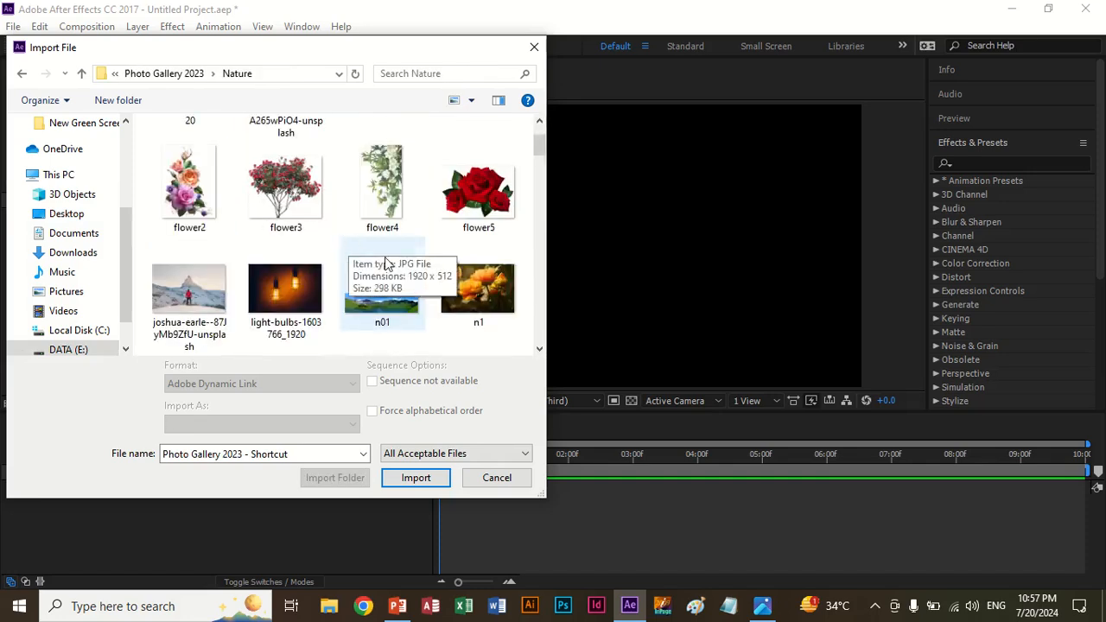
scroll(386, 263, down, 2)
scroll(471, 322, down, 1)
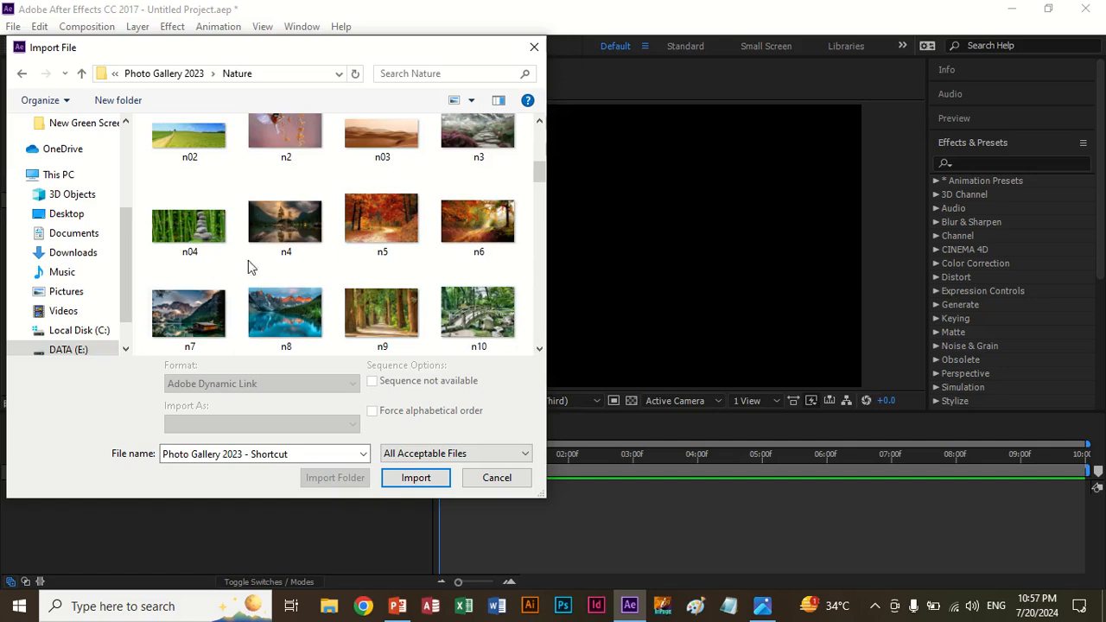
Try importing the n10 image with the JPEG sequence option left on, and delete the imported footage
double_click(478, 313)
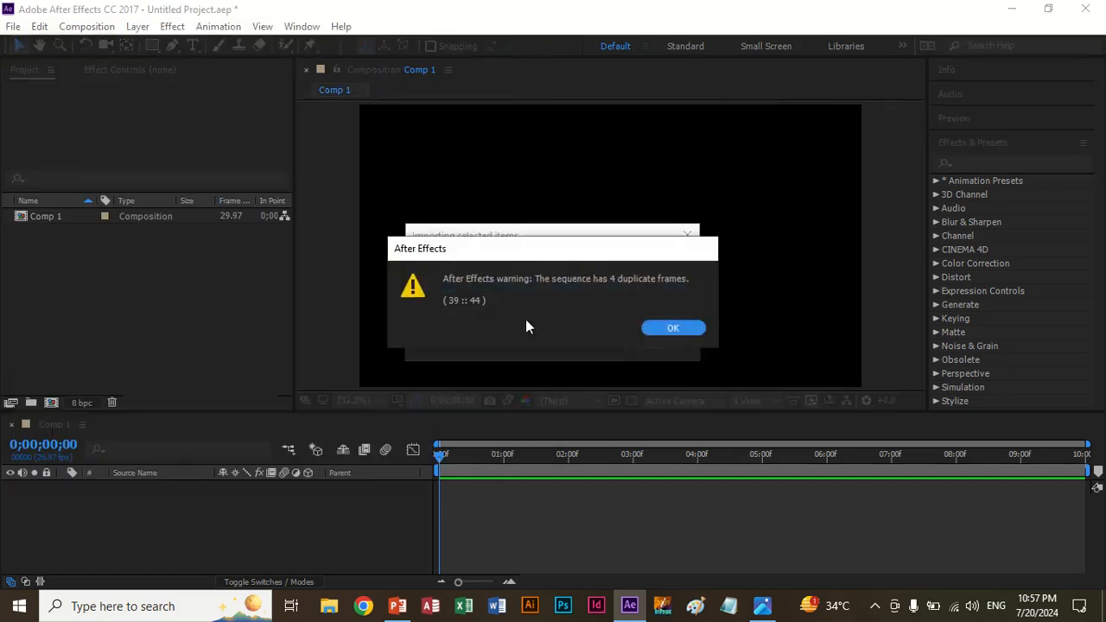
click(673, 328)
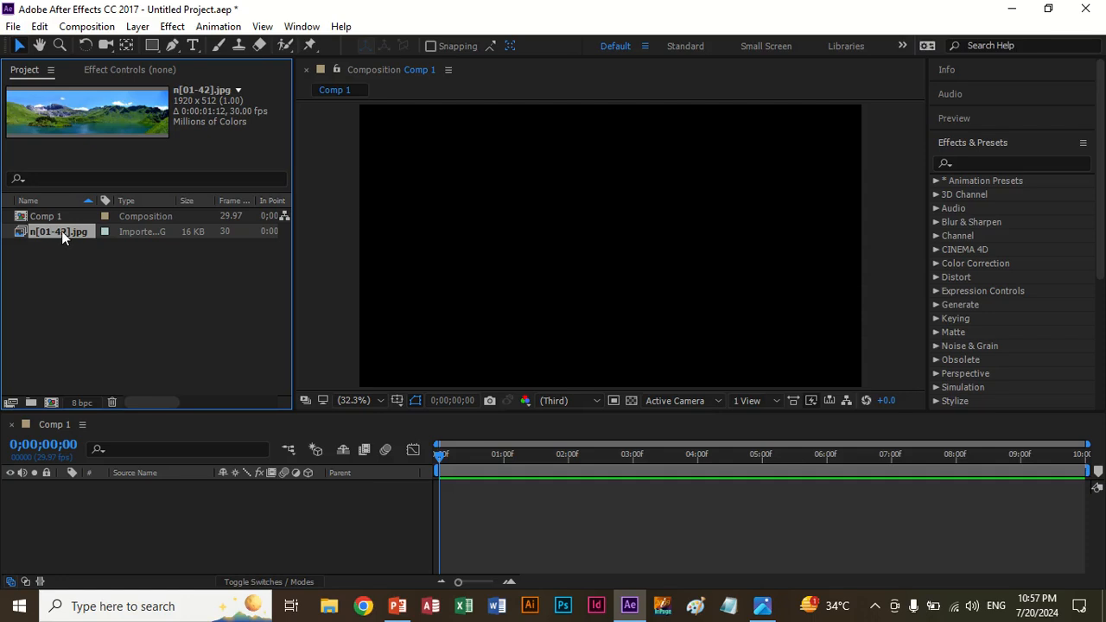
key(Delete)
Import n10 from the Nature folder as a single image, with the ImporterJPEG Sequence option turned off
double_click(80, 264)
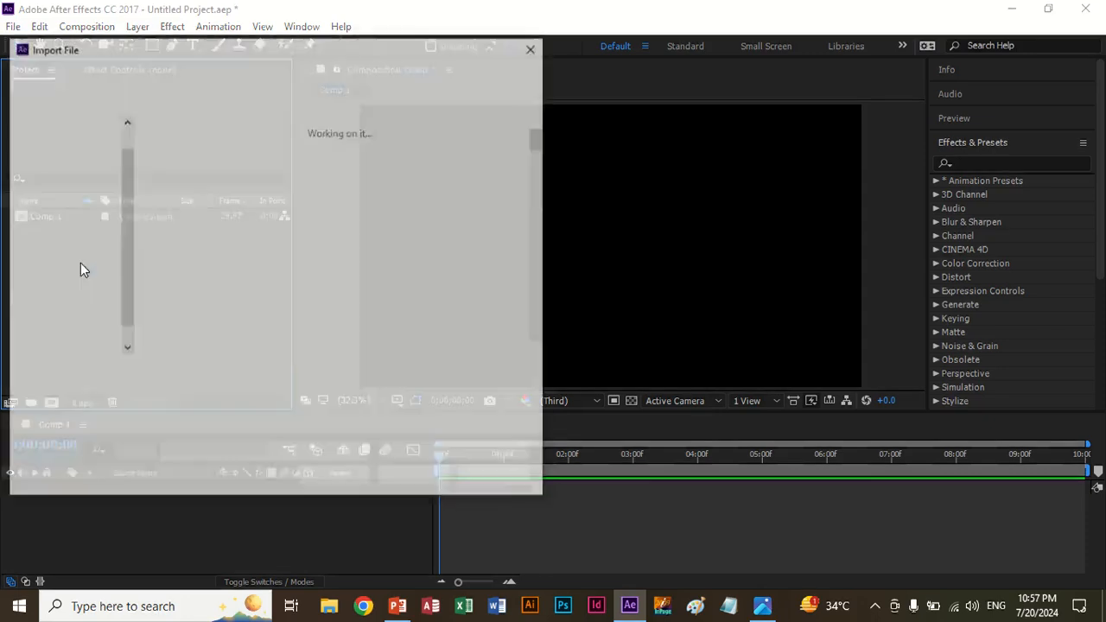
scroll(281, 262, down, 3)
scroll(281, 262, down, 2)
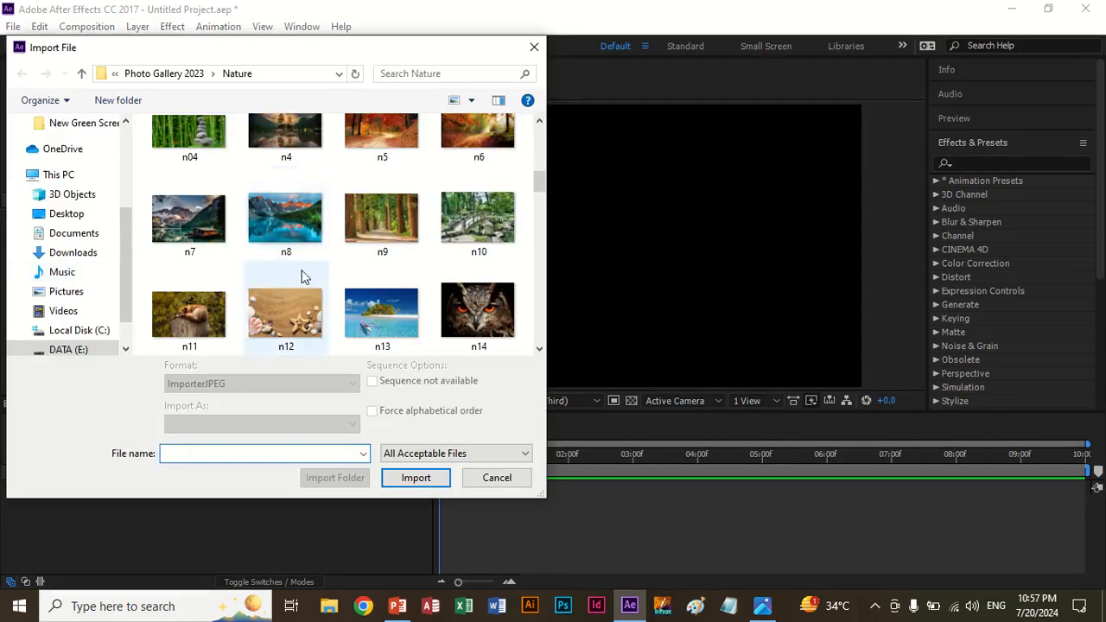
scroll(308, 276, up, 1)
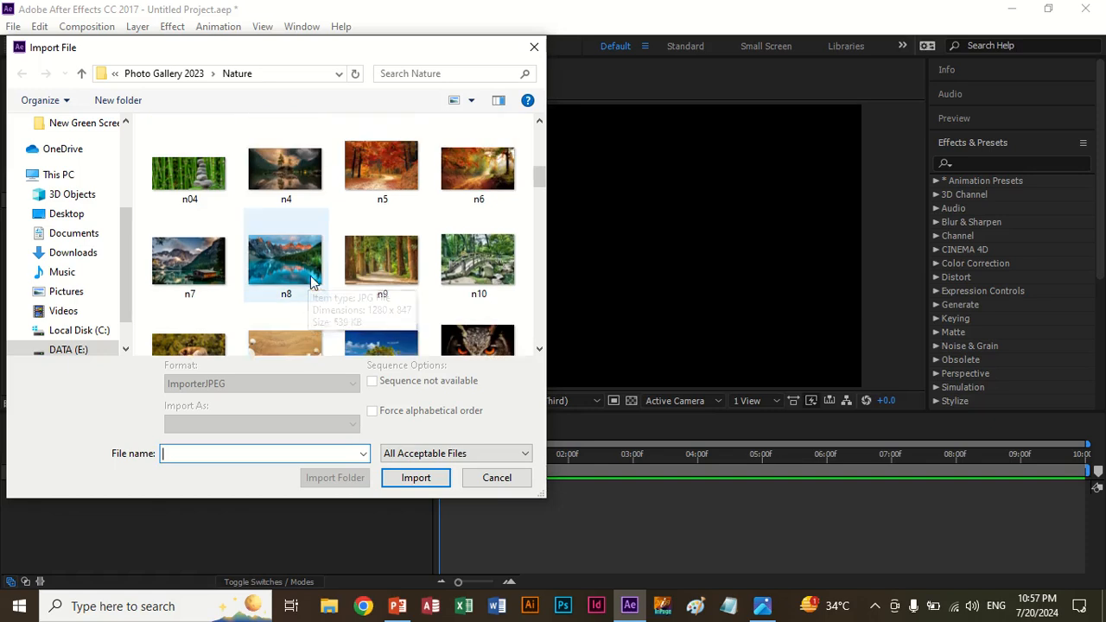
scroll(376, 271, up, 1)
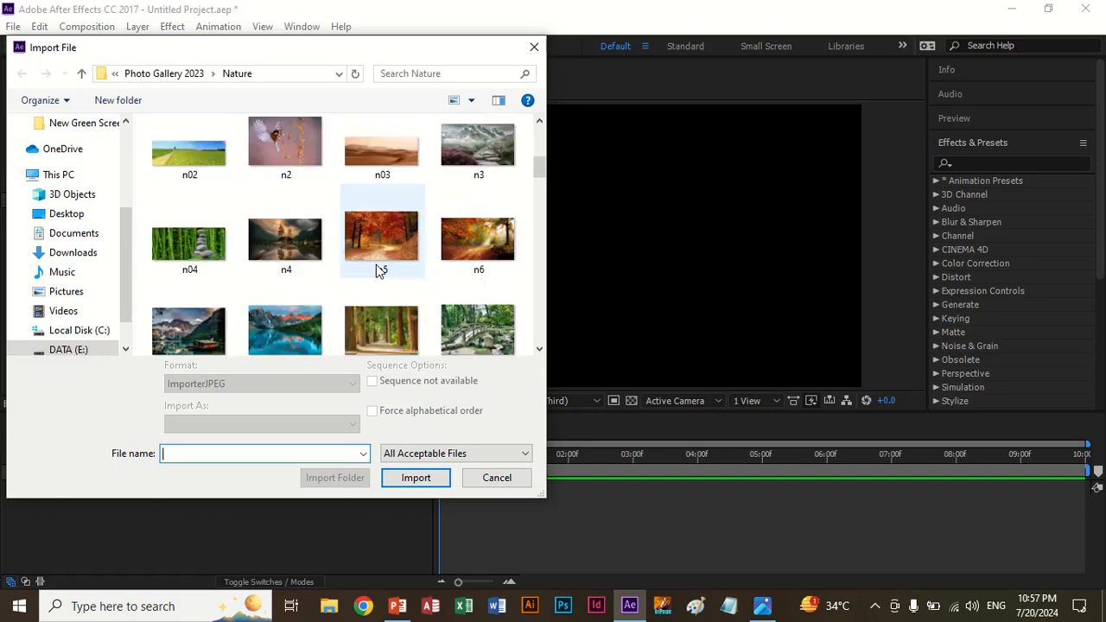
scroll(379, 271, down, 1)
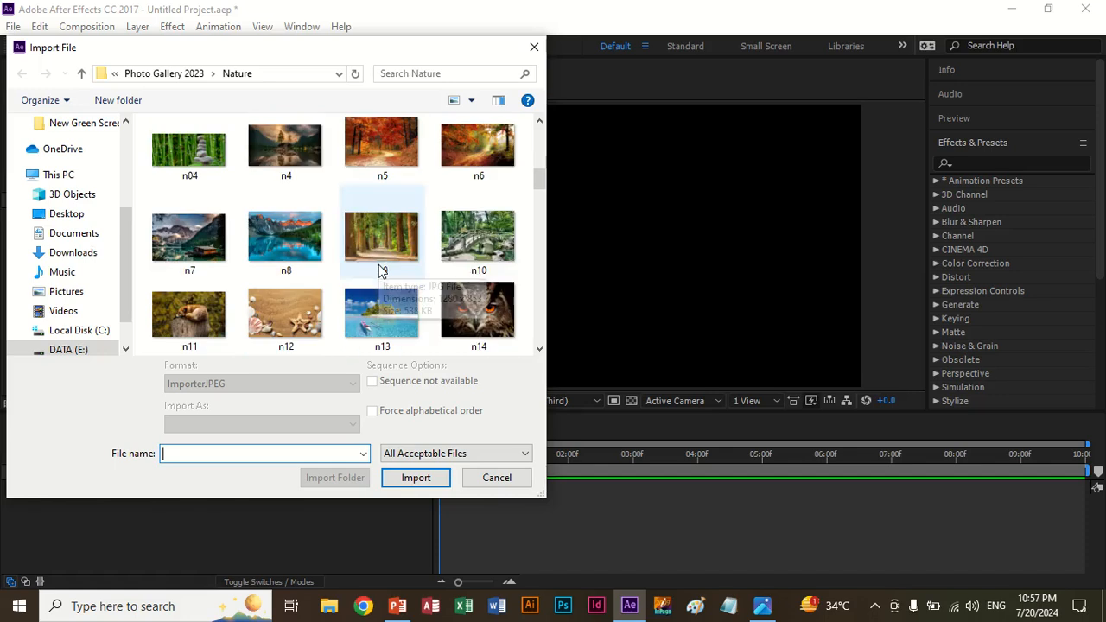
click(481, 245)
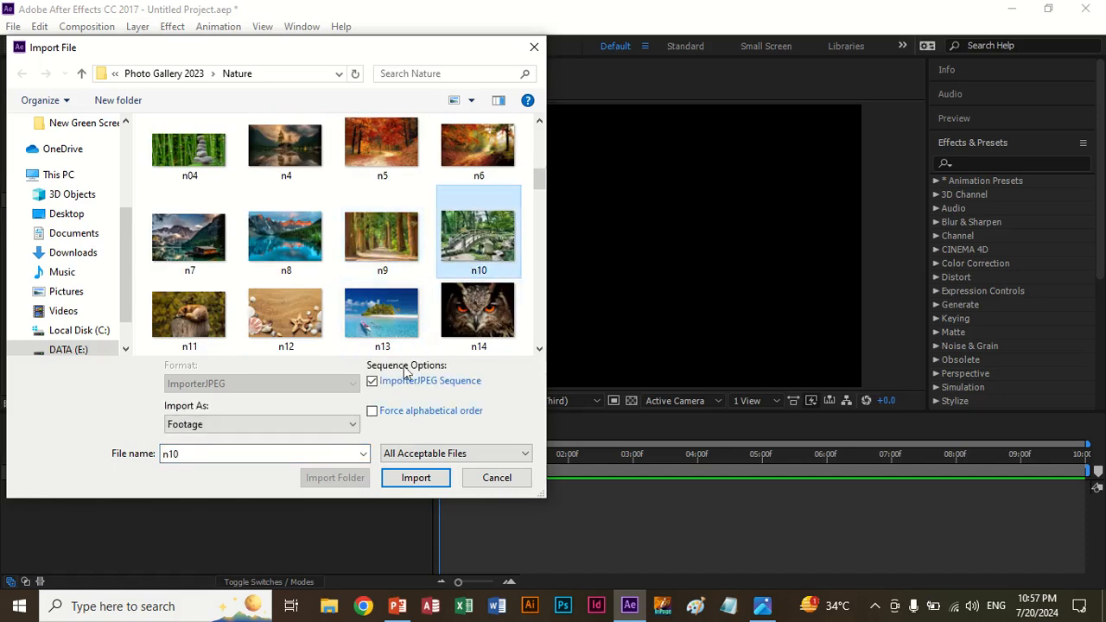
click(373, 381)
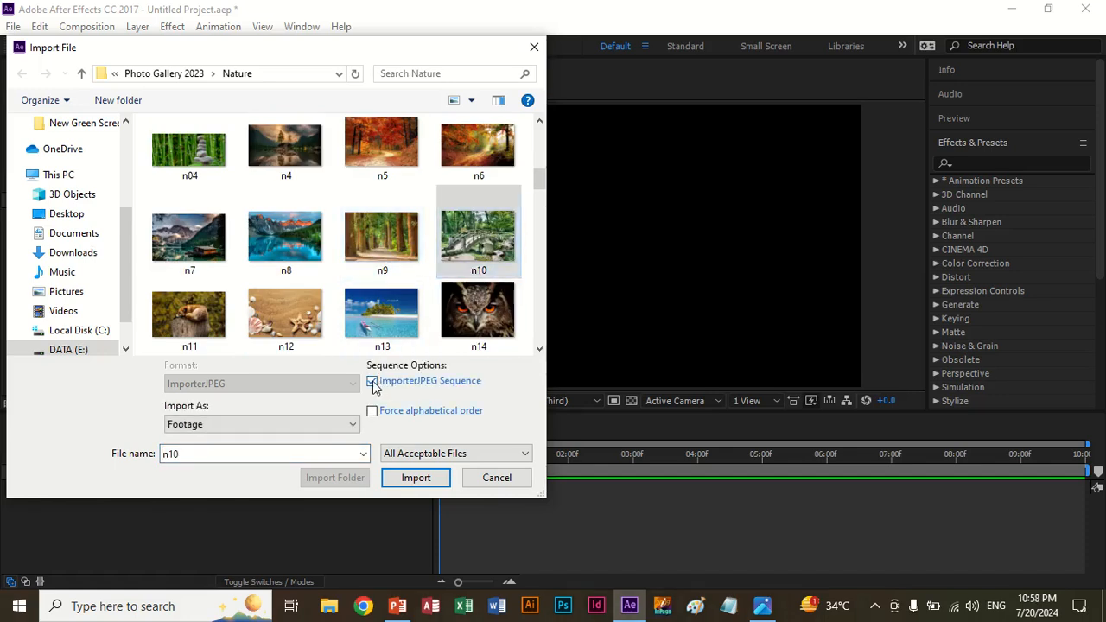
click(413, 481)
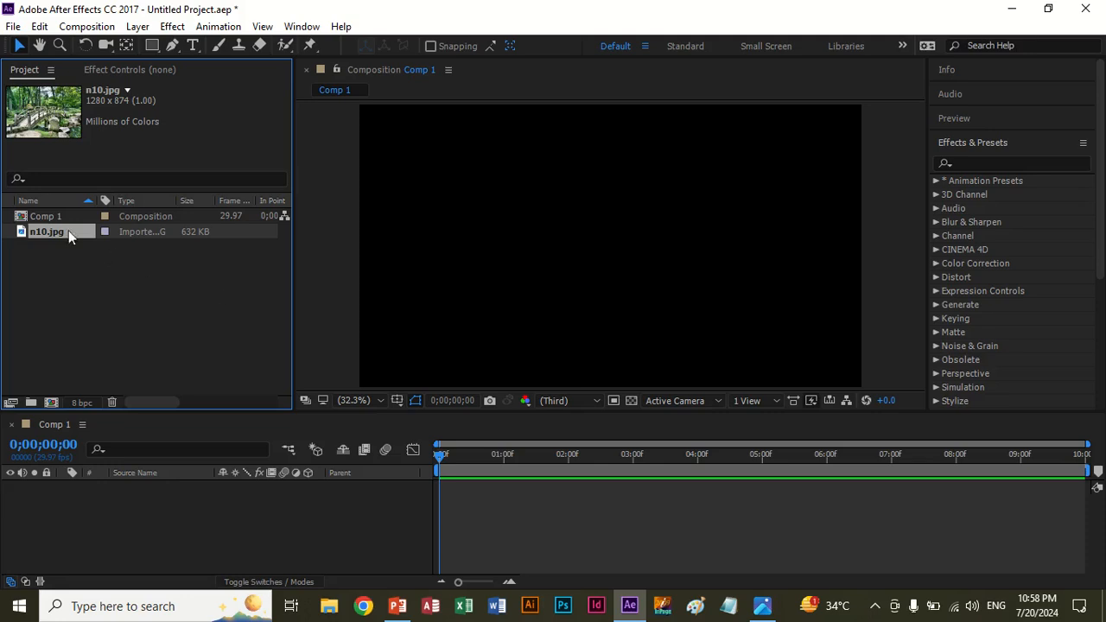
Add n10.jpg to the Comp 1 timeline as a layer and scale it with Fit to Comp
drag(68, 231, 86, 510)
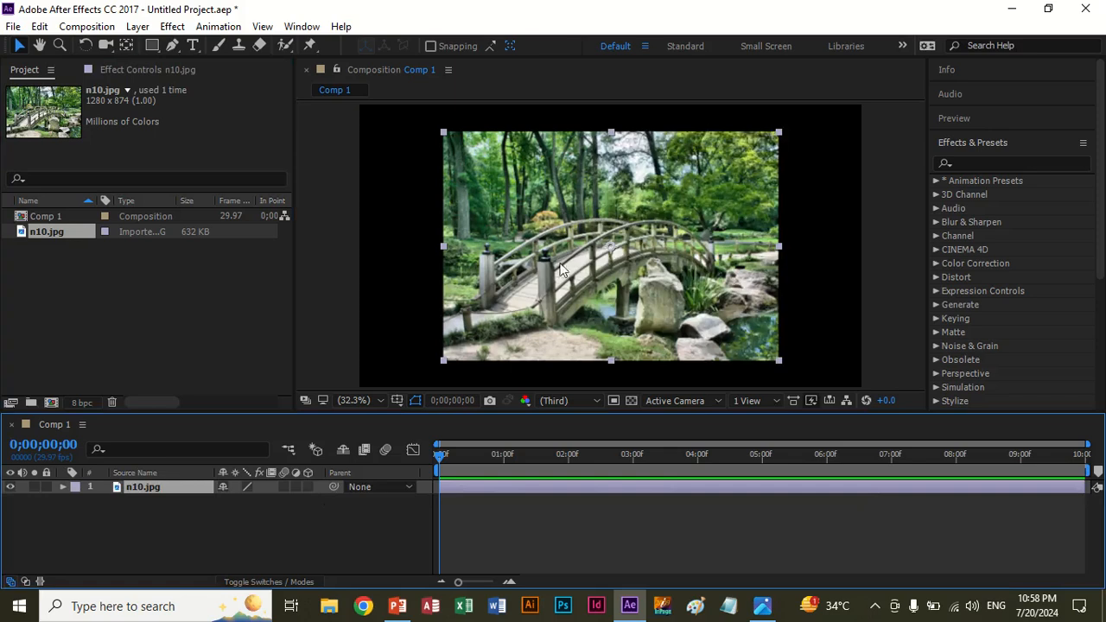
right_click(588, 227)
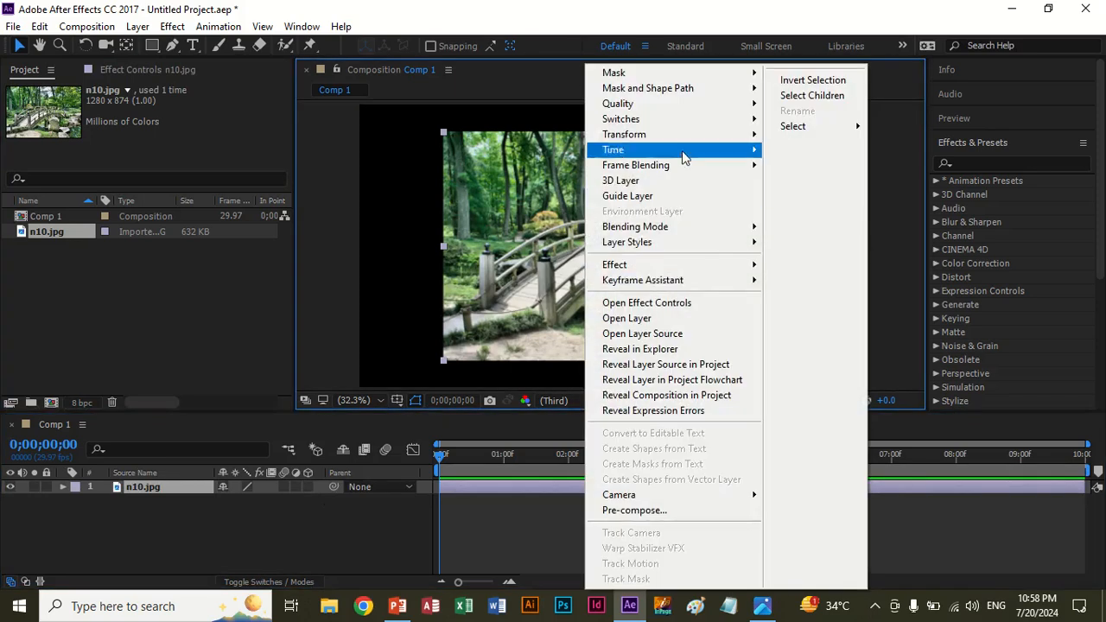
mouse_move(680, 135)
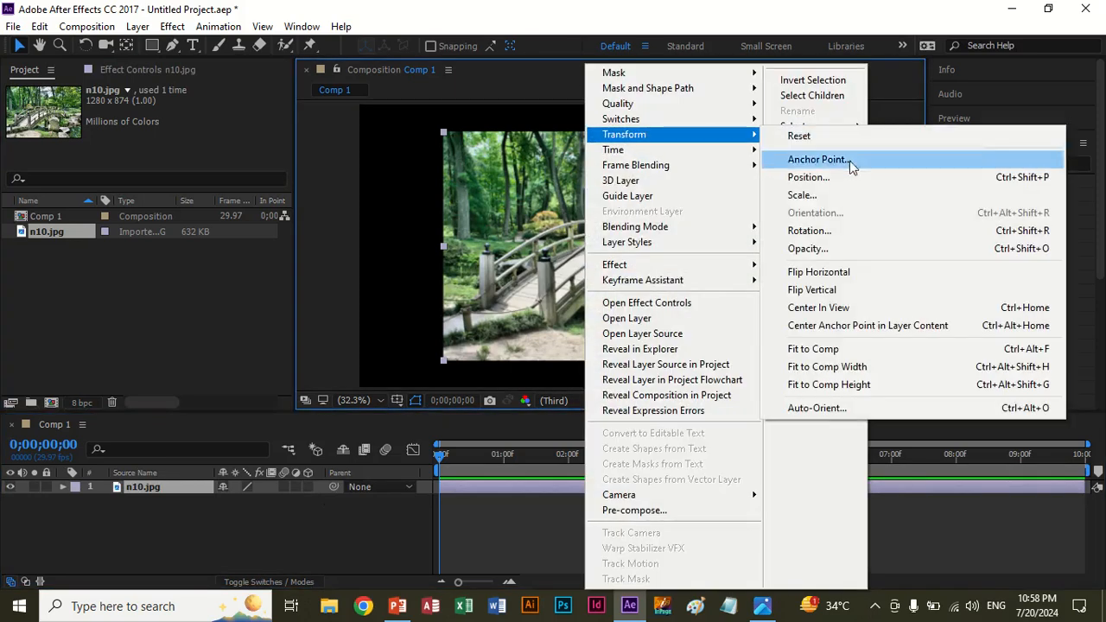
click(861, 350)
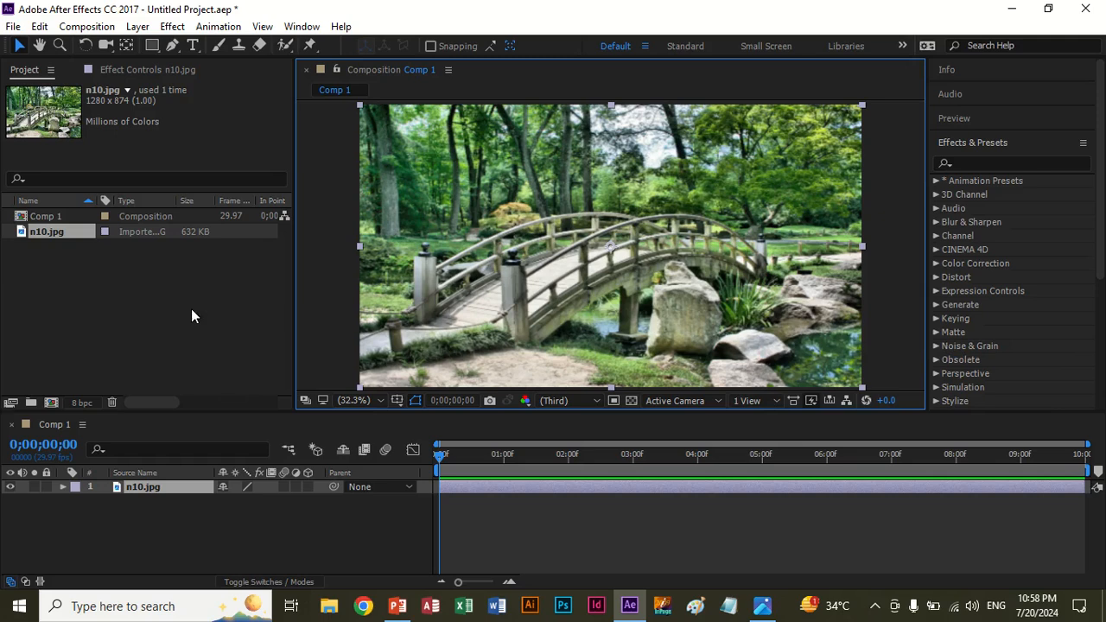
Draw a rounded rectangle mask over the upper-left trees and part of the bridge on the n10.jpg layer
click(155, 50)
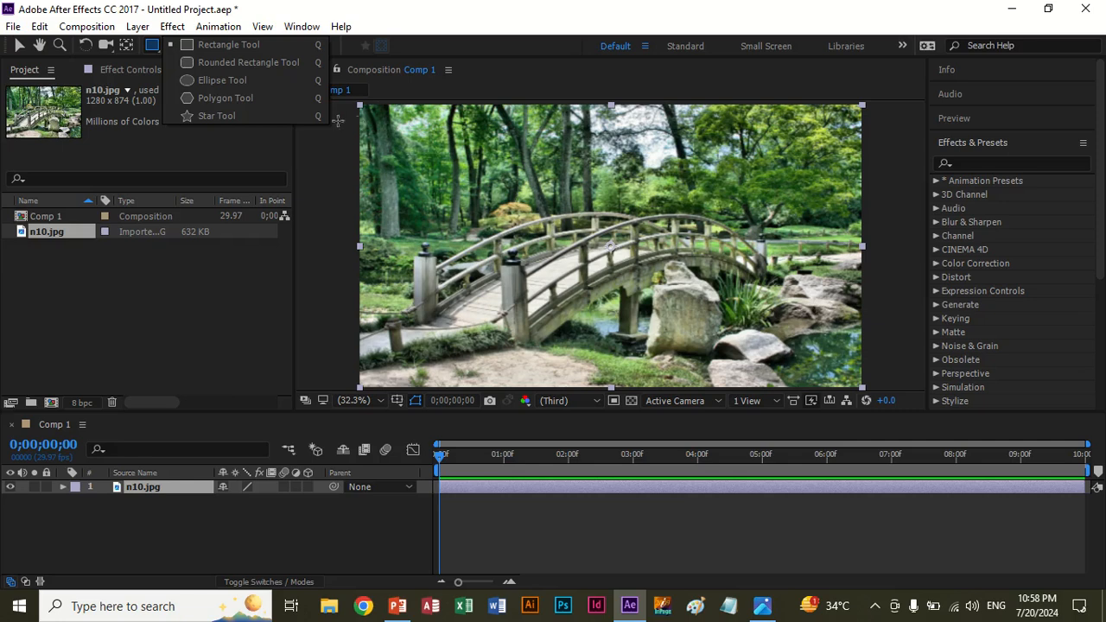
click(205, 64)
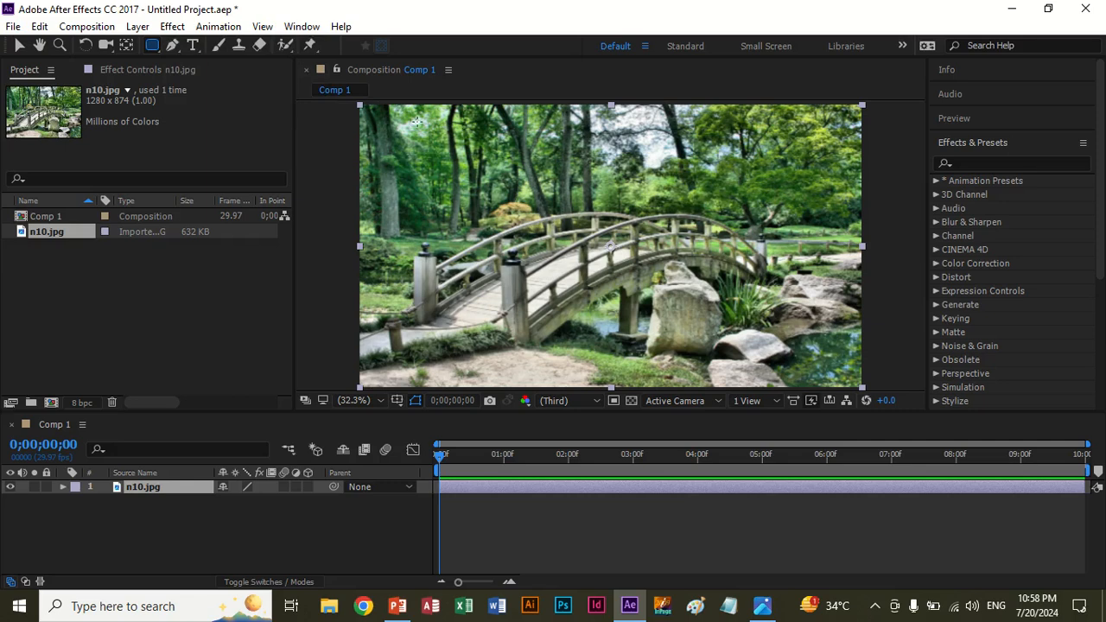
drag(408, 119, 594, 257)
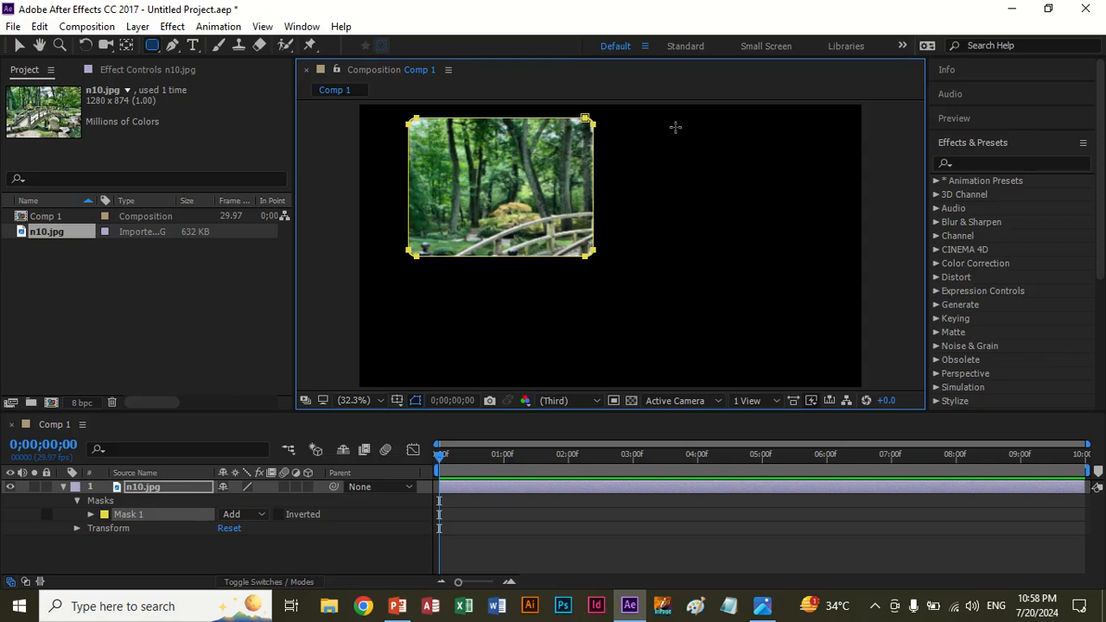
Draw a tall rounded rectangle, a polygon and a circular ellipse as additional masks on the n10.jpg layer
drag(675, 127, 744, 302)
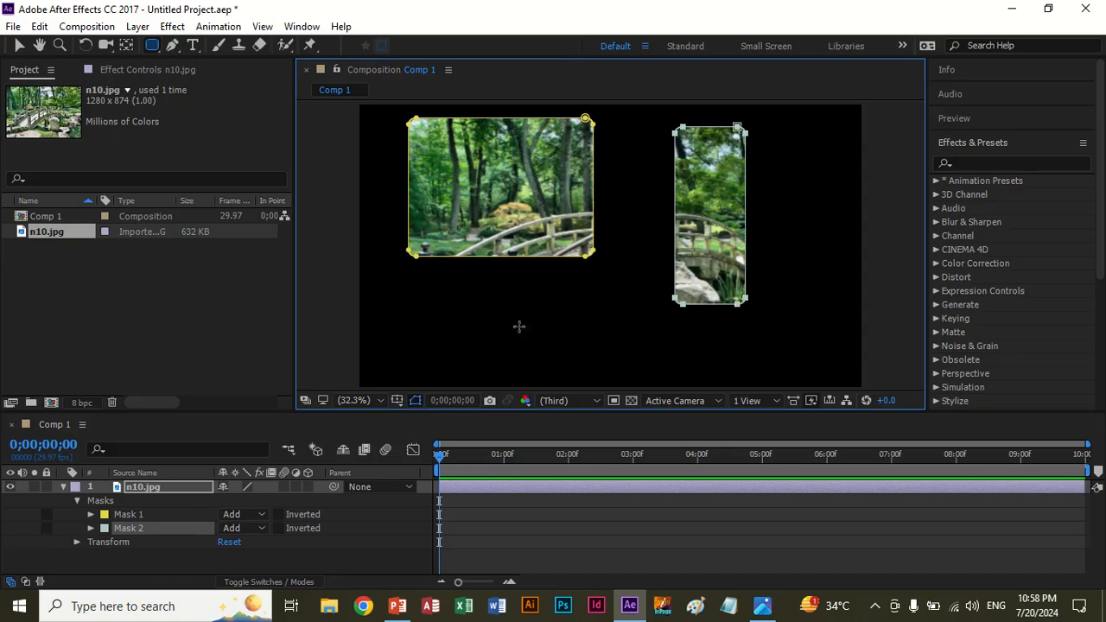
click(158, 45)
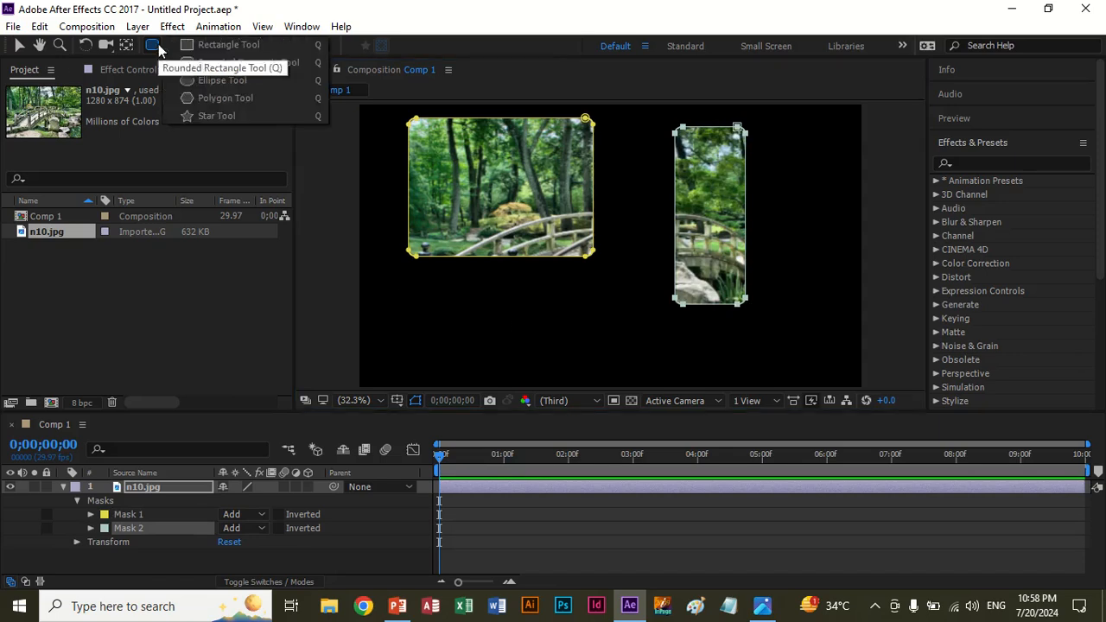
click(190, 96)
drag(444, 290, 485, 330)
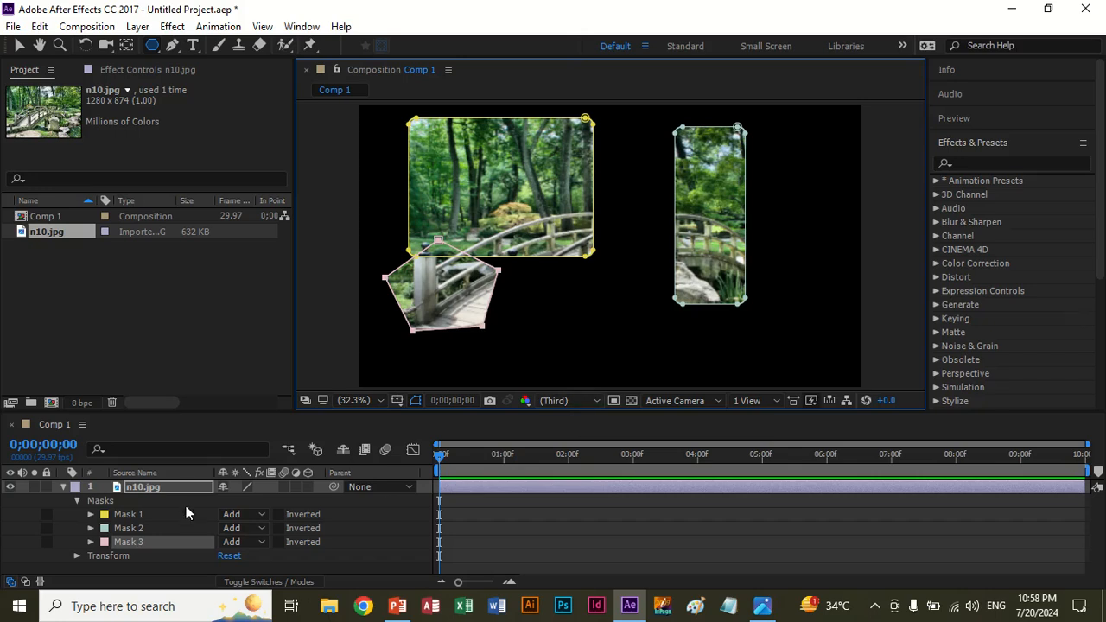
click(155, 47)
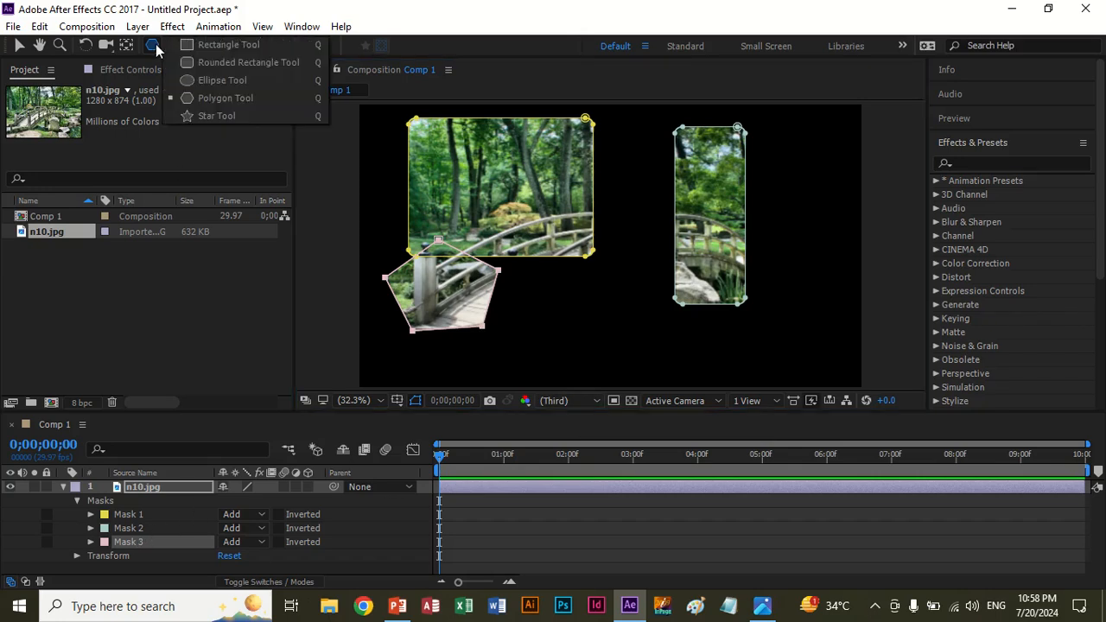
click(195, 78)
drag(772, 216, 858, 302)
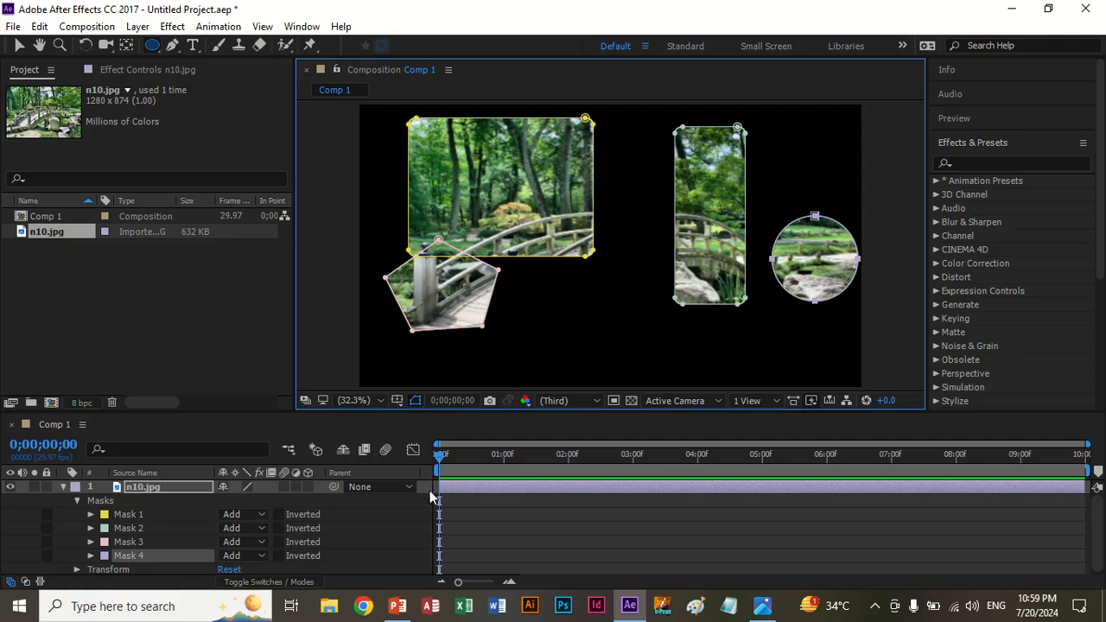
Delete Mask 2, Mask 3 and Mask 4 from the n10.jpg layer
shift+click(130, 529)
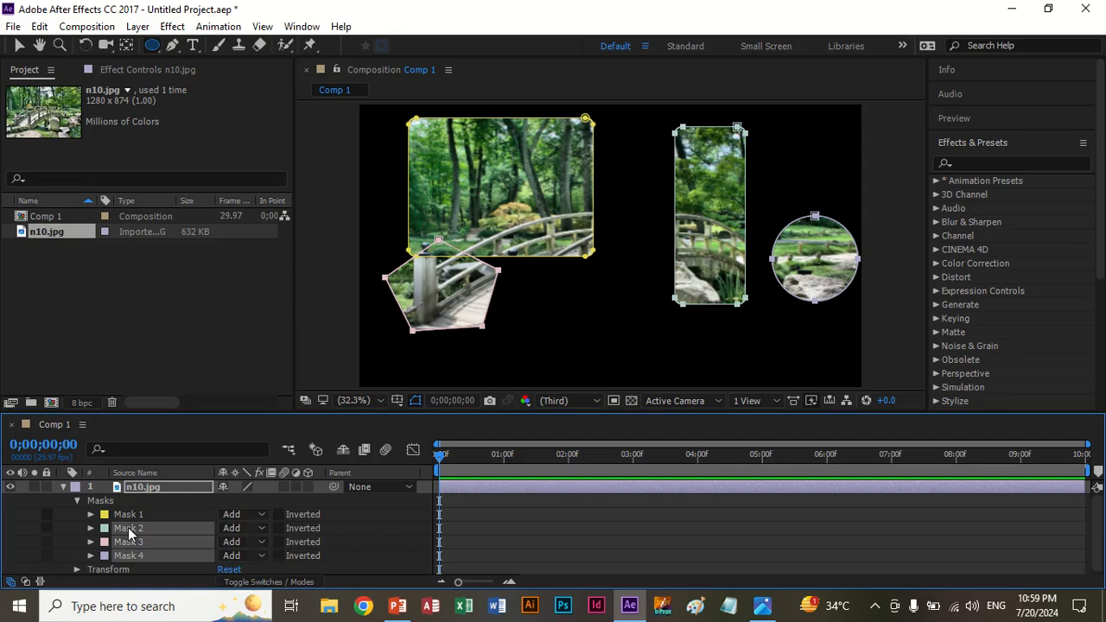
key(Delete)
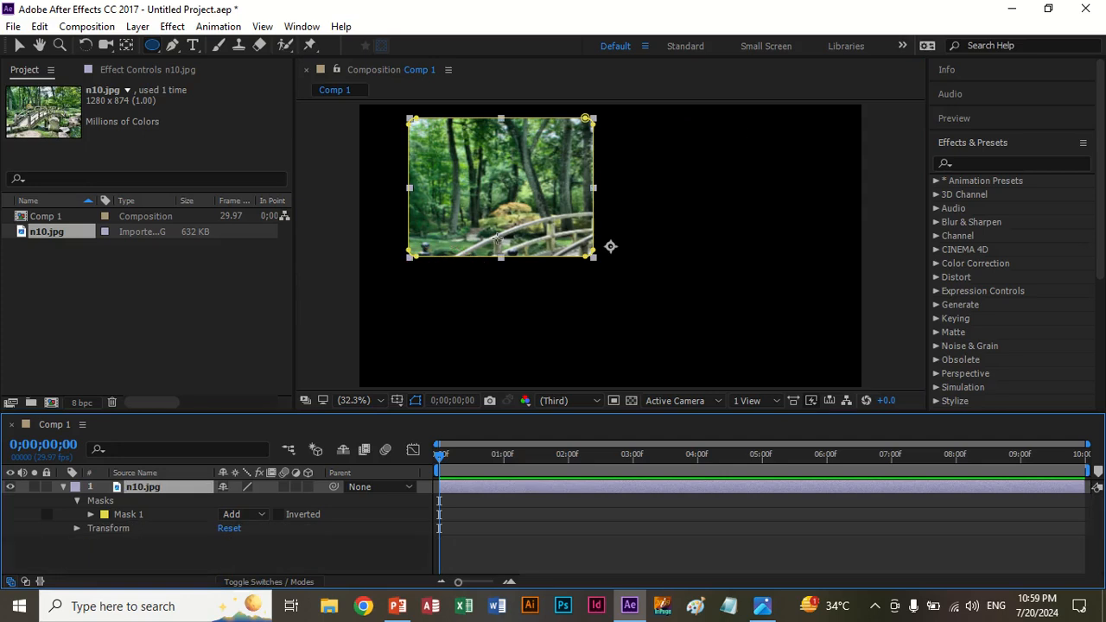
Center the anchor point in the masked n10.jpg layer's content and move the layer slightly down and left
key(ctrl+alt+Home)
click(19, 48)
drag(493, 167, 482, 215)
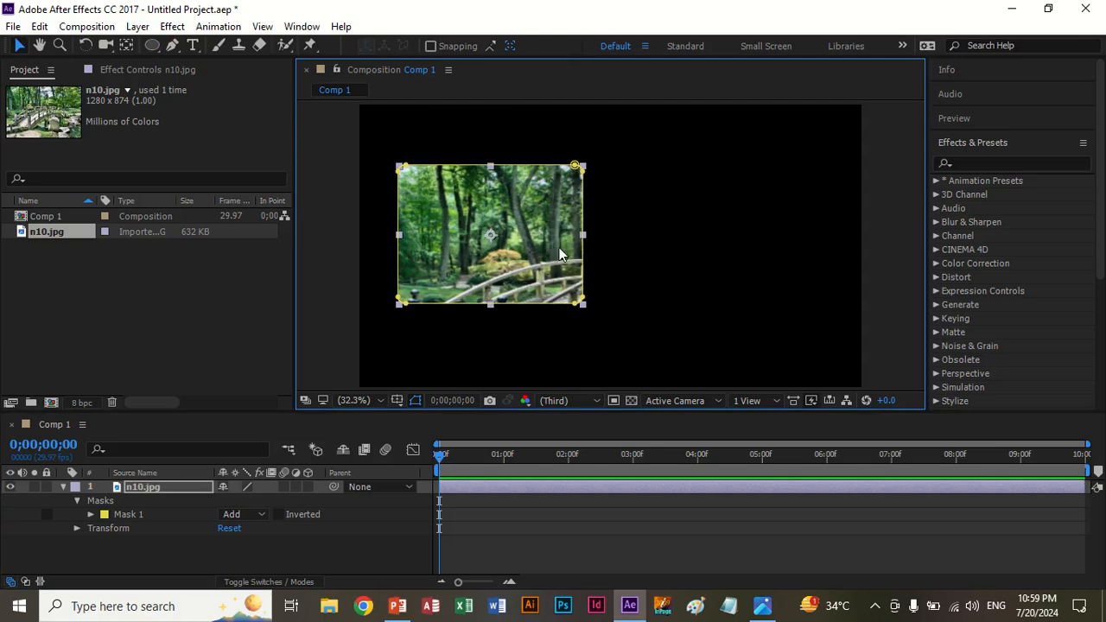
Reposition the masked n10.jpg layer near the frame's left edge and expand Mask 1's properties in an enlarged timeline
drag(561, 256, 559, 240)
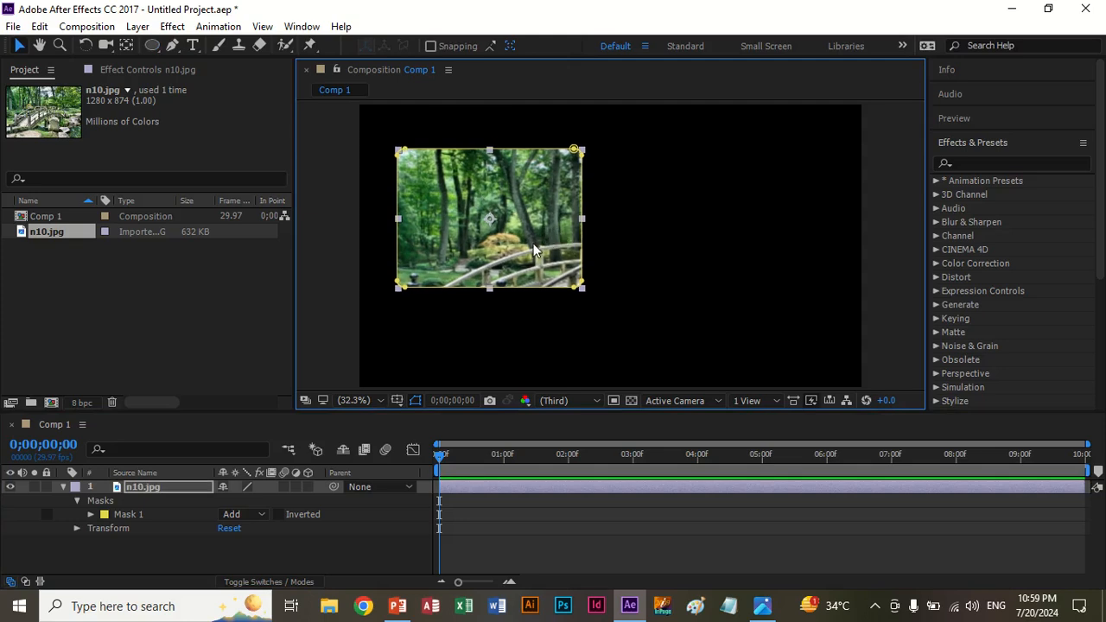
click(91, 514)
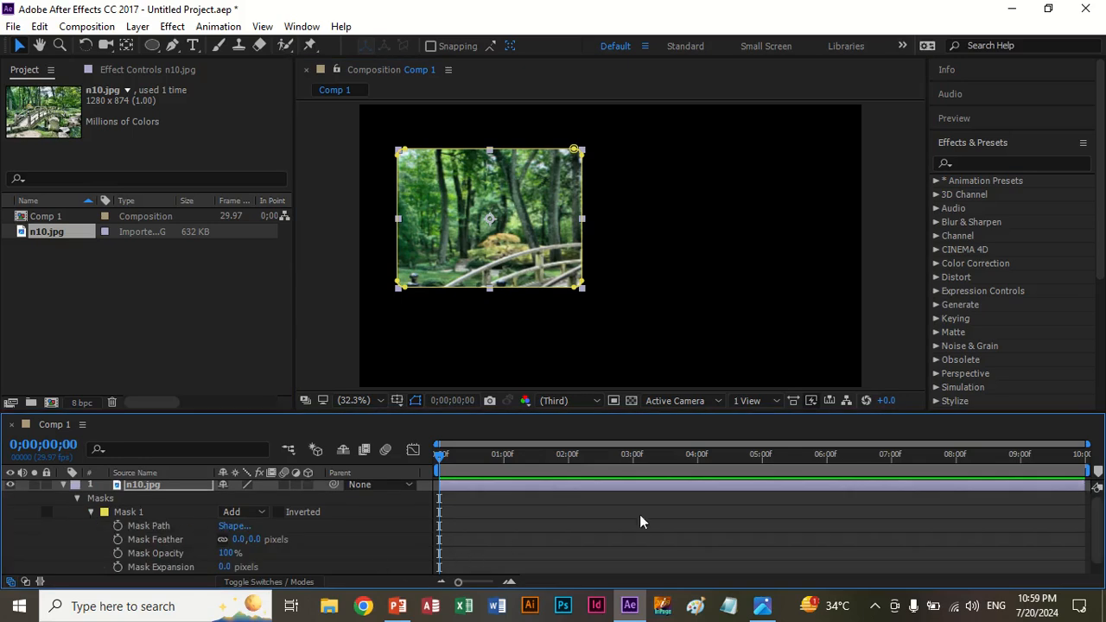
drag(833, 413, 820, 365)
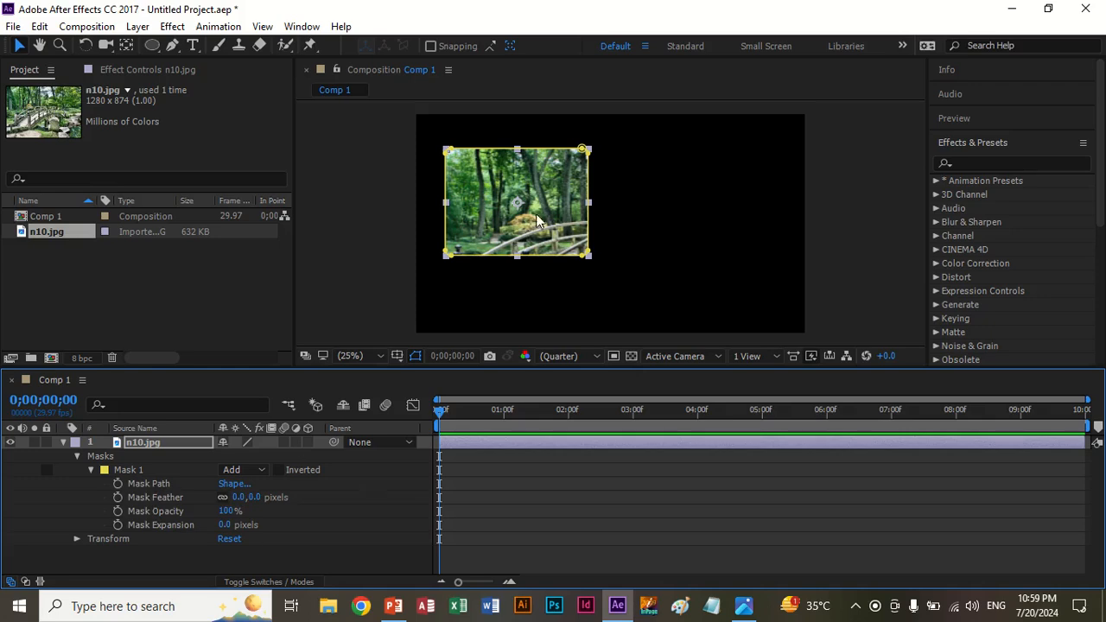
drag(535, 216, 519, 227)
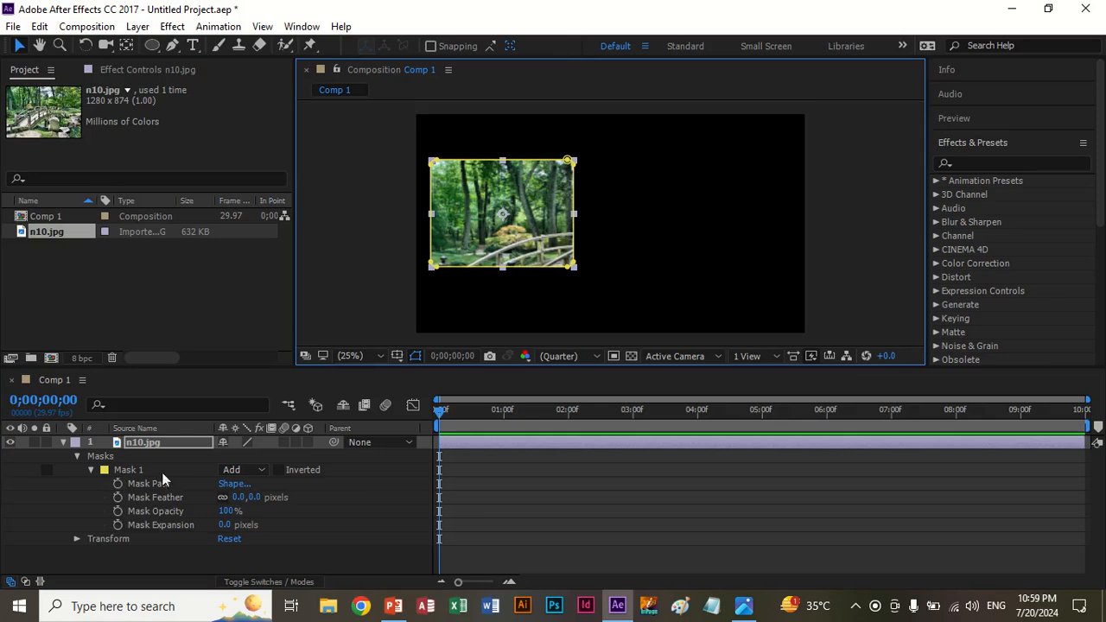
Enable Mask Path keyframing for Mask 1 at 0;00;00;00 and set the current time to 0;00;02;01
click(119, 486)
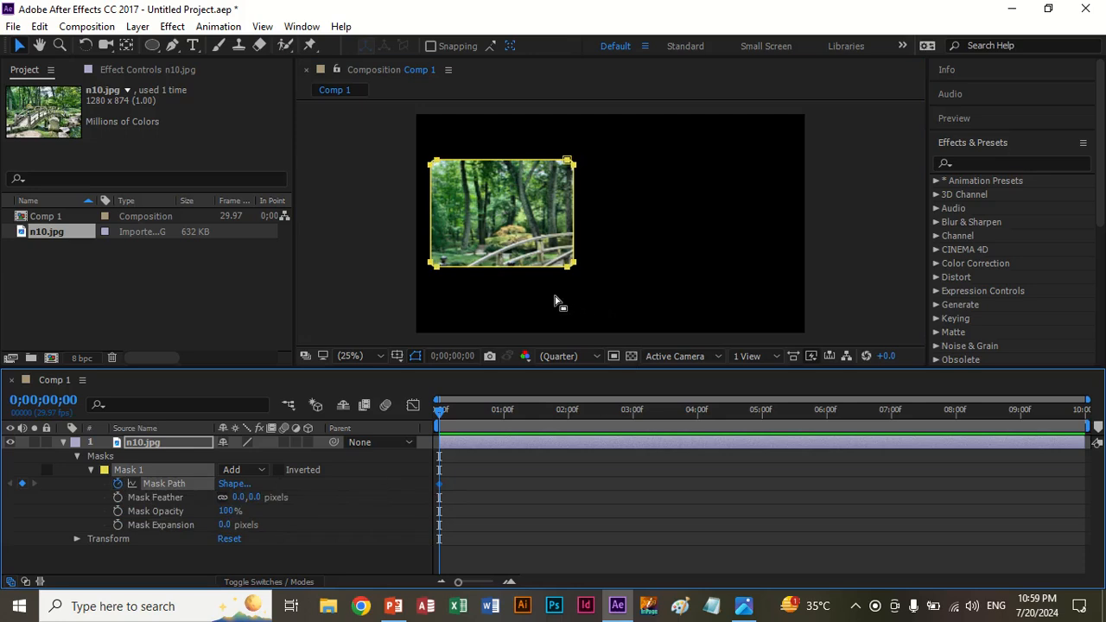
drag(81, 84, 532, 144)
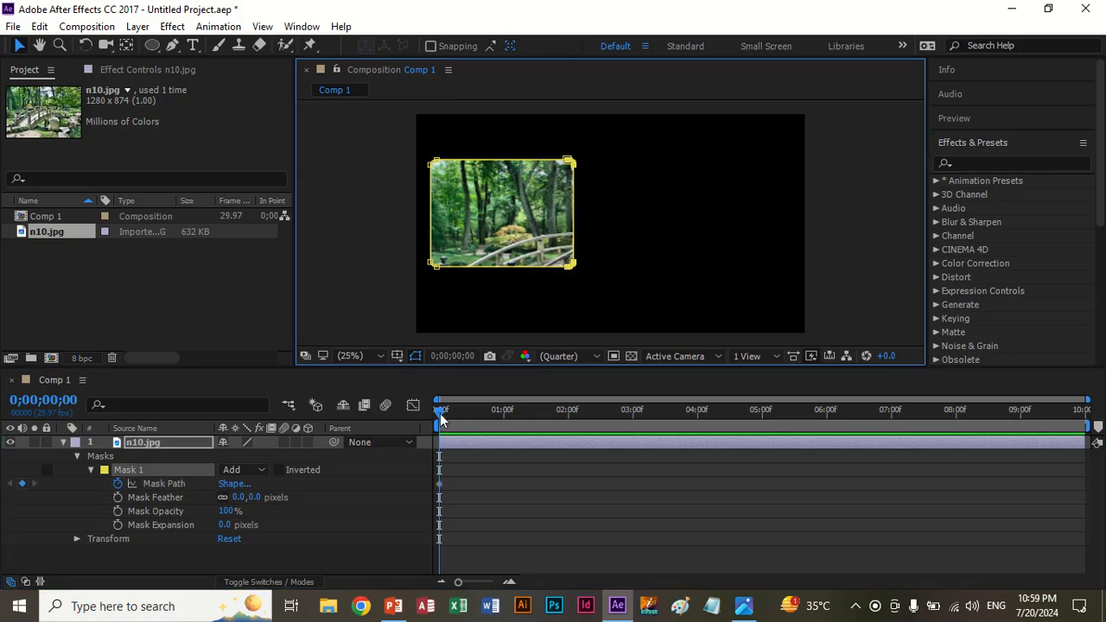
drag(440, 413, 571, 412)
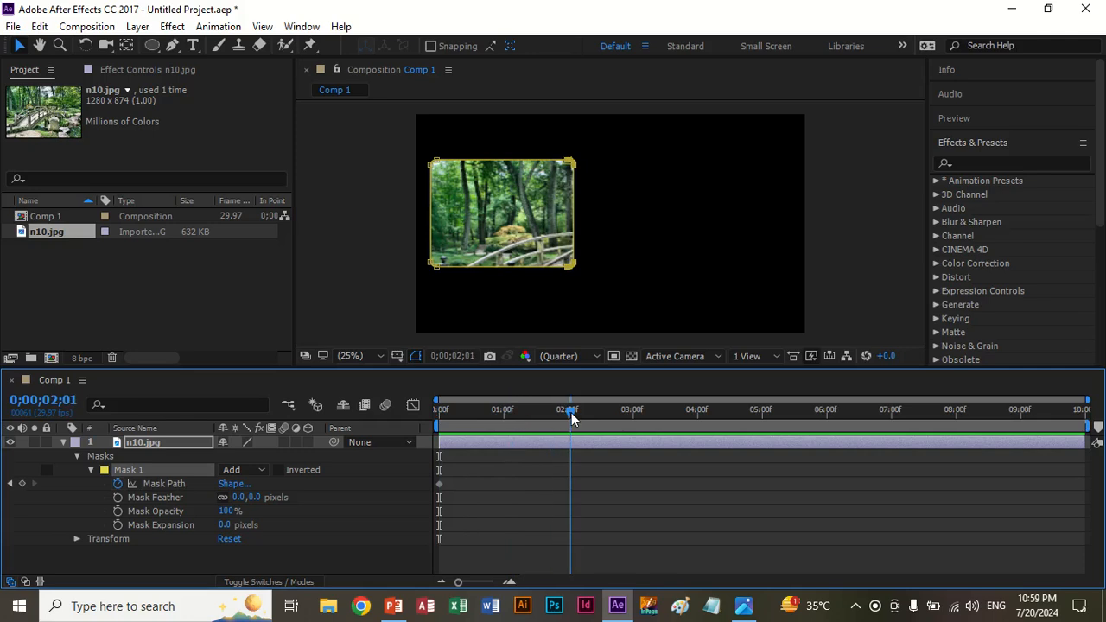
drag(602, 290, 545, 142)
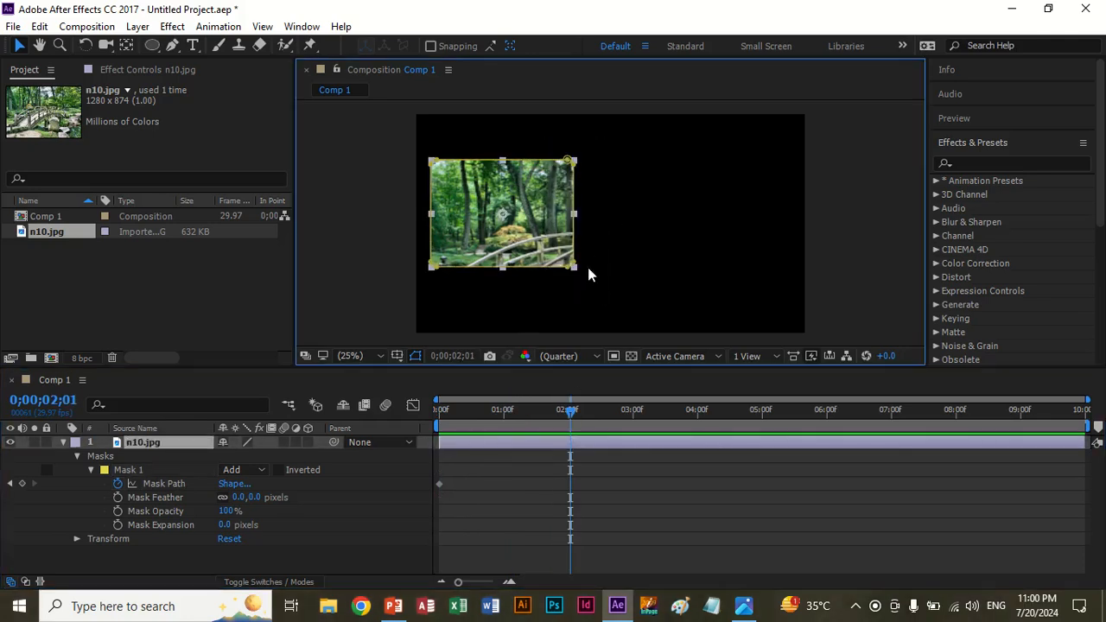
drag(572, 266, 603, 264)
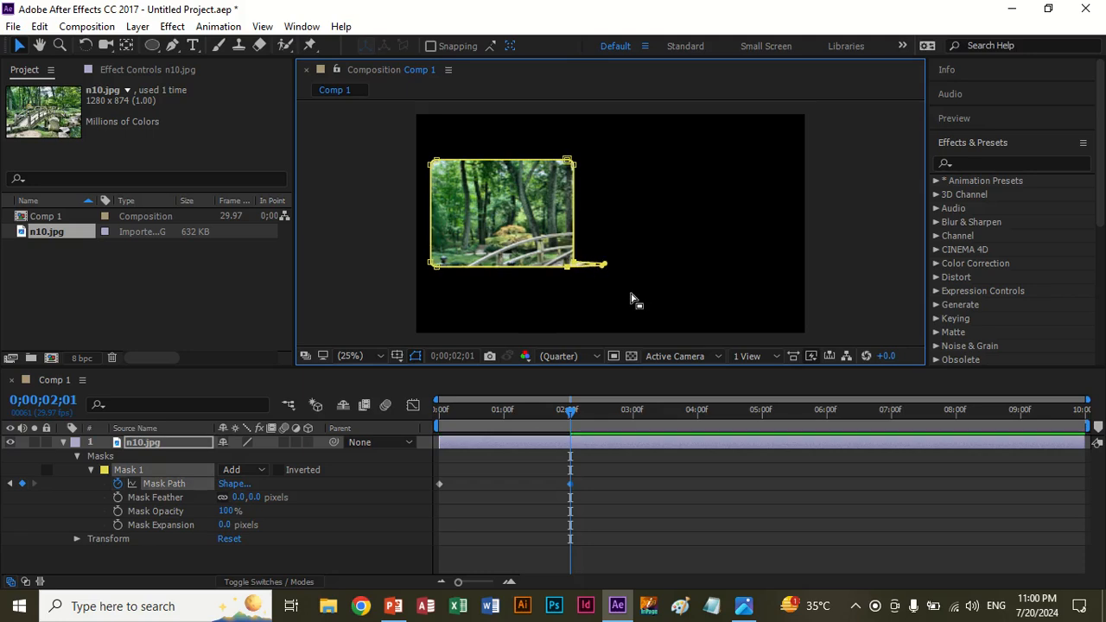
key(ctrl+z)
click(636, 288)
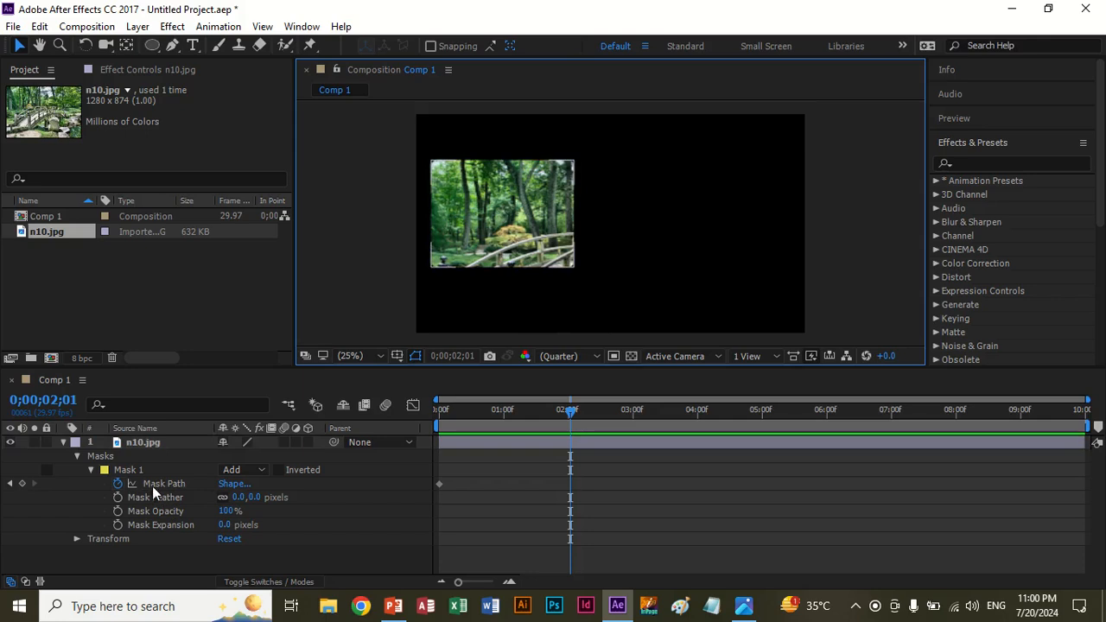
Keyframe the whole Mask 1 shifted right to the photo's middle at 0;00;02;01 and to its right edge at 0;00;04;00
click(134, 470)
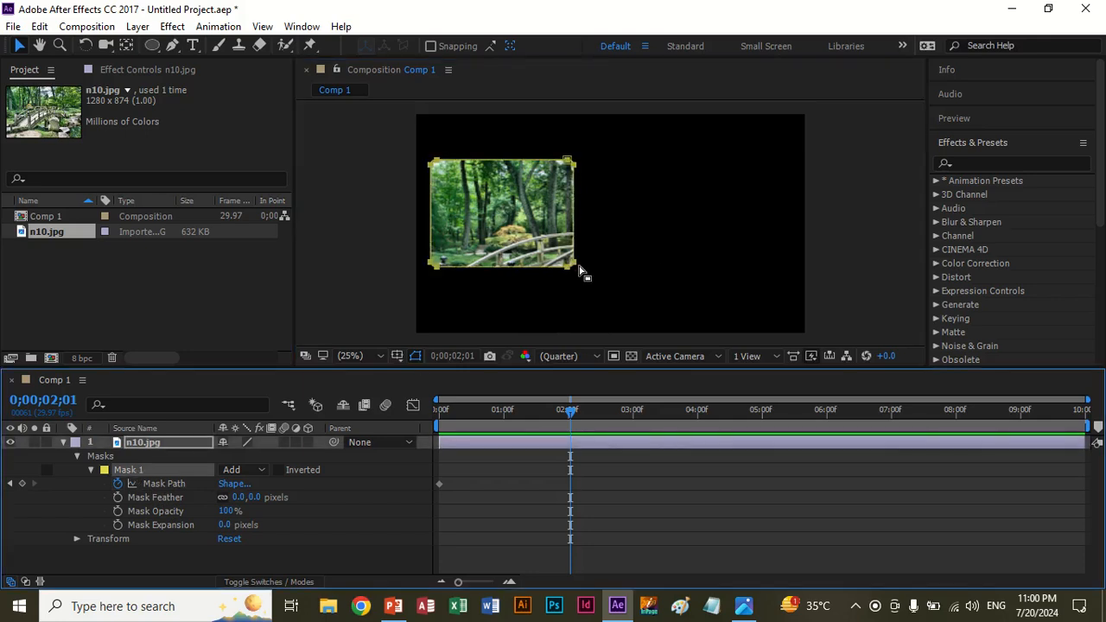
drag(577, 266, 669, 267)
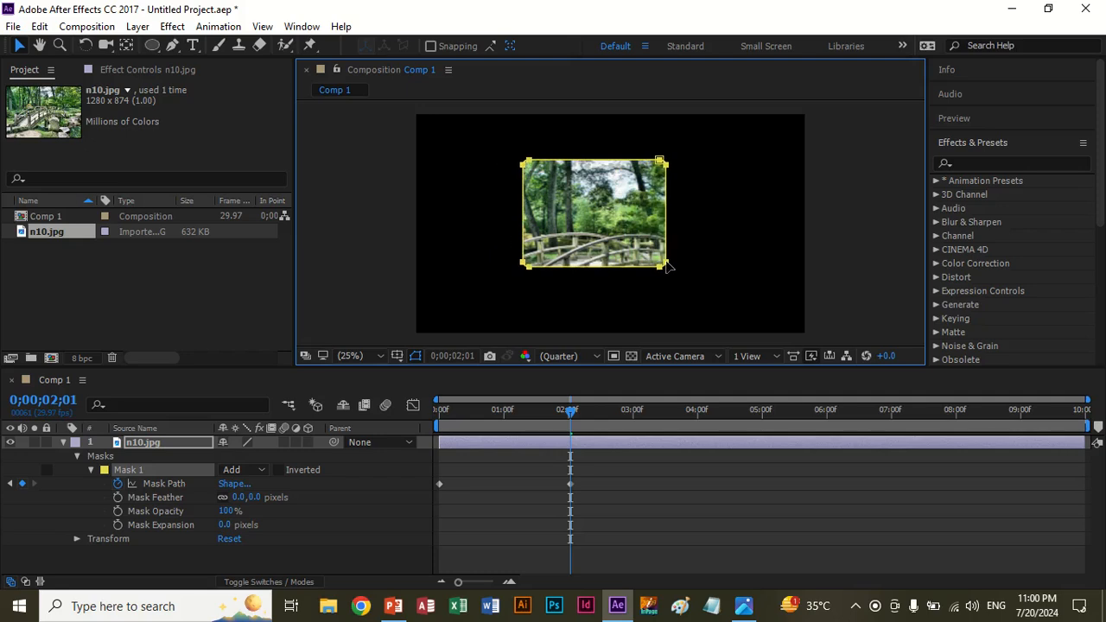
drag(570, 411, 698, 414)
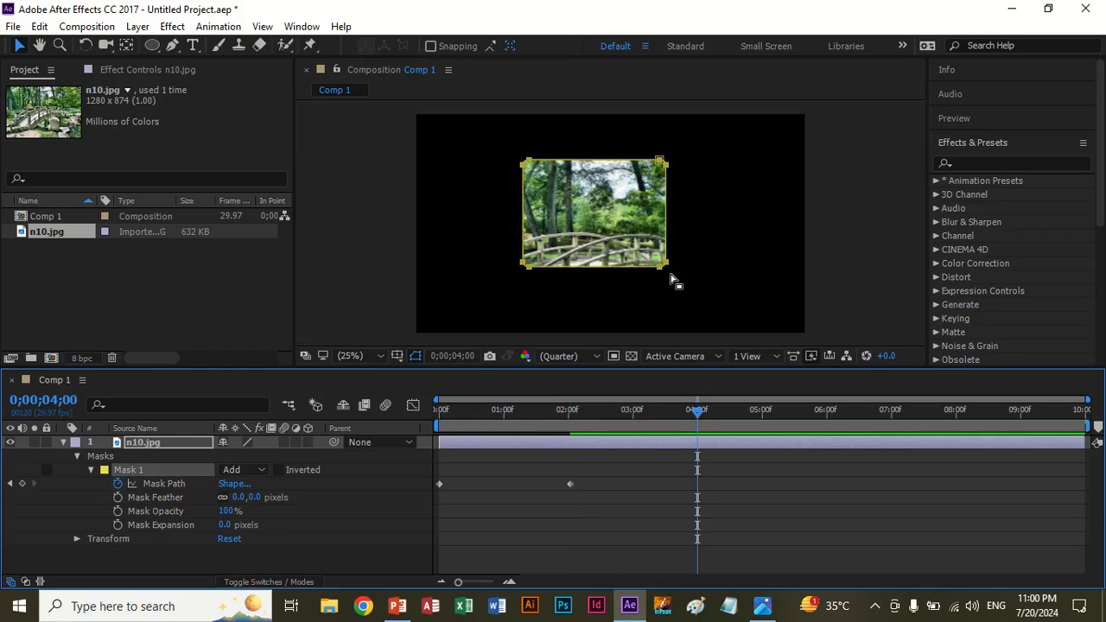
drag(676, 269, 807, 270)
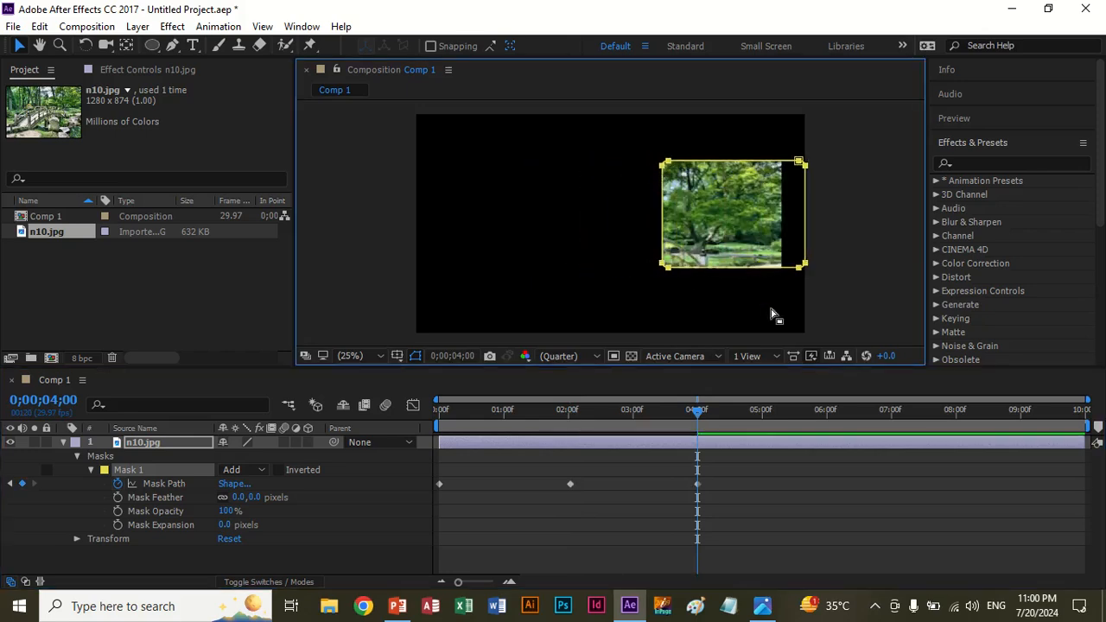
Preview the moving mask animation from the start of the composition
drag(698, 410, 438, 415)
key(space)
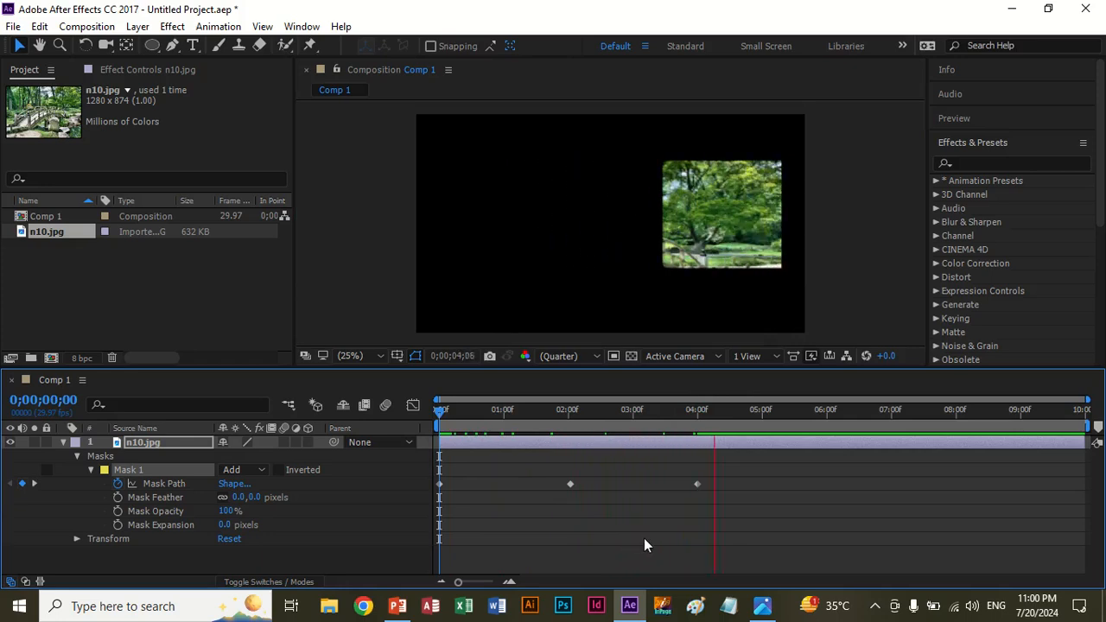
key(space)
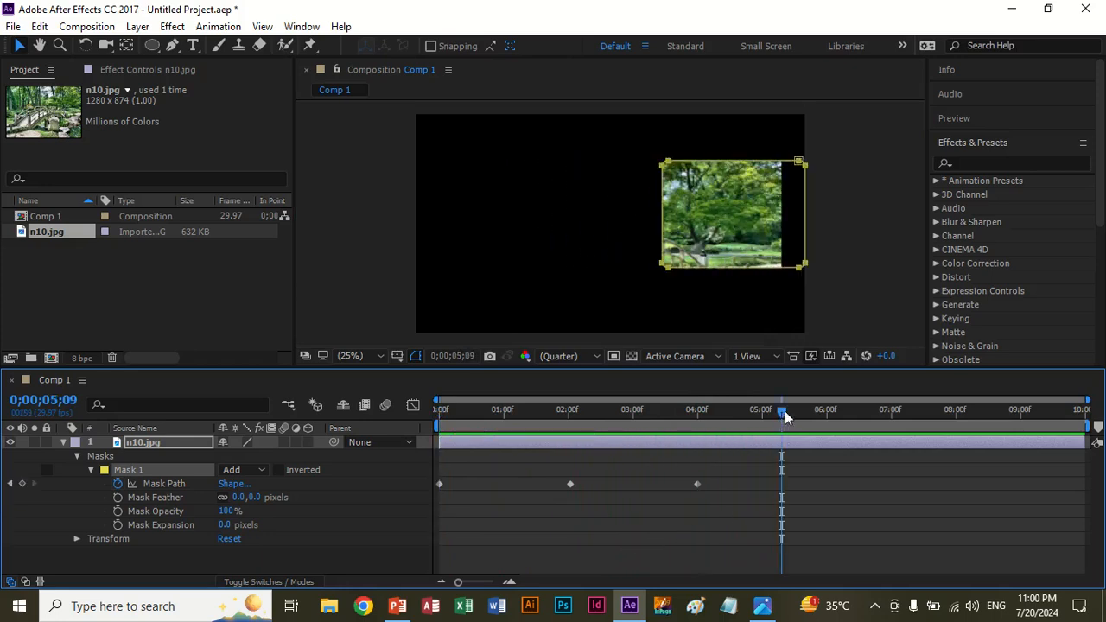
Copy the first Mask Path keyframe and paste it at 0;00;05;29 to return the mask to its starting position
drag(784, 410, 826, 421)
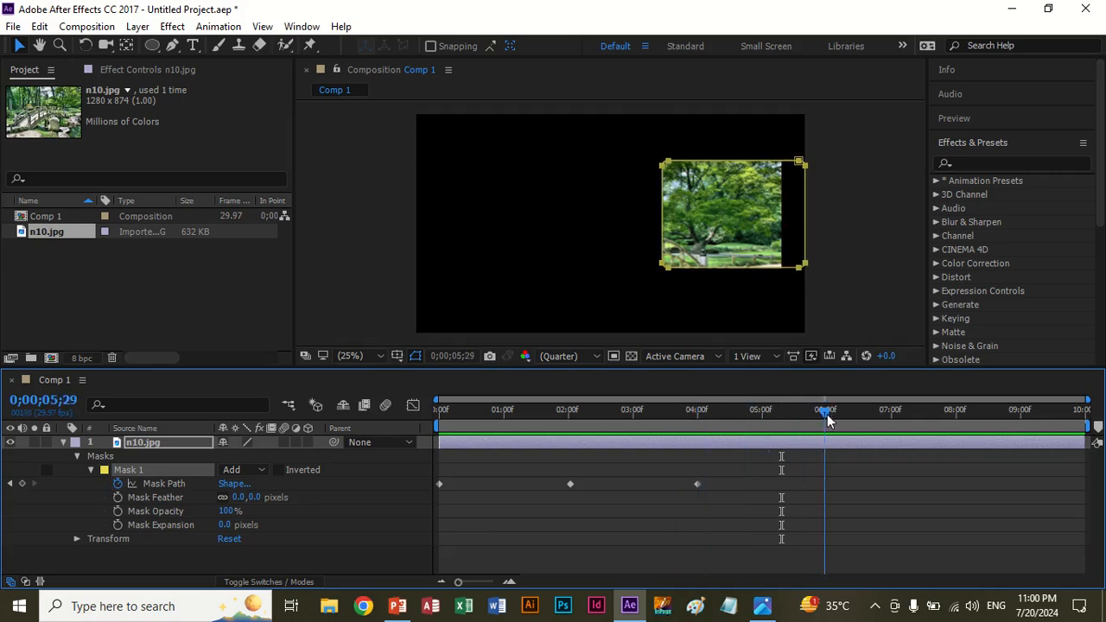
click(439, 484)
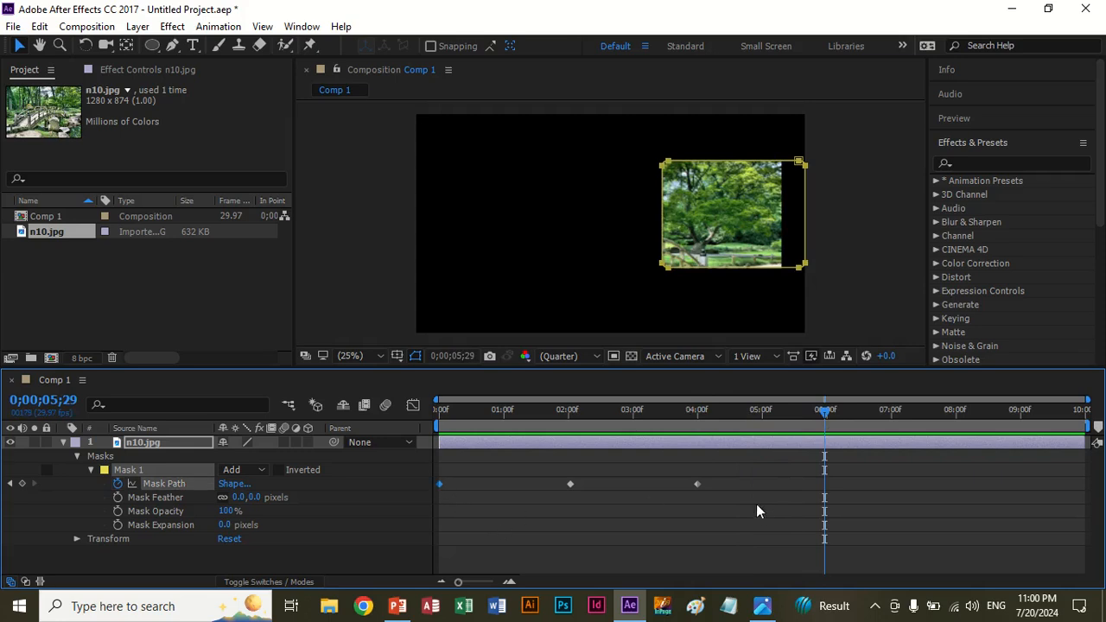
key(ctrl+v)
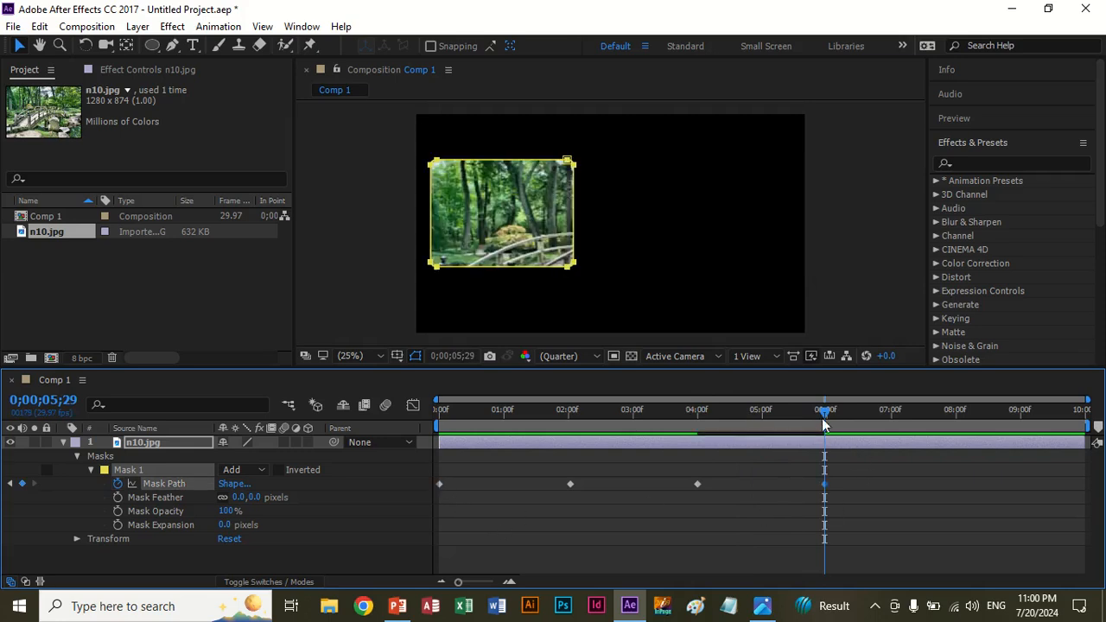
Play the mask animation from the start through the last keyframe and scrub back to 0;00;00;00
drag(825, 417, 535, 414)
key(space)
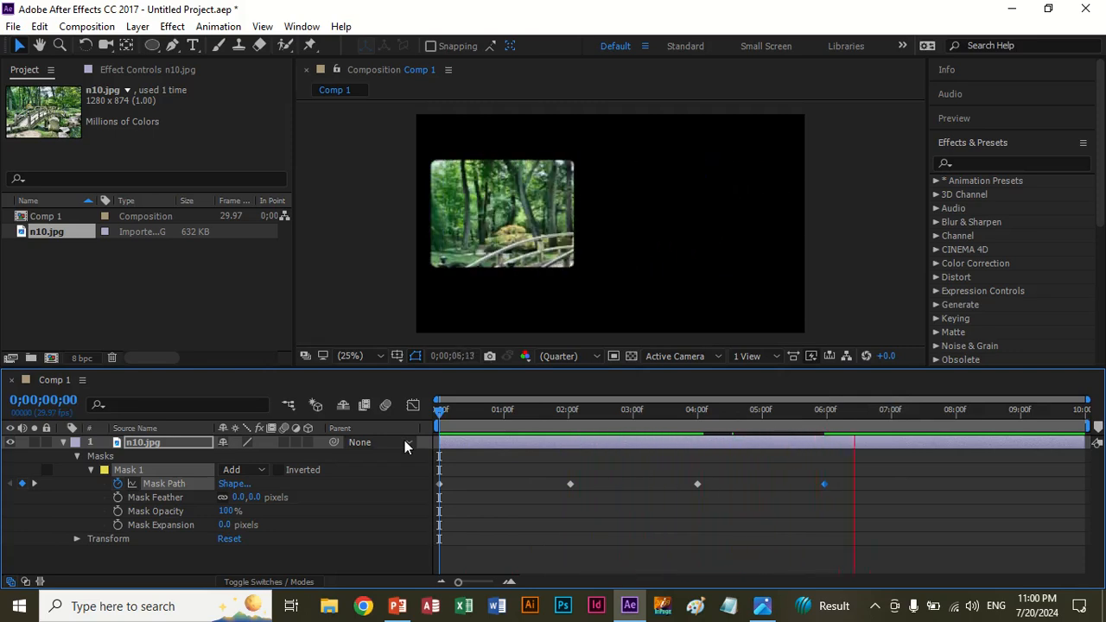
key(space)
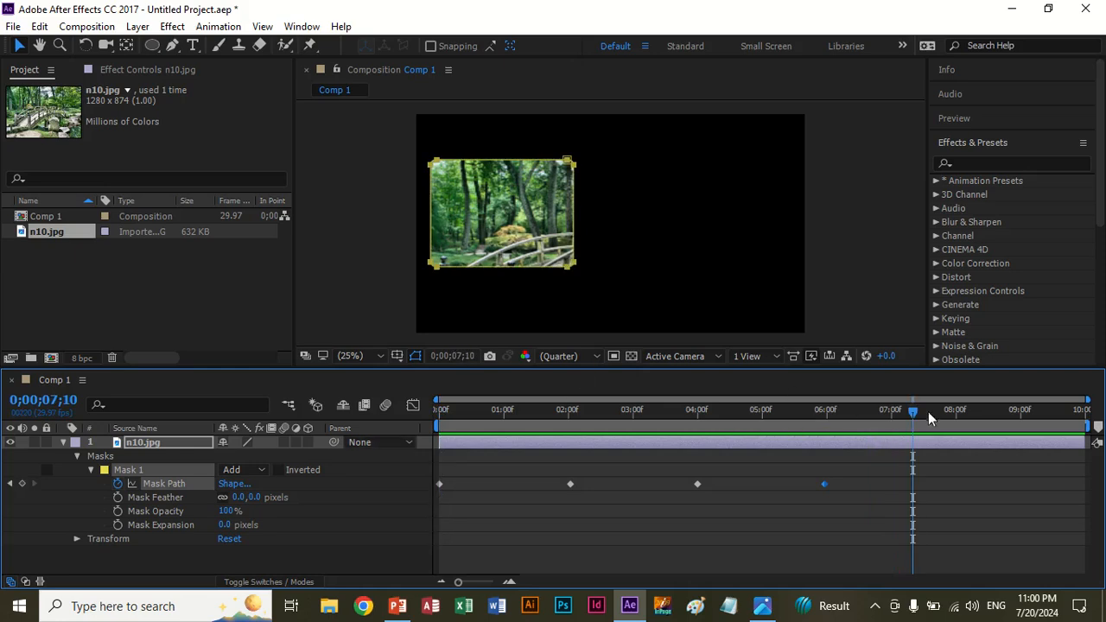
drag(914, 419, 825, 424)
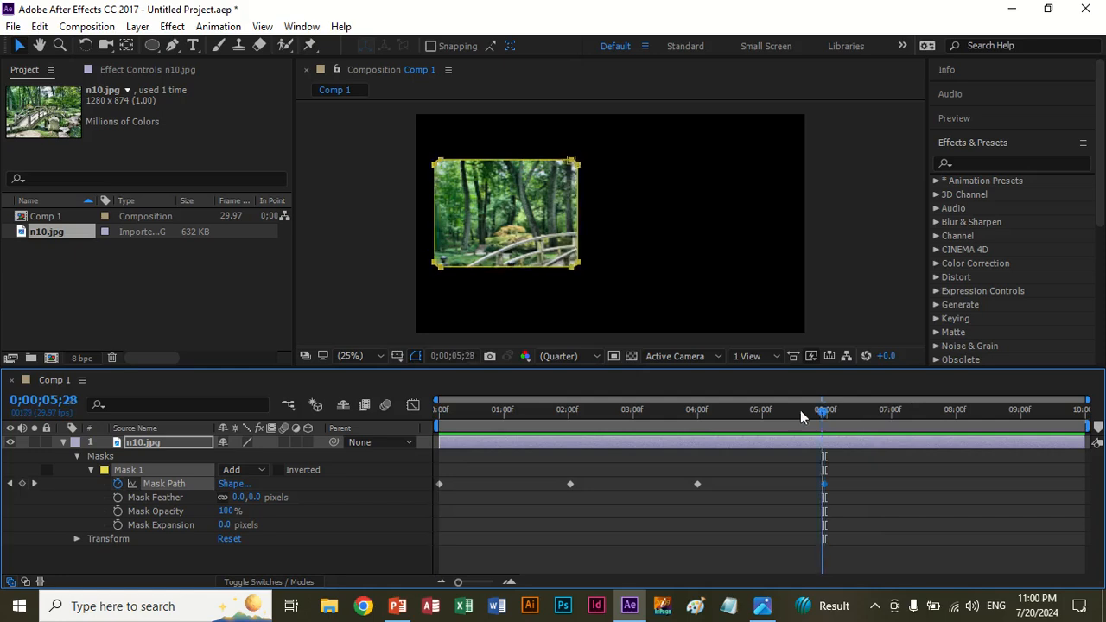
click(609, 412)
drag(579, 413, 450, 423)
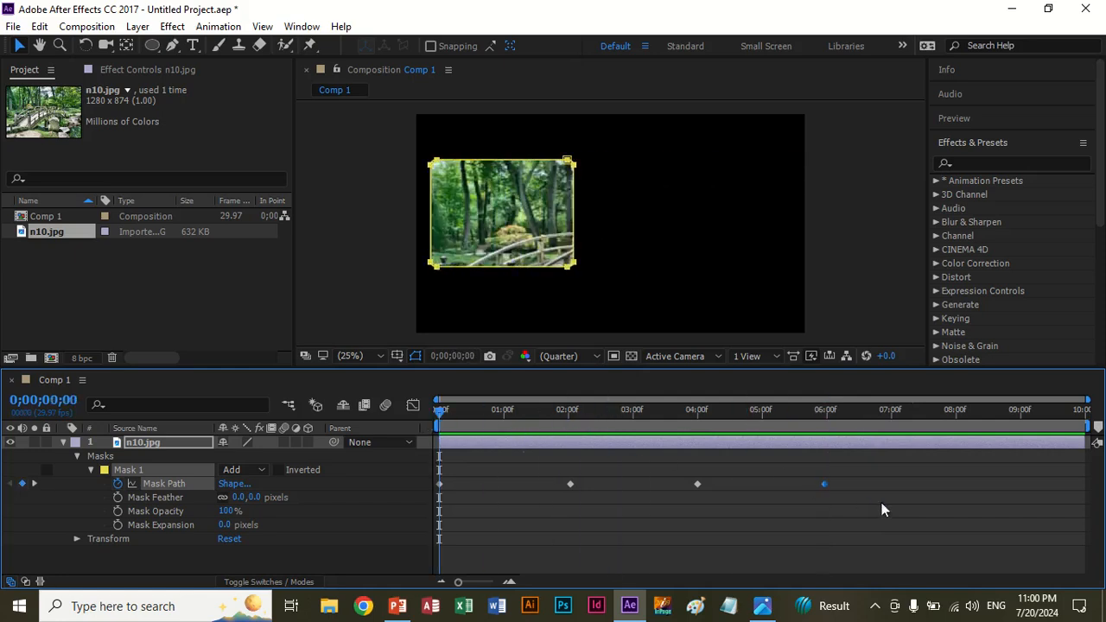
Delete all Mask Path keyframes except the first and set the current time to 0;00;02;00
drag(883, 506, 557, 470)
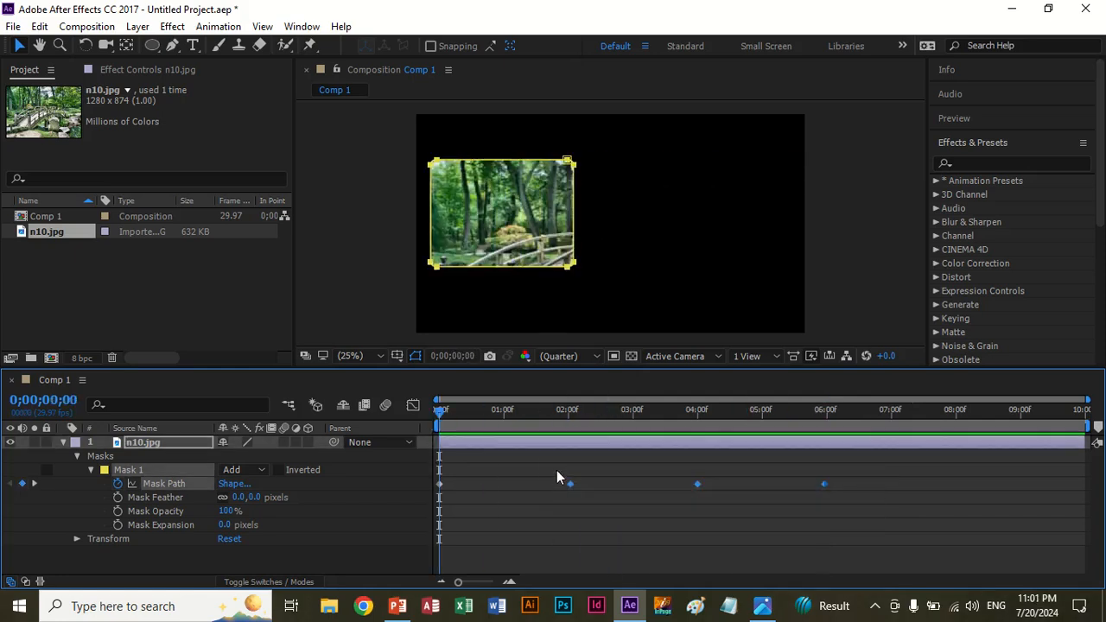
key(Delete)
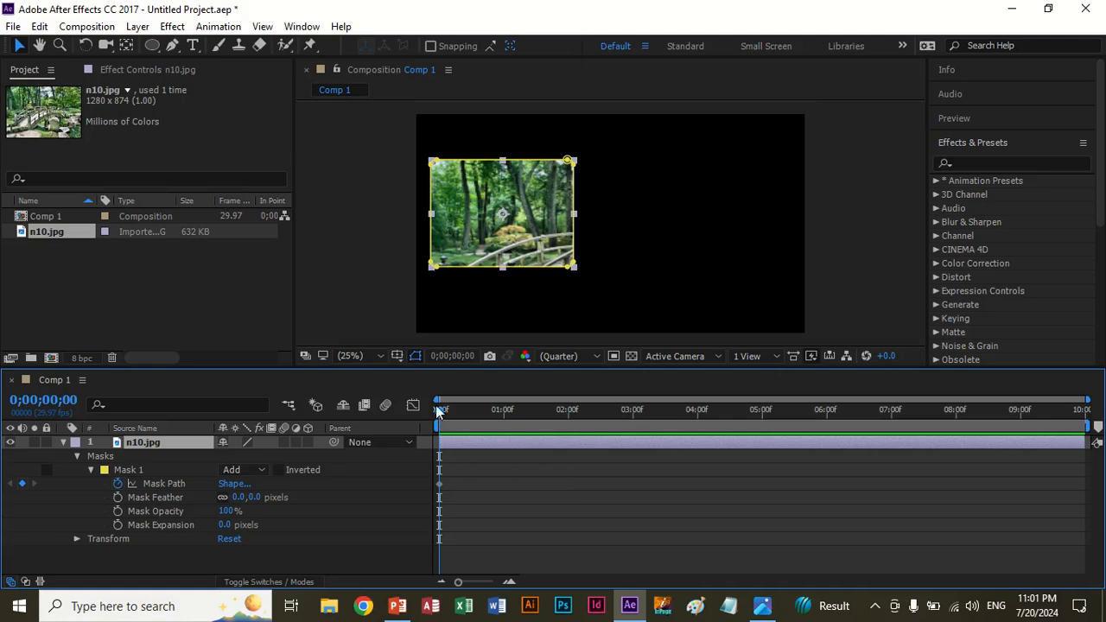
drag(439, 411, 568, 428)
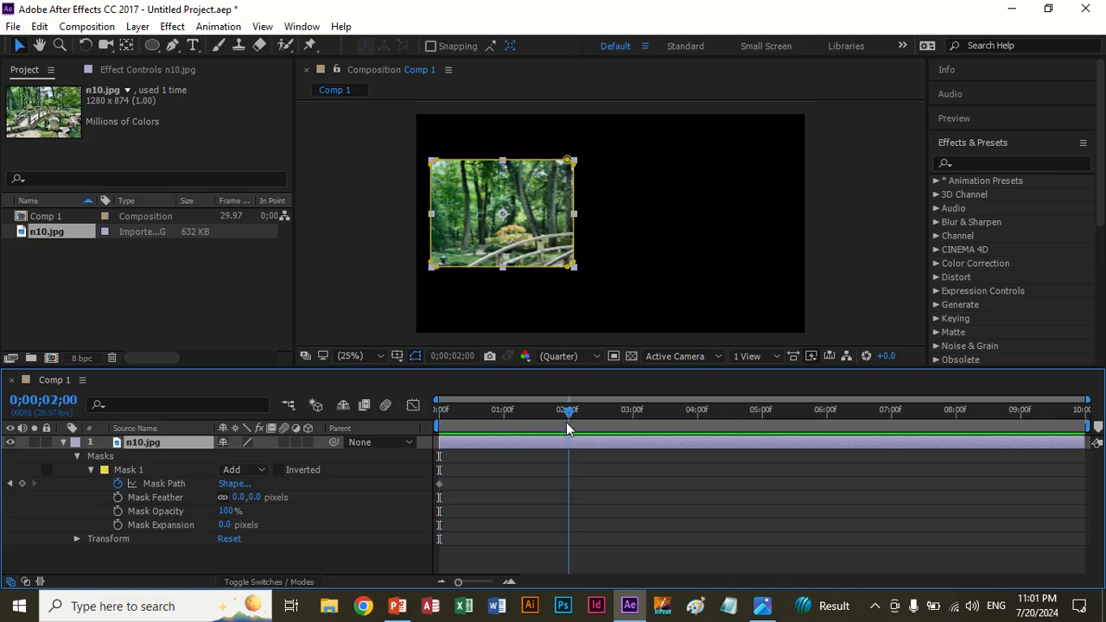
click(609, 278)
drag(542, 147, 595, 273)
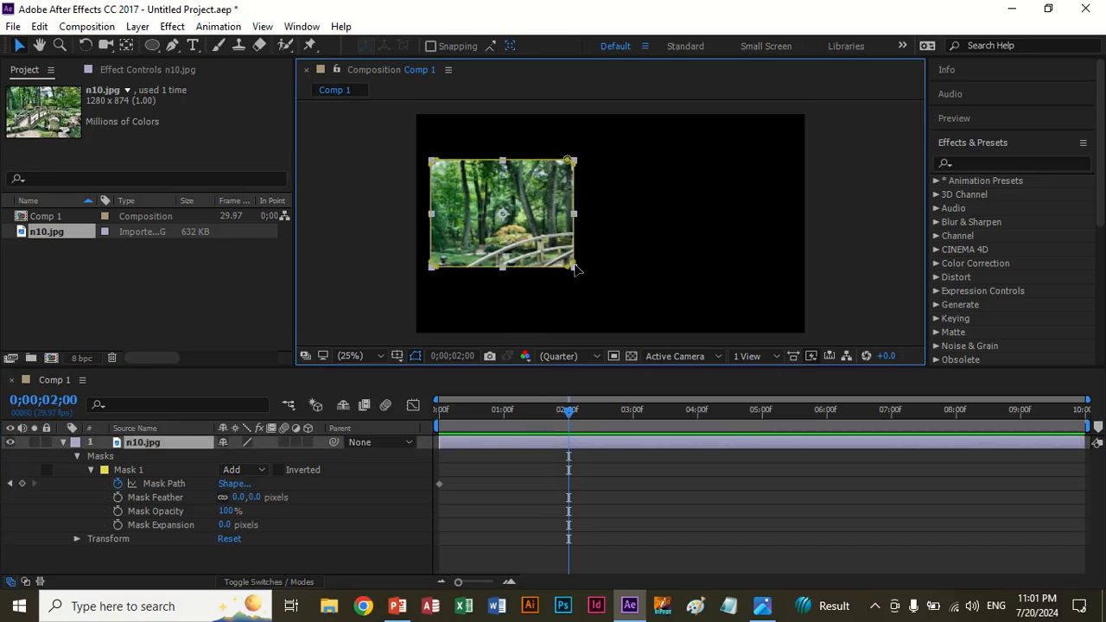
drag(574, 266, 613, 288)
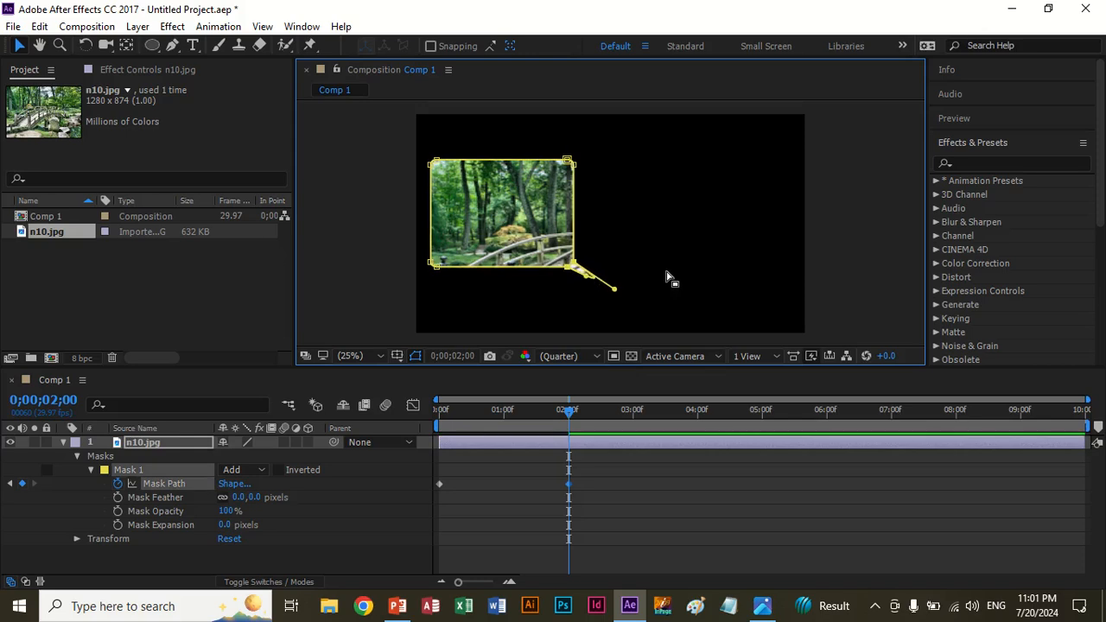
key(ctrl+z)
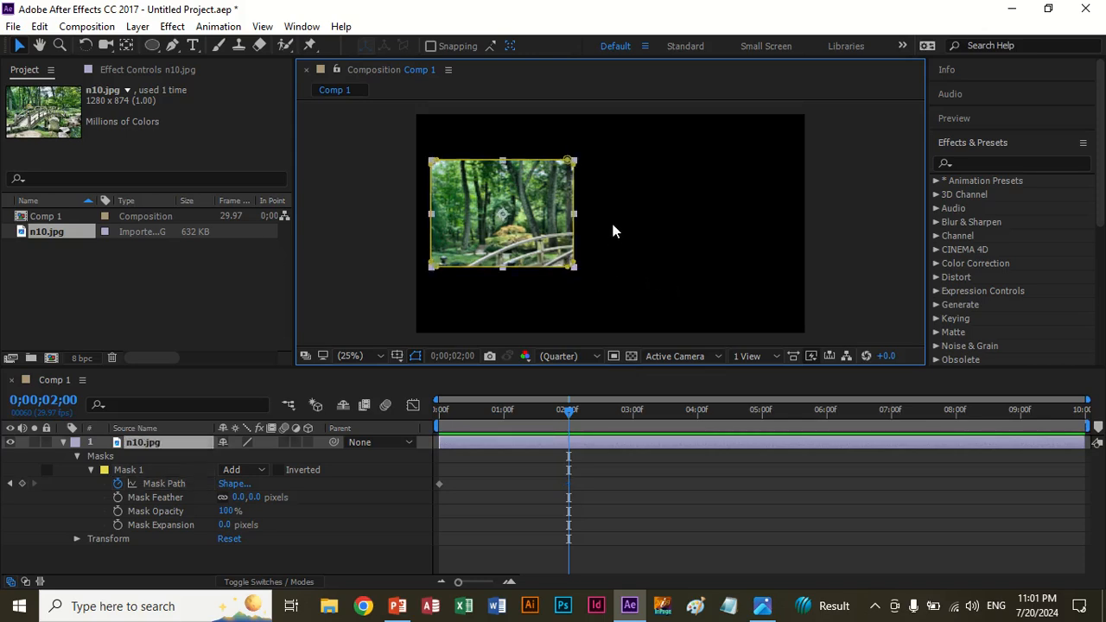
click(611, 222)
click(574, 164)
drag(568, 162, 610, 160)
key(ctrl+z)
click(128, 49)
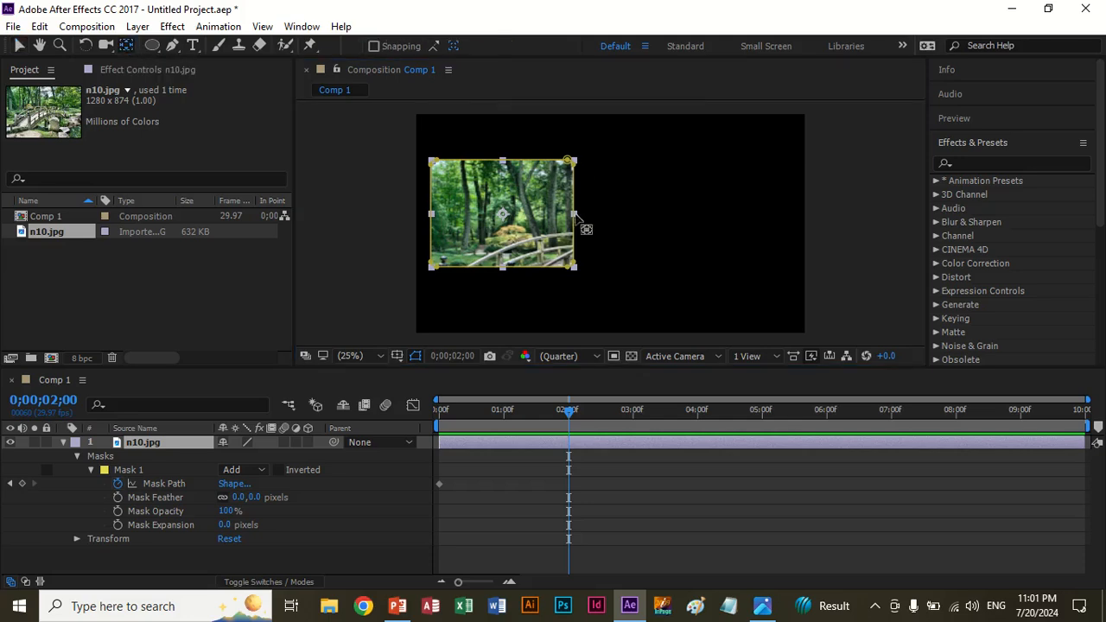
drag(579, 217, 637, 223)
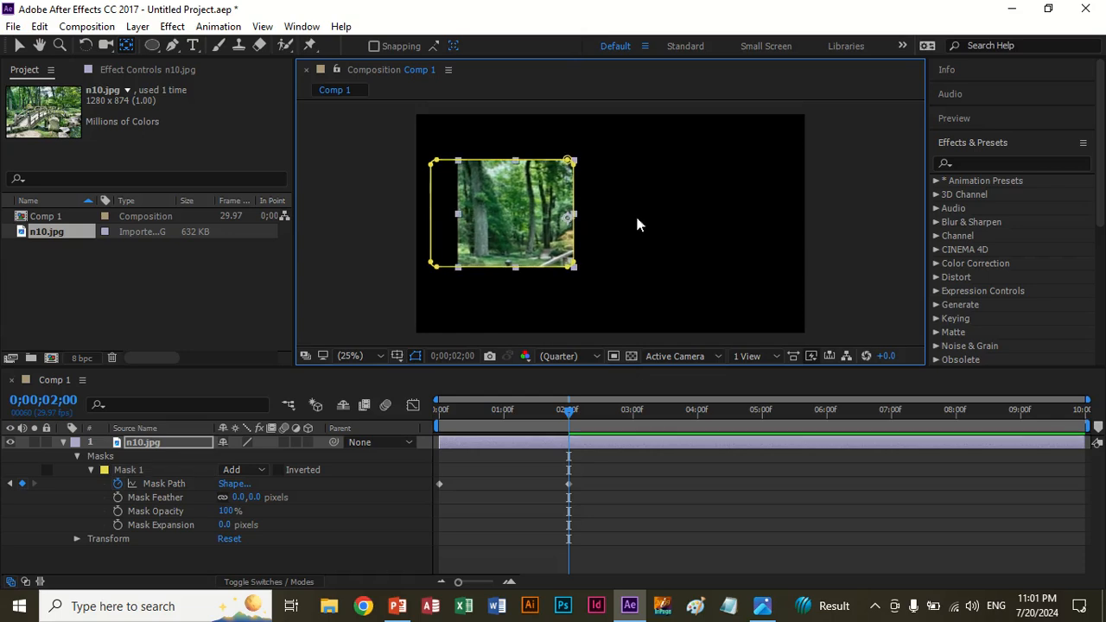
key(ctrl+z)
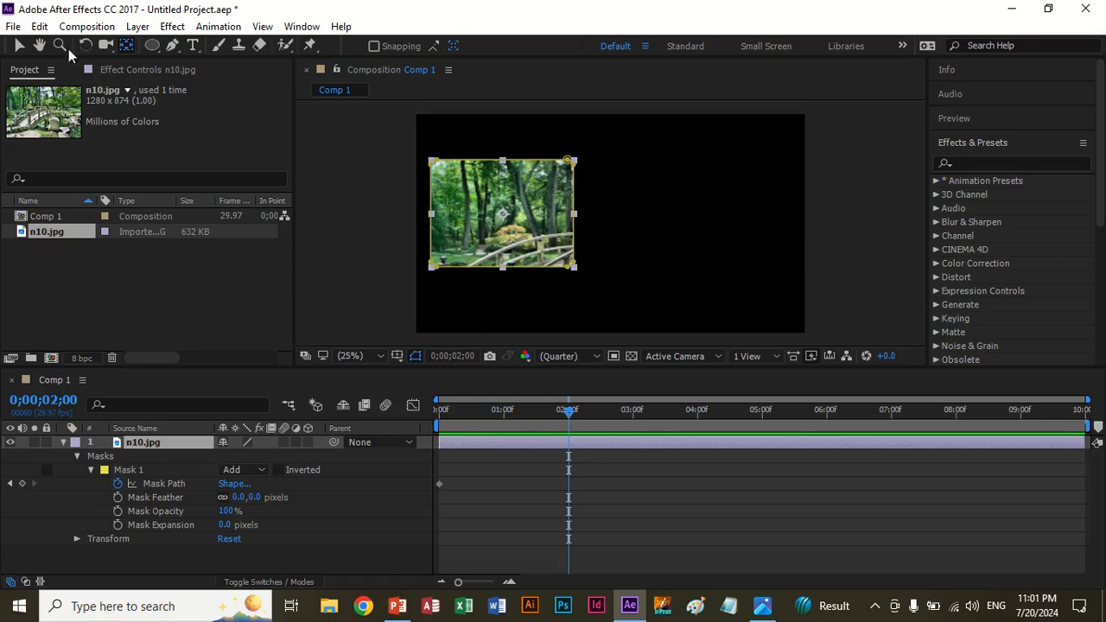
Stretch Mask 1's right-side points horizontally to the right at 0;00;02;00 so the mask covers more of the bridge
click(19, 45)
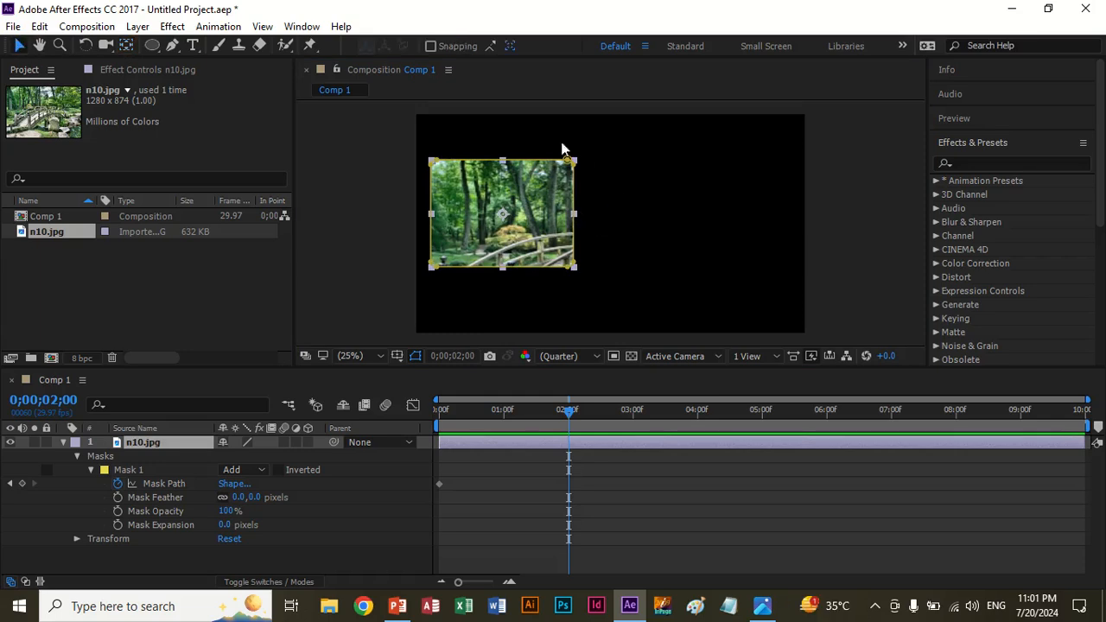
drag(548, 136, 632, 294)
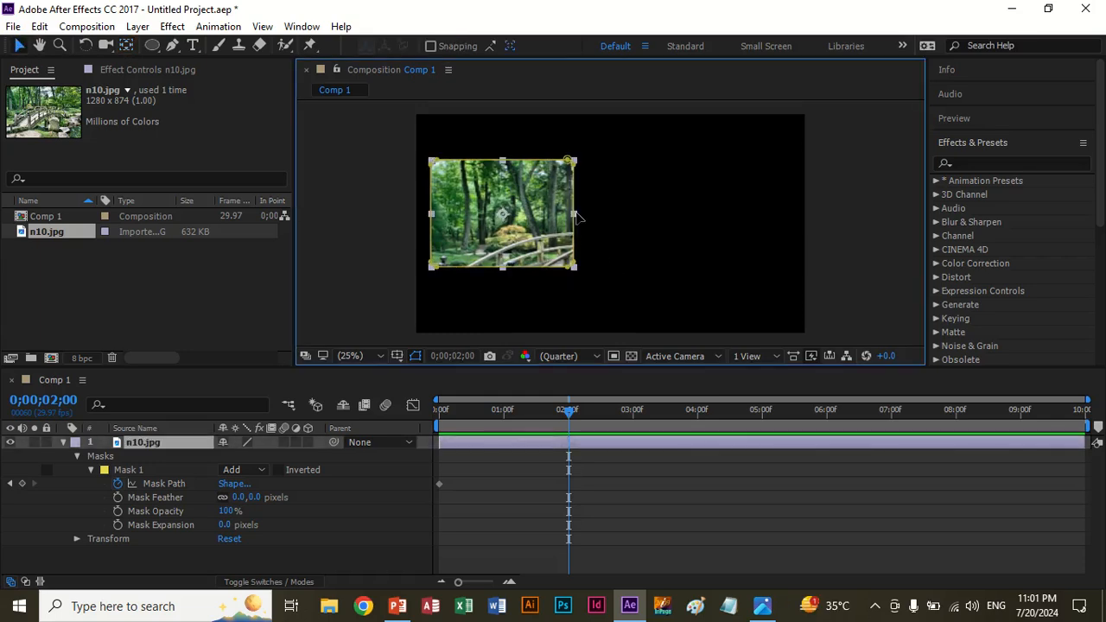
drag(578, 217, 698, 217)
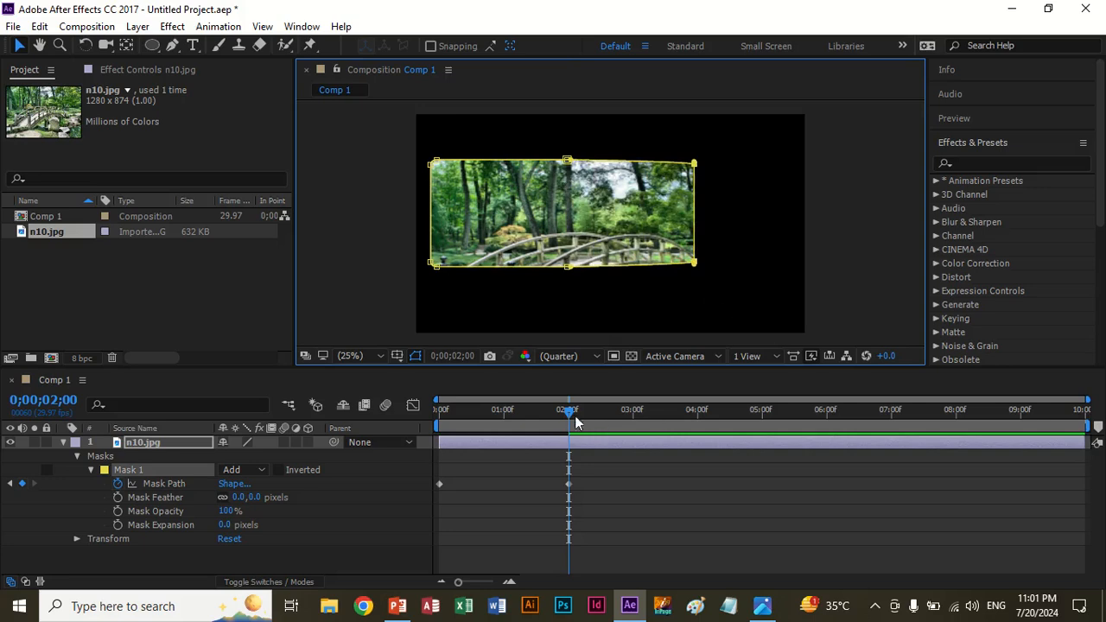
Stretch Mask 1's right-side points horizontally to the composition's right edge at 0;00;04;01
drag(574, 416, 700, 417)
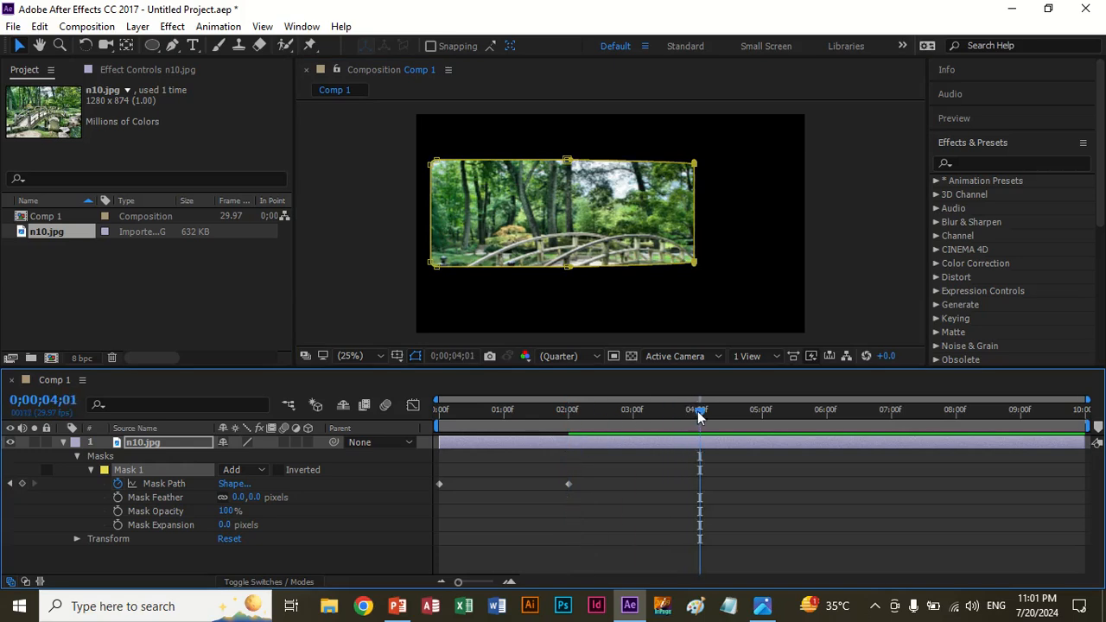
click(697, 166)
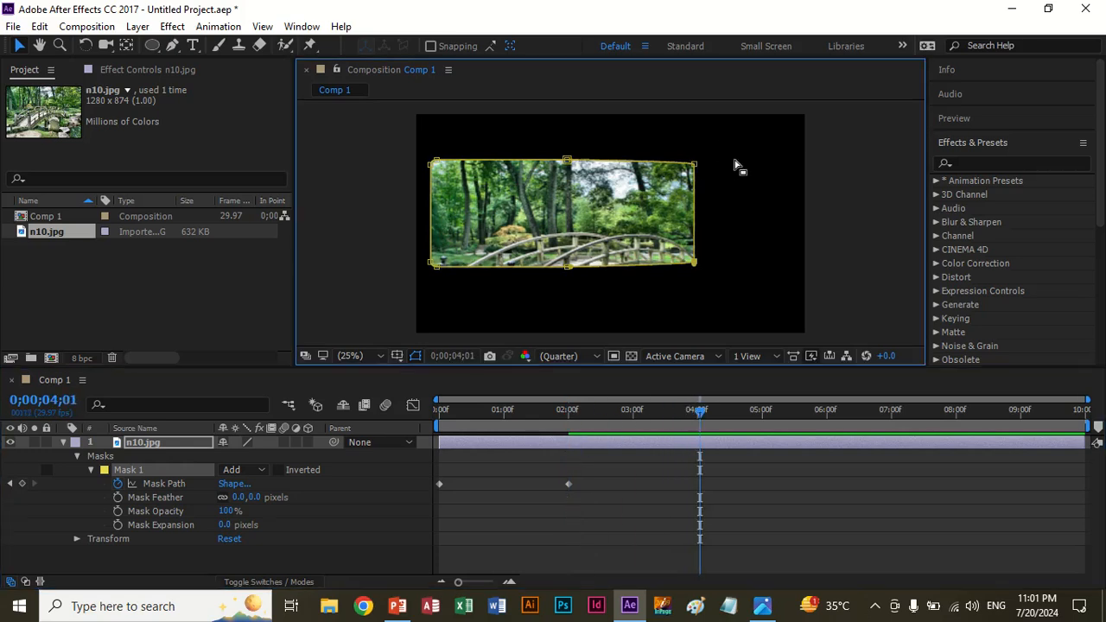
click(696, 261)
drag(696, 166, 808, 162)
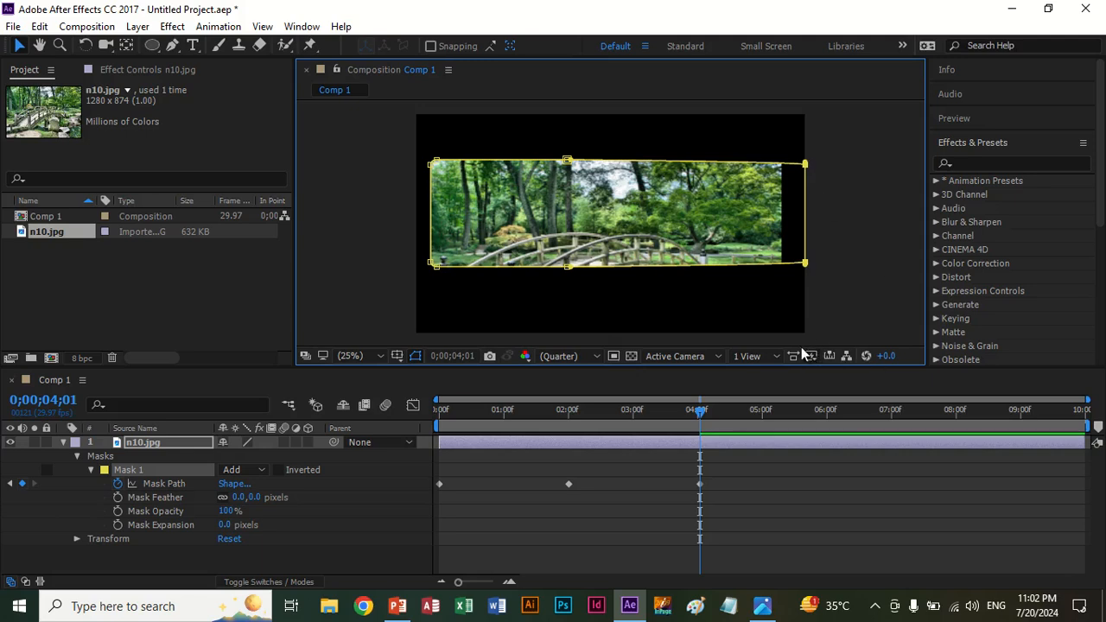
Play the widening mask animation from 0;00;00;00 through the last keyframe
drag(700, 410, 546, 411)
key(space)
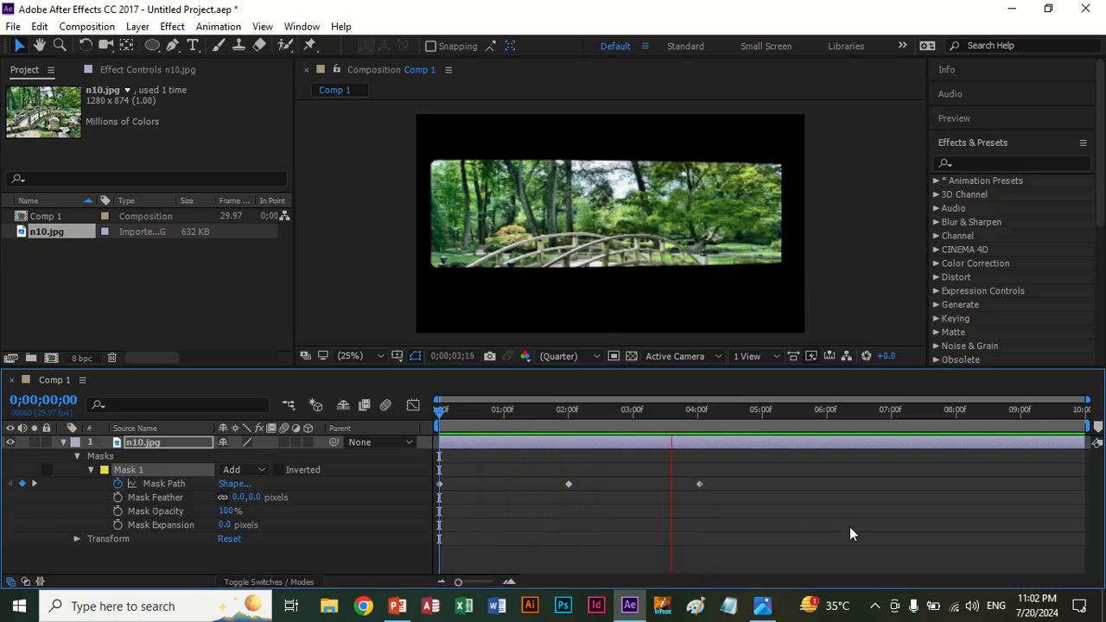
key(space)
click(811, 531)
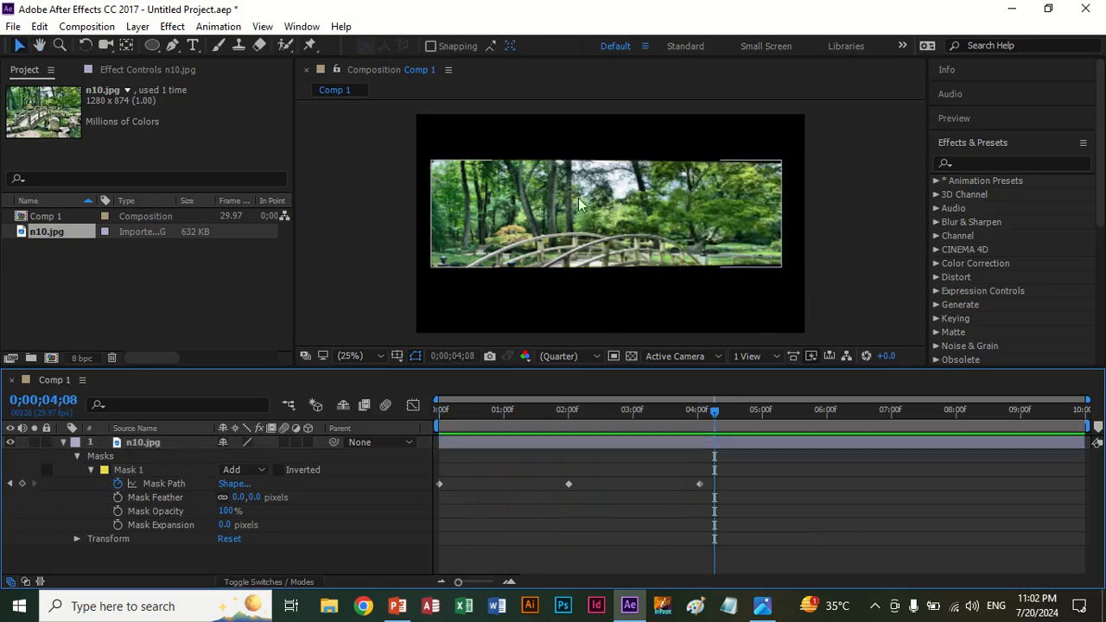
Delete the masked n10.jpg layer and add a fresh n10.jpg layer to Comp 1
click(495, 197)
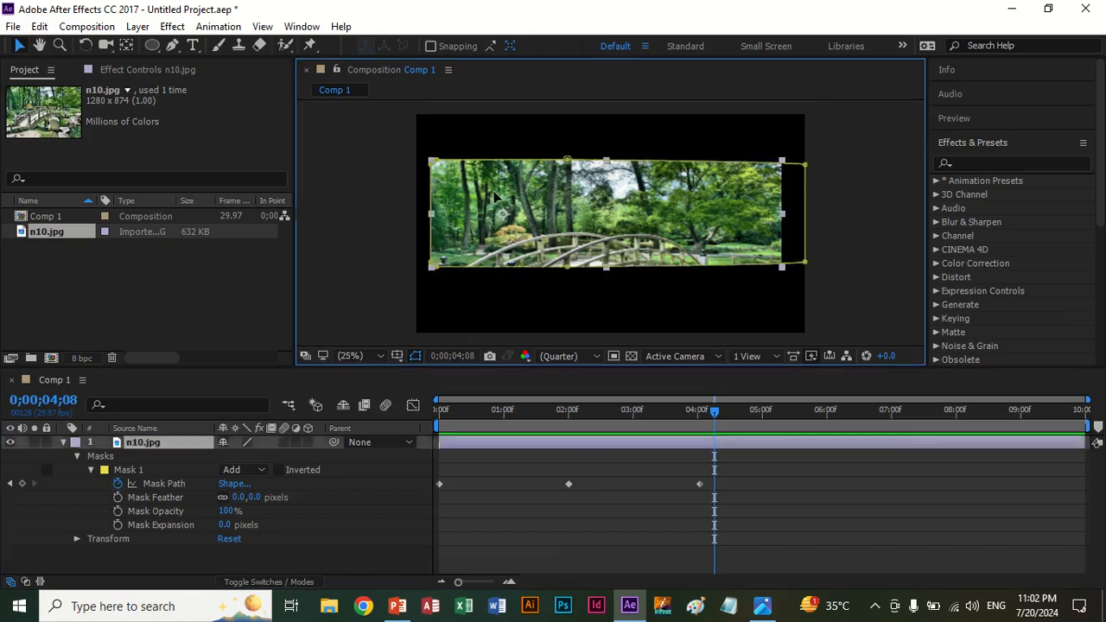
key(Delete)
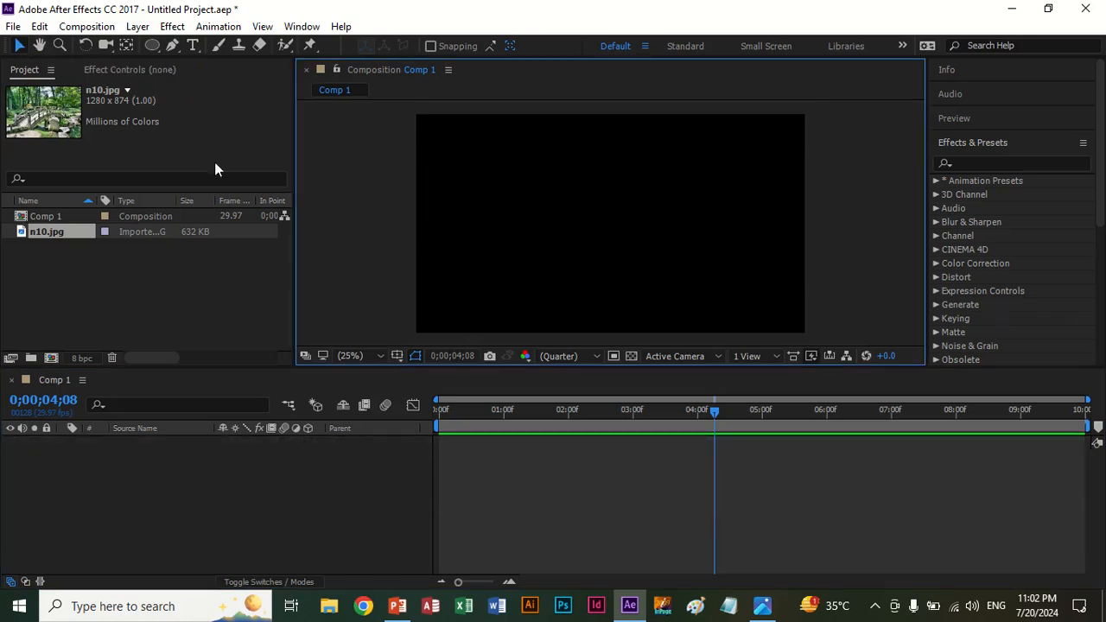
click(152, 45)
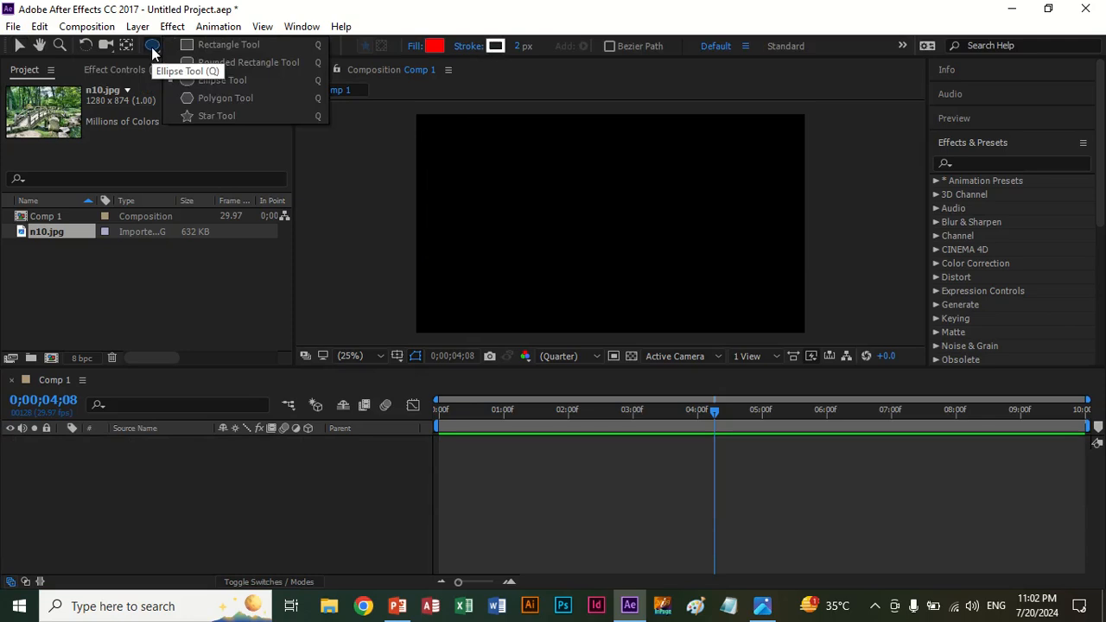
click(31, 233)
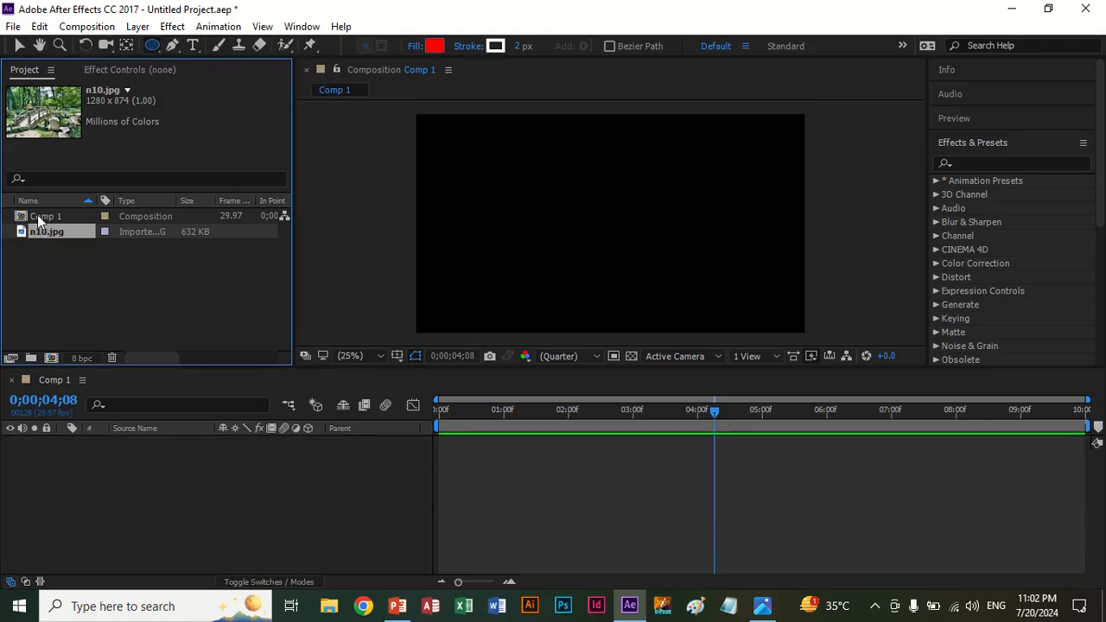
click(37, 216)
click(38, 231)
click(48, 218)
drag(40, 233, 40, 513)
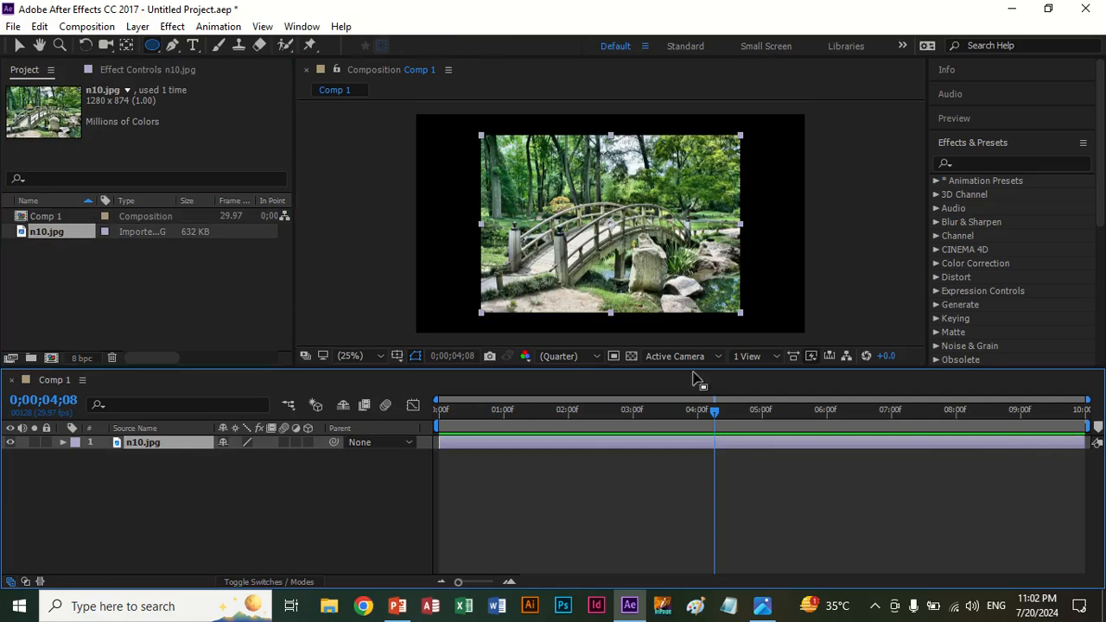
Scale the new n10.jpg layer to fill the frame with the Fit to Comp transform
right_click(636, 224)
mouse_move(672, 135)
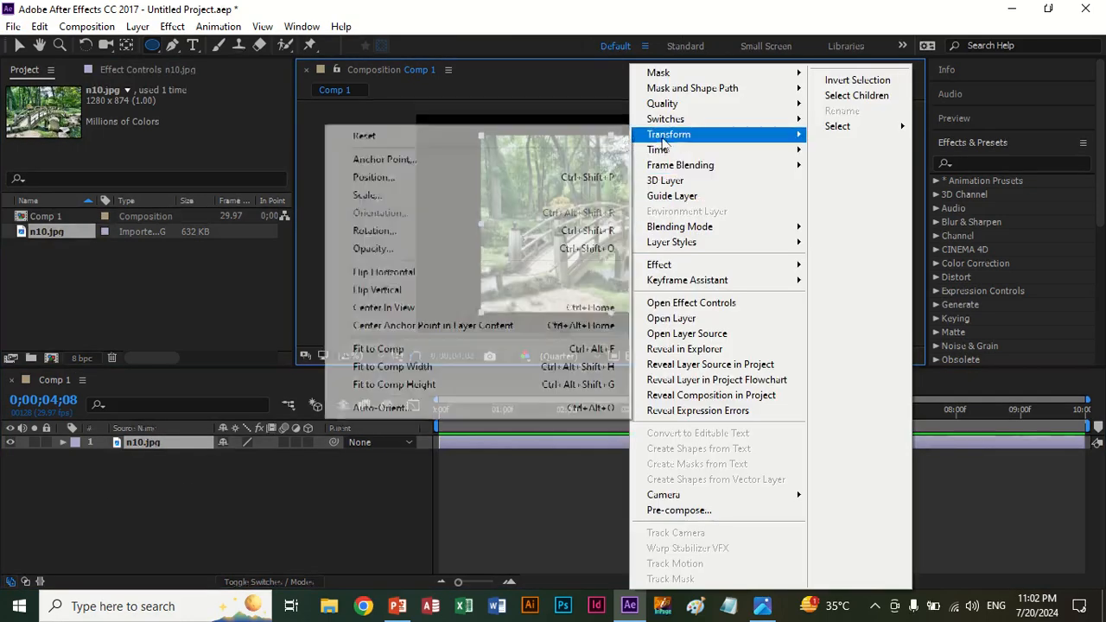
click(415, 350)
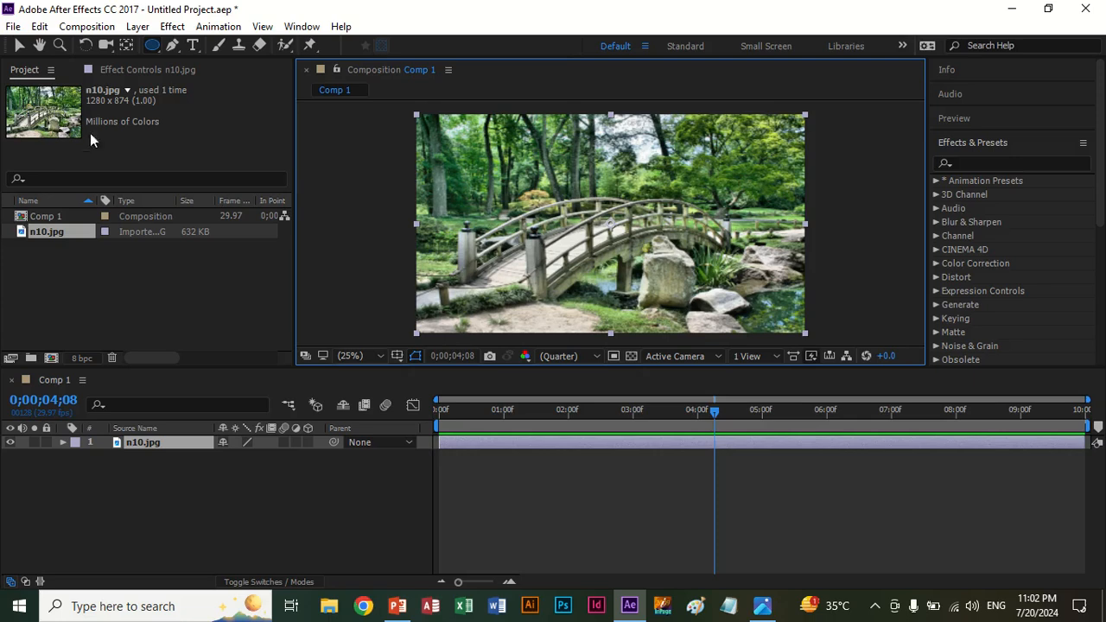
Draw a tall, narrow rectangle mask near the left side of the n10.jpg layer, spanning the photo's full height
click(18, 45)
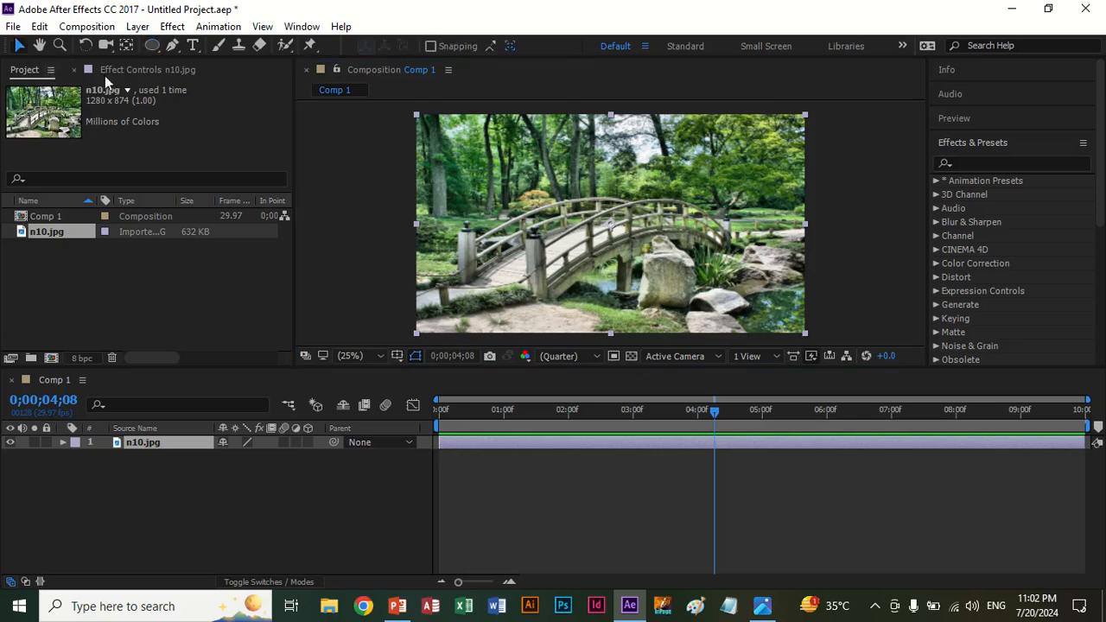
click(152, 45)
click(187, 46)
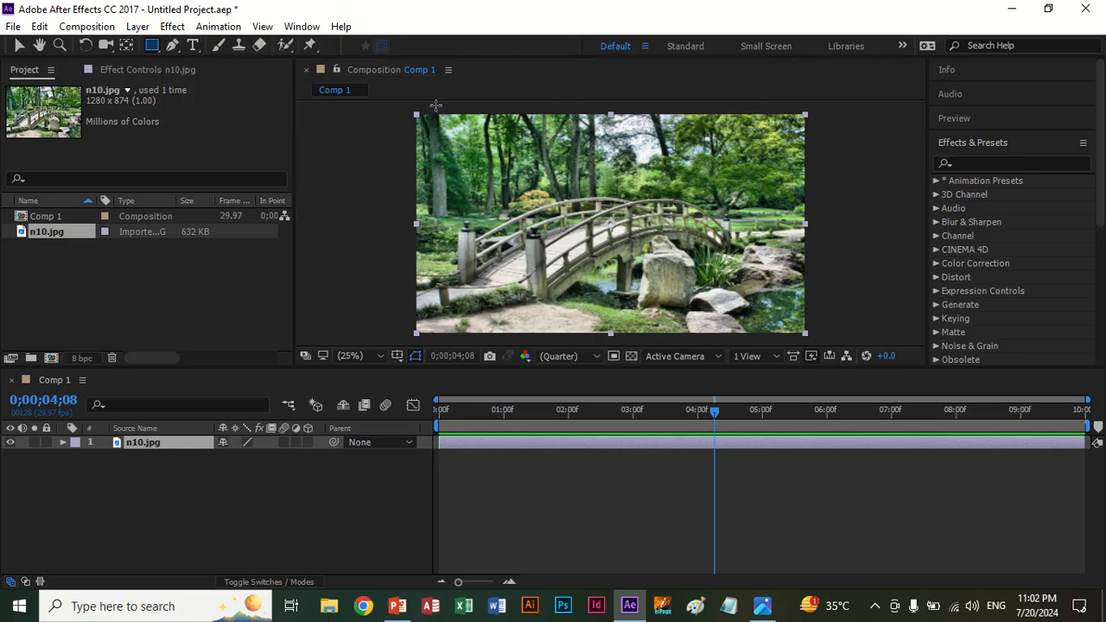
drag(436, 104, 525, 335)
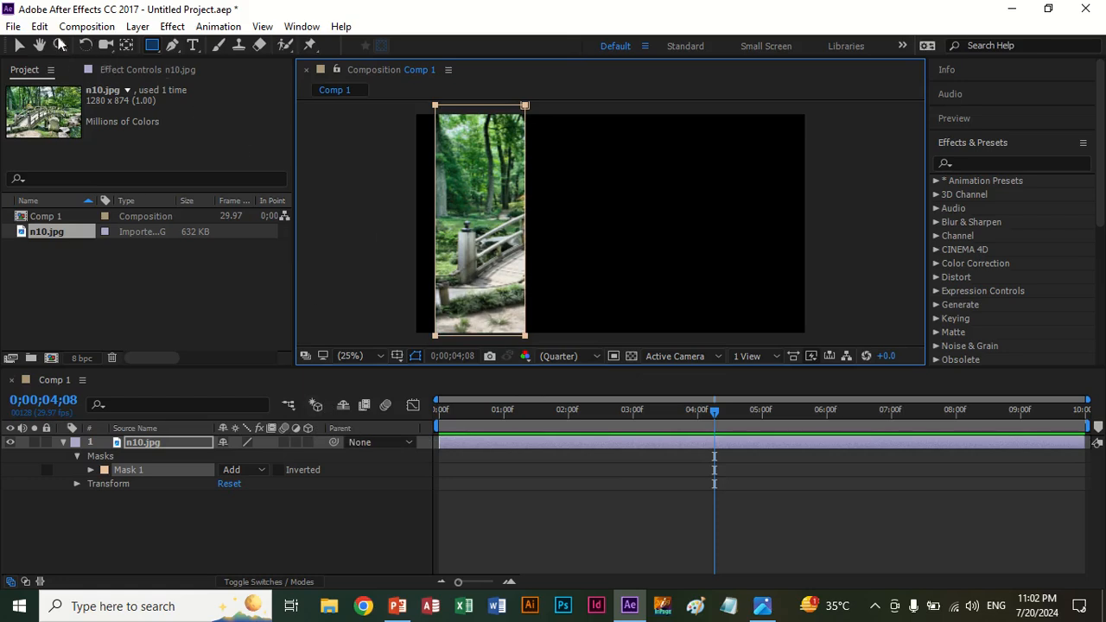
Move the masked n10.jpg layer to the composition's left edge and center its anchor point in the visible content
click(19, 44)
click(490, 189)
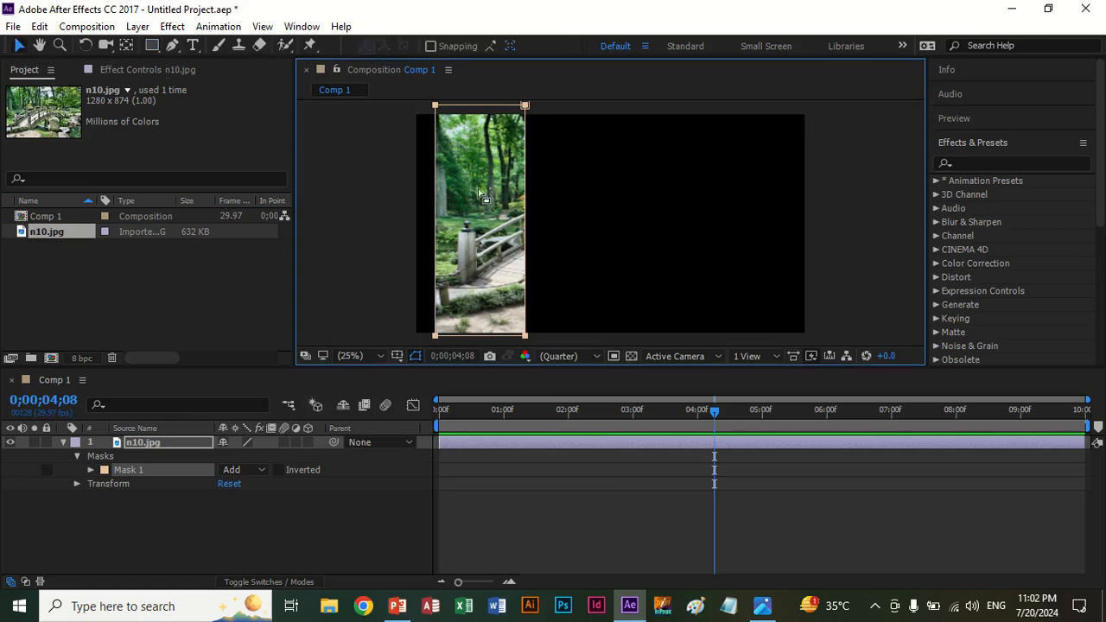
drag(492, 220, 473, 215)
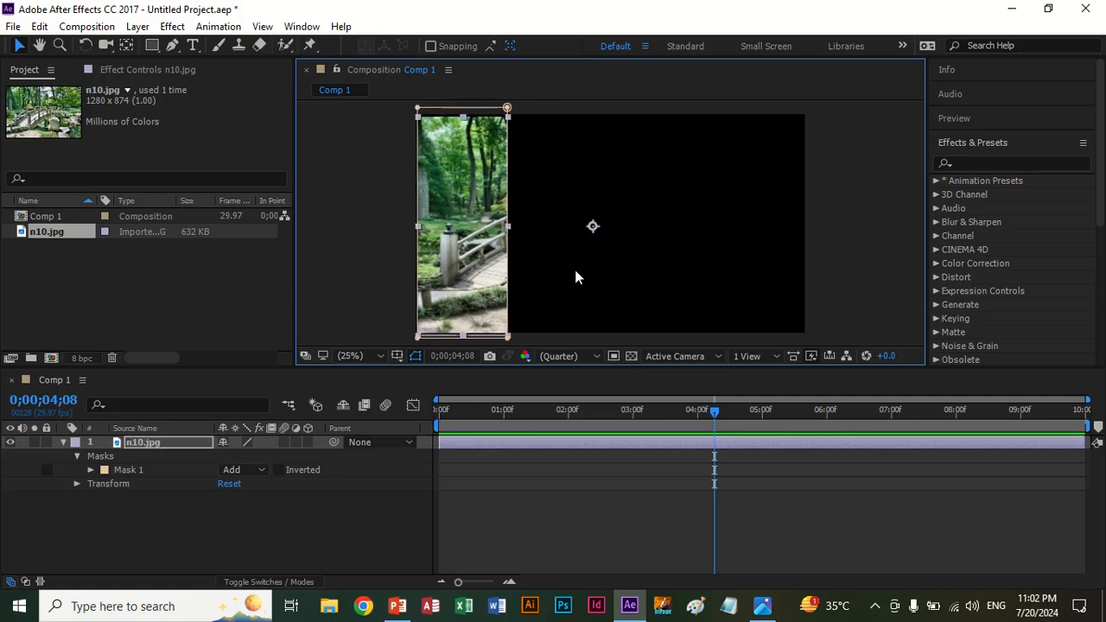
key(ctrl+alt+Home)
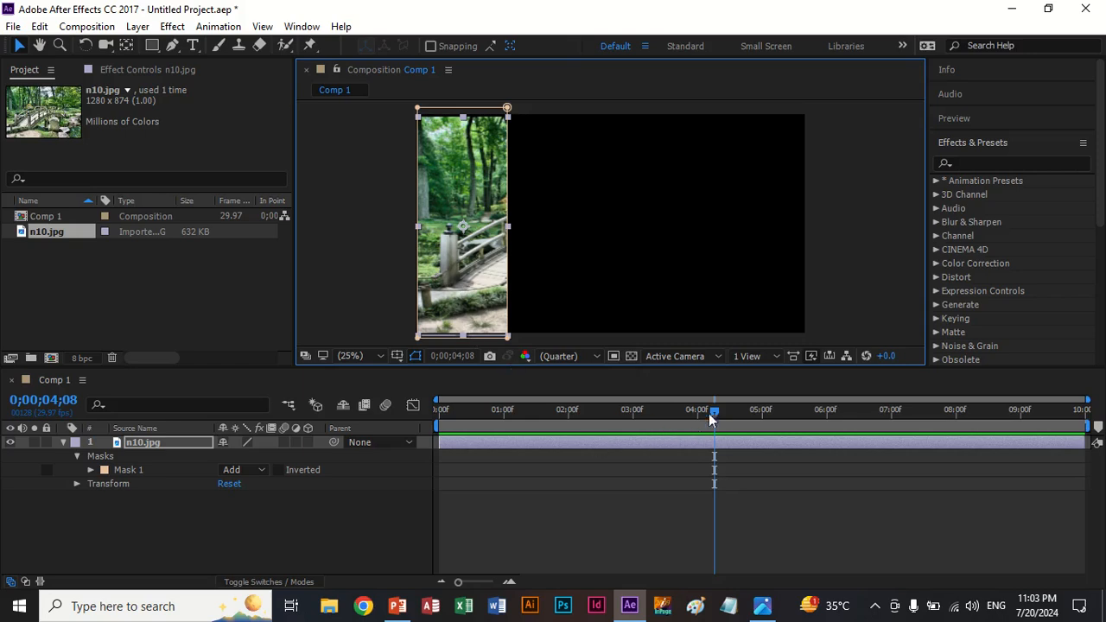
Add a Mask Path keyframe to Mask 1 at 0;00;00;00 and move the current time to 0;00;02;00
drag(708, 413, 393, 422)
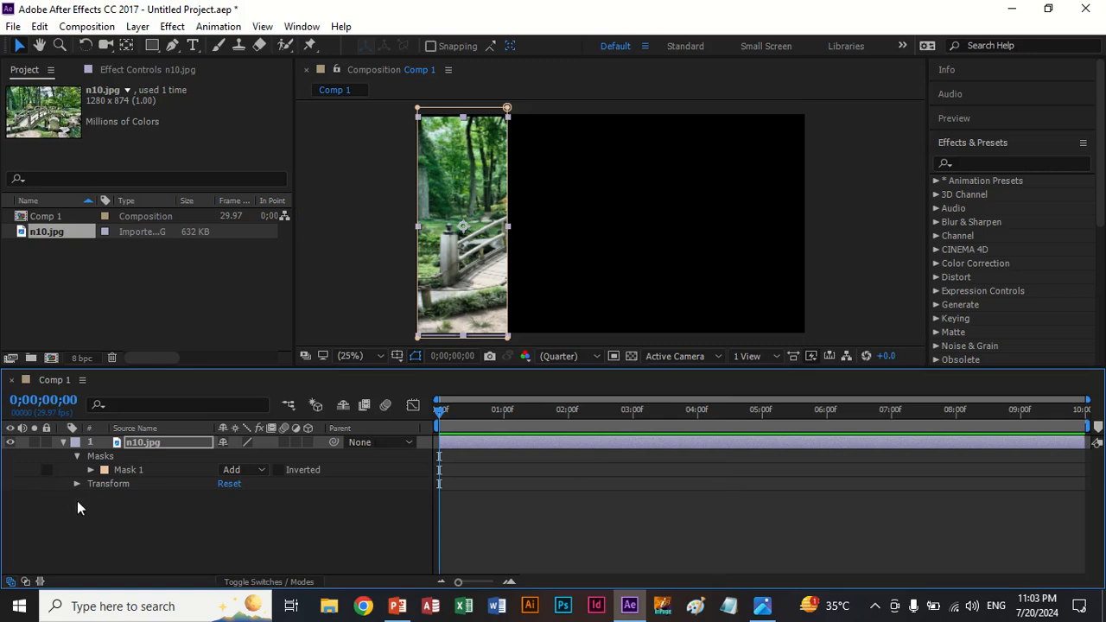
click(90, 469)
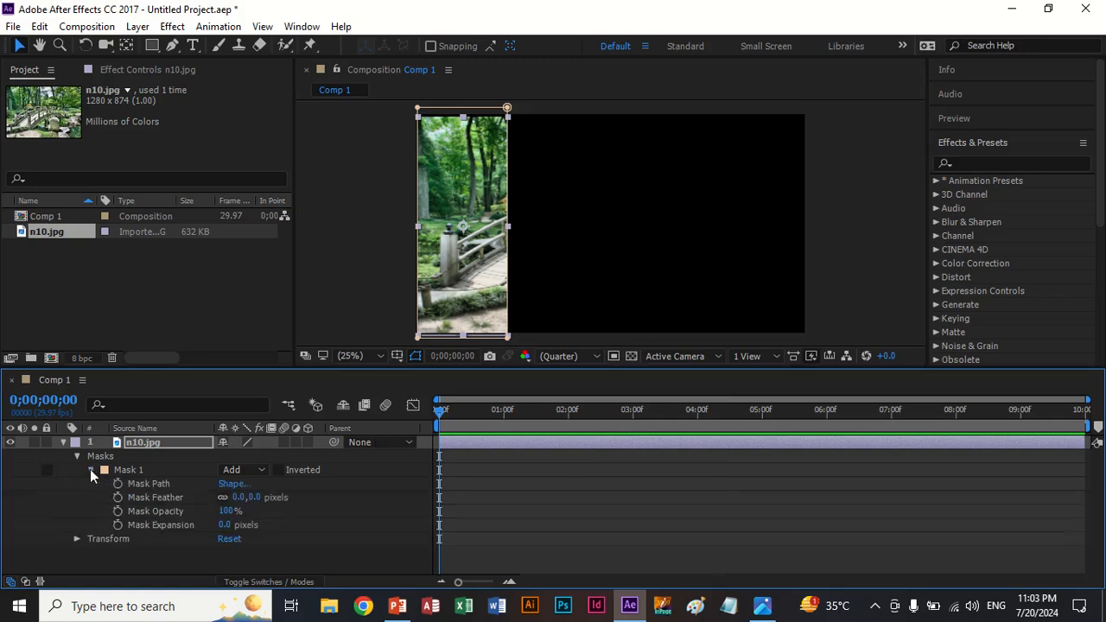
click(118, 483)
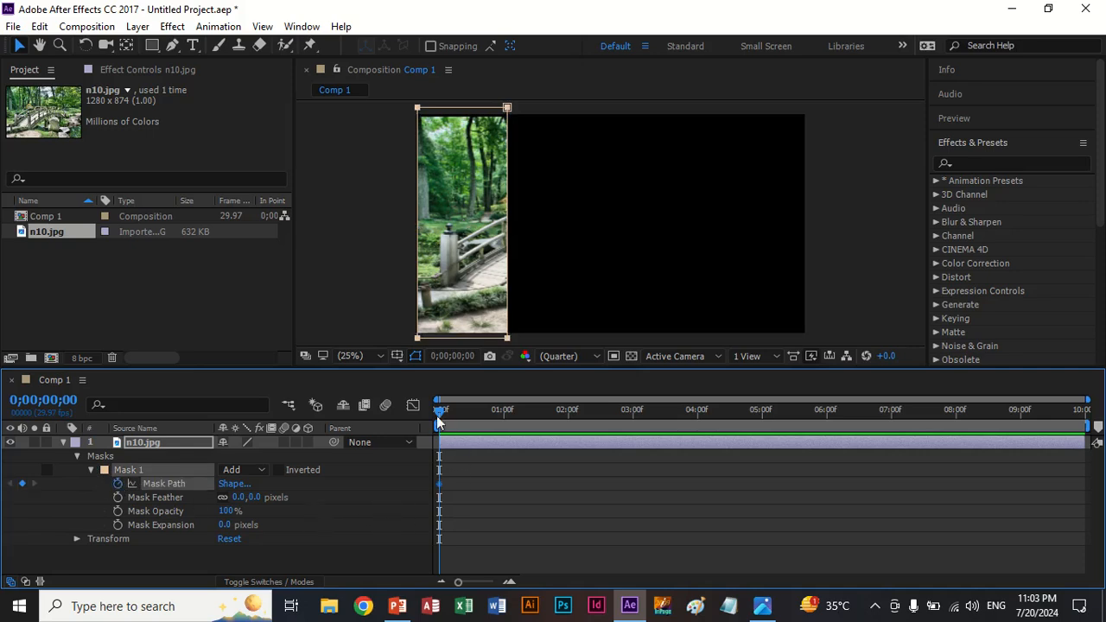
drag(439, 409, 509, 416)
drag(510, 417, 570, 416)
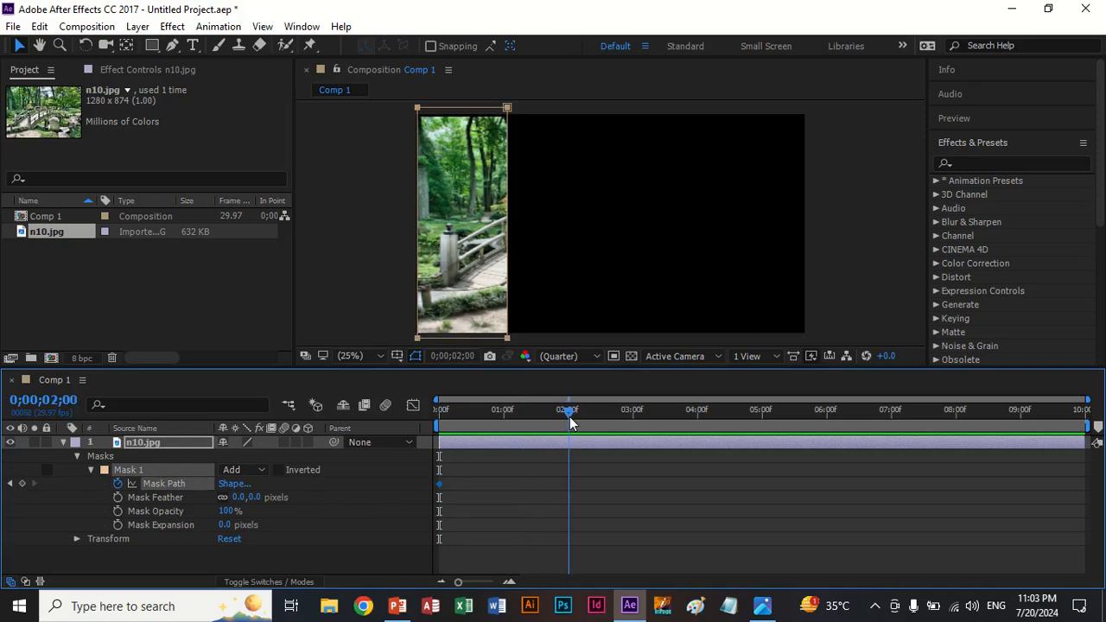
click(547, 171)
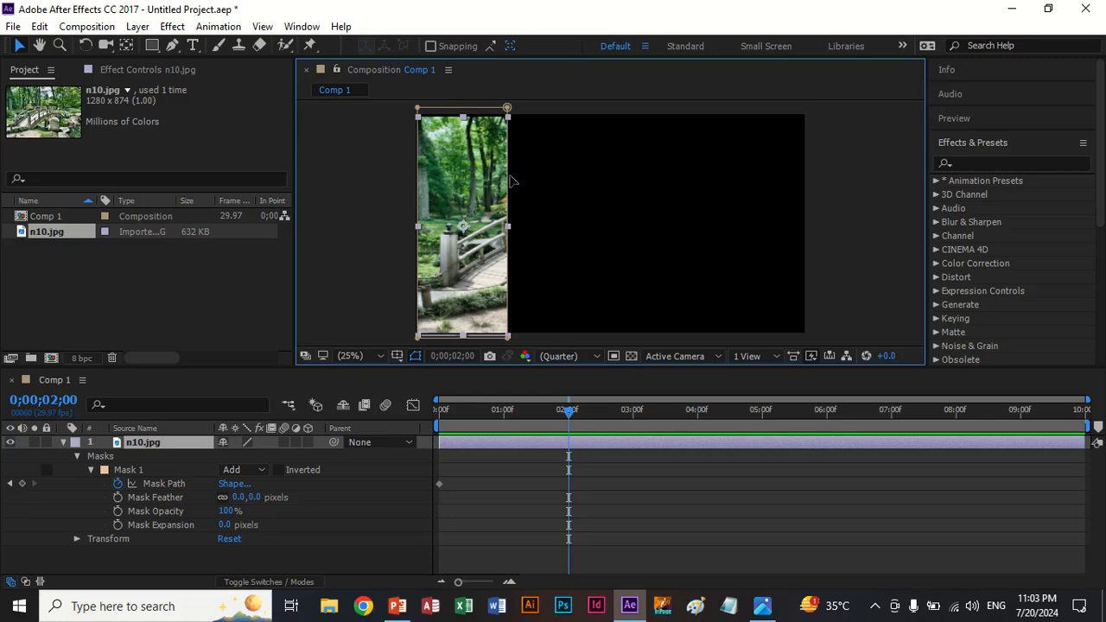
click(531, 268)
click(505, 254)
click(510, 231)
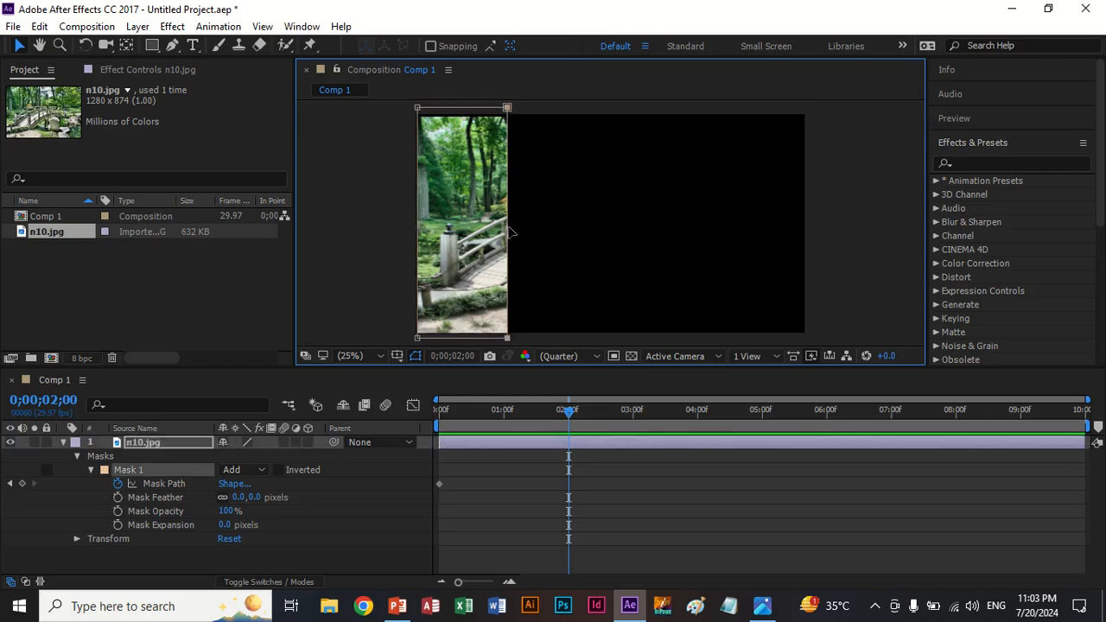
click(541, 248)
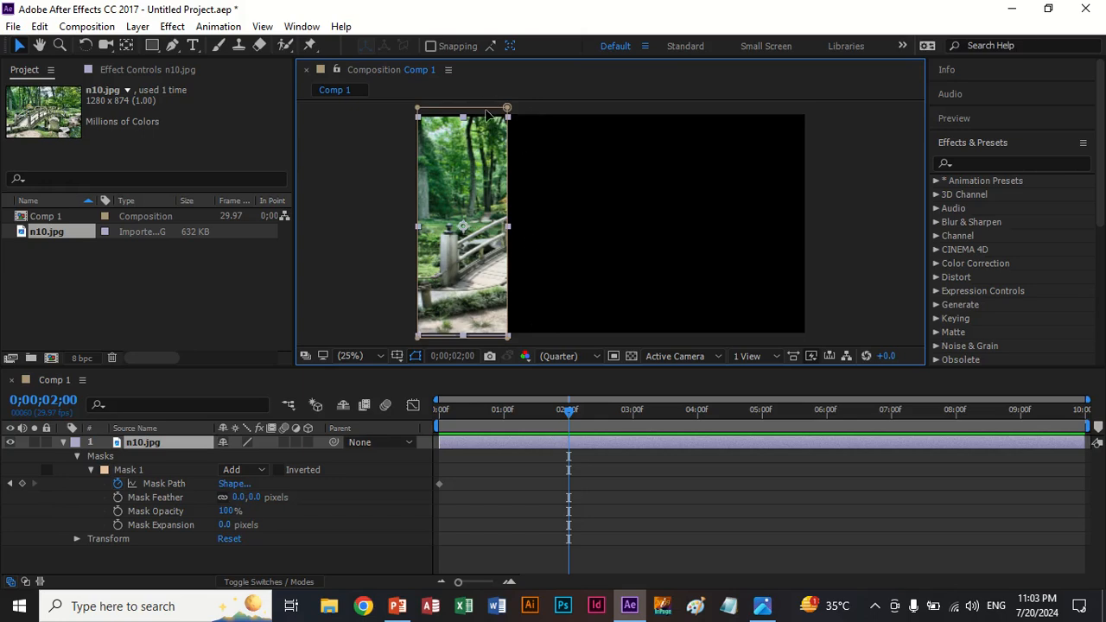
drag(488, 114, 518, 129)
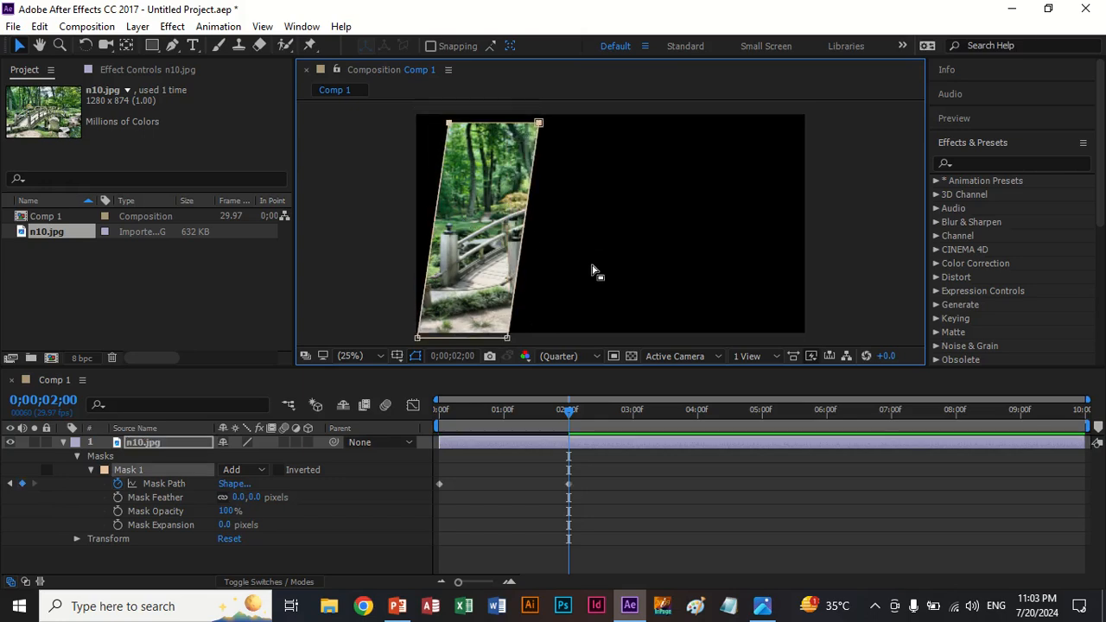
key(ctrl+z)
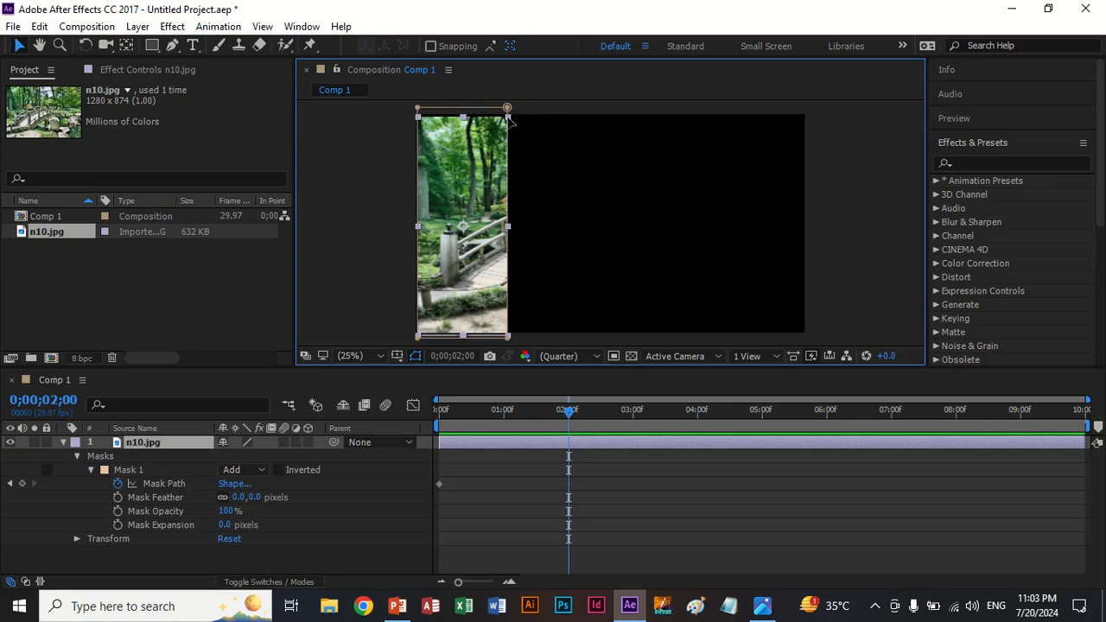
Widen Mask 1 rightward in stages at 0;00;02;00, 0;00;04;01 and 0;00;06;00, reaching the composition's right edge at the last one
drag(509, 118, 574, 122)
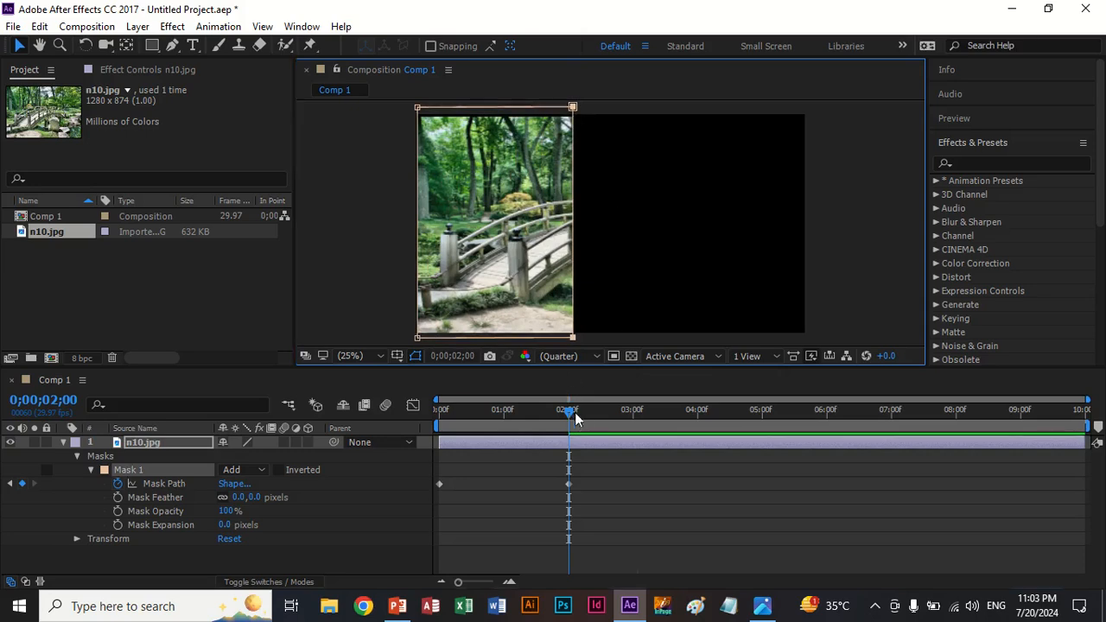
drag(575, 412, 700, 430)
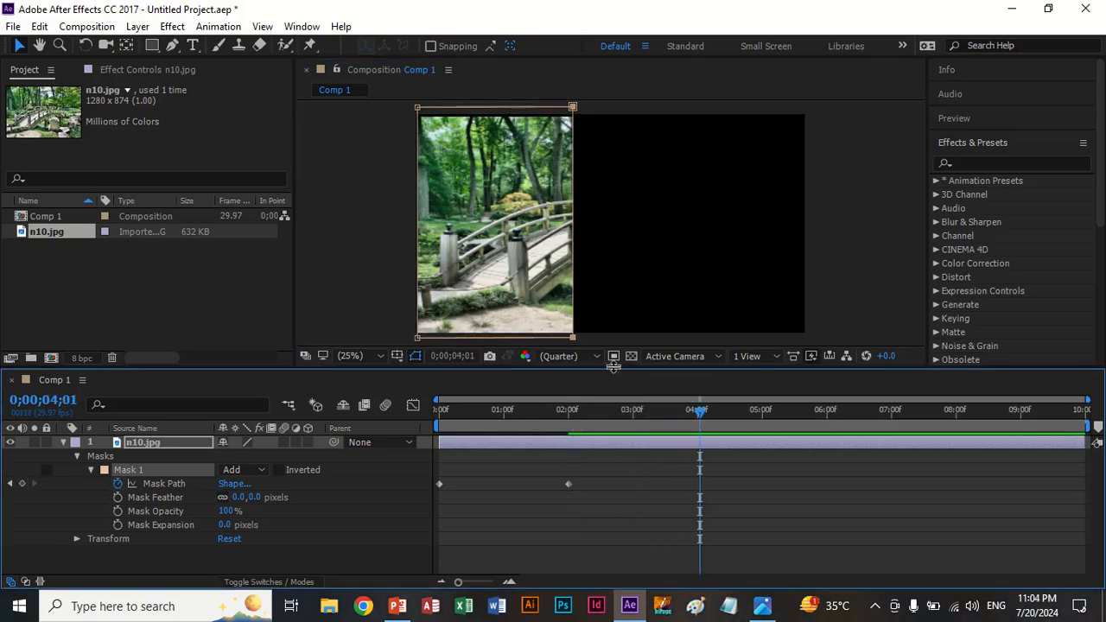
drag(573, 108, 703, 107)
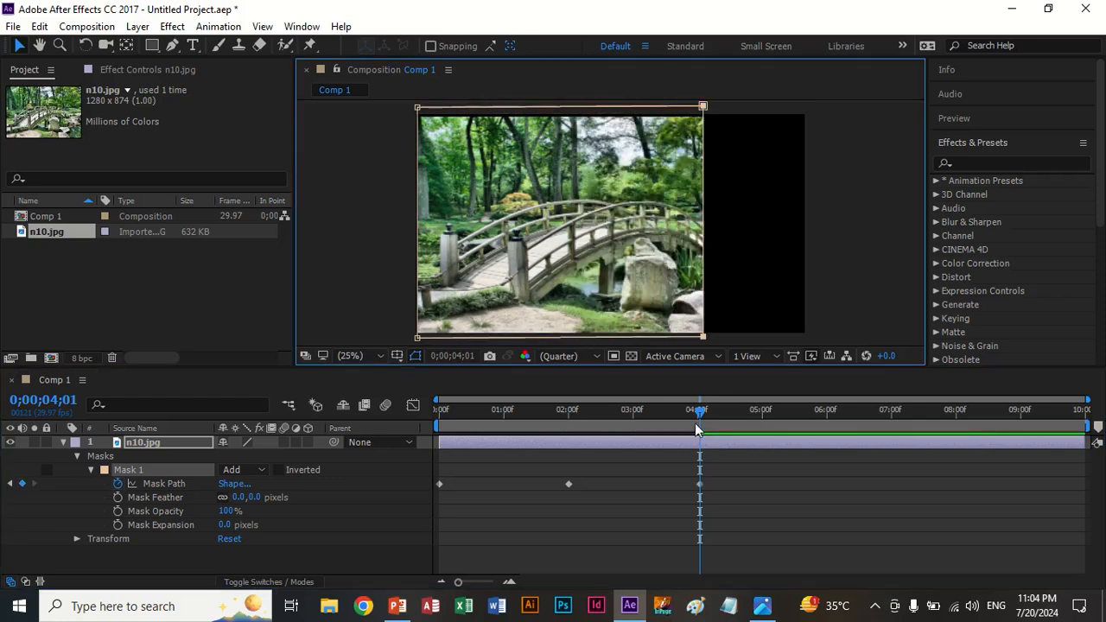
drag(702, 415, 830, 412)
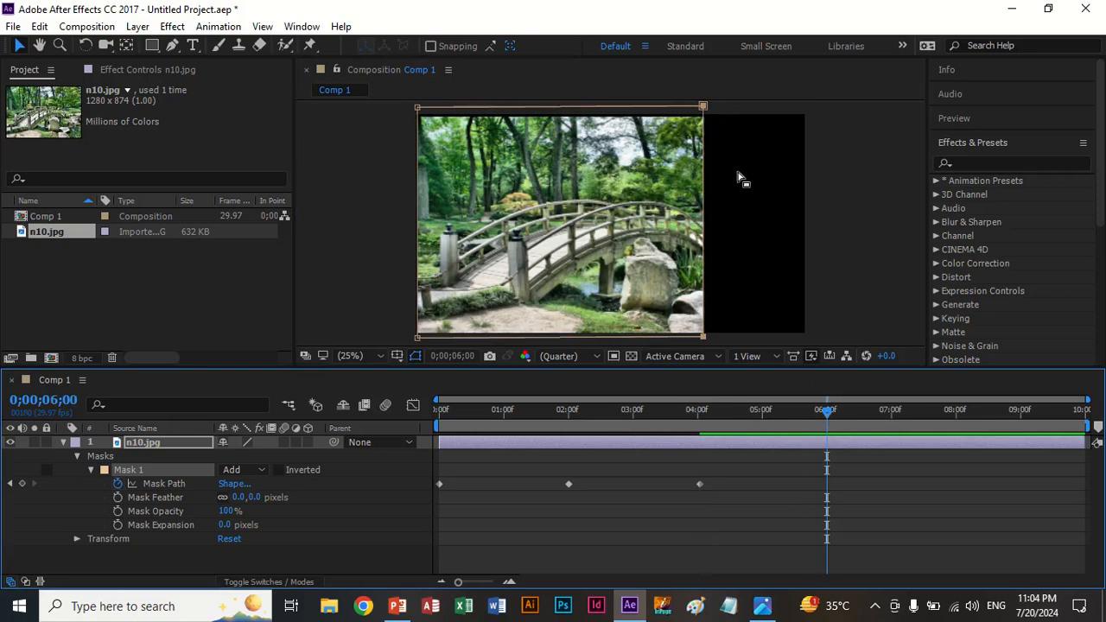
drag(703, 107, 805, 108)
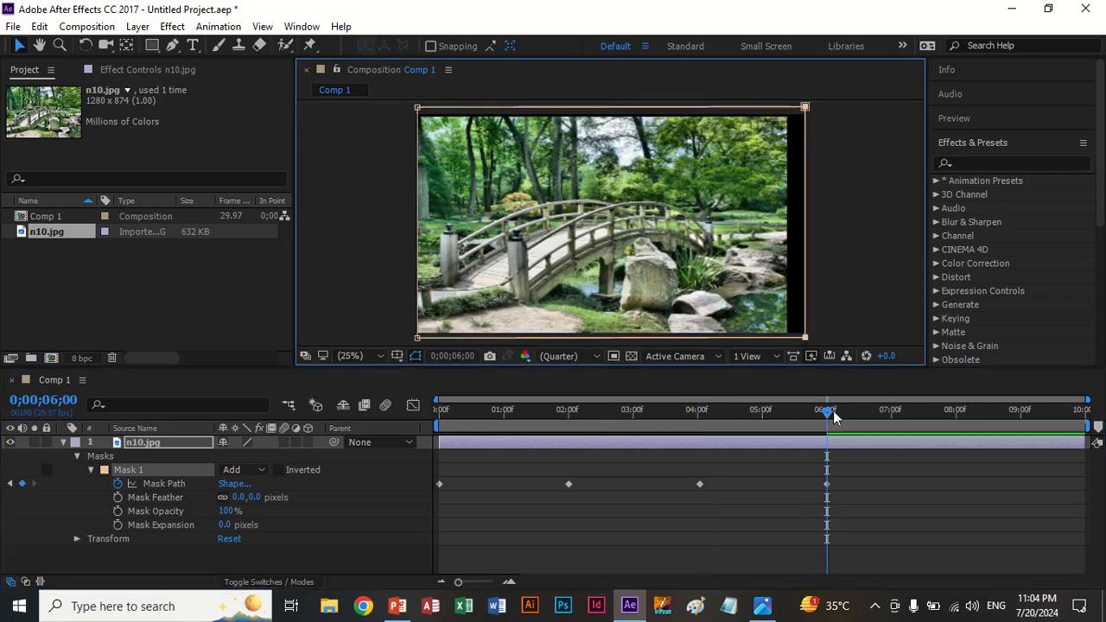
Collapse Mask 1 to a thin strip at the composition's left edge at 0;00;09;00 and return the current time to 0;00;00;00
drag(829, 413, 1021, 419)
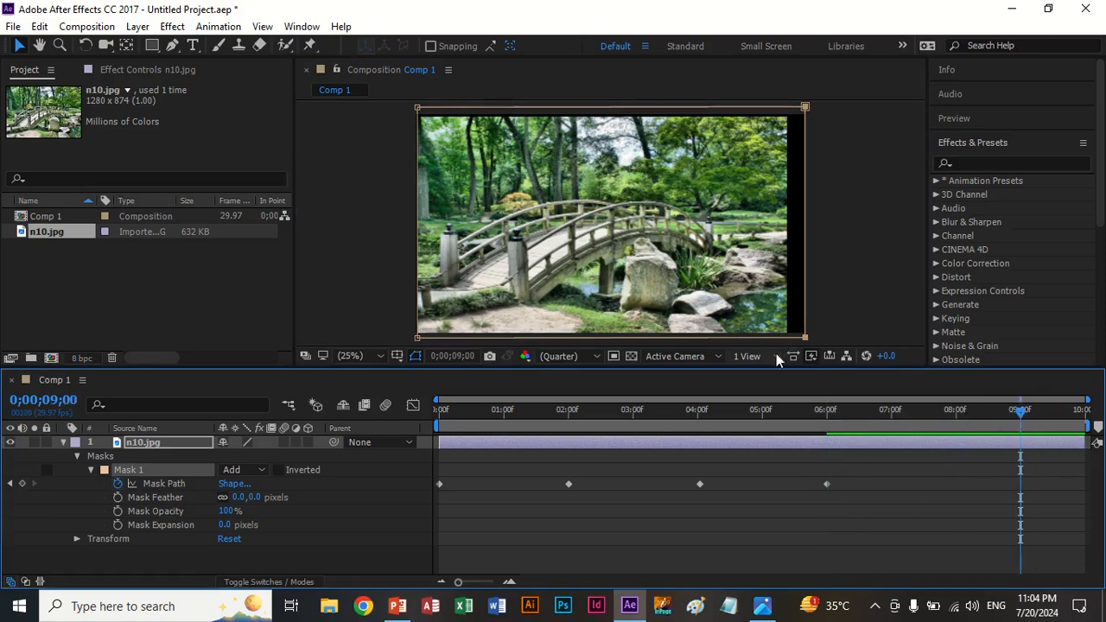
drag(805, 340, 423, 341)
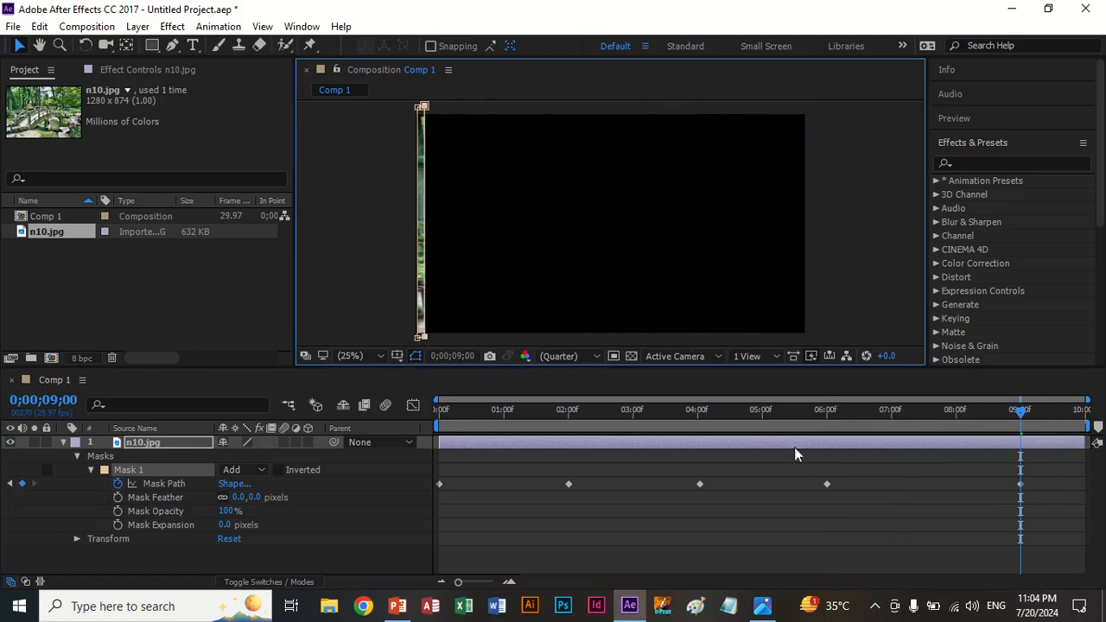
drag(1021, 411, 427, 444)
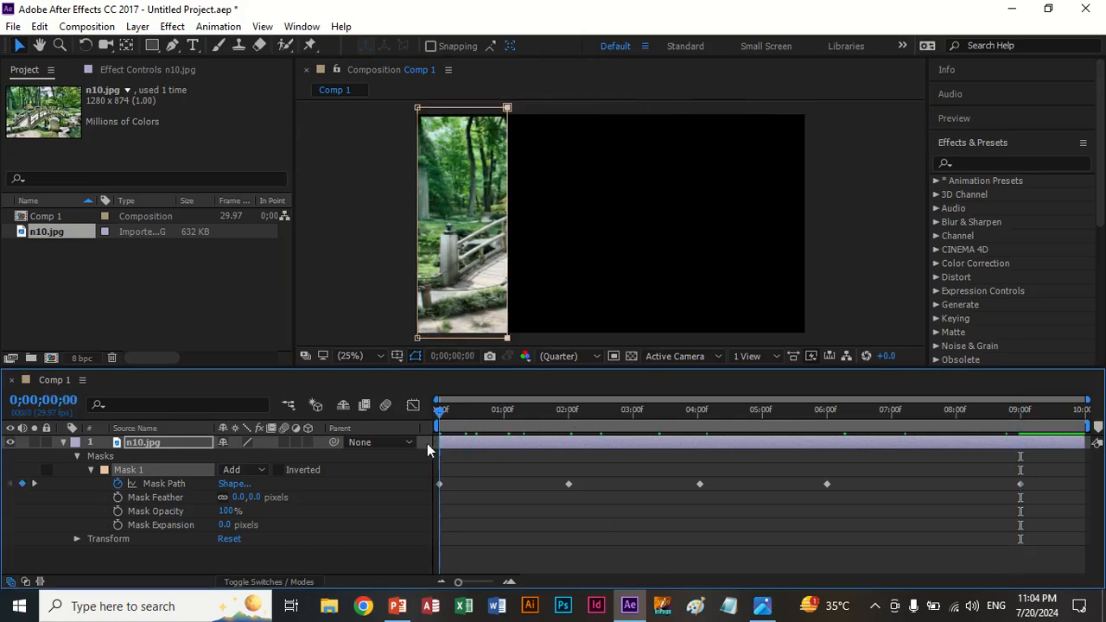
Collapse Mask 1 to a thin strip at the composition's left edge at 0;00;00;00 and preview the reveal-and-hide animation
drag(508, 344, 421, 338)
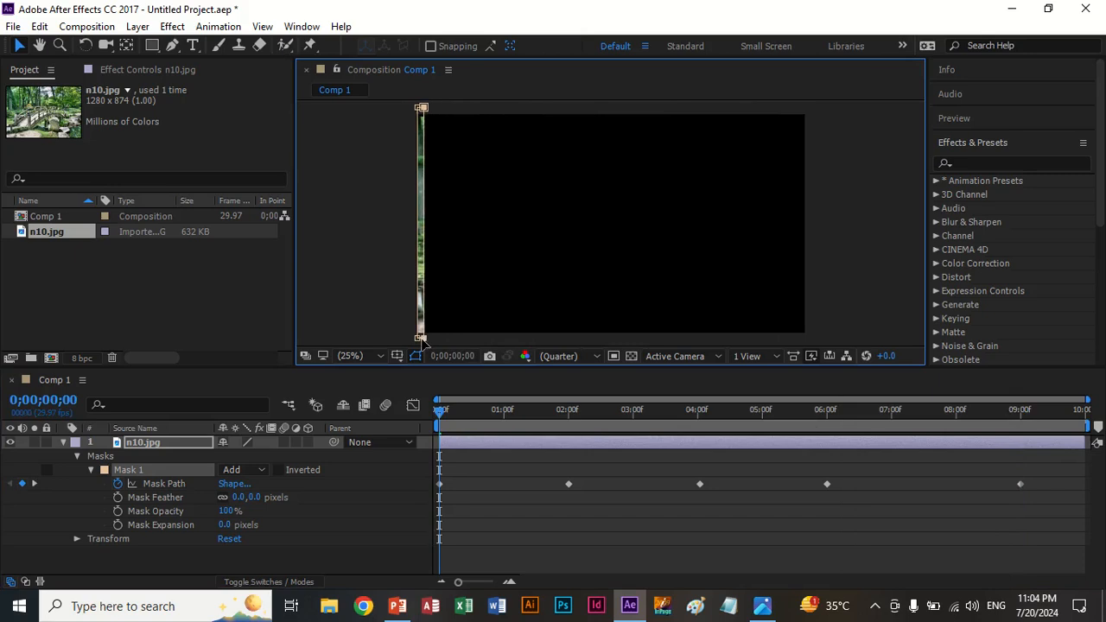
key(space)
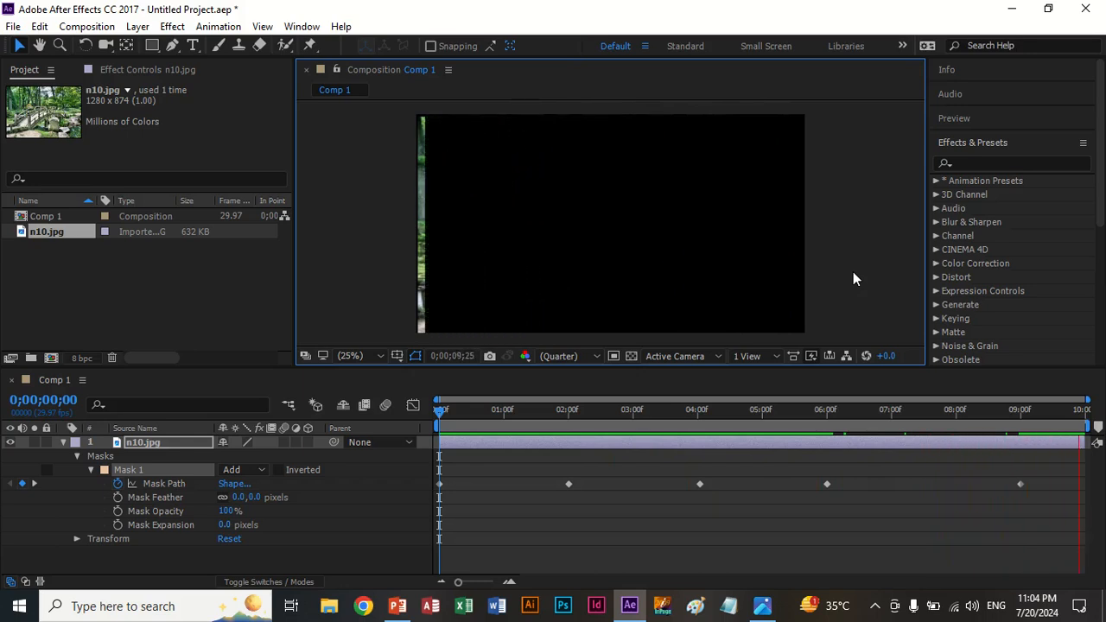
key(space)
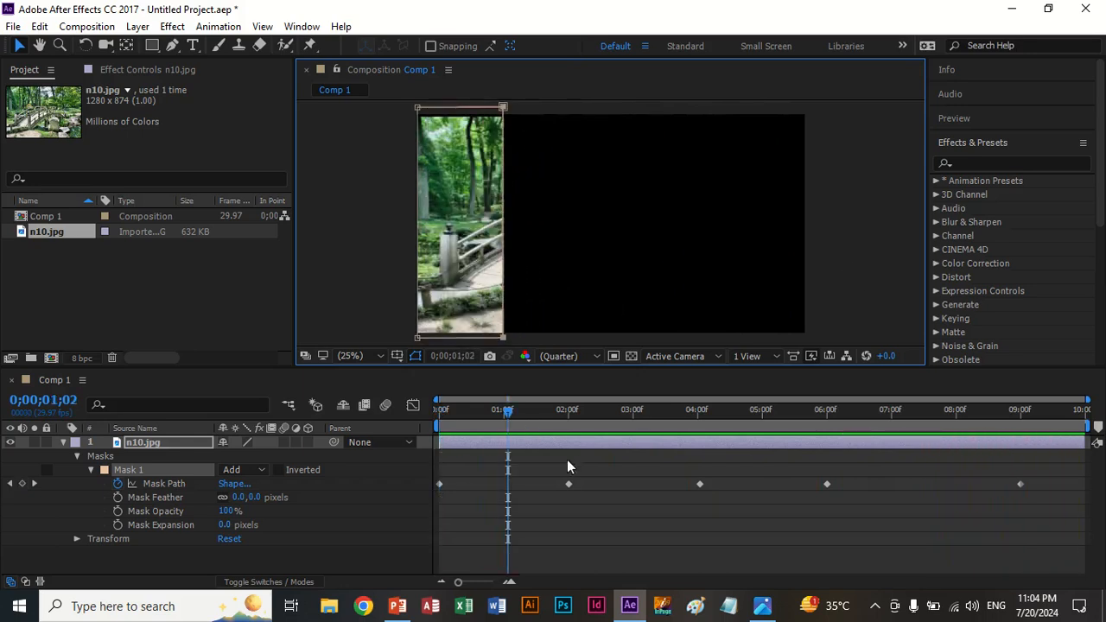
Delete all Mask Path keyframes after 0;00;00;00 and return the current time to the start with the n10.jpg layer selected
drag(1053, 519, 511, 463)
key(Delete)
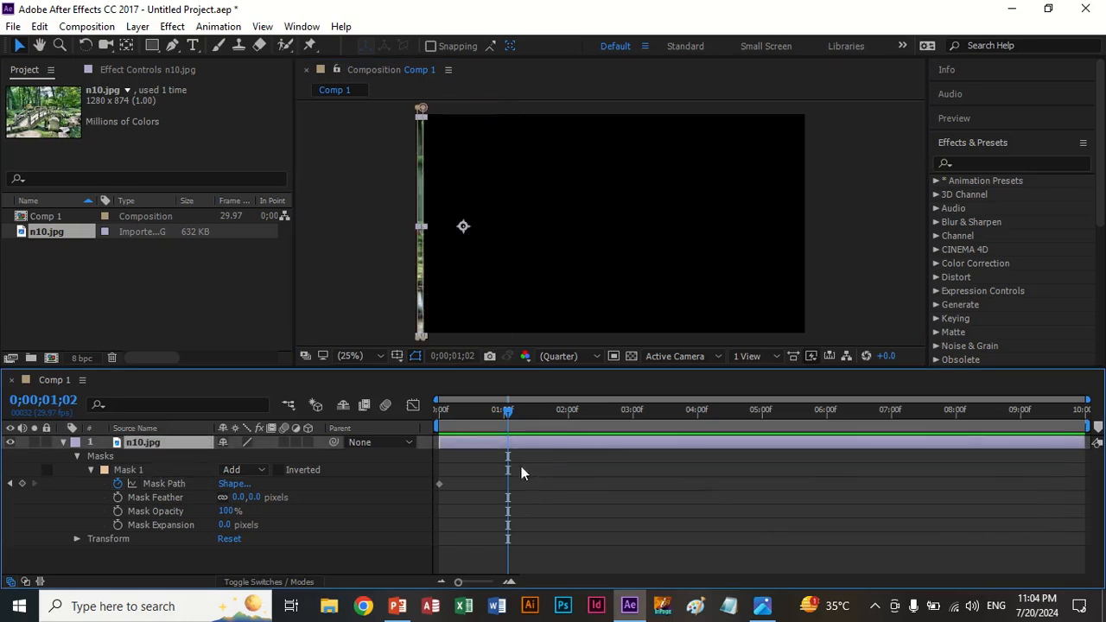
drag(510, 416, 420, 419)
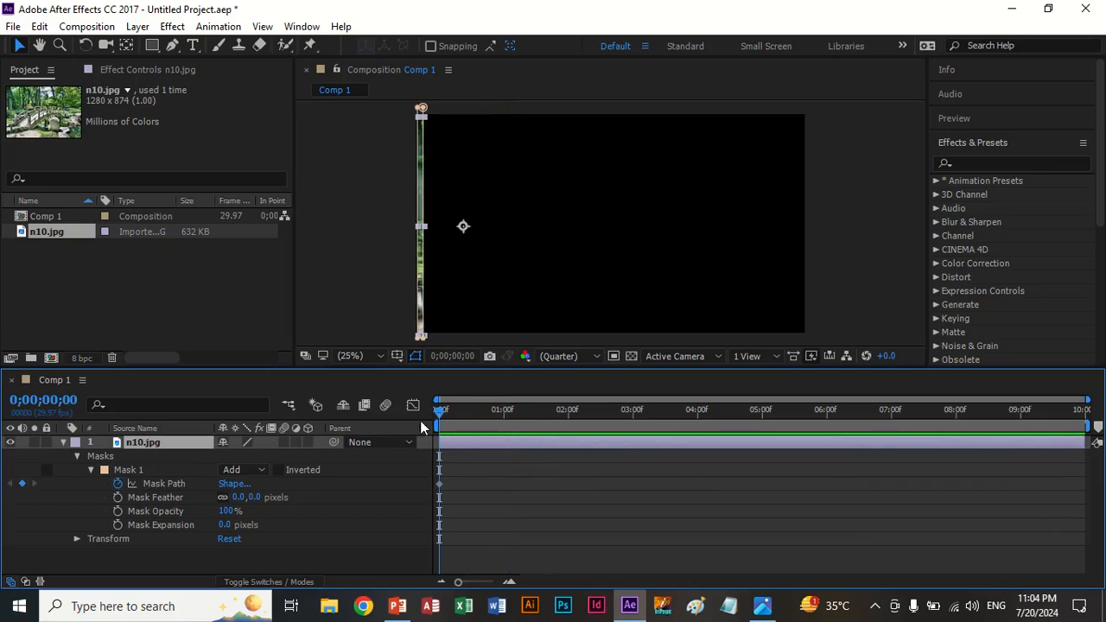
click(330, 279)
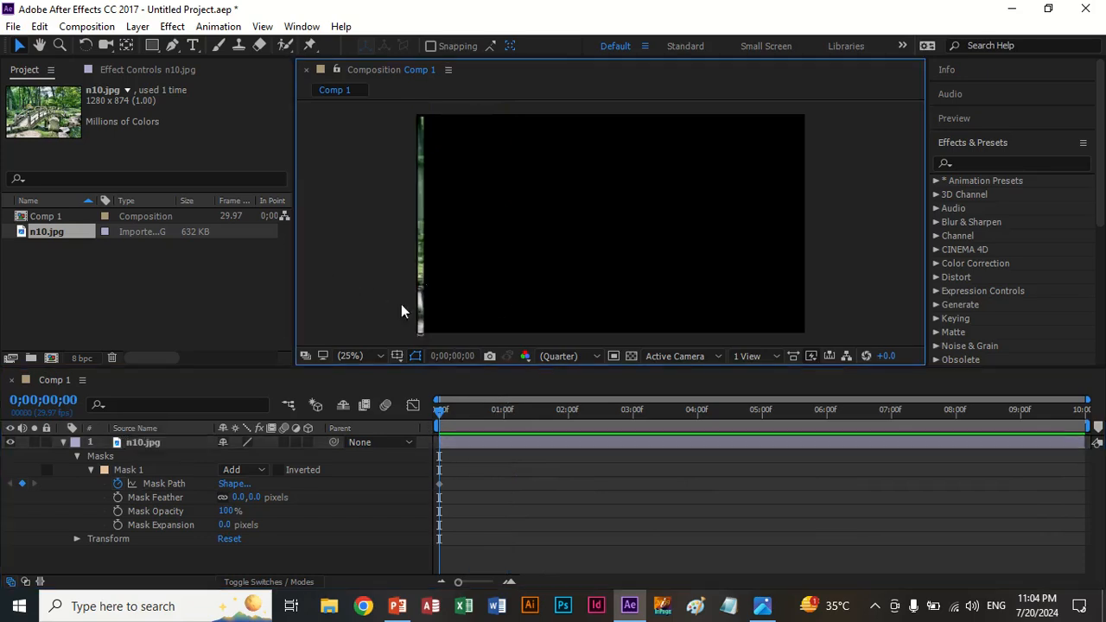
click(423, 123)
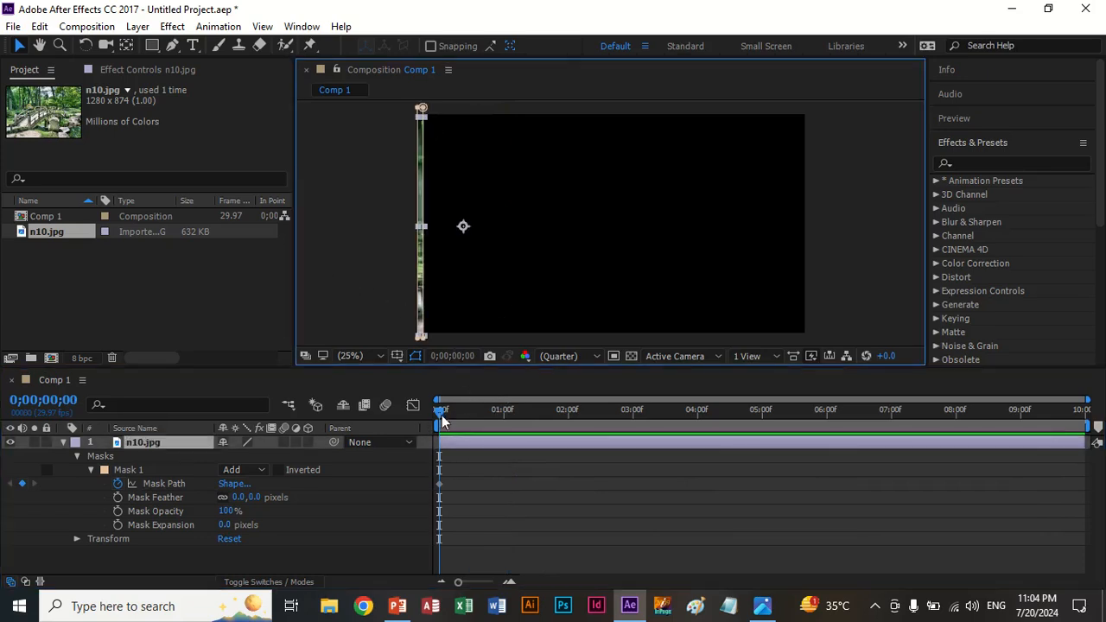
Extend only Mask 1's upper-right corner rightward in two stages at 0;00;02;00 and 0;00;04;00, reaching the composition's right edge for a diagonal reveal
drag(442, 420, 570, 437)
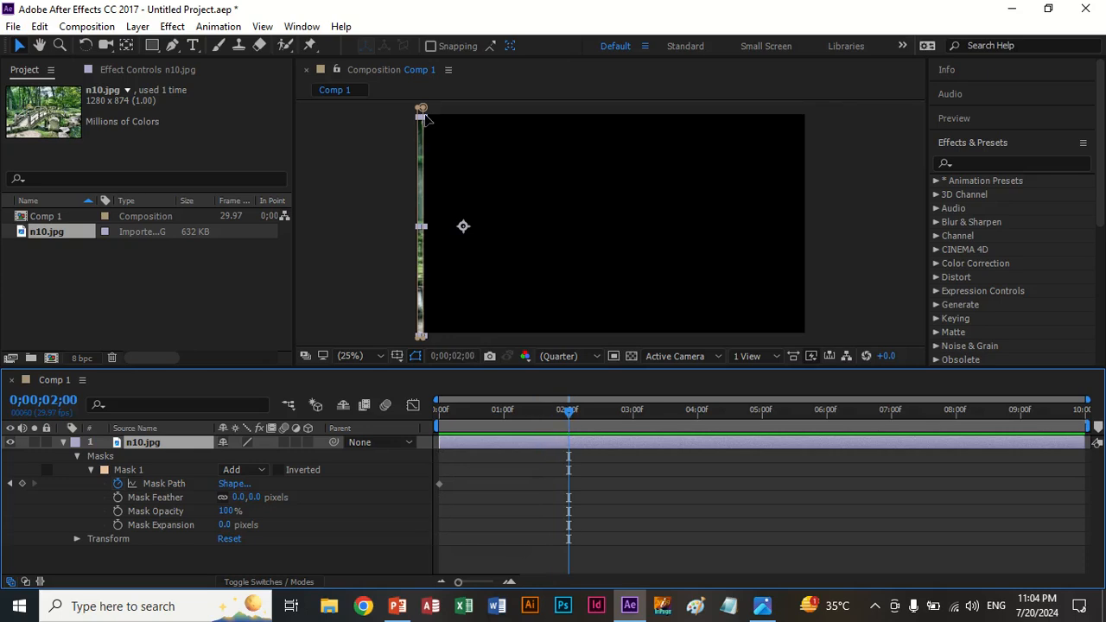
drag(424, 115, 648, 126)
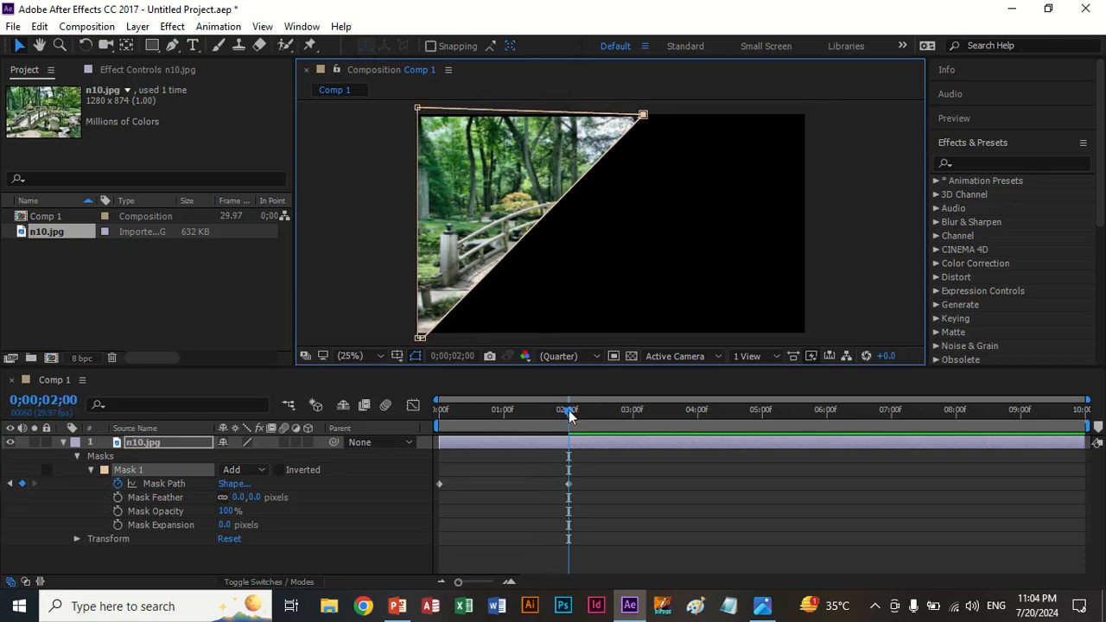
drag(569, 409, 698, 418)
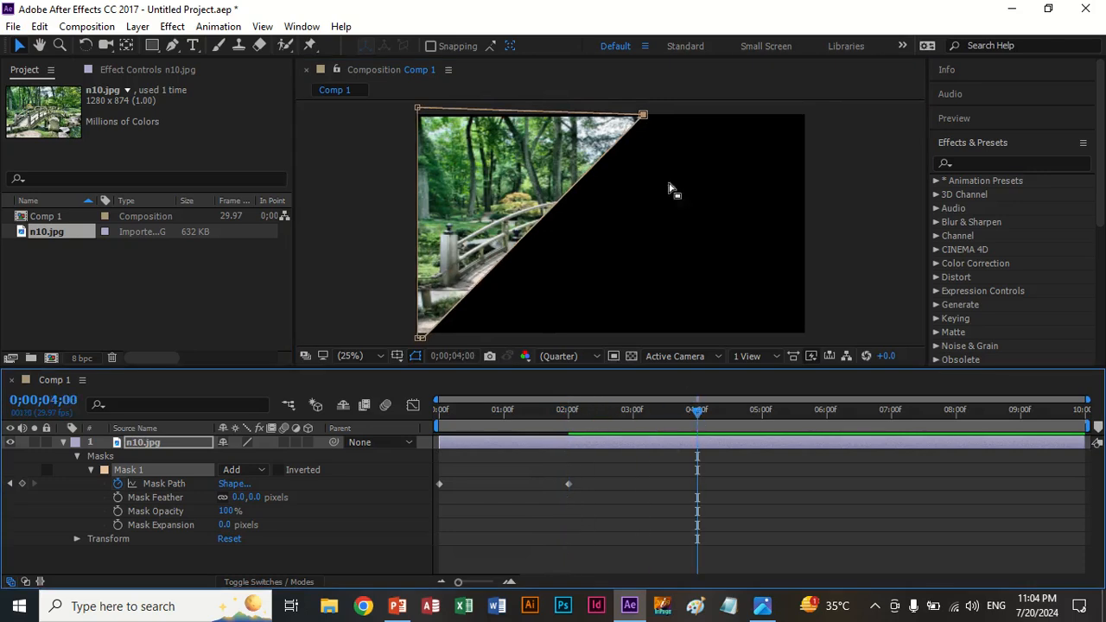
drag(643, 114, 808, 116)
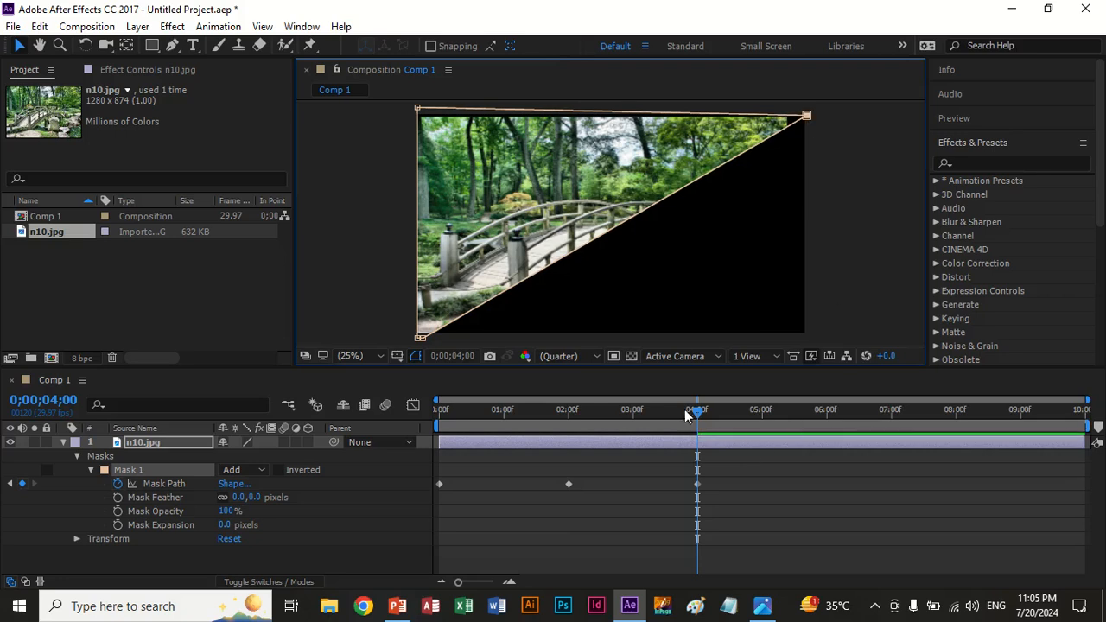
Preview the diagonal reveal from the start and delete the Mask Path keyframes at 0;00;02;00 and 0;00;04;00
drag(691, 415, 367, 443)
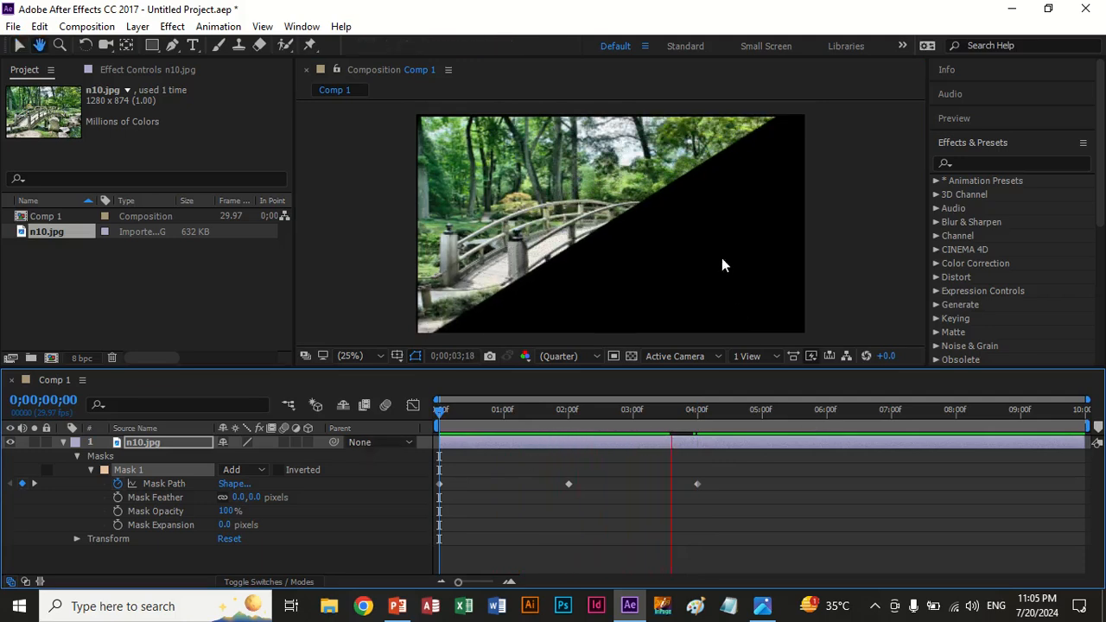
key(space)
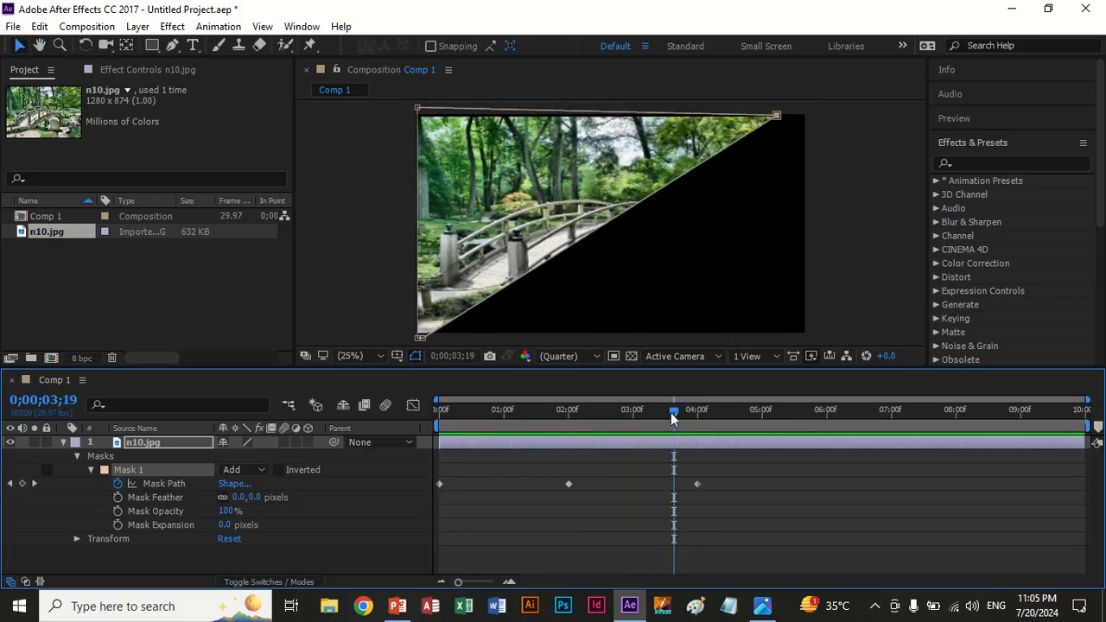
drag(673, 418, 419, 470)
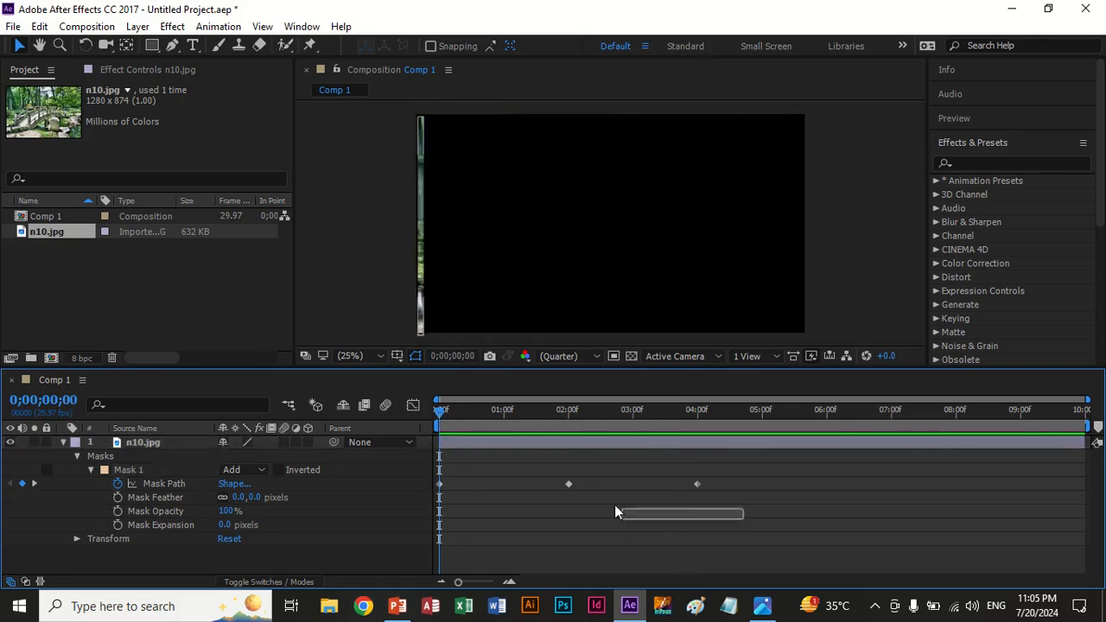
drag(614, 511, 537, 476)
key(Delete)
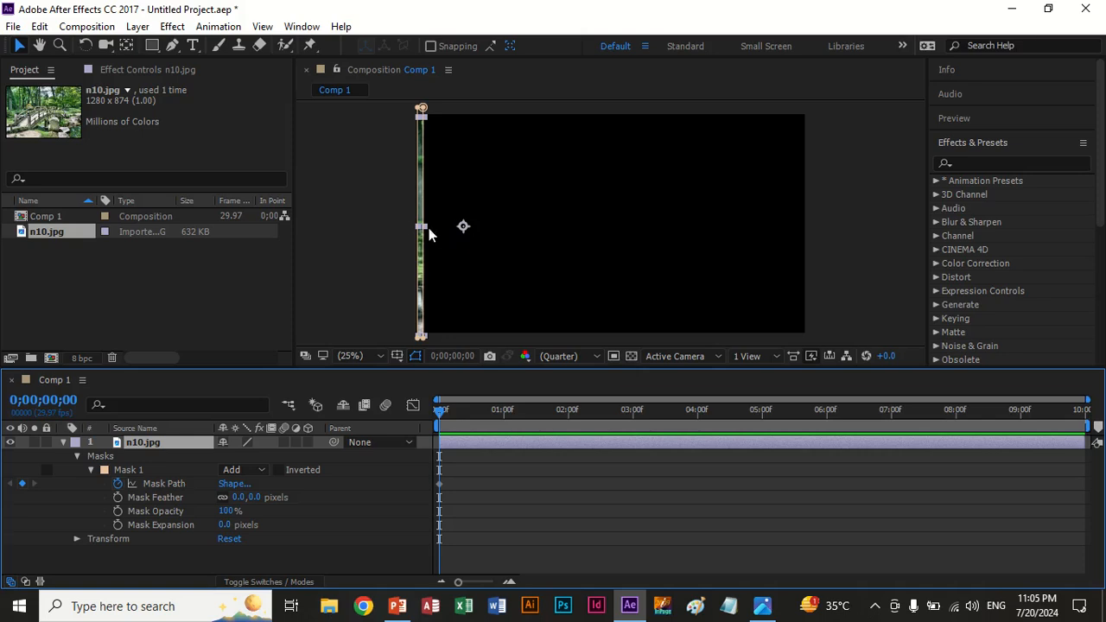
Widen Mask 1 past the composition's right edge at 0;00;05;29 and shift the n10.jpg layer slightly to the right
drag(440, 412, 824, 421)
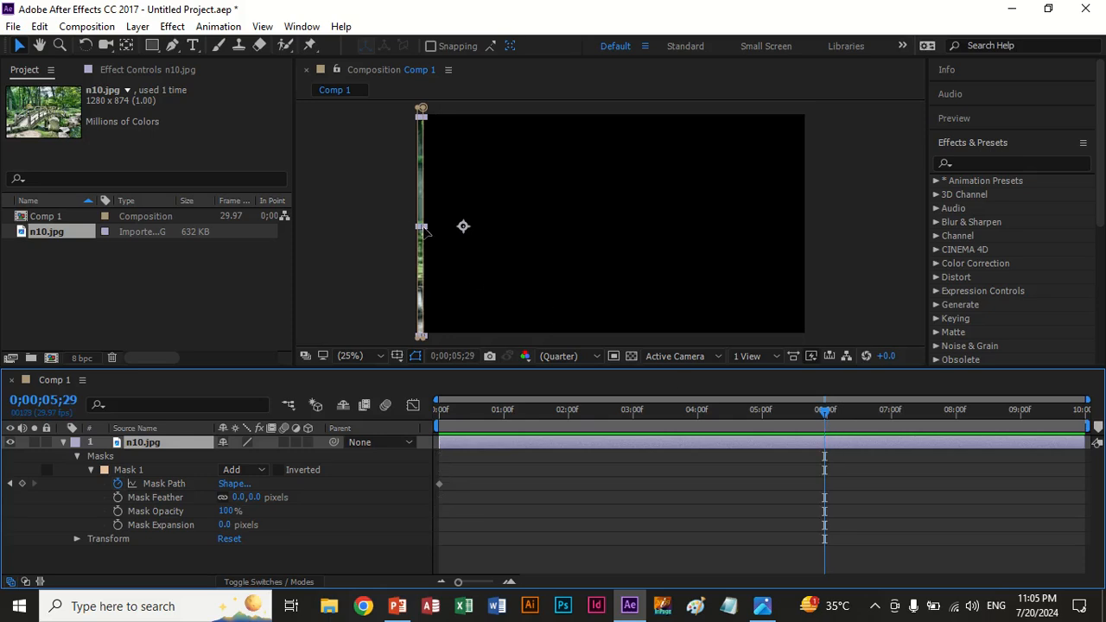
drag(423, 229, 813, 230)
click(577, 232)
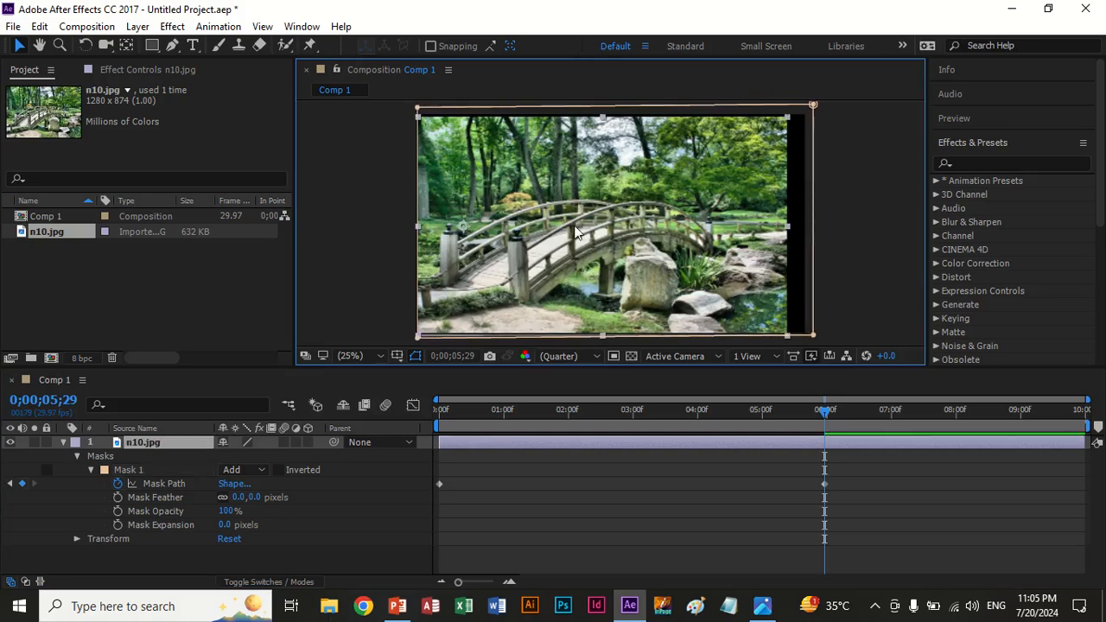
mouse_move(580, 254)
mouse_down()
mouse_move(622, 245)
mouse_move(570, 245)
mouse_move(600, 245)
mouse_up()
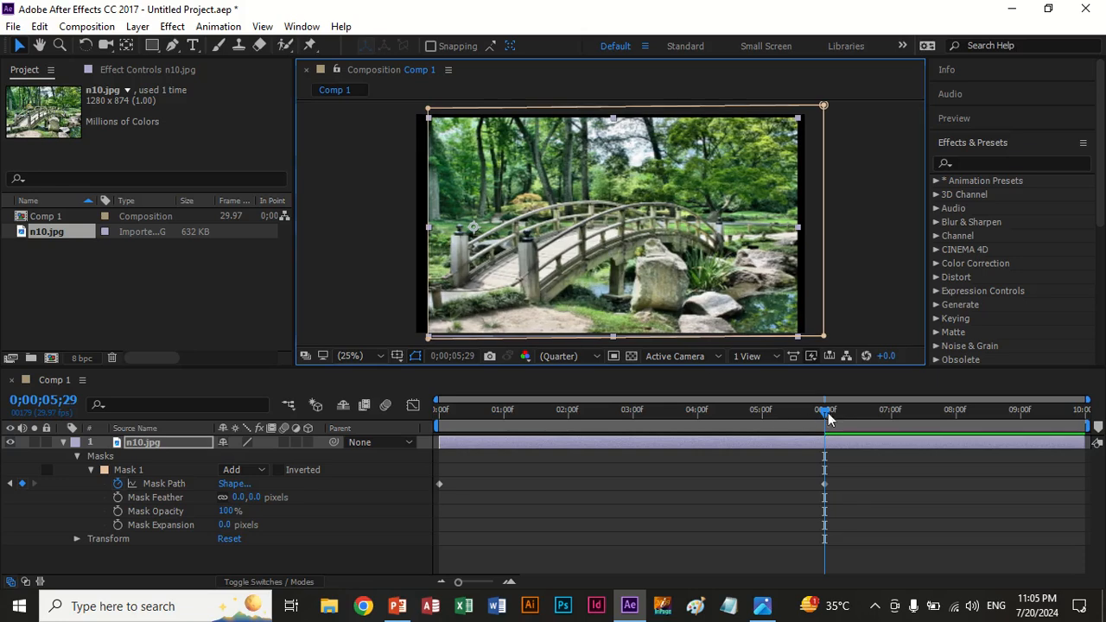
Preview the left-to-right reveal from the start, and remove all Mask Path keyframes along with Mask 1 from the n10.jpg layer
drag(827, 412, 426, 426)
key(space)
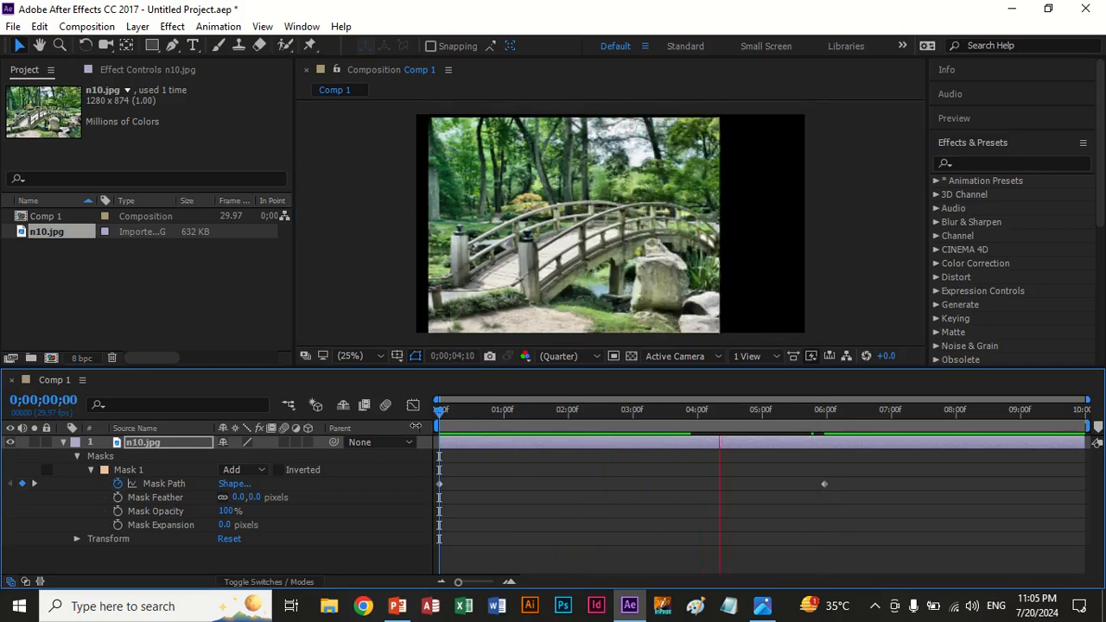
key(space)
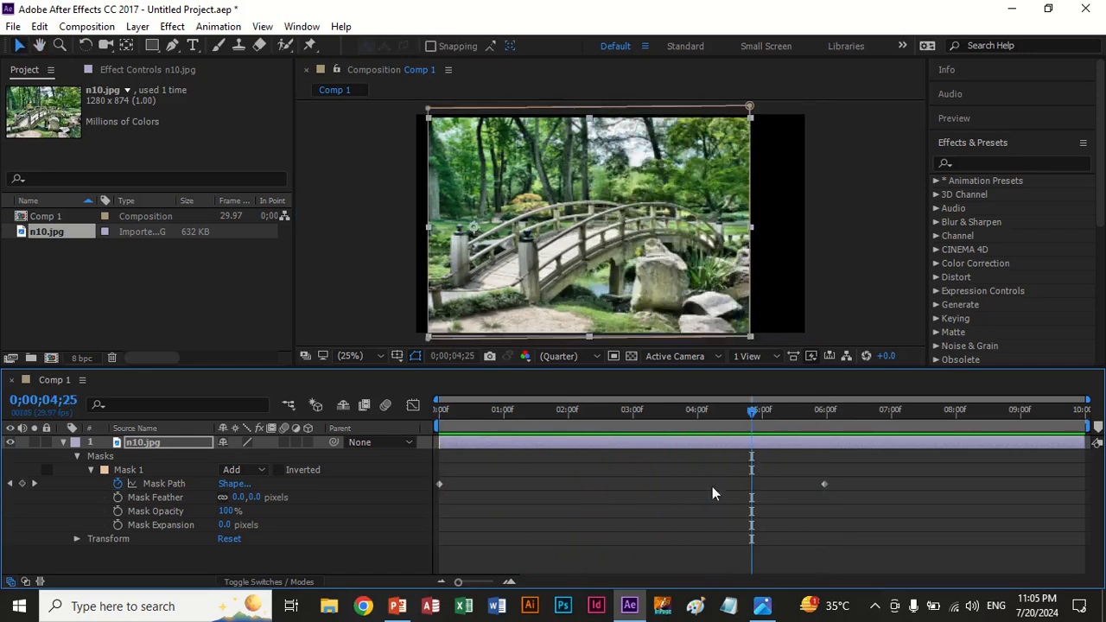
drag(856, 517, 411, 462)
key(Delete)
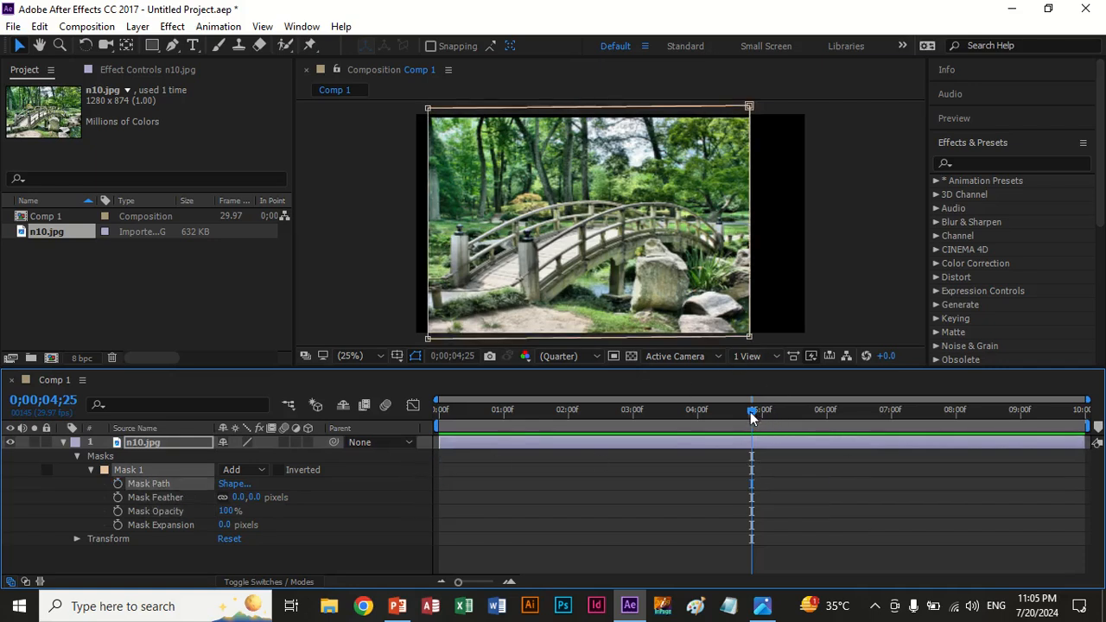
key(Home)
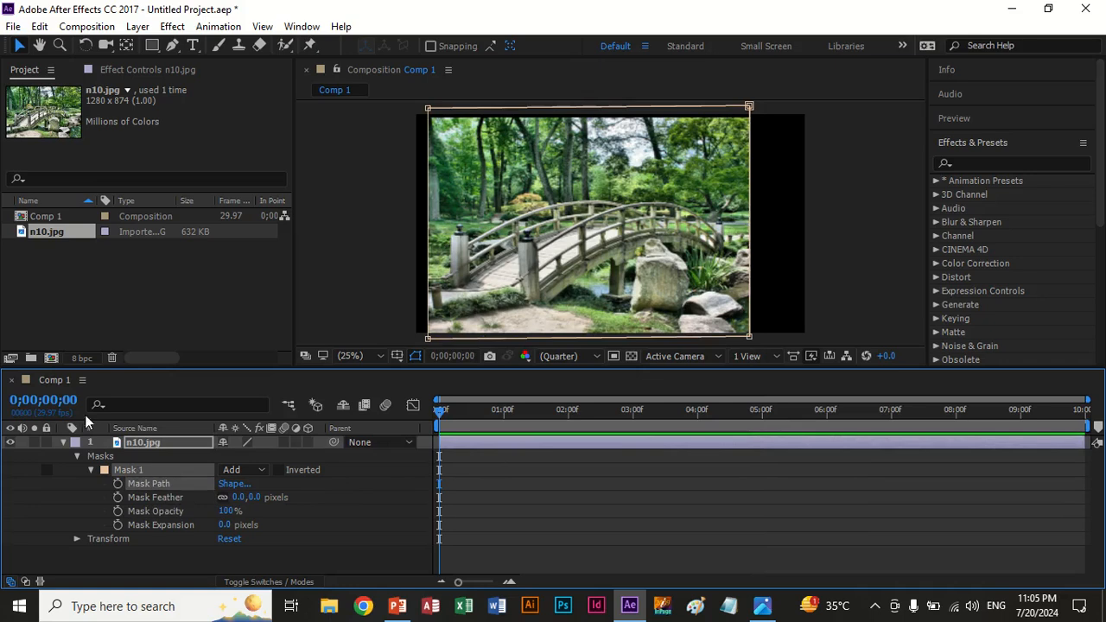
key(Delete)
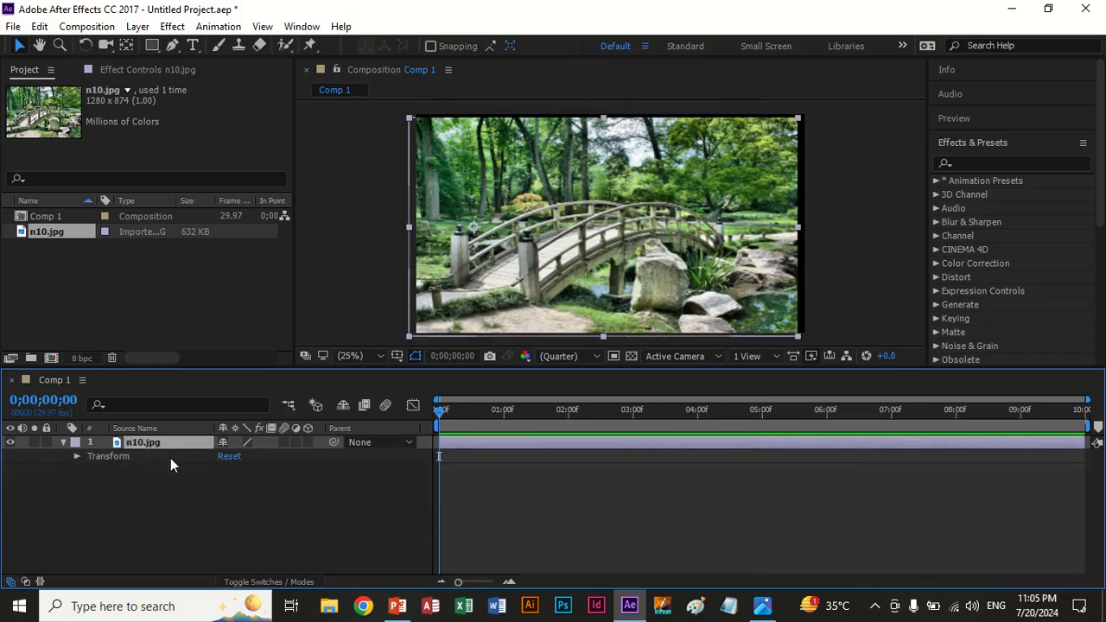
Reposition and stretch the unmasked n10.jpg layer to cover the composition's width, and duplicate the layer
drag(682, 297, 688, 300)
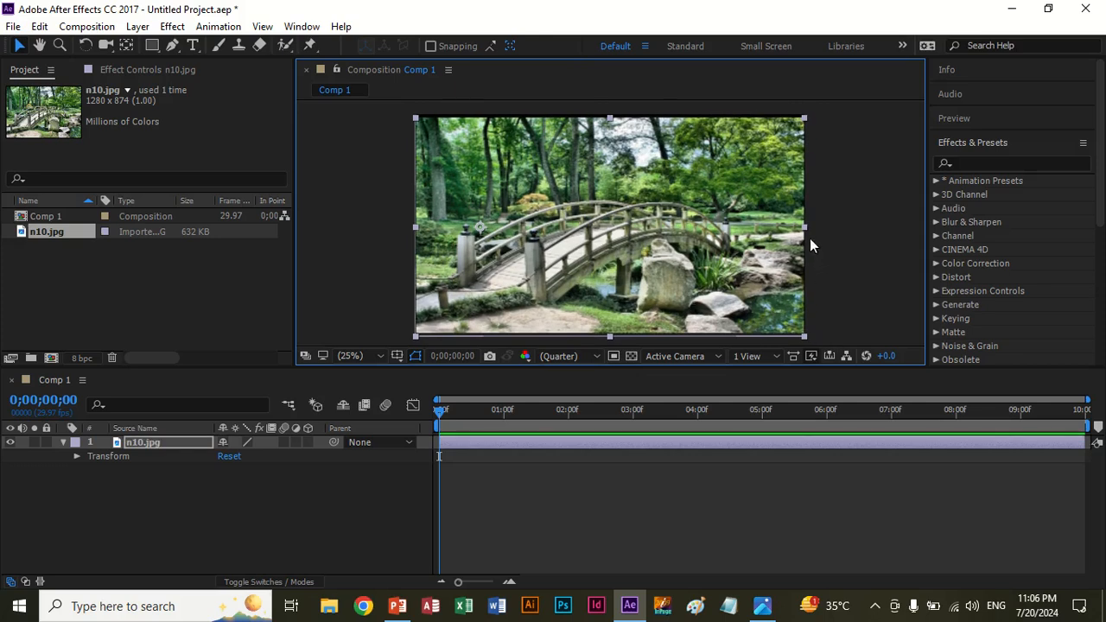
drag(804, 227, 814, 227)
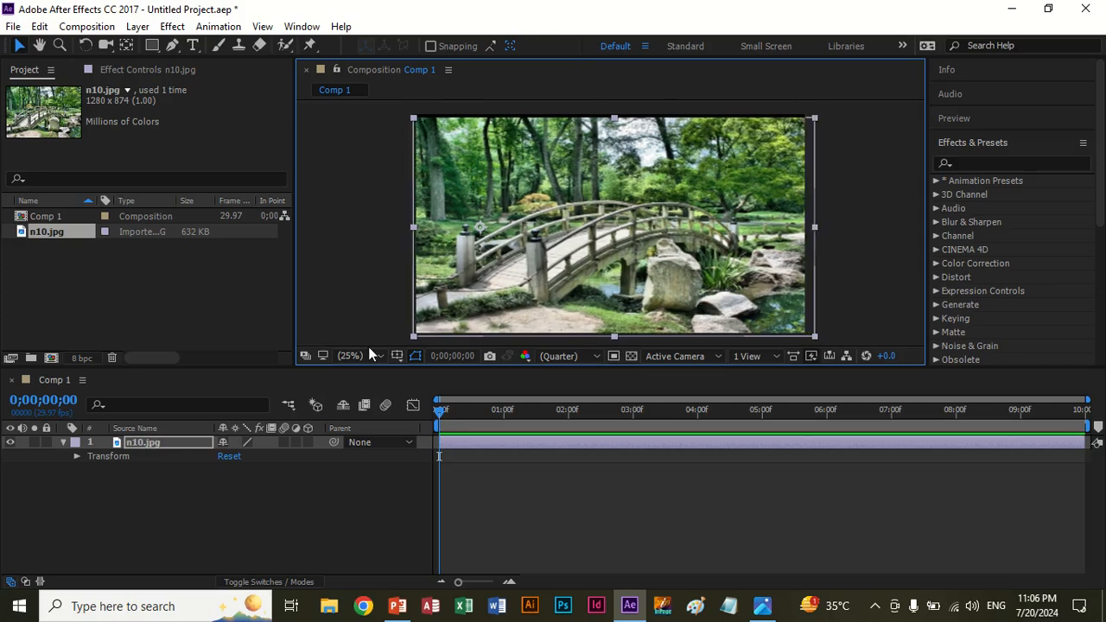
click(66, 441)
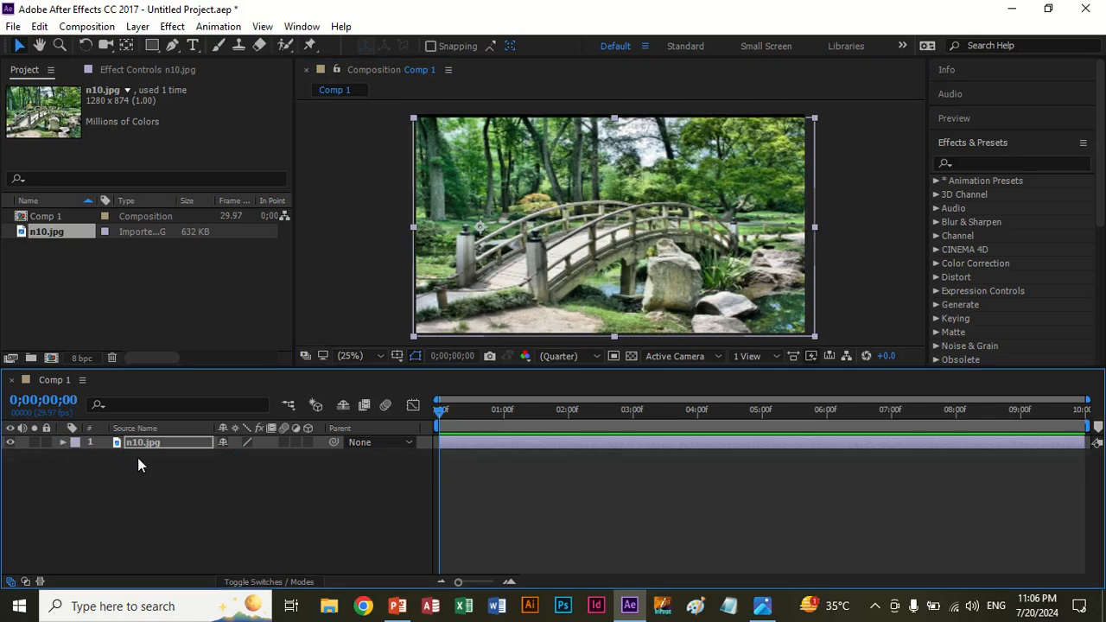
key(ctrl+d)
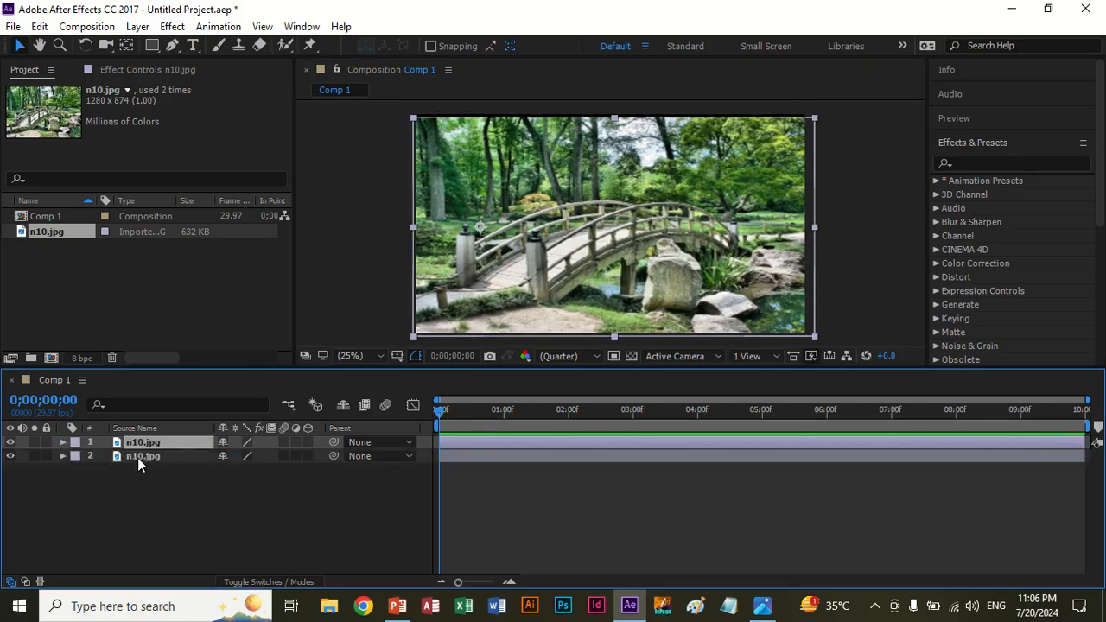
click(395, 217)
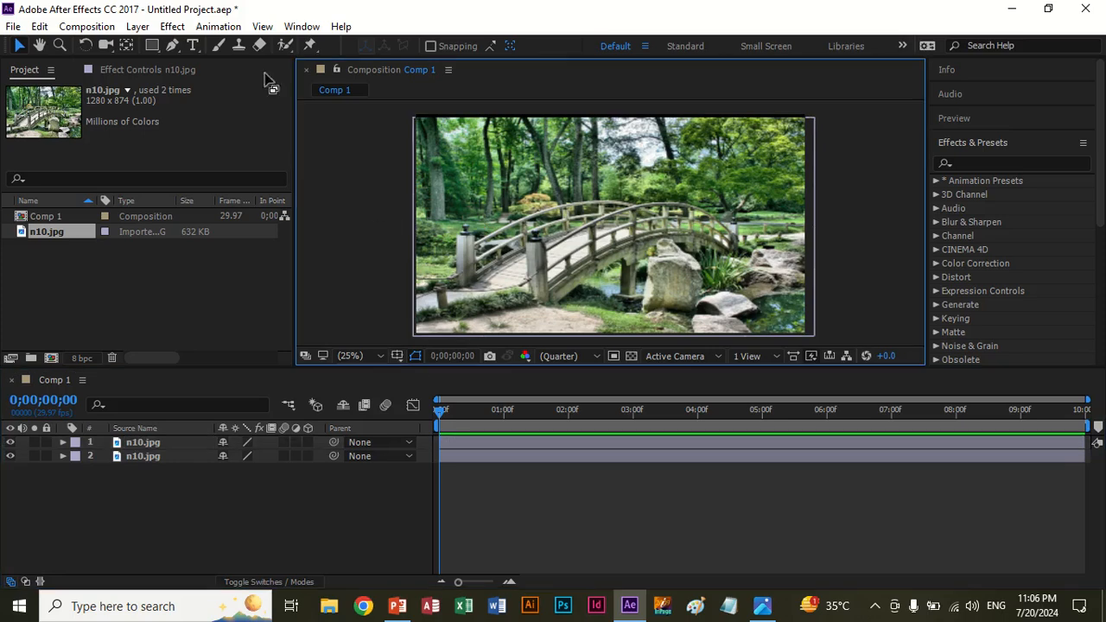
click(171, 46)
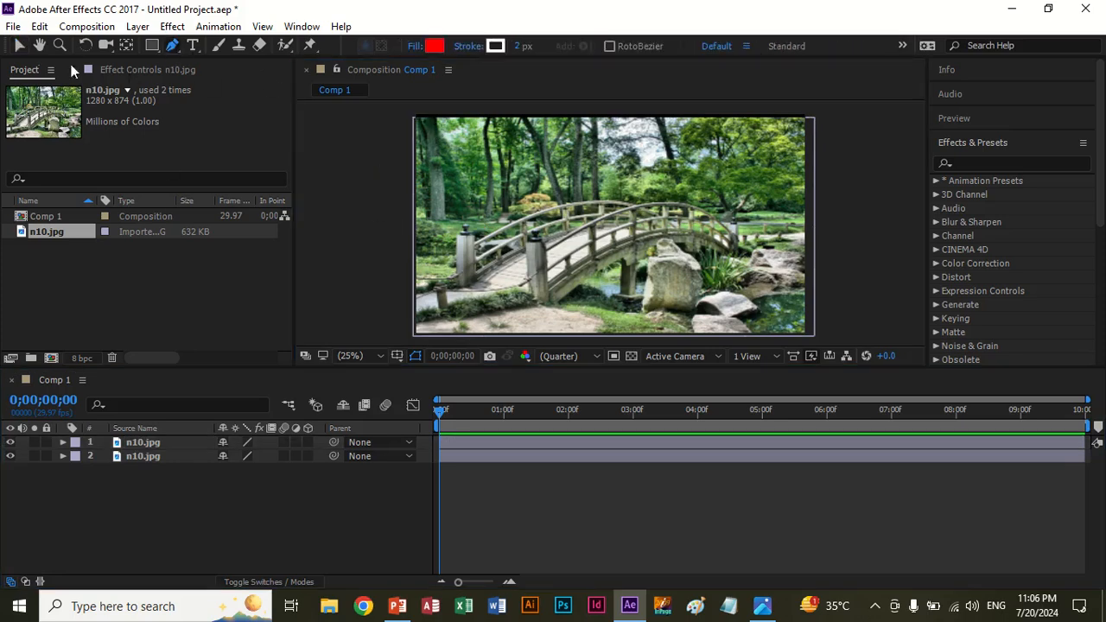
click(19, 45)
click(451, 182)
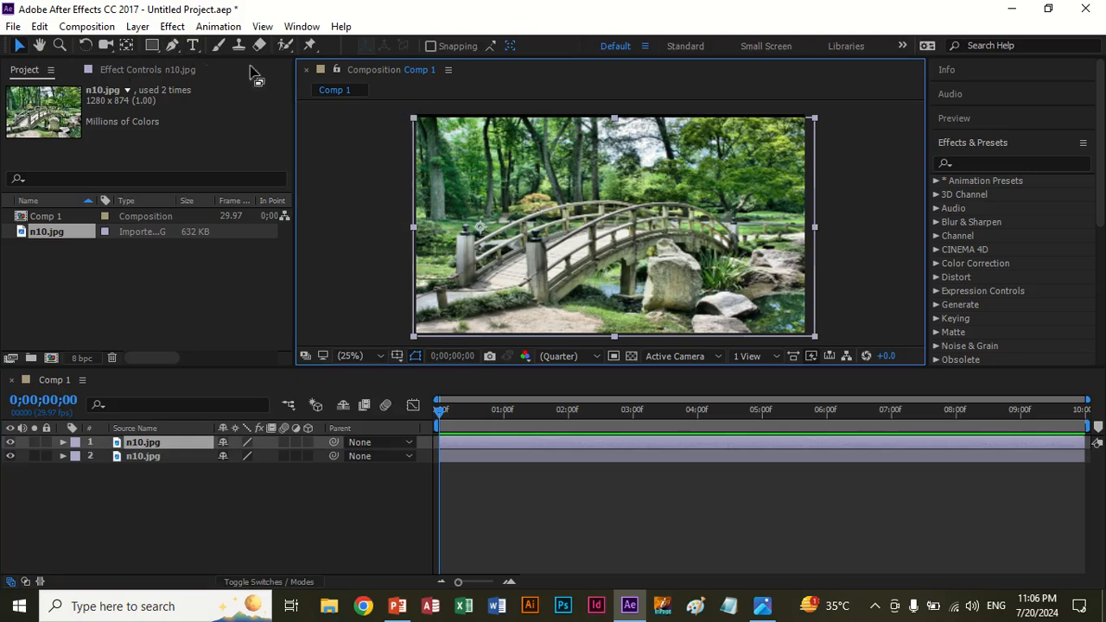
Draw a closed four-point Pen mask over the left part of the upper n10.jpg layer, with its right edge slanting down to the right
click(171, 46)
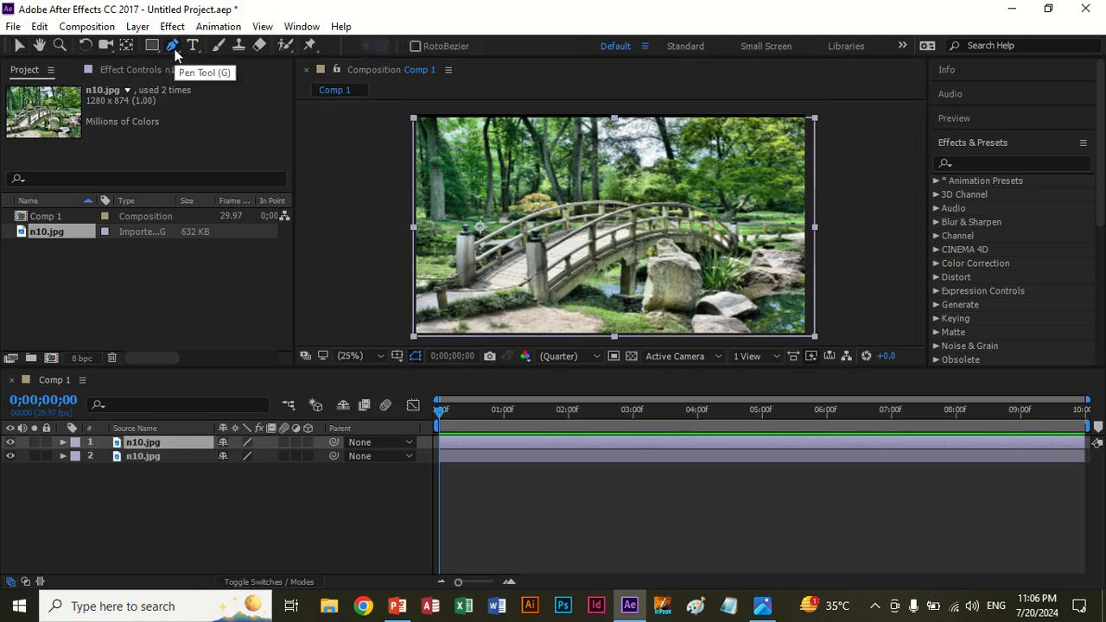
click(416, 114)
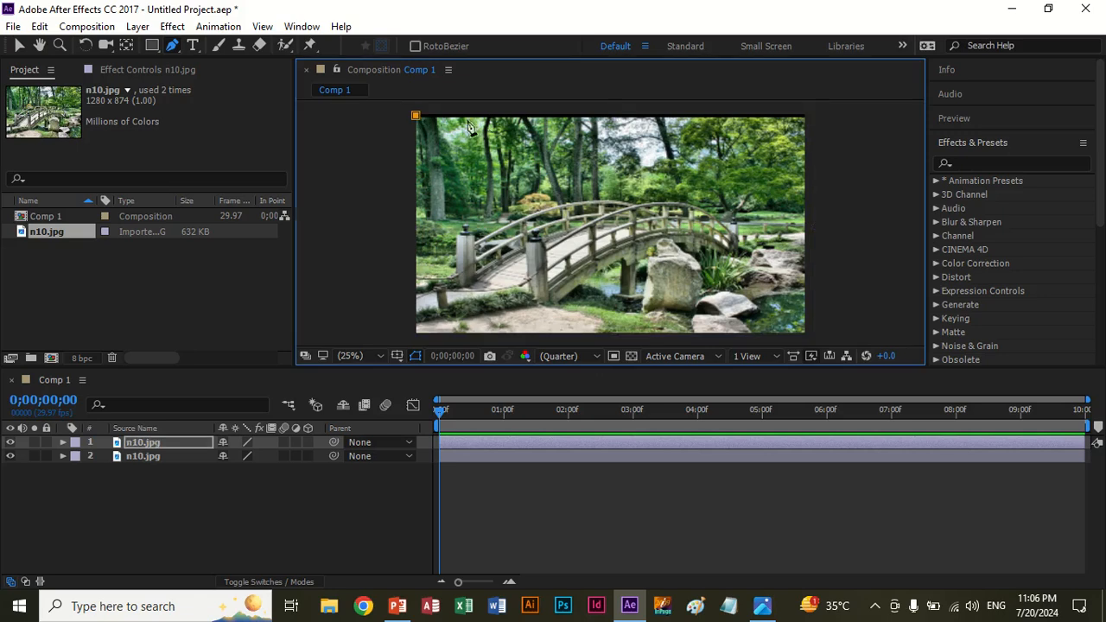
click(559, 115)
click(667, 333)
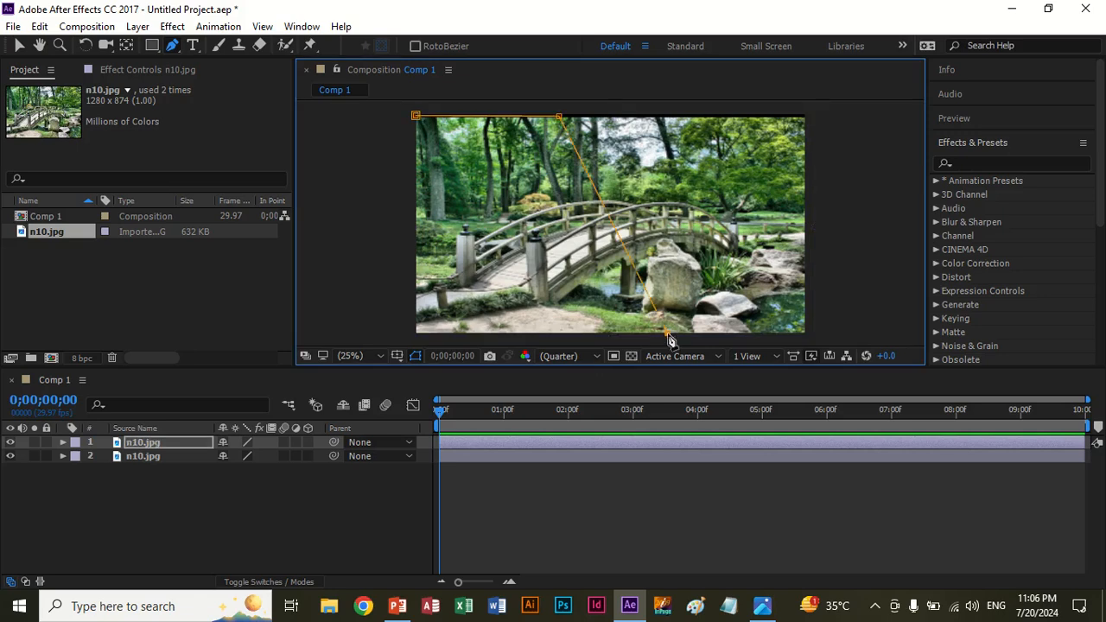
click(415, 332)
click(416, 116)
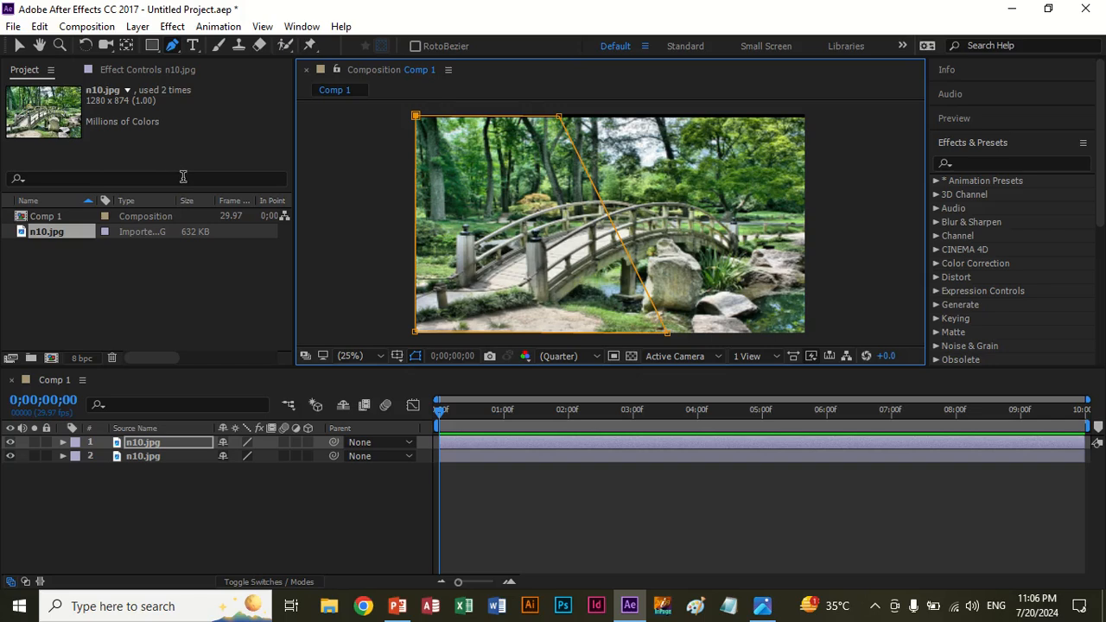
click(19, 45)
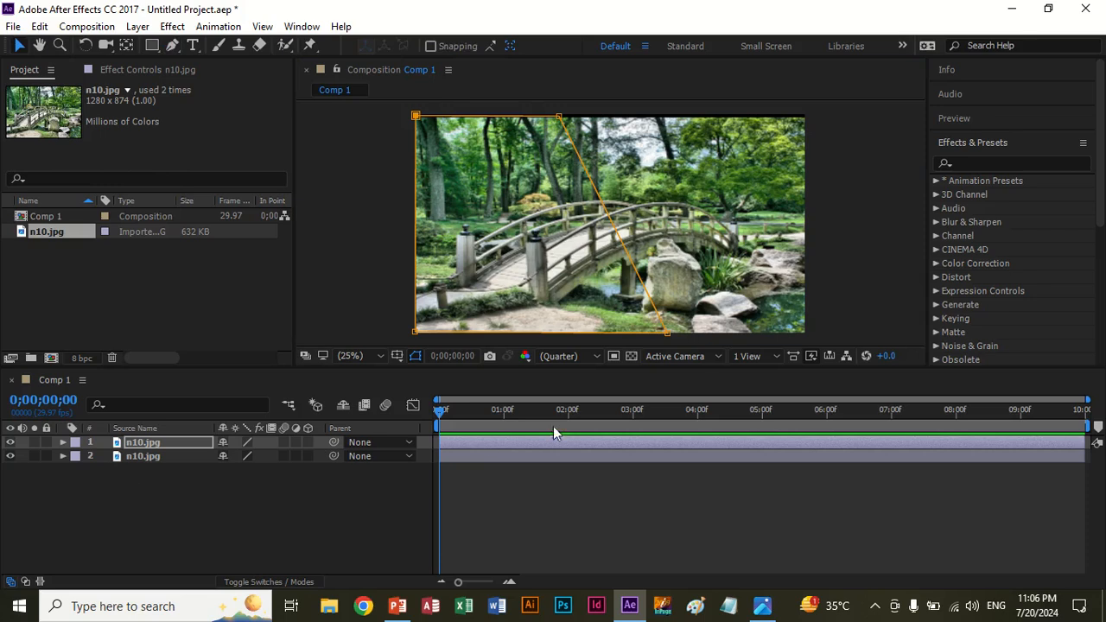
Delete the Pen mask and the upper n10.jpg layer, and duplicate the remaining n10.jpg layer
click(714, 223)
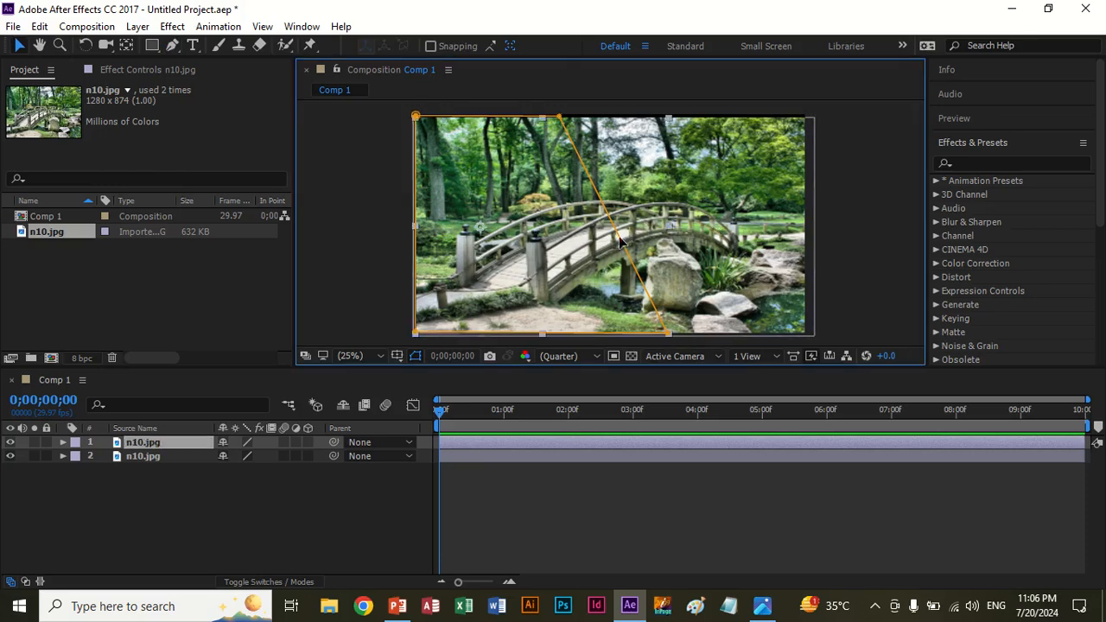
key(Return)
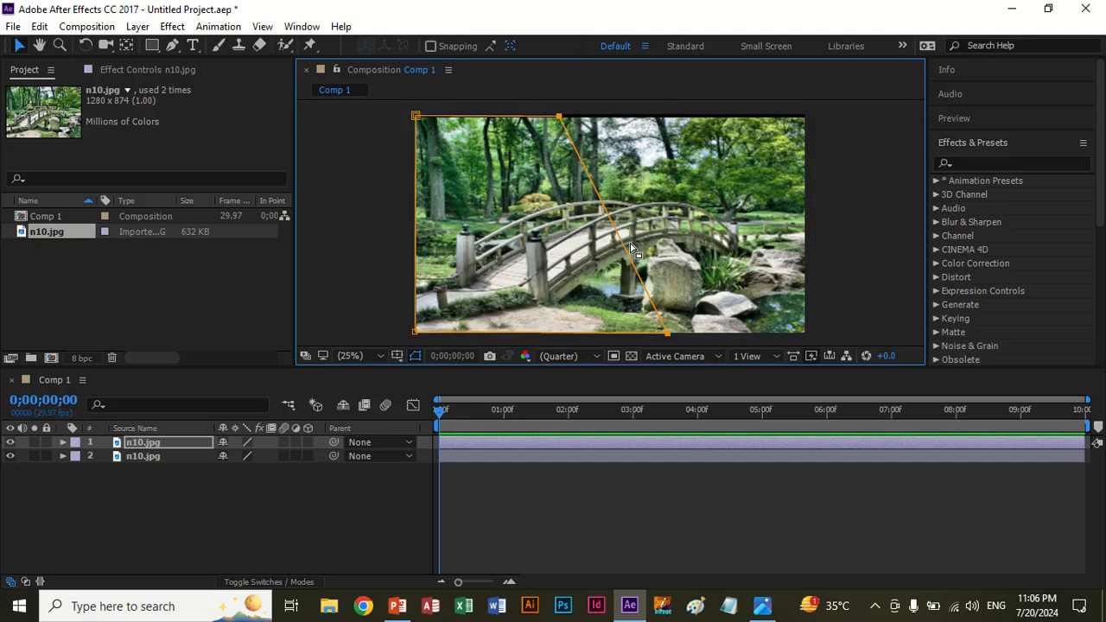
key(Delete)
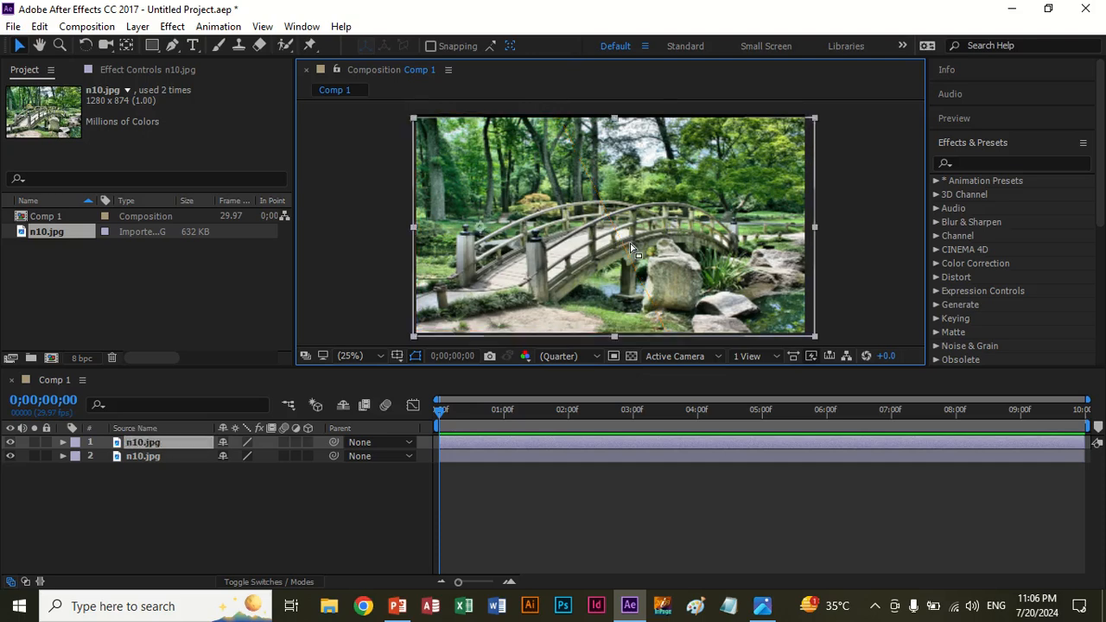
key(Delete)
click(604, 219)
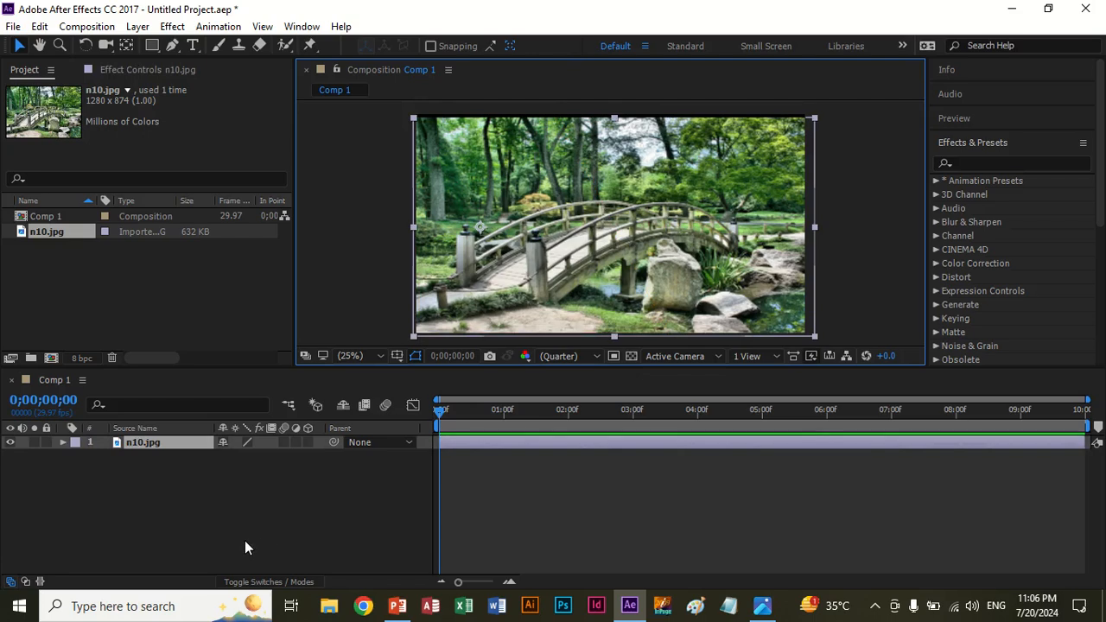
key(ctrl+d)
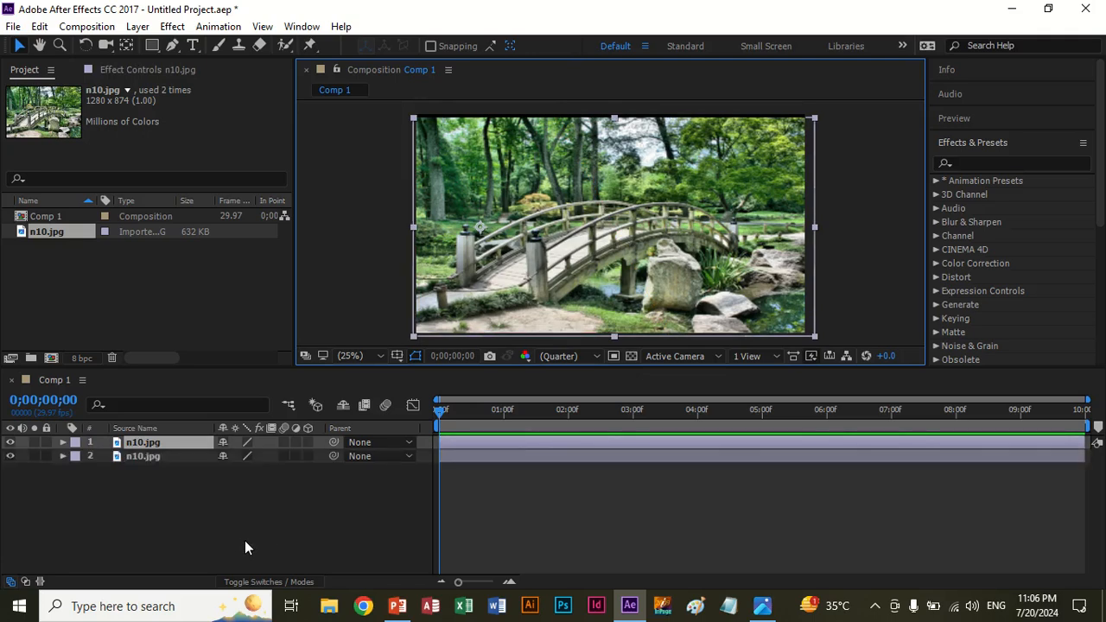
Scale the lower n10.jpg layer up to 246.9, 197.0%
click(185, 457)
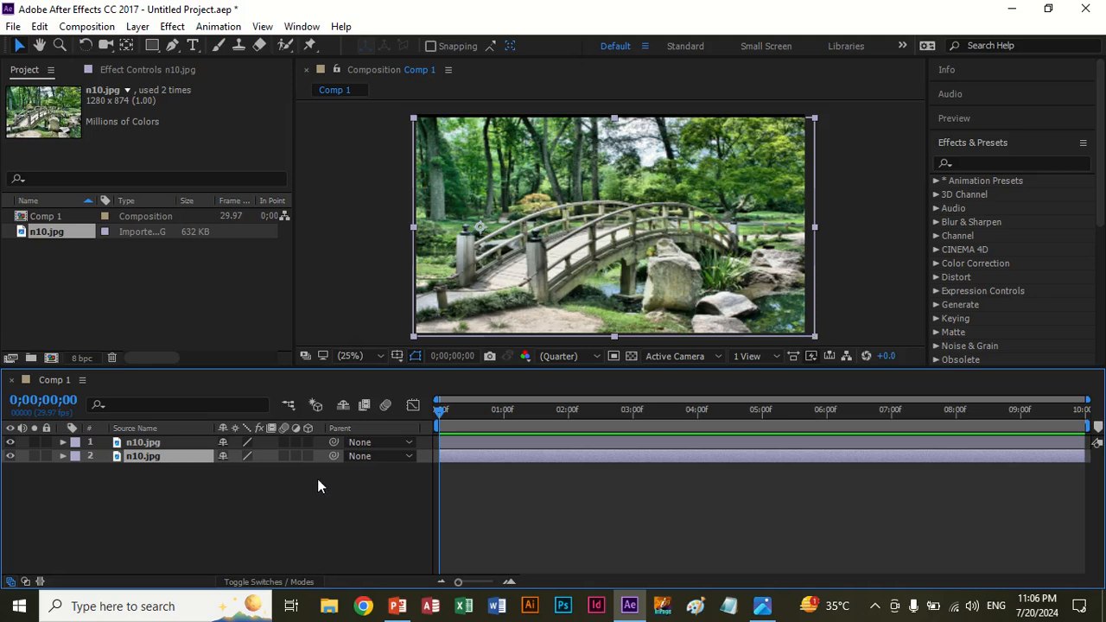
key(s)
drag(246, 469, 324, 482)
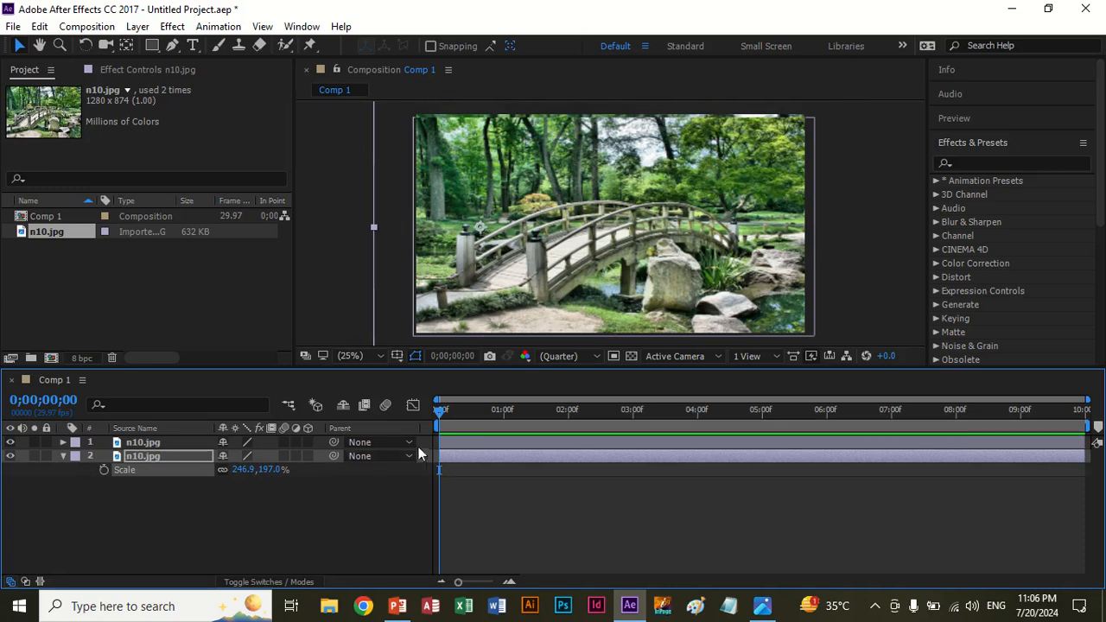
click(844, 282)
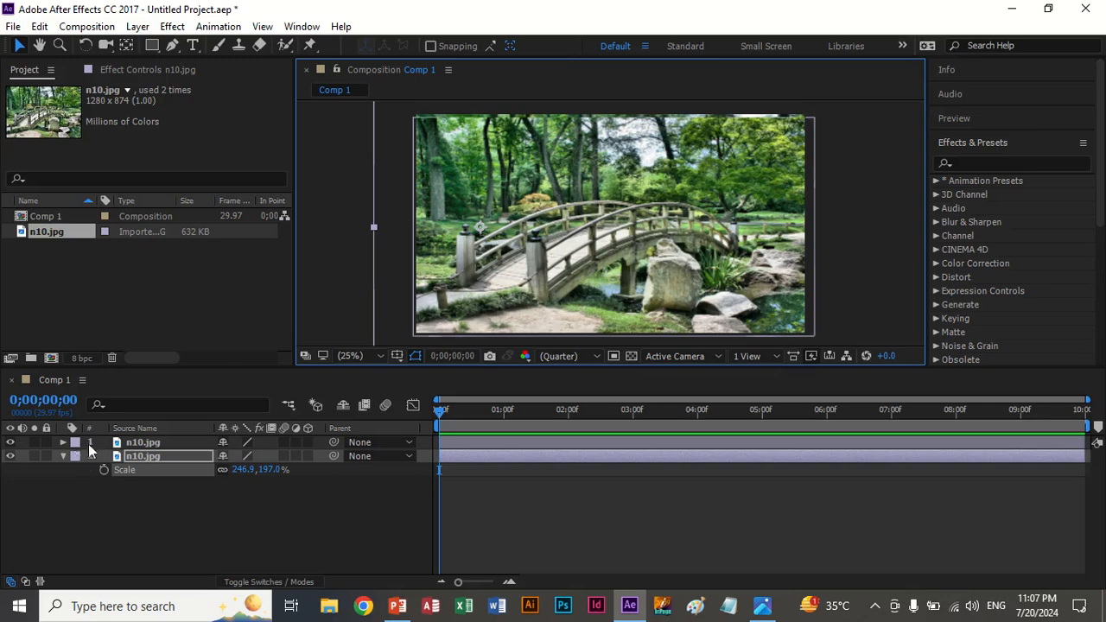
Hide the upper n10.jpg layer, shift the enlarged lower layer to the left, and show the upper layer again
click(11, 443)
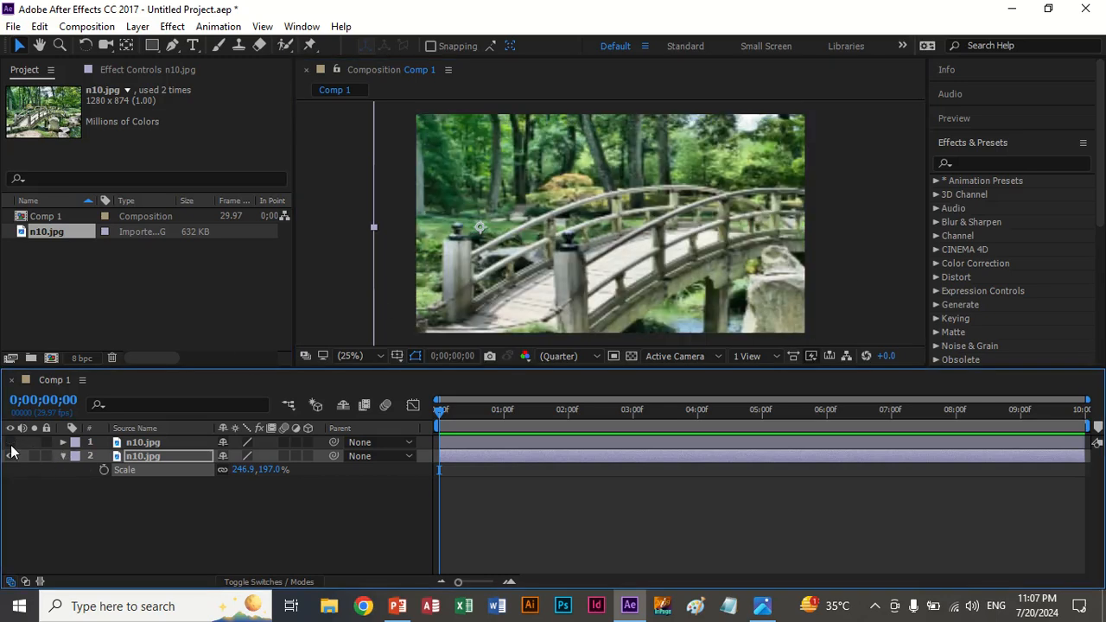
drag(594, 256, 549, 257)
drag(615, 257, 598, 258)
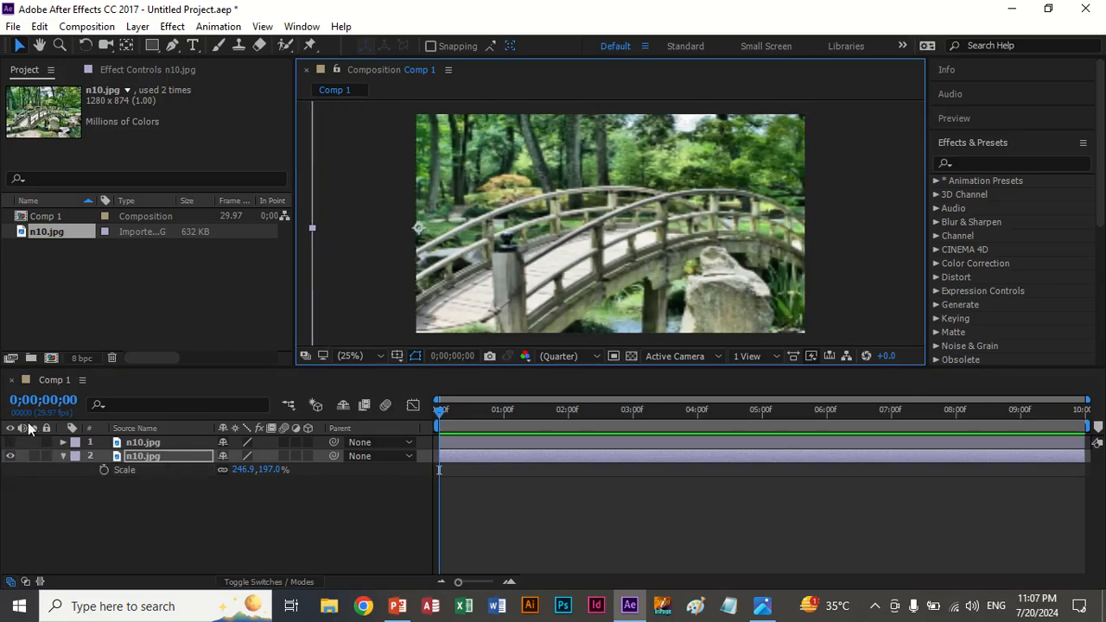
click(10, 443)
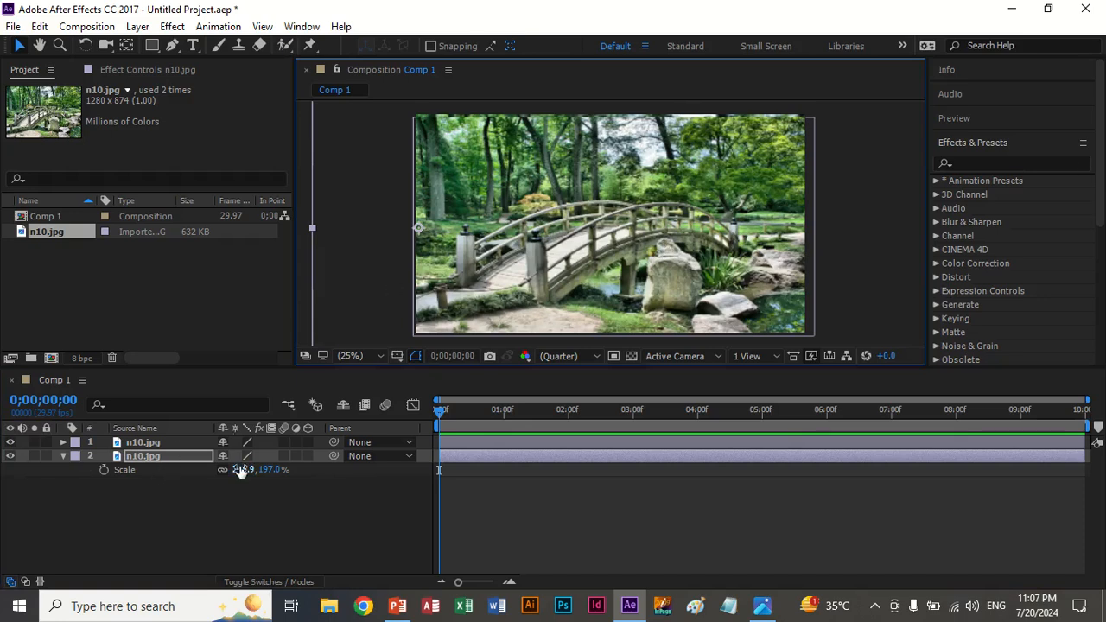
Set the scale of the lower n10.jpg layer to 244.9, 195.4% and of the upper one to 160.9, 128.4%
mouse_move(245, 469)
mouse_down()
mouse_move(250, 477)
mouse_move(236, 473)
mouse_up()
click(199, 443)
click(148, 442)
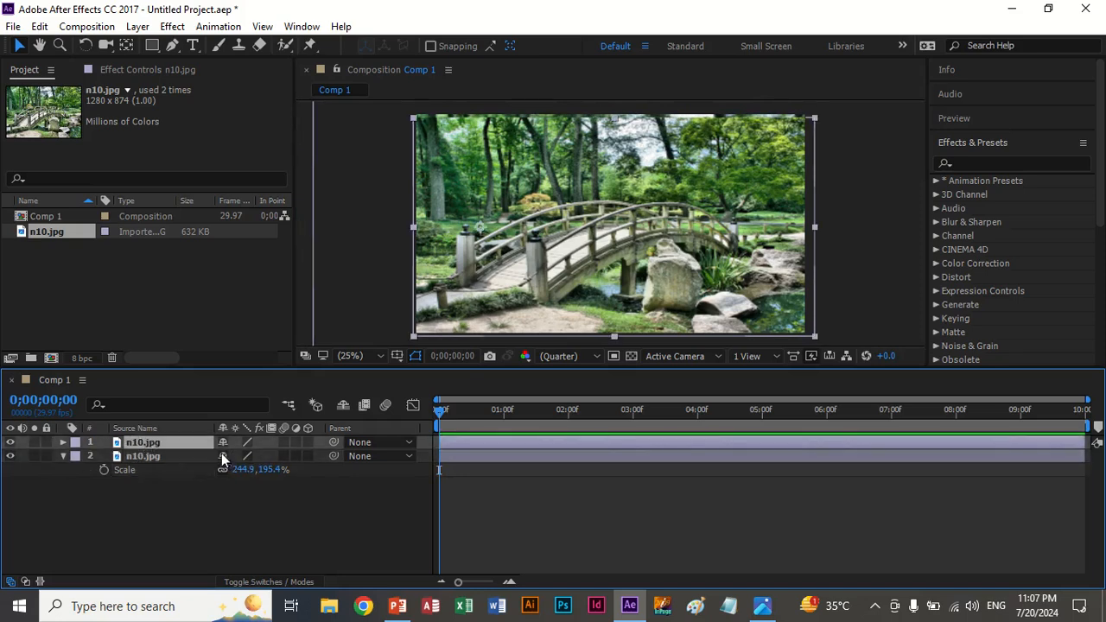
key(s)
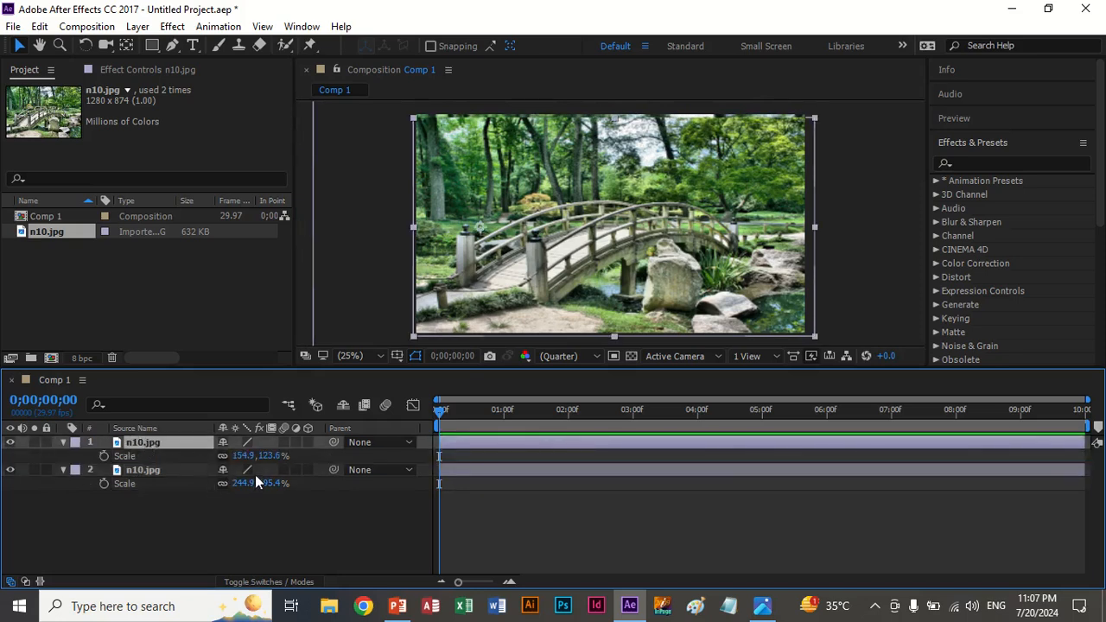
drag(239, 457, 242, 457)
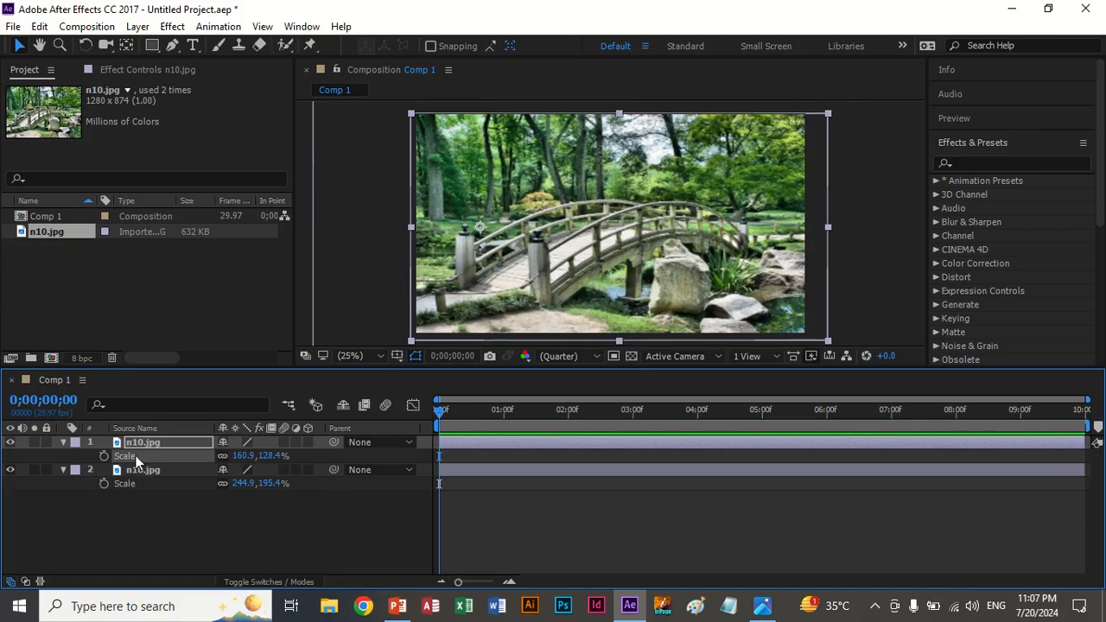
key(s)
click(168, 457)
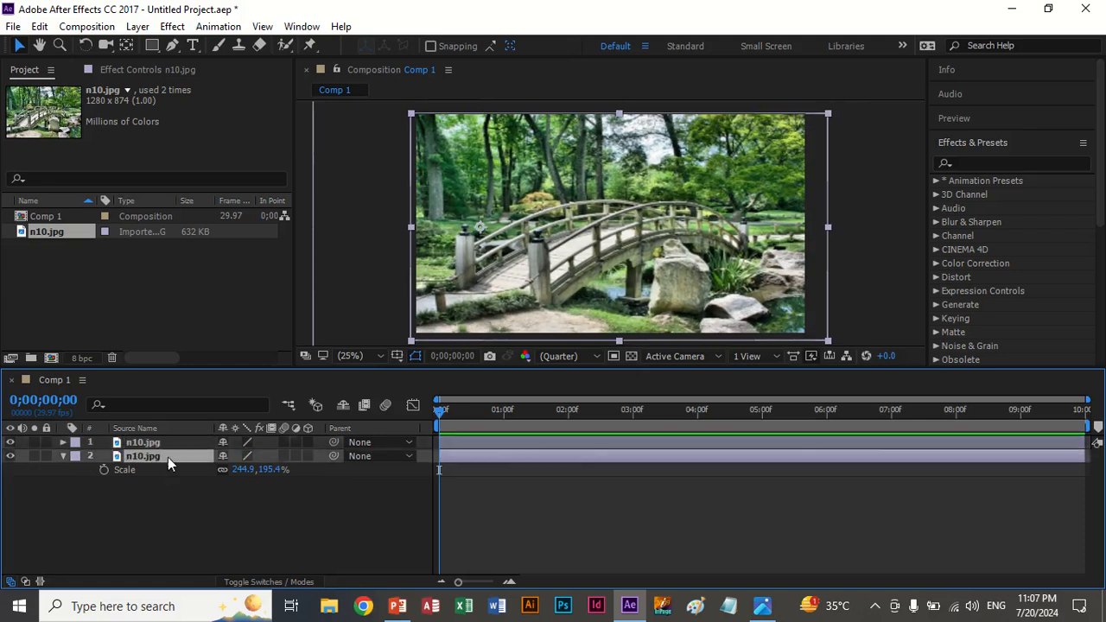
key(s)
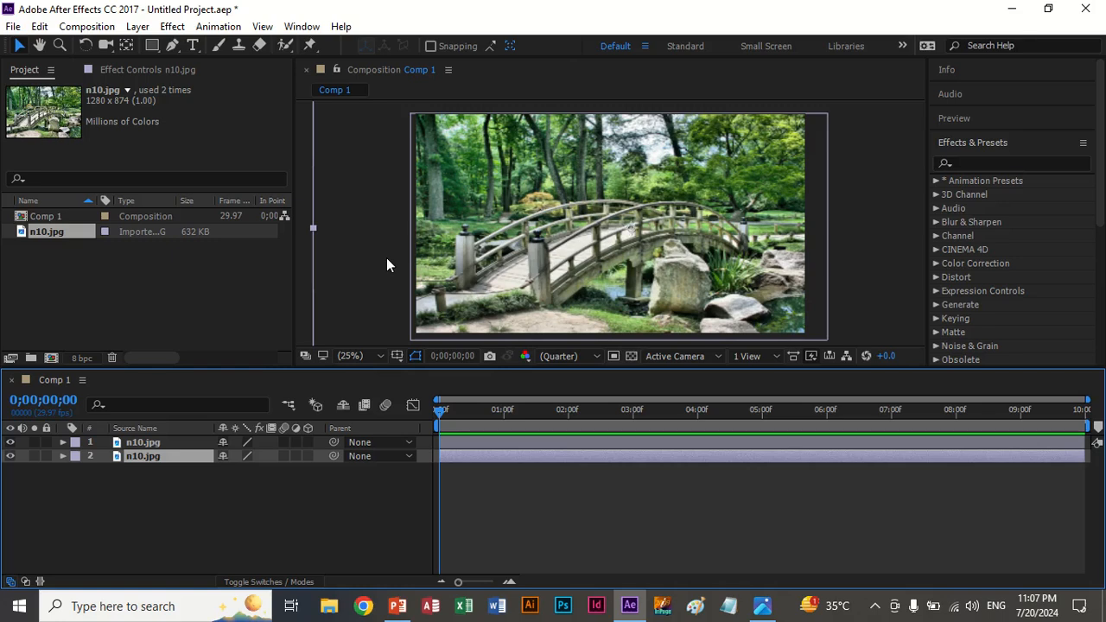
Lock the lower n10.jpg layer and draw a closed four-point Pen mask over the upper layer's left part, its right edge slanting down to the left
click(144, 442)
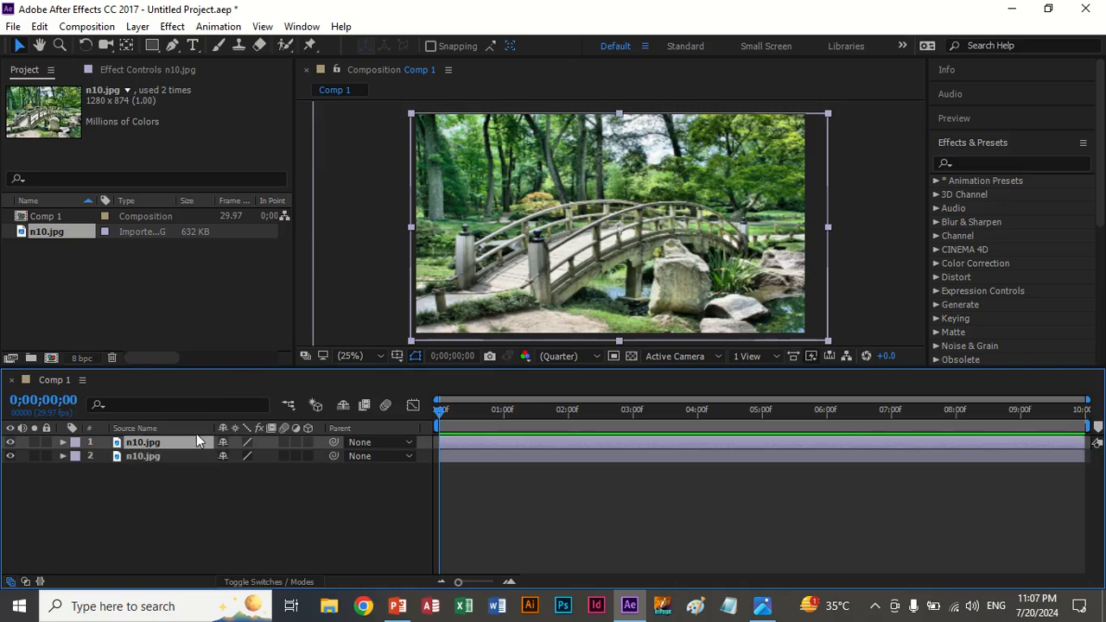
click(47, 457)
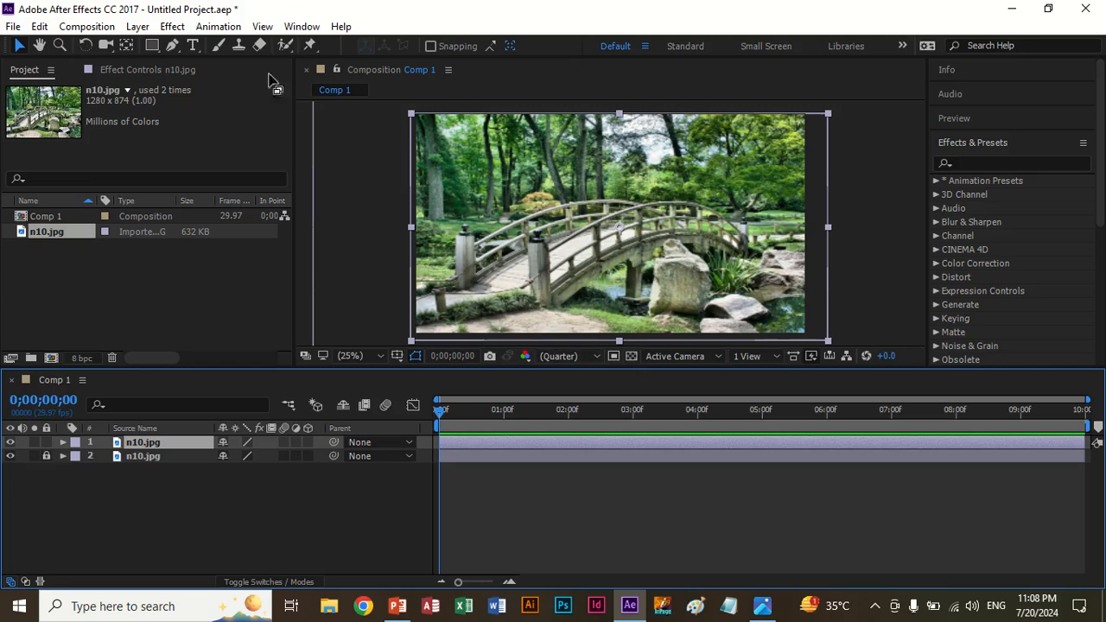
click(173, 45)
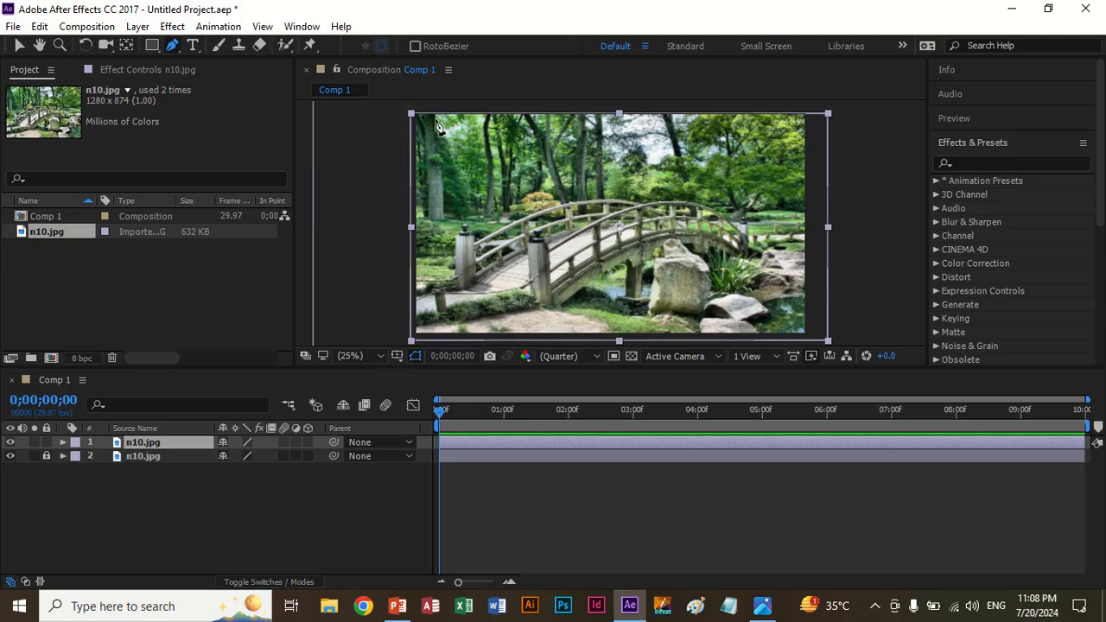
click(432, 116)
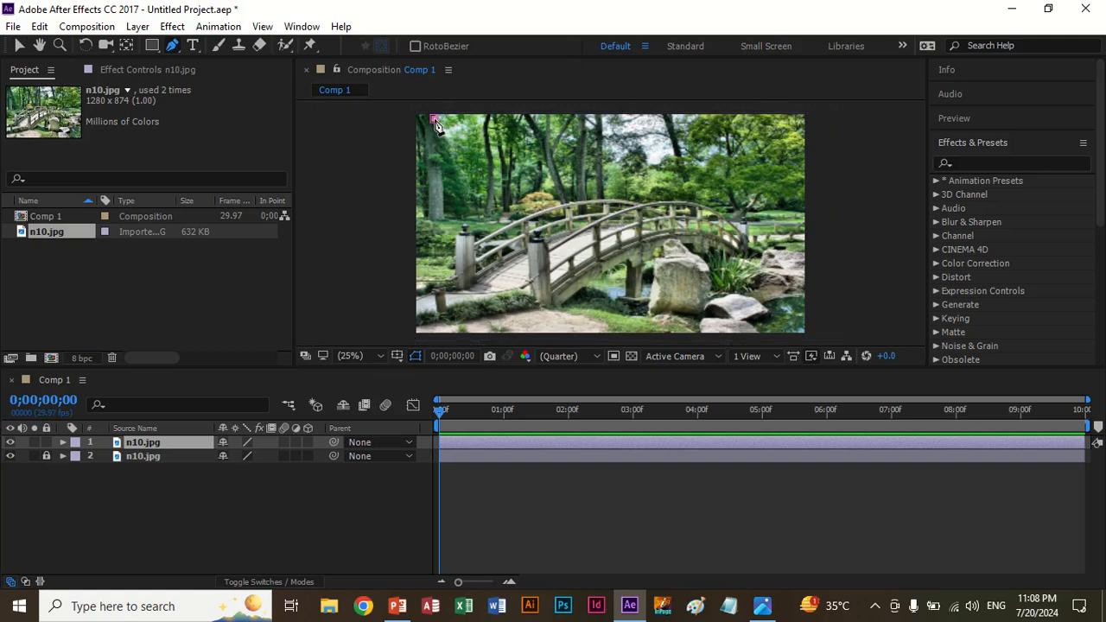
click(600, 115)
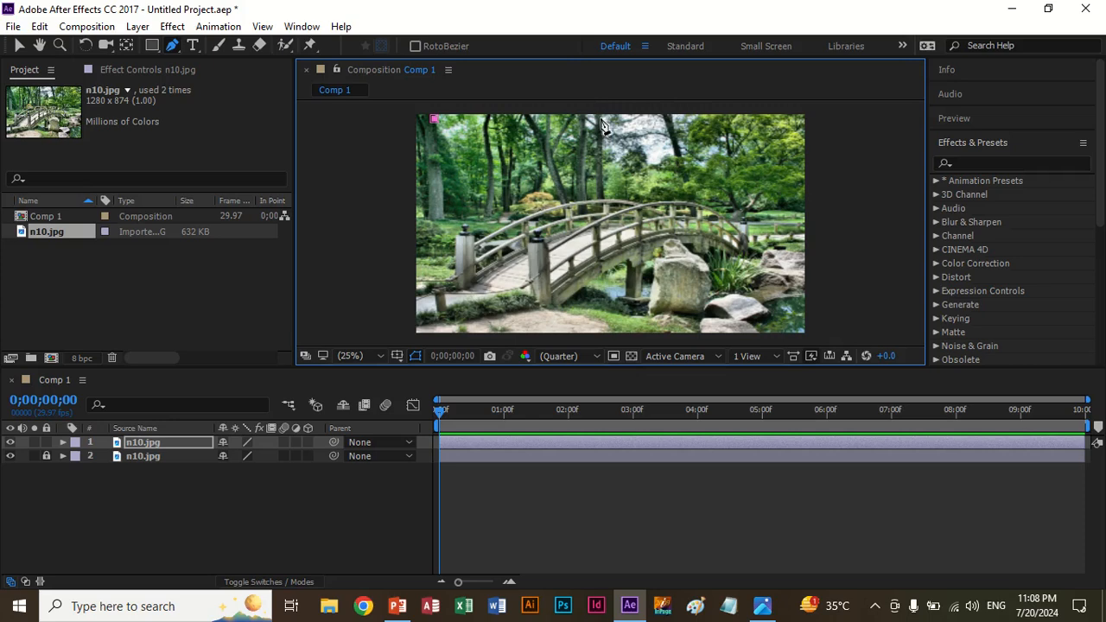
click(525, 331)
click(417, 331)
click(432, 117)
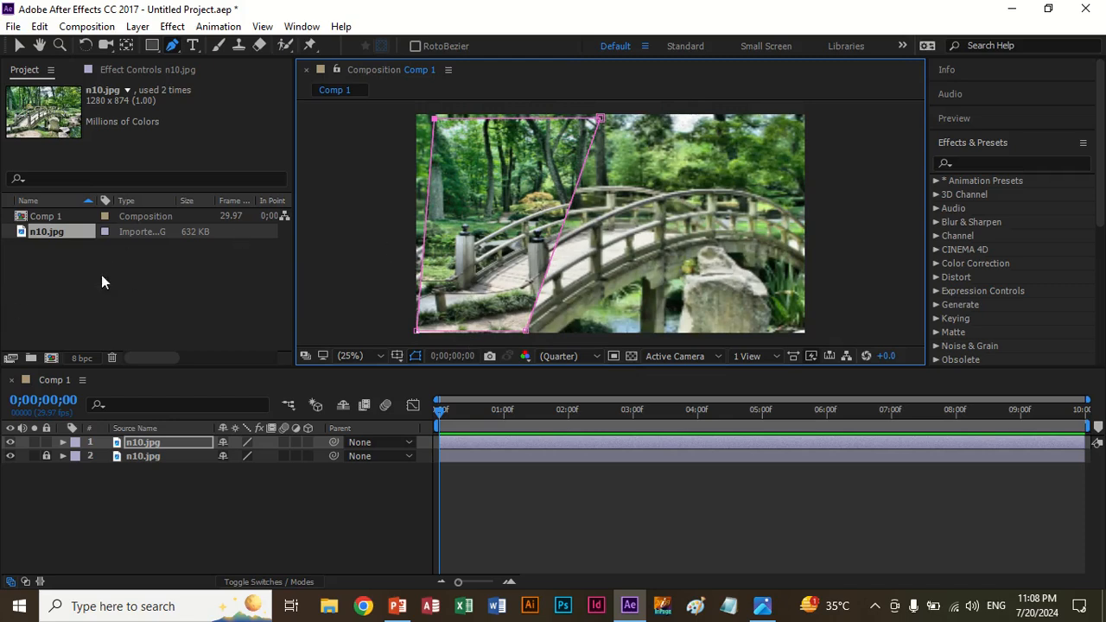
Reveal the properties of Mask 1 on the upper n10.jpg layer and start Mask Feather keyframing at 0;00;00;00
click(63, 443)
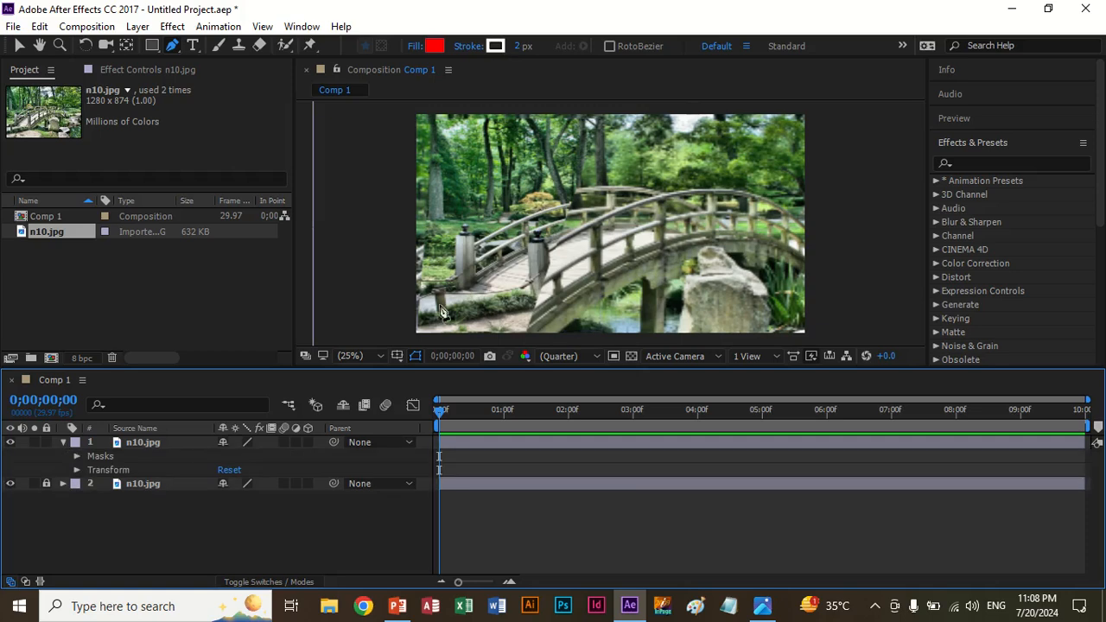
click(103, 458)
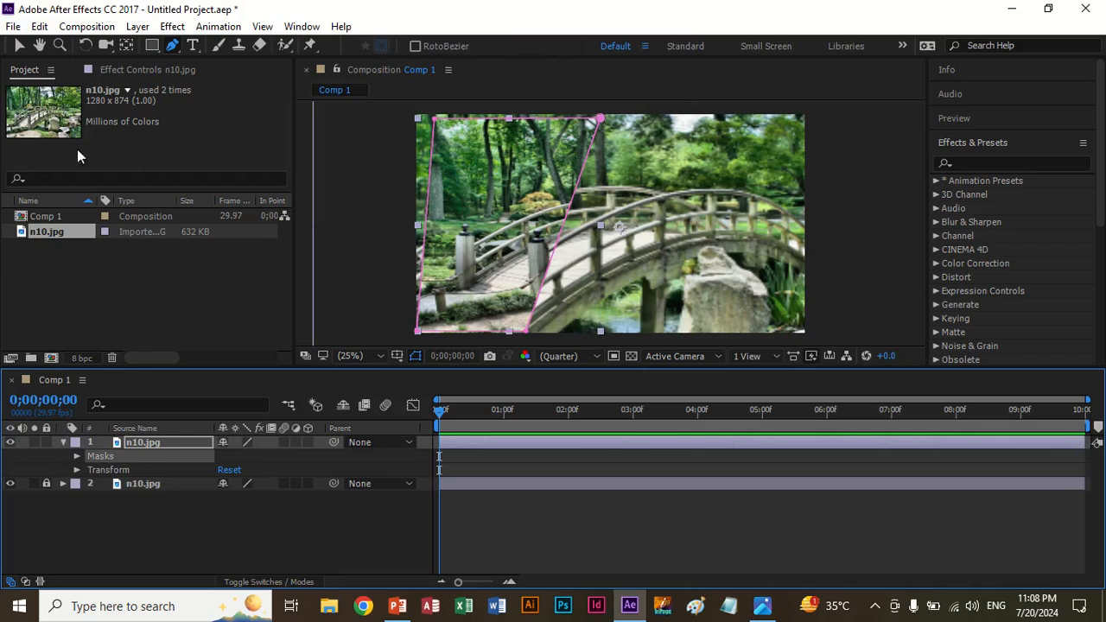
click(77, 455)
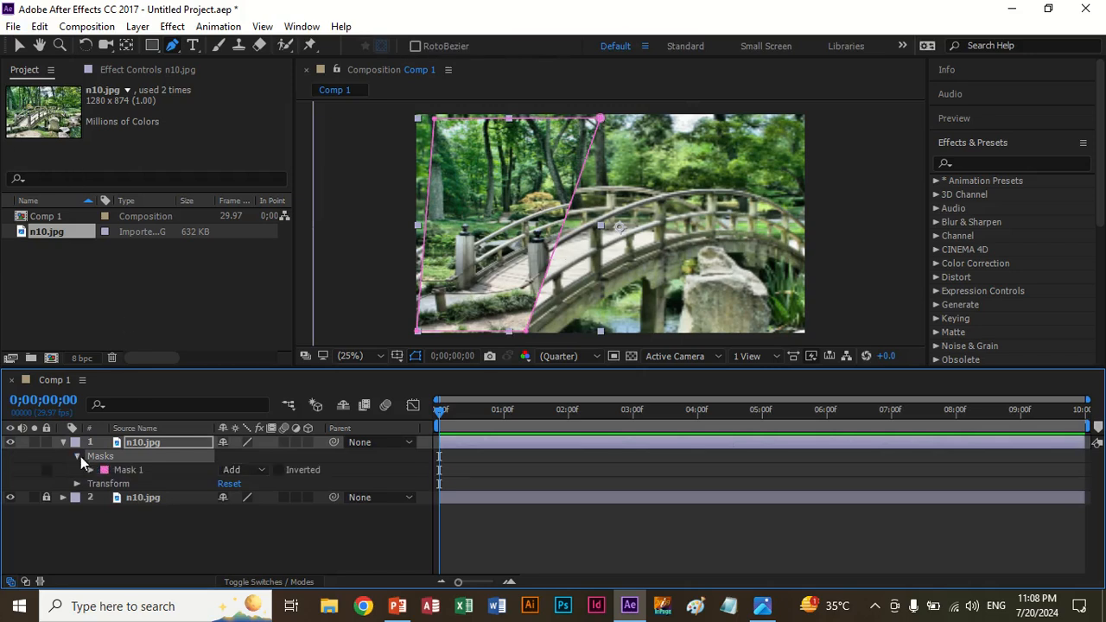
click(91, 470)
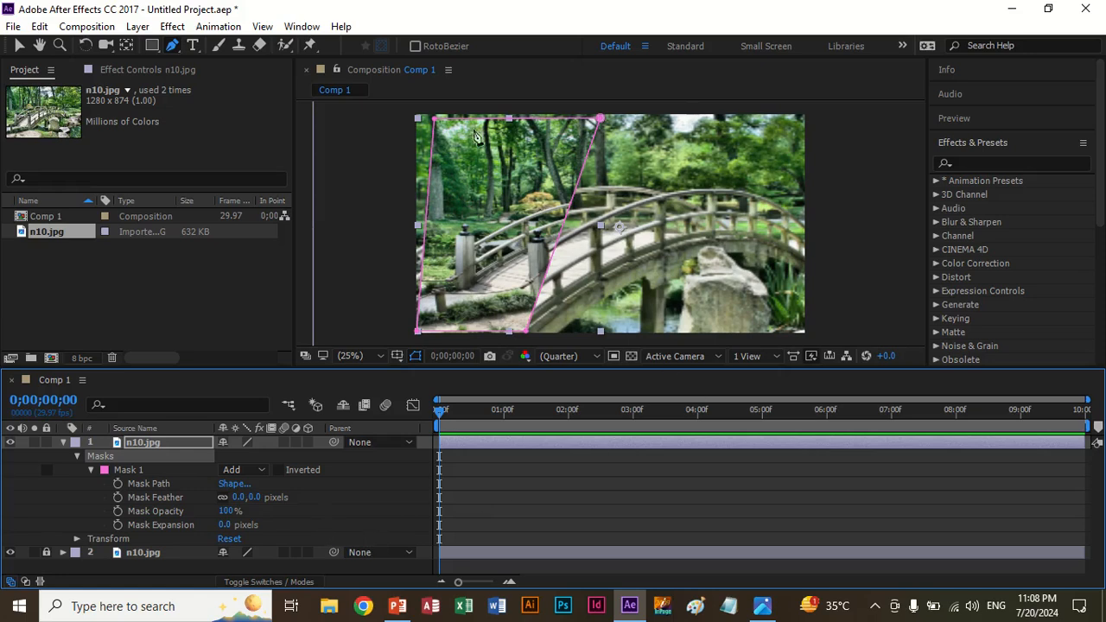
click(20, 46)
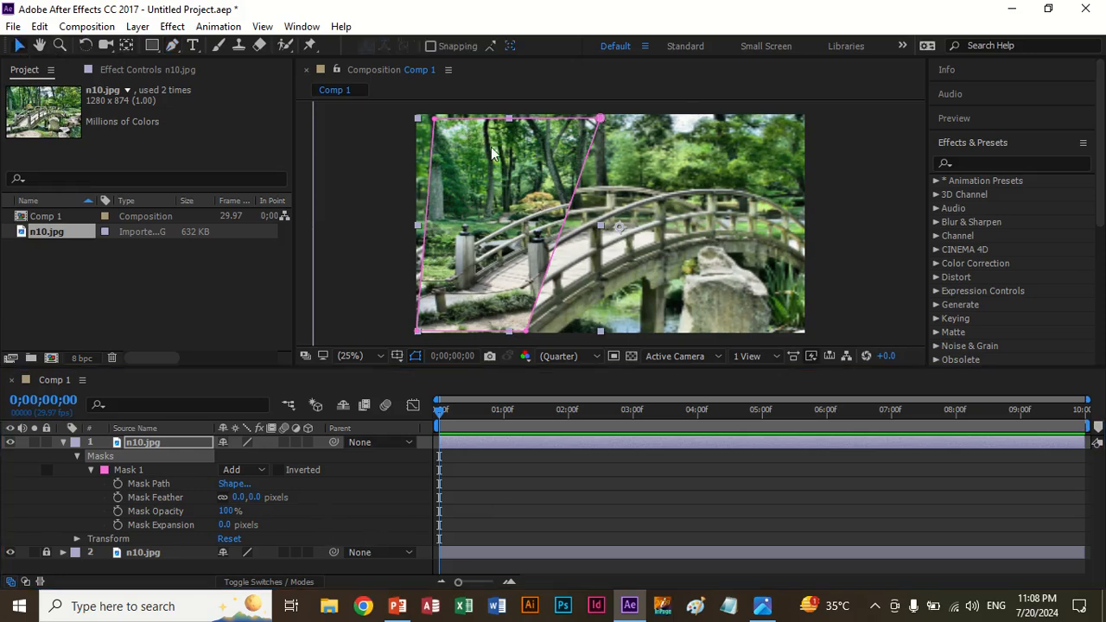
click(118, 497)
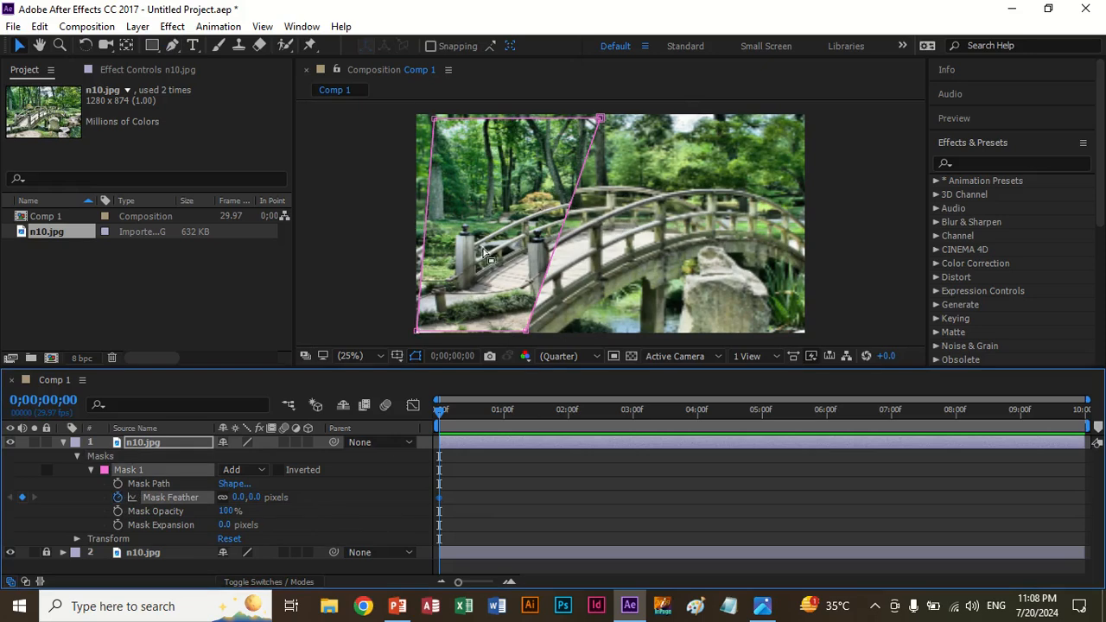
At 0;00;01;29, move the upper-right point of Mask 1 to the composition's top-right corner
drag(437, 413, 567, 418)
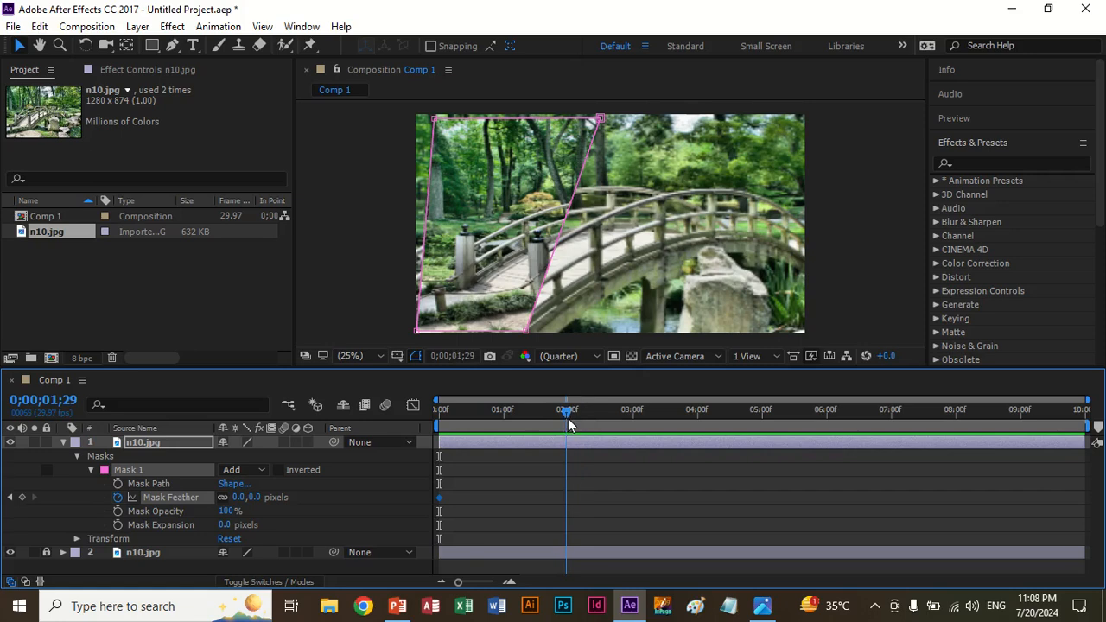
click(507, 178)
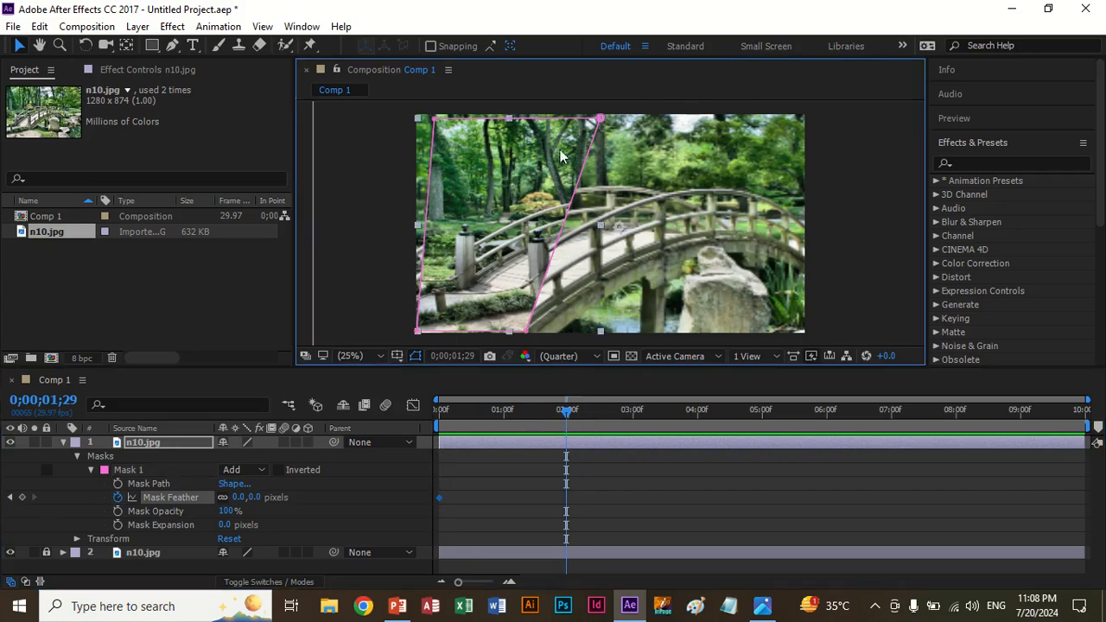
click(372, 166)
click(467, 180)
drag(603, 122, 810, 121)
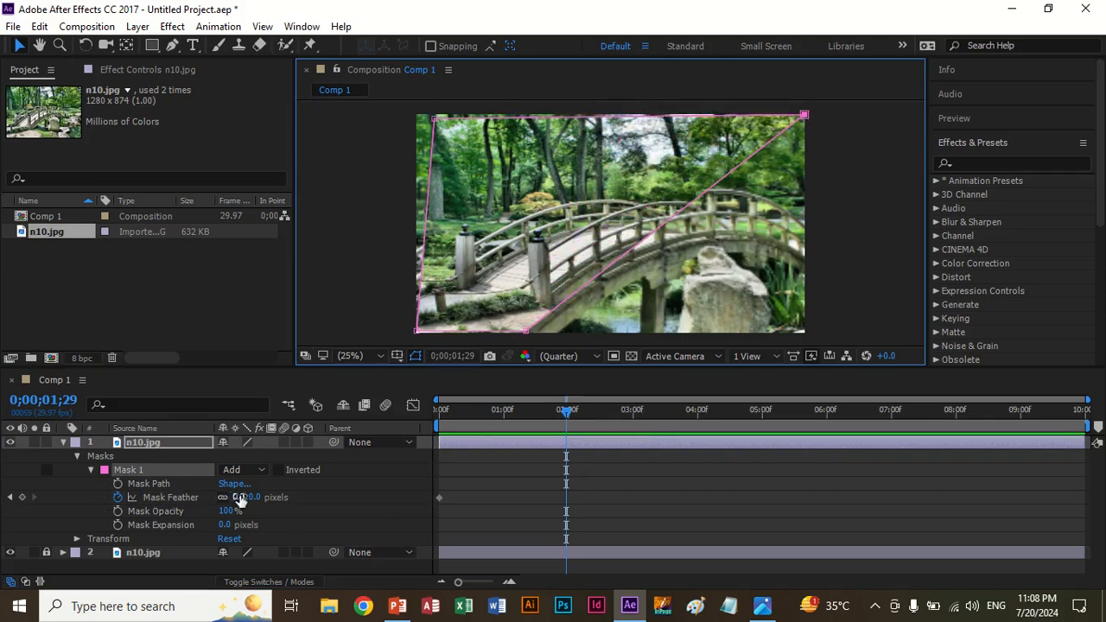
Set the Mask Feather of Mask 1 to 284.0, 199.0 pixels at 0;00;01;29 and preview the animation from the start
drag(239, 498, 401, 498)
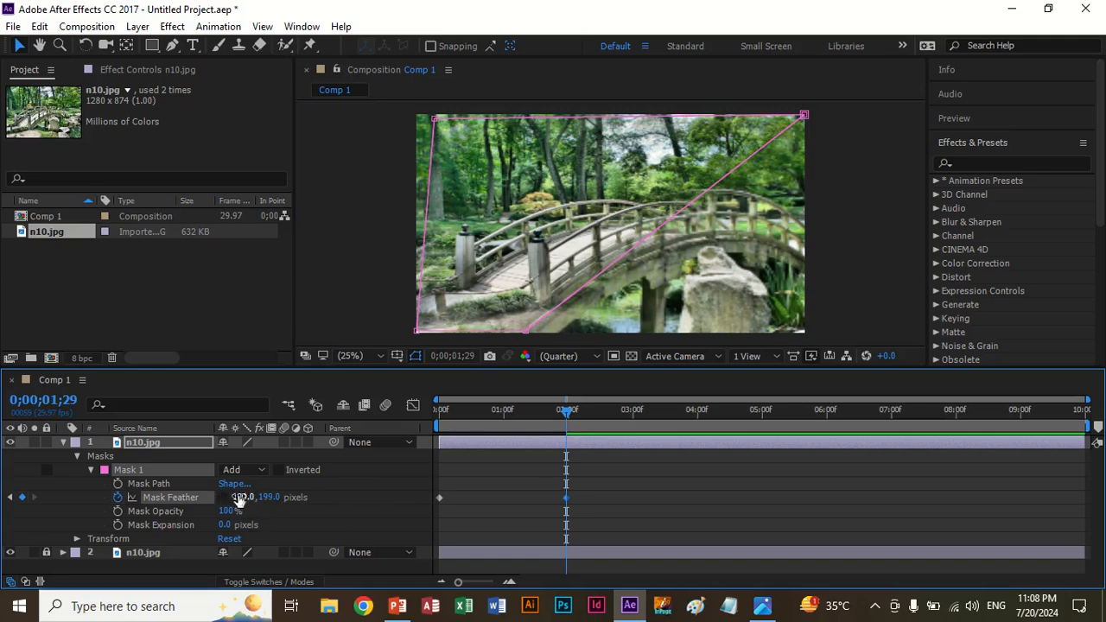
drag(239, 500, 313, 501)
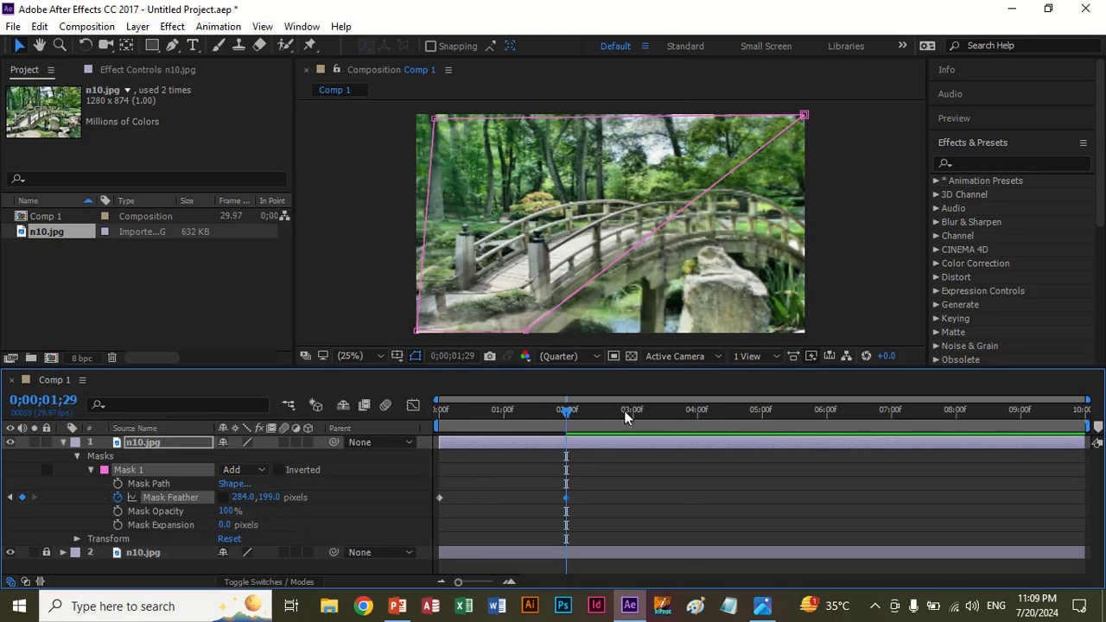
drag(564, 411, 389, 415)
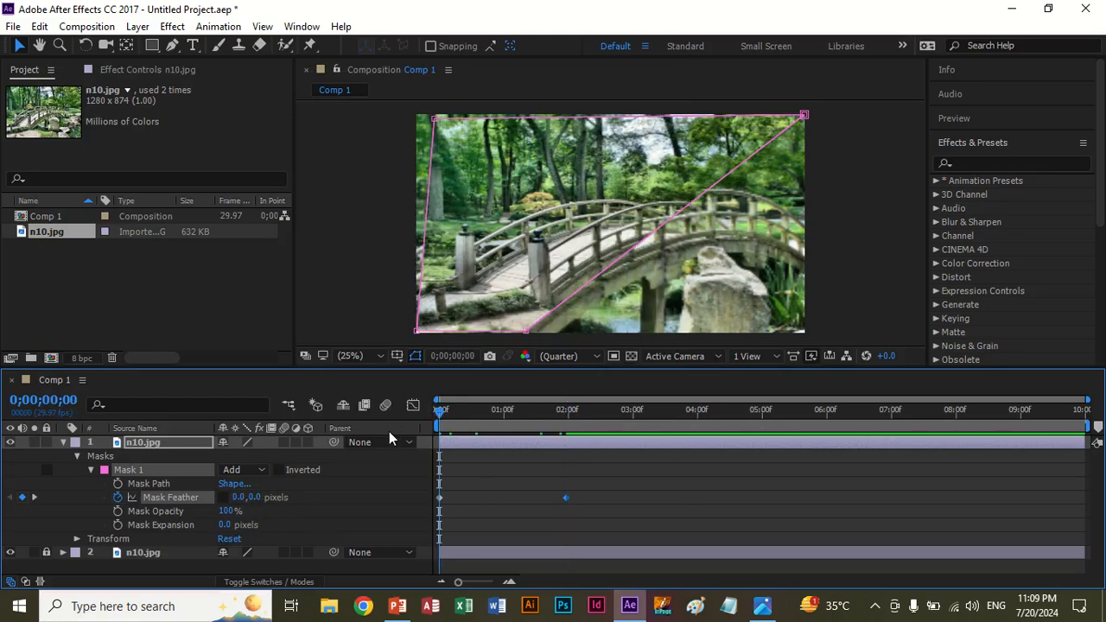
key(space)
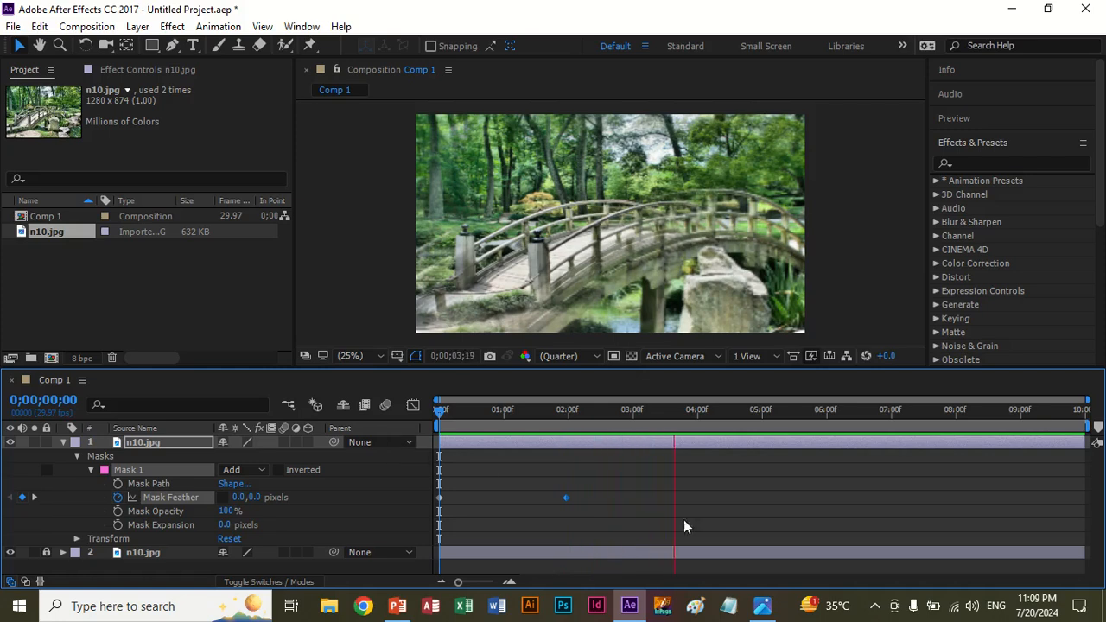
Replay the Mask Feather animation from the start of the composition and scrub through it
key(space)
drag(686, 418, 394, 448)
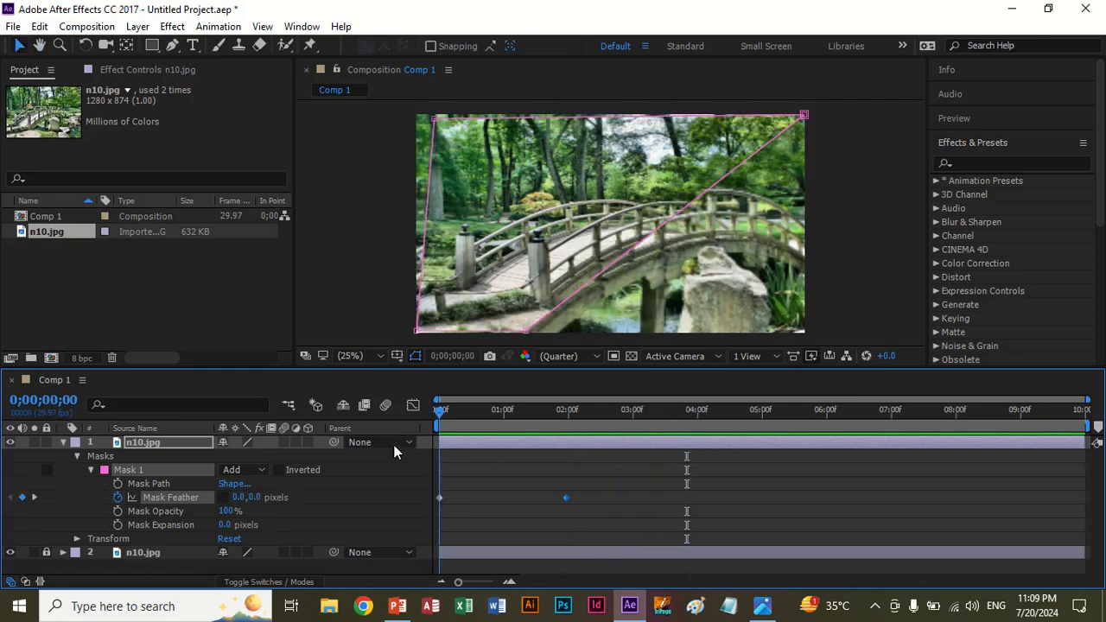
key(space)
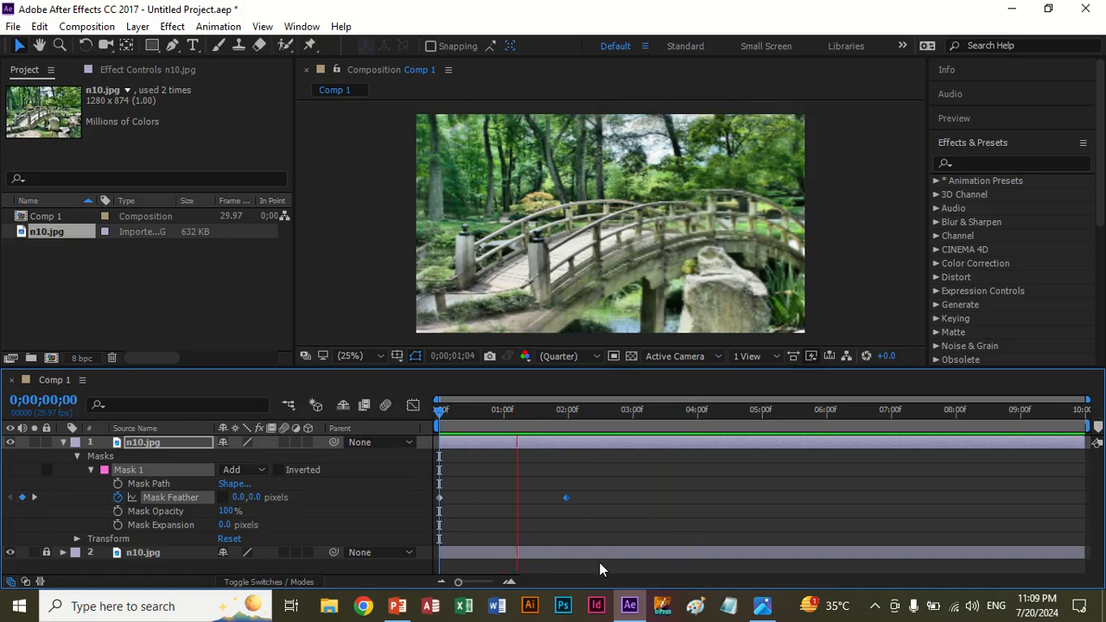
key(space)
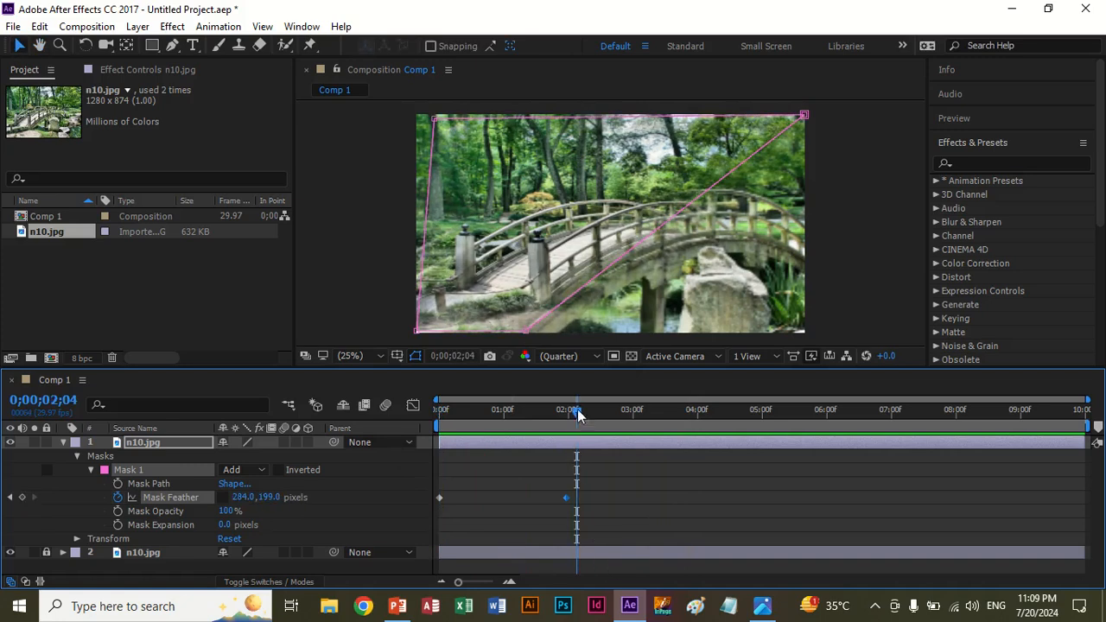
key(Home)
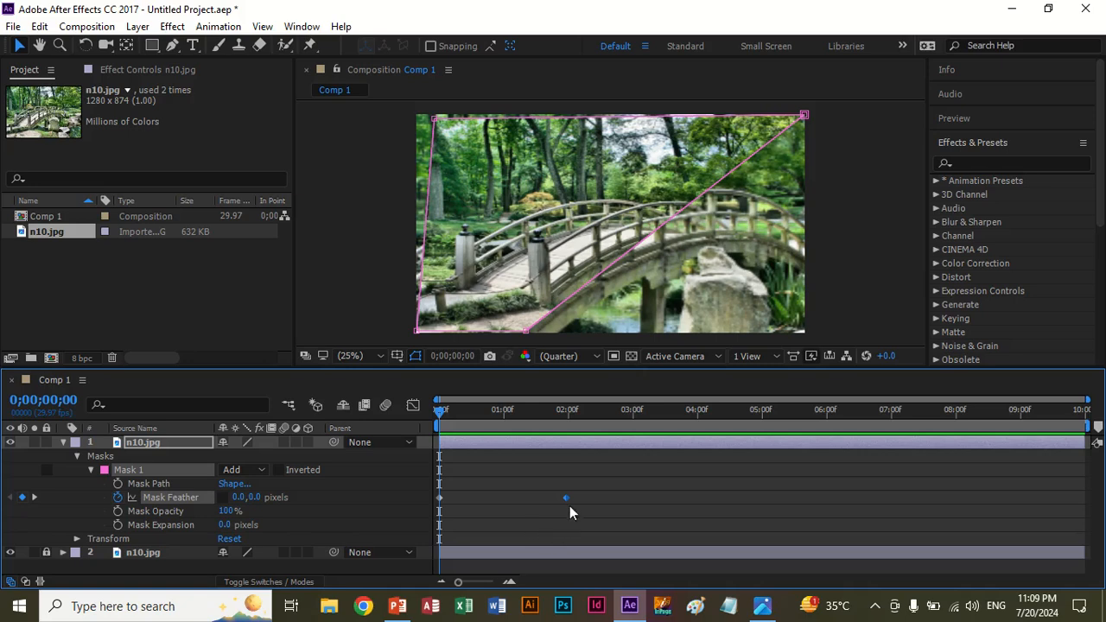
Remove both Mask Feather keyframes from Mask 1 and start Mask Opacity keyframing at 0;00;00;00
click(22, 497)
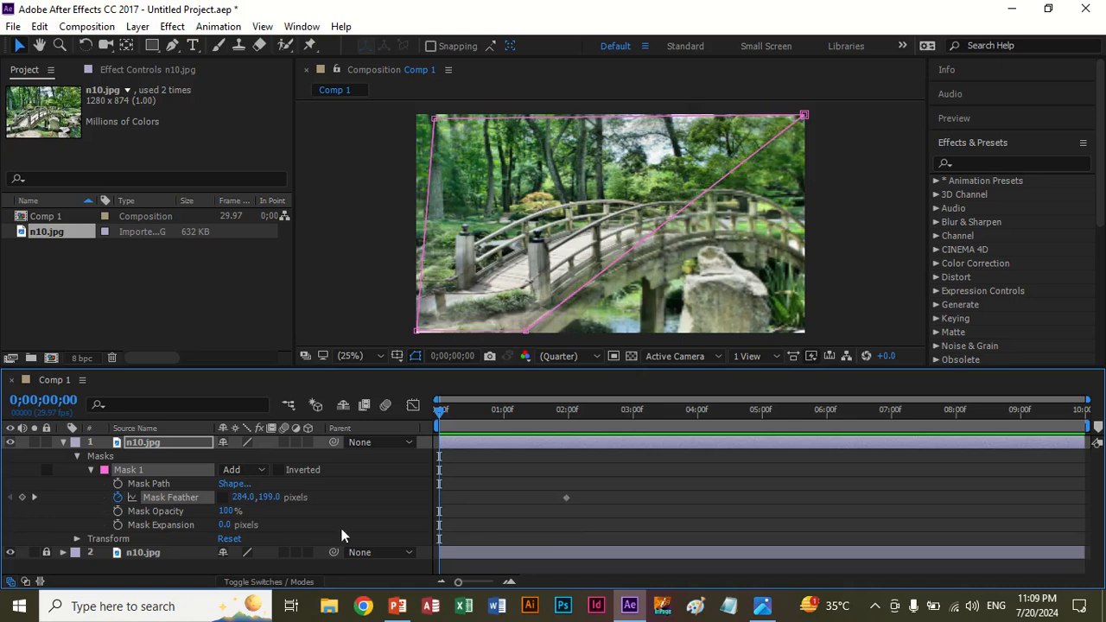
drag(593, 512, 541, 487)
key(Delete)
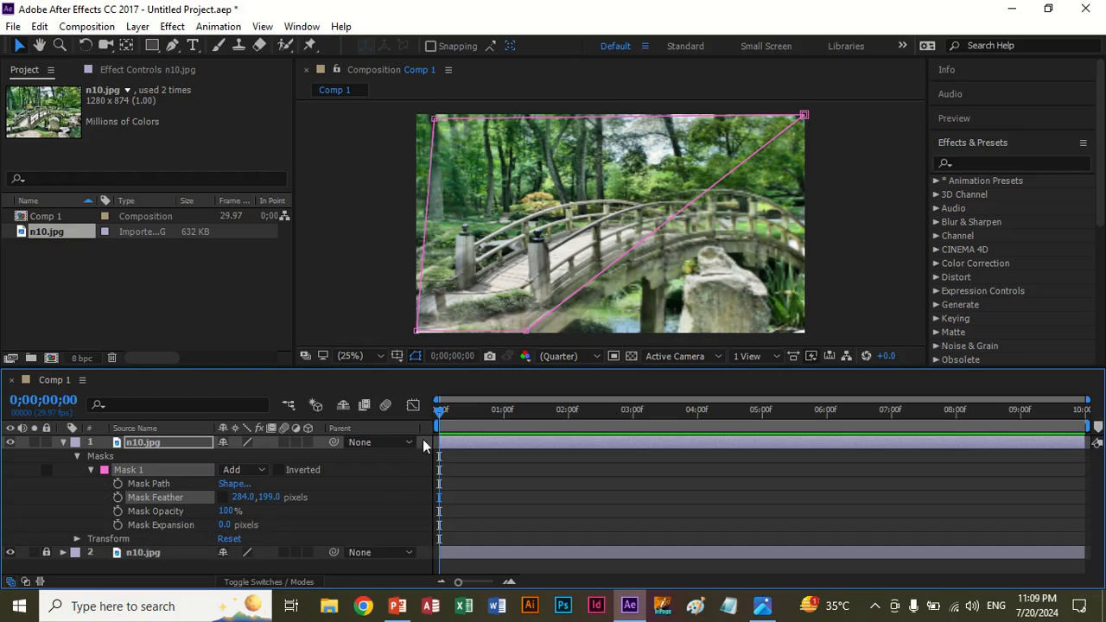
click(116, 511)
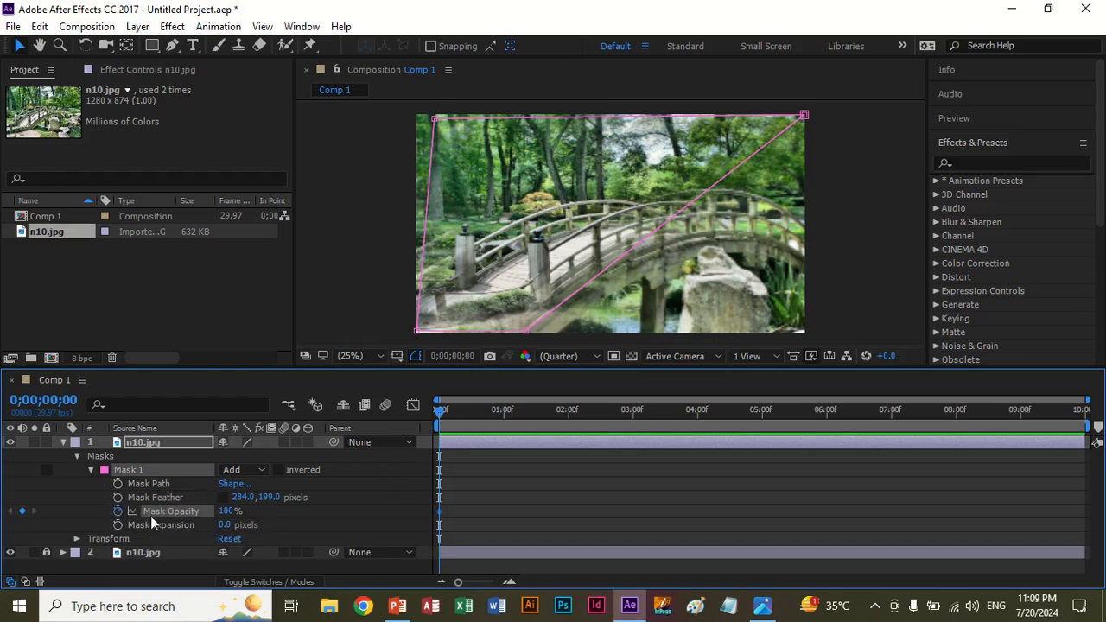
With the time at 0;00;02;29, move the upper-right point of Mask 1 inward along the top edge to near the composition's centre
drag(439, 411, 631, 411)
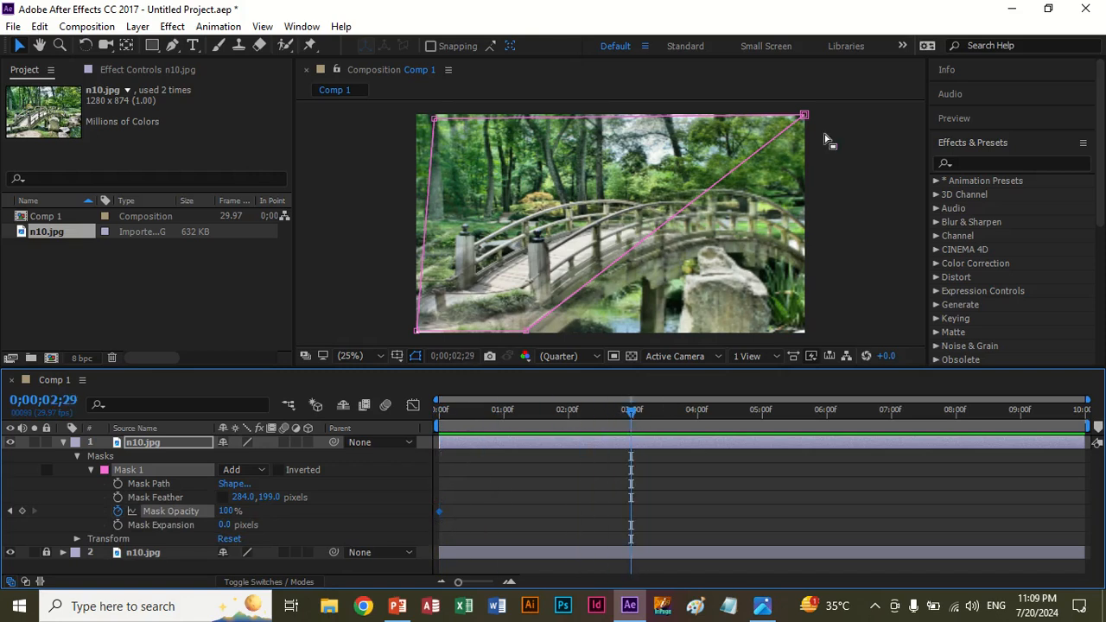
drag(804, 118, 654, 117)
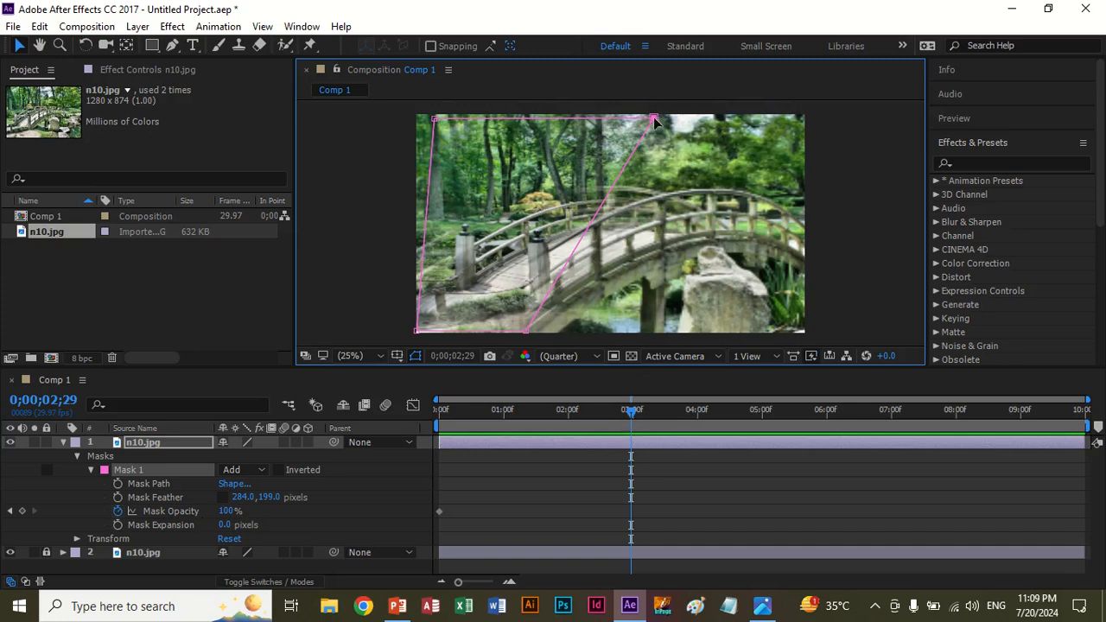
drag(654, 118, 603, 120)
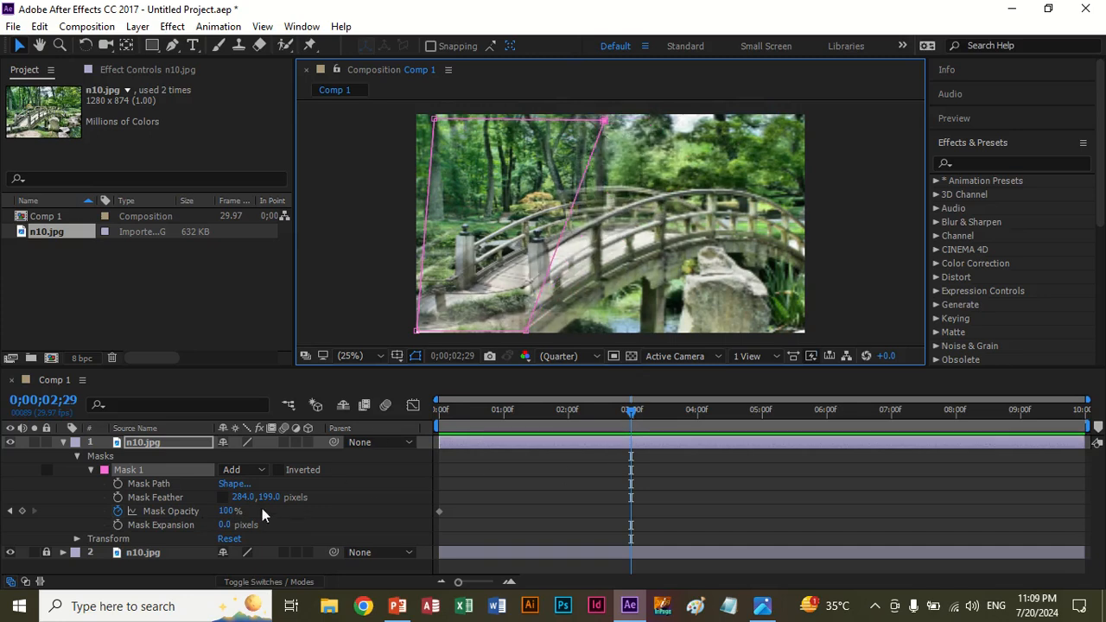
Lower the Mask Opacity of Mask 1 at 0;00;02;29 and preview the fade from the start
drag(229, 511, 152, 510)
drag(633, 410, 367, 445)
key(space)
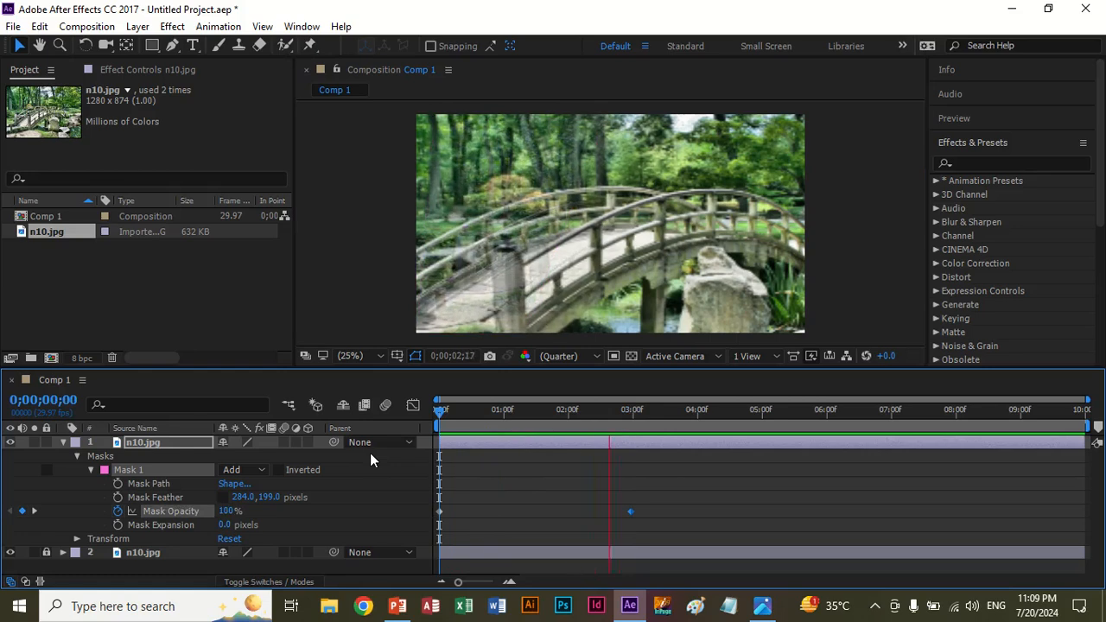
click(673, 410)
drag(674, 411, 403, 429)
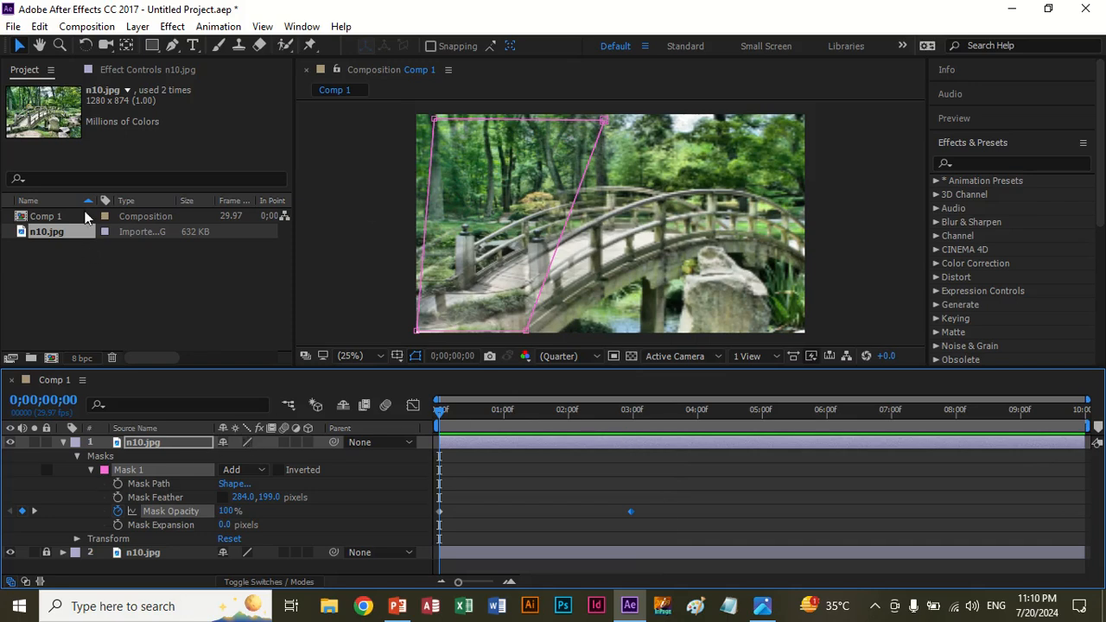
Delete the n10.jpg footage from the project together with its layers in Comp 1
click(74, 237)
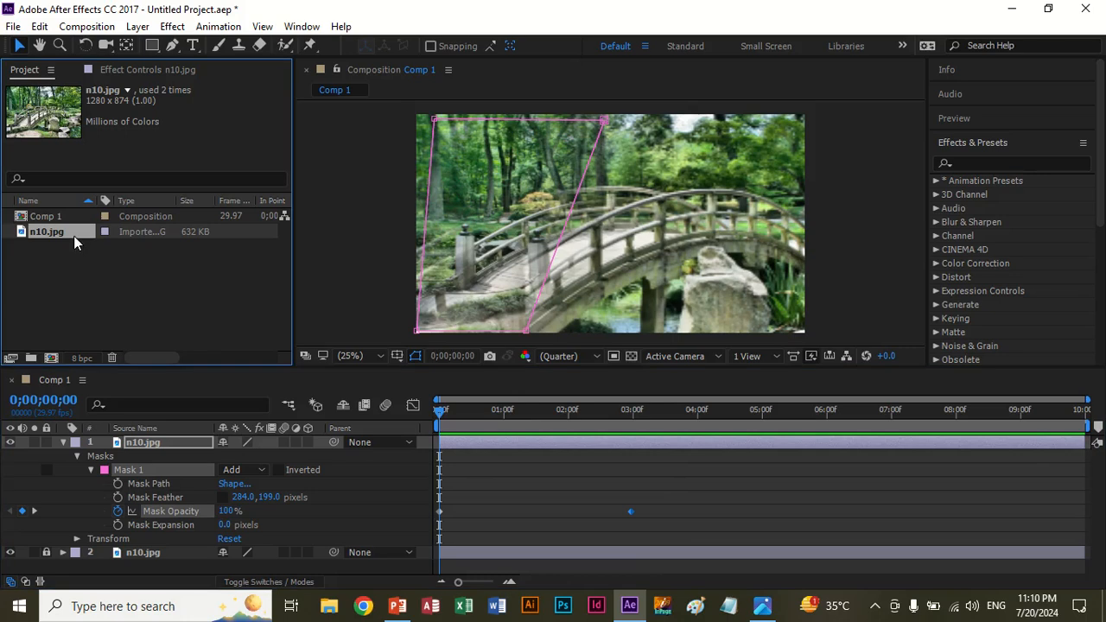
key(Delete)
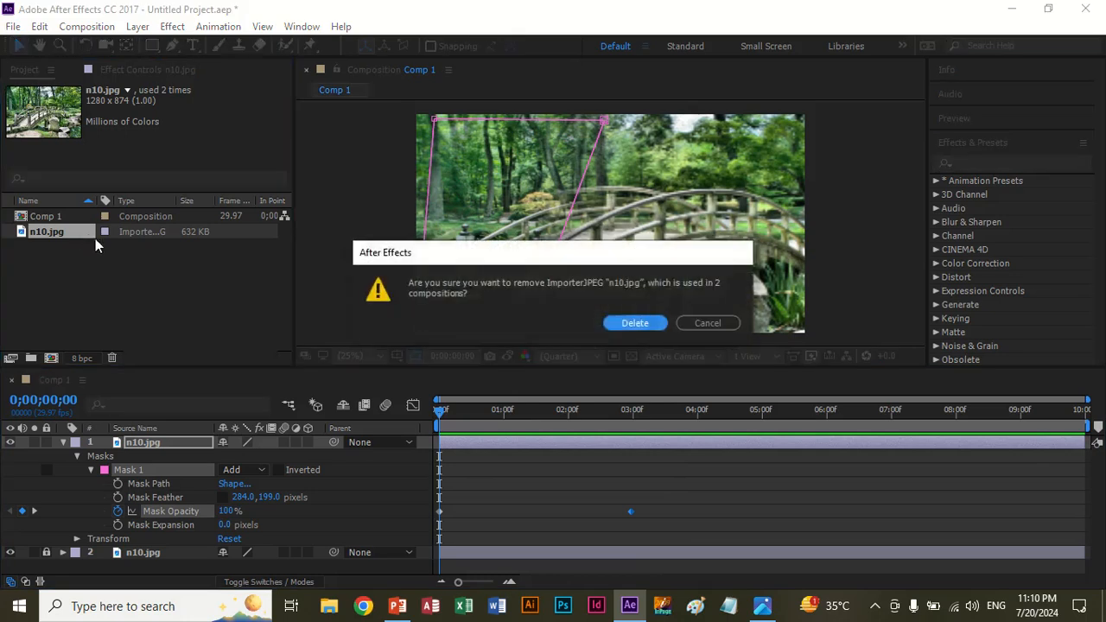
click(634, 323)
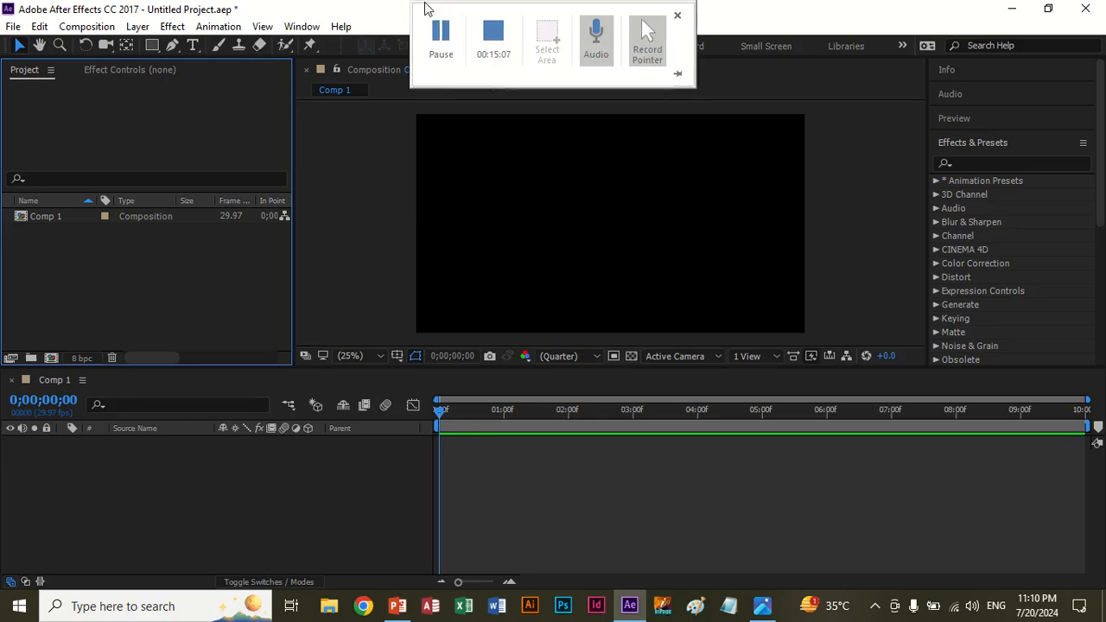
click(440, 35)
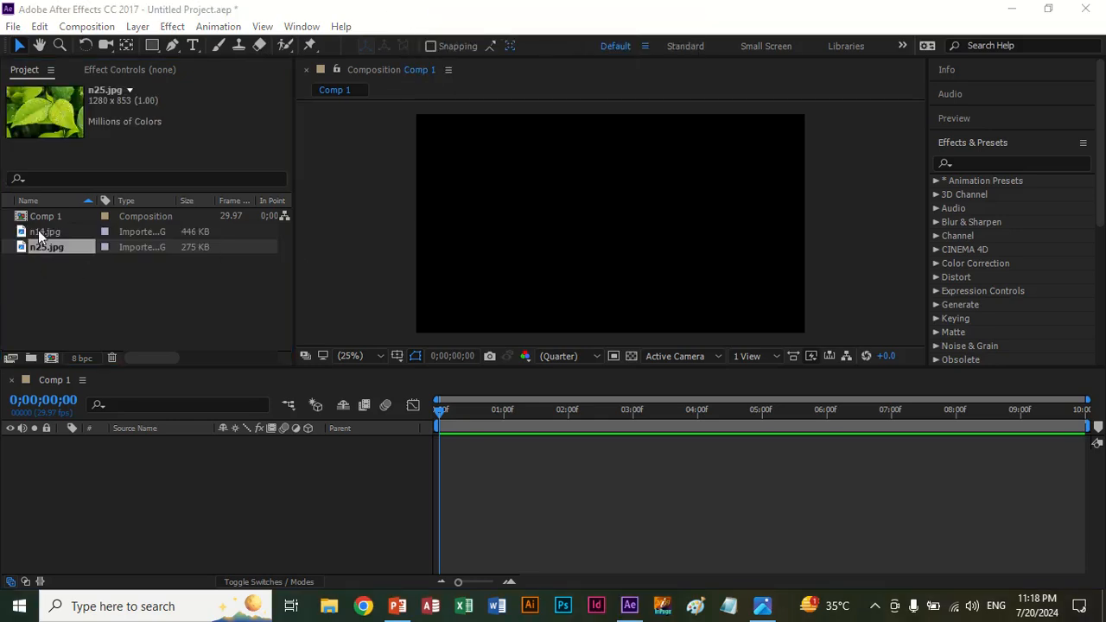
Add n14.jpg, the owl photo, to Comp 1 as a layer and fit it to the composition
click(38, 230)
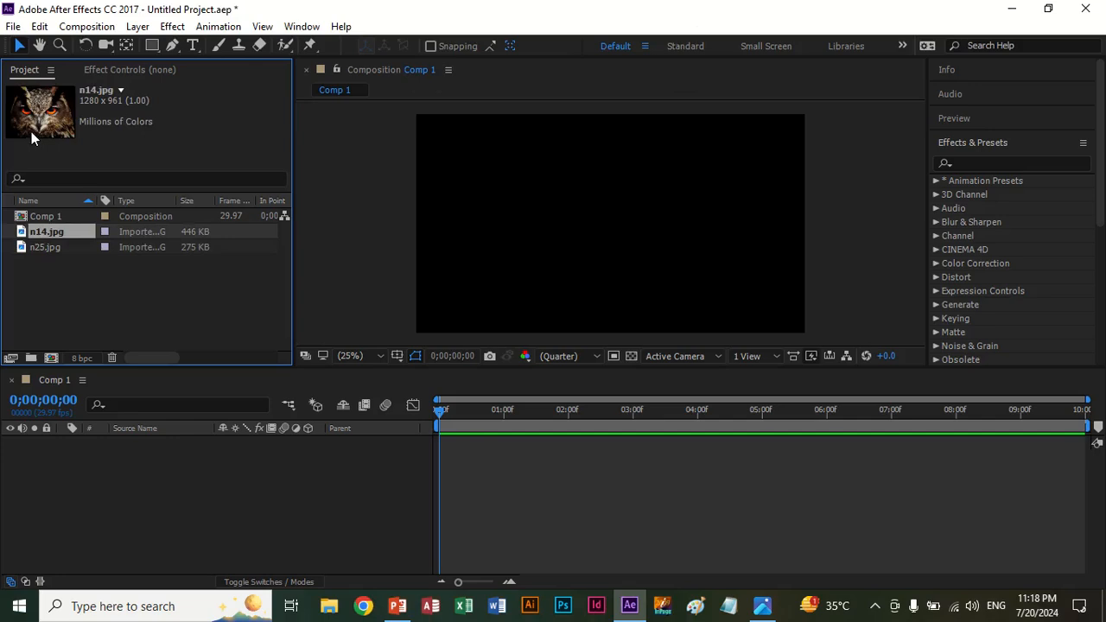
click(44, 248)
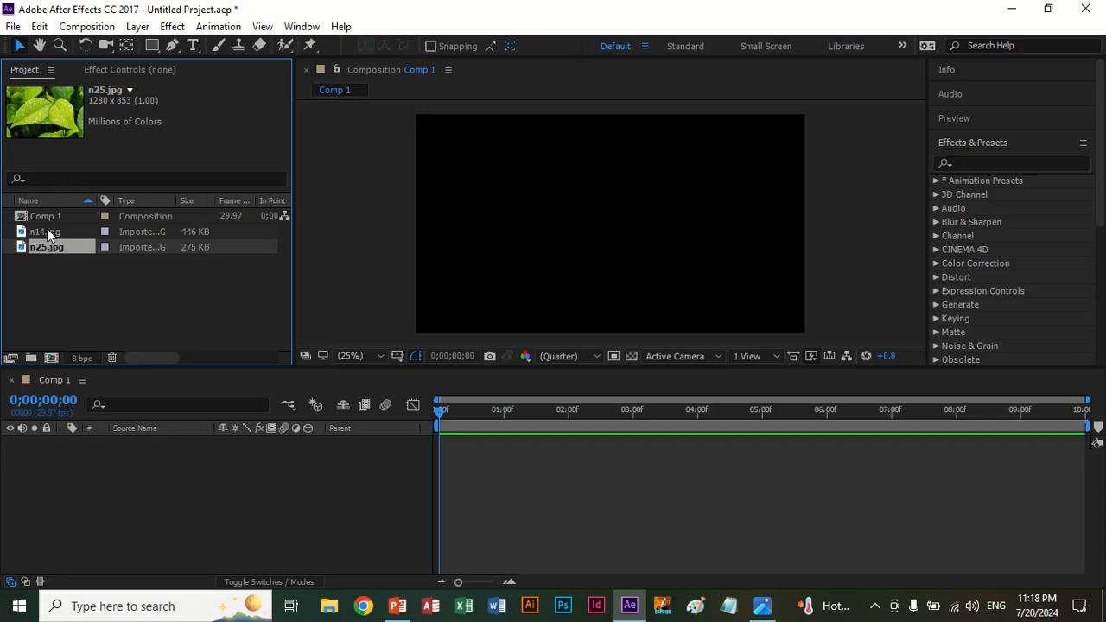
drag(47, 230, 72, 459)
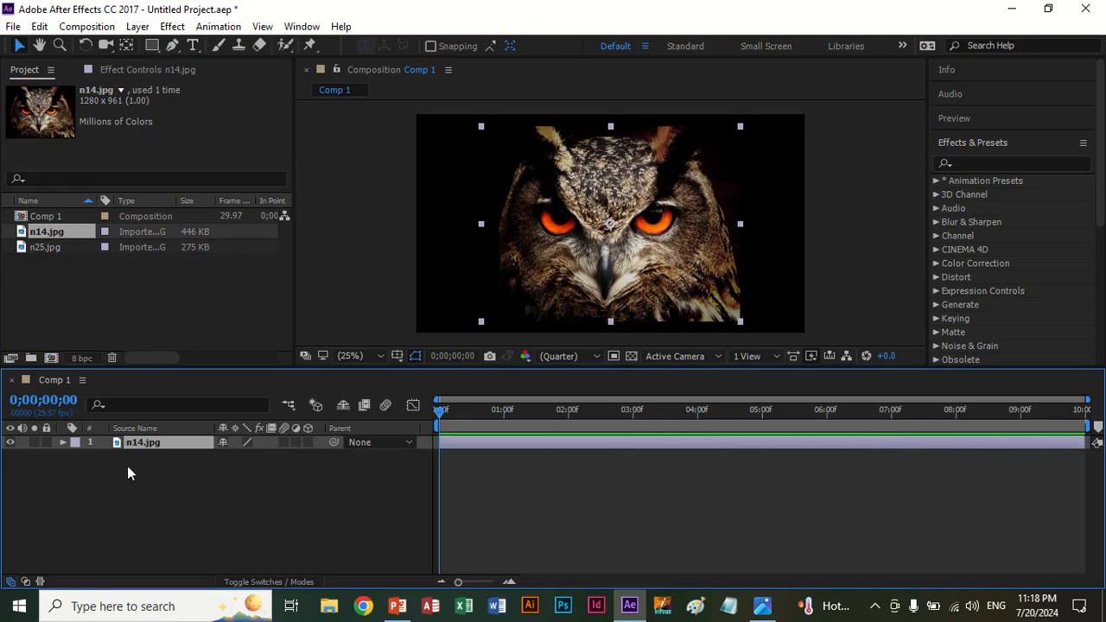
right_click(584, 241)
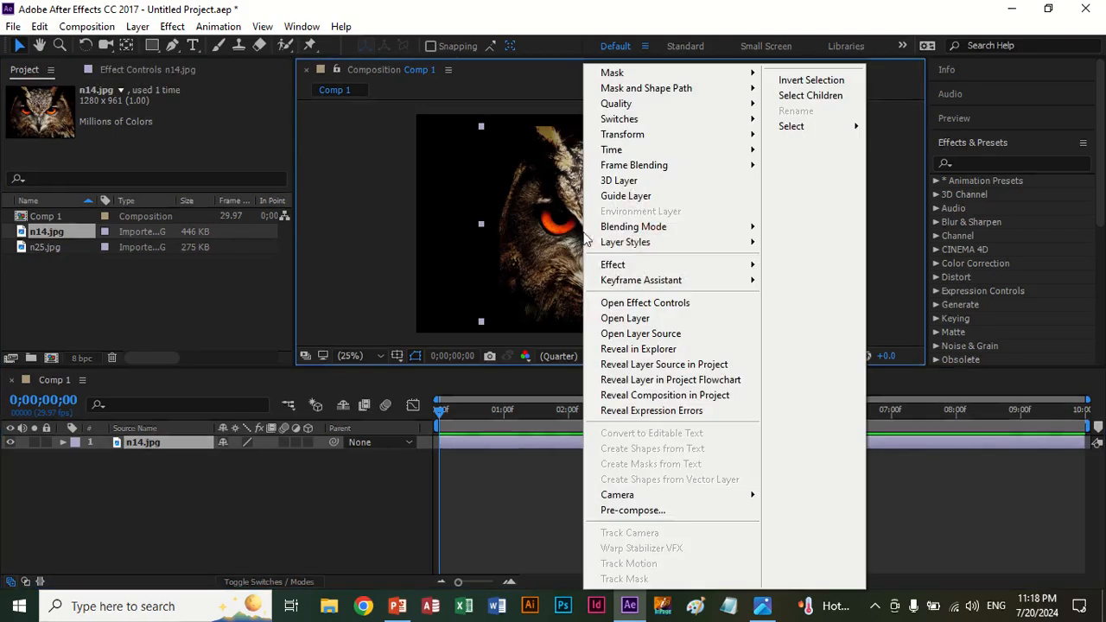
mouse_move(652, 136)
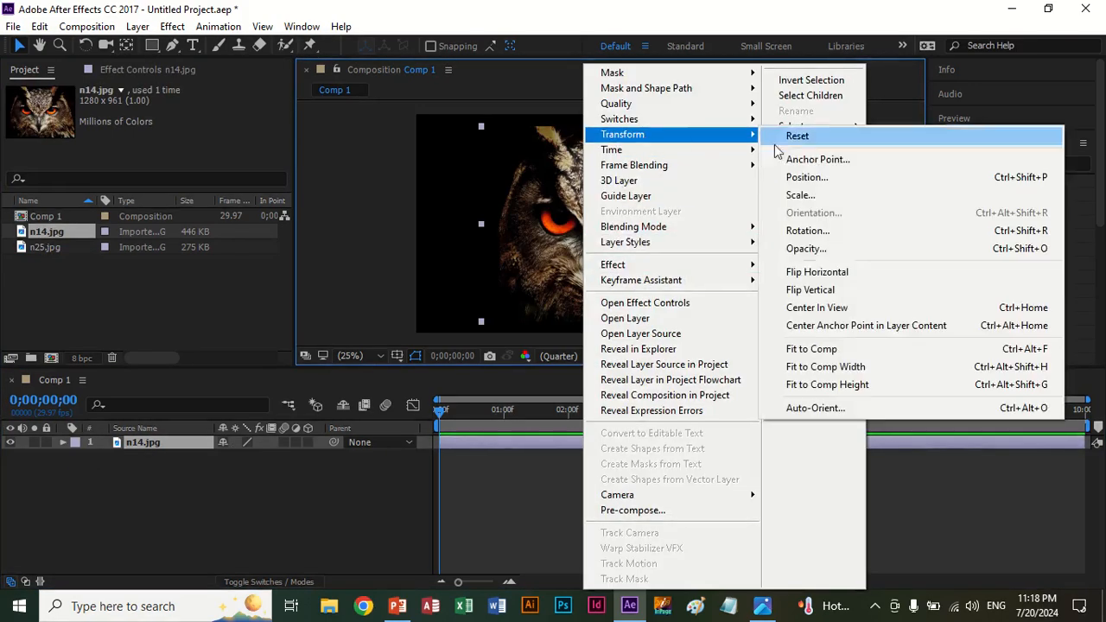
click(844, 349)
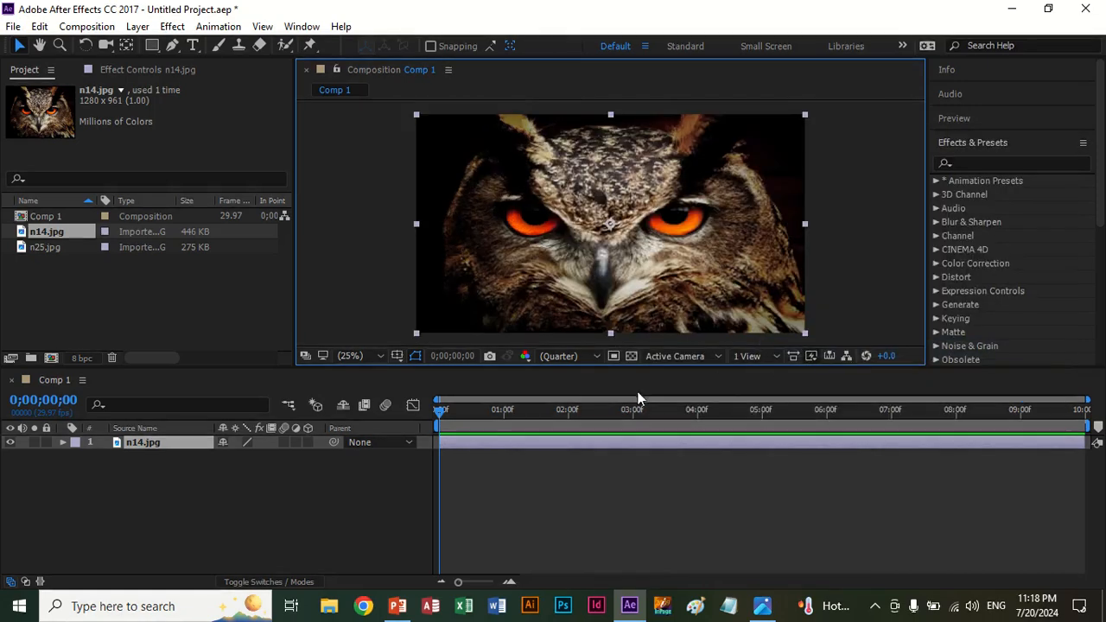
Add n25.jpg above n14.jpg, fitted to the composition, and lock the n14.jpg layer
click(58, 248)
drag(60, 247, 136, 451)
right_click(615, 238)
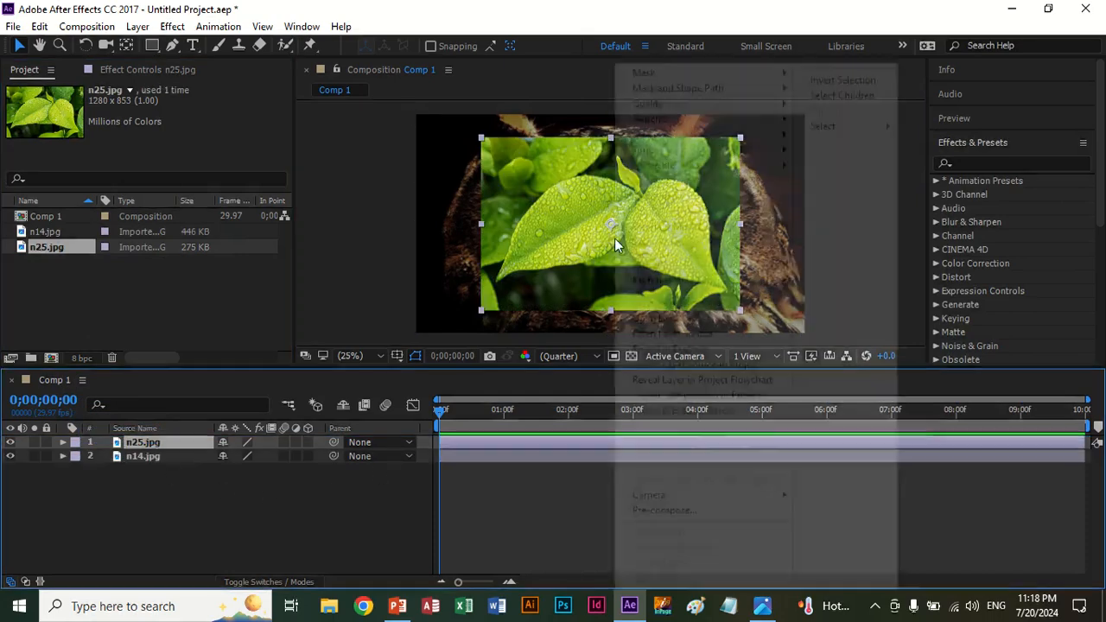
mouse_move(704, 272)
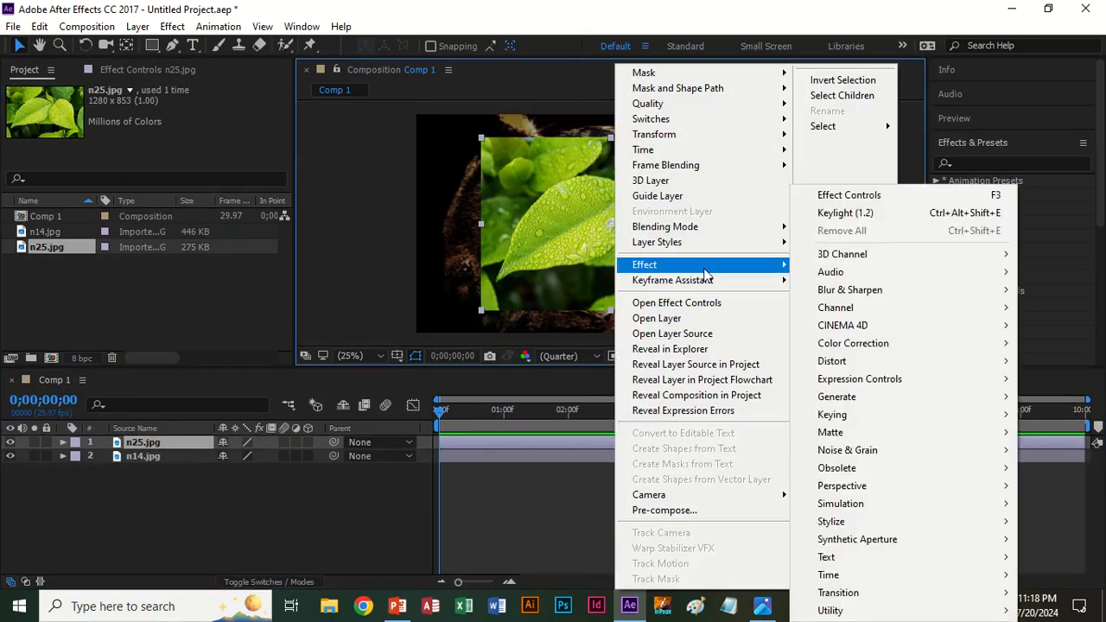
mouse_move(696, 138)
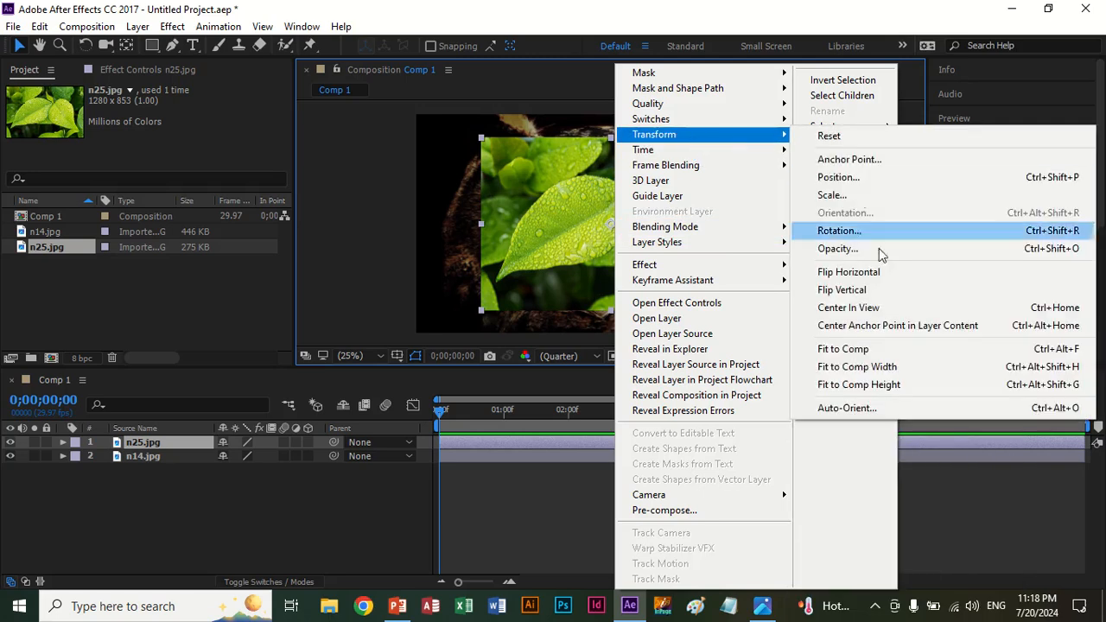
click(887, 349)
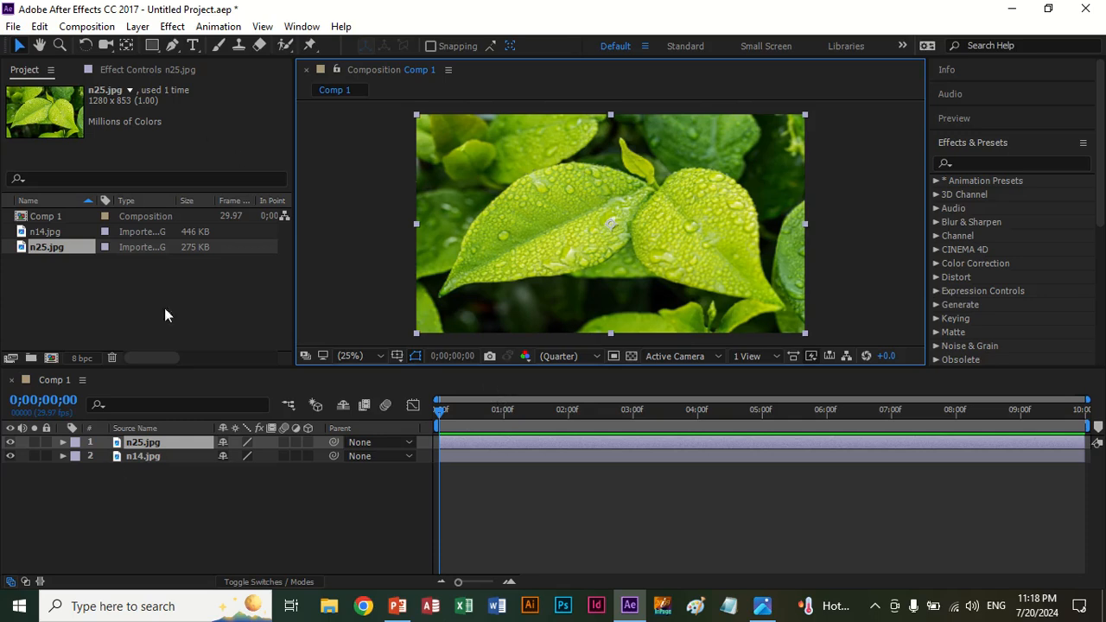
click(46, 456)
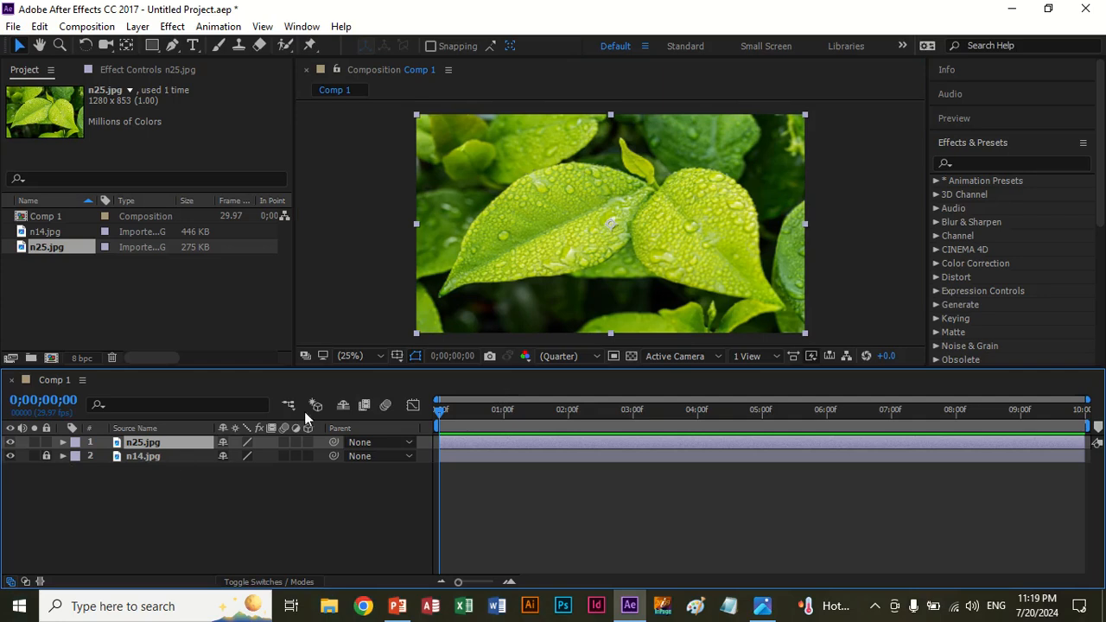
click(152, 46)
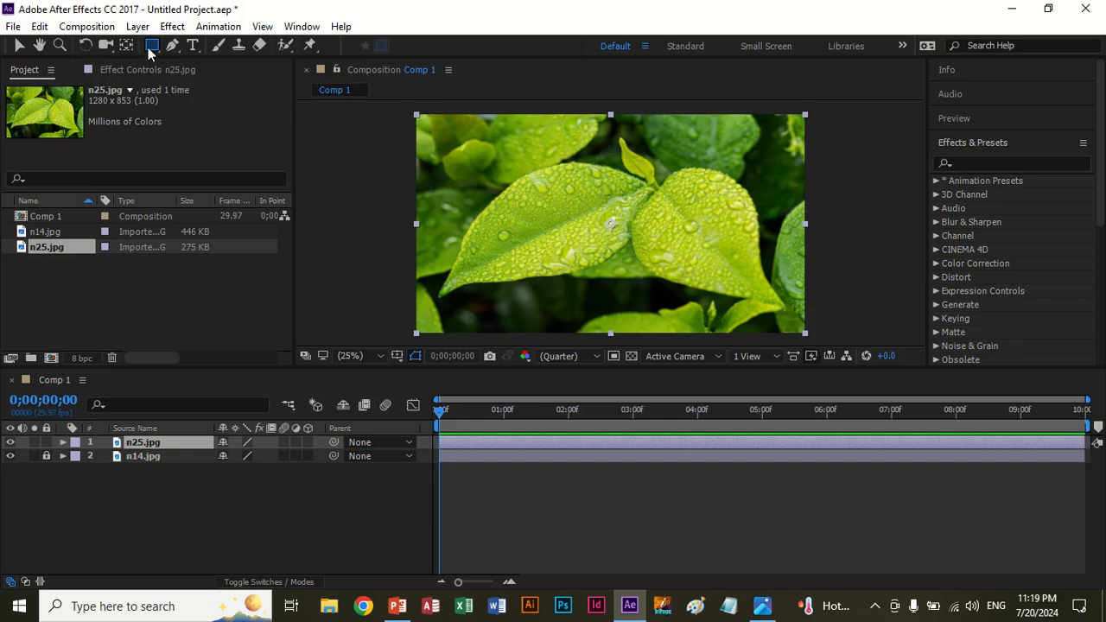
drag(152, 46, 190, 83)
drag(432, 121, 624, 312)
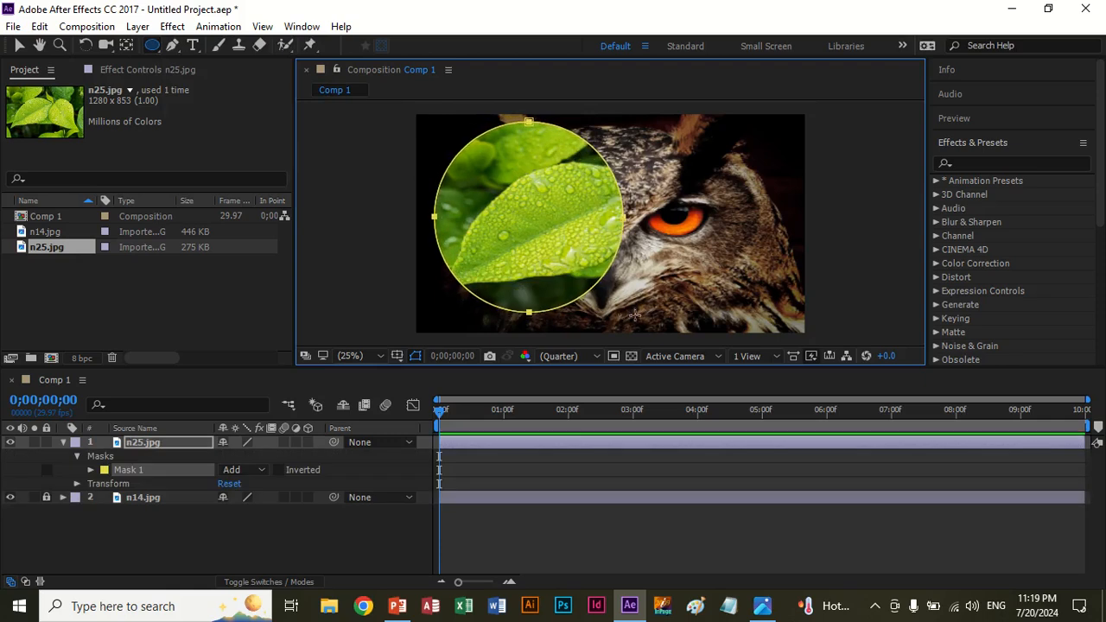
key(ctrl+z)
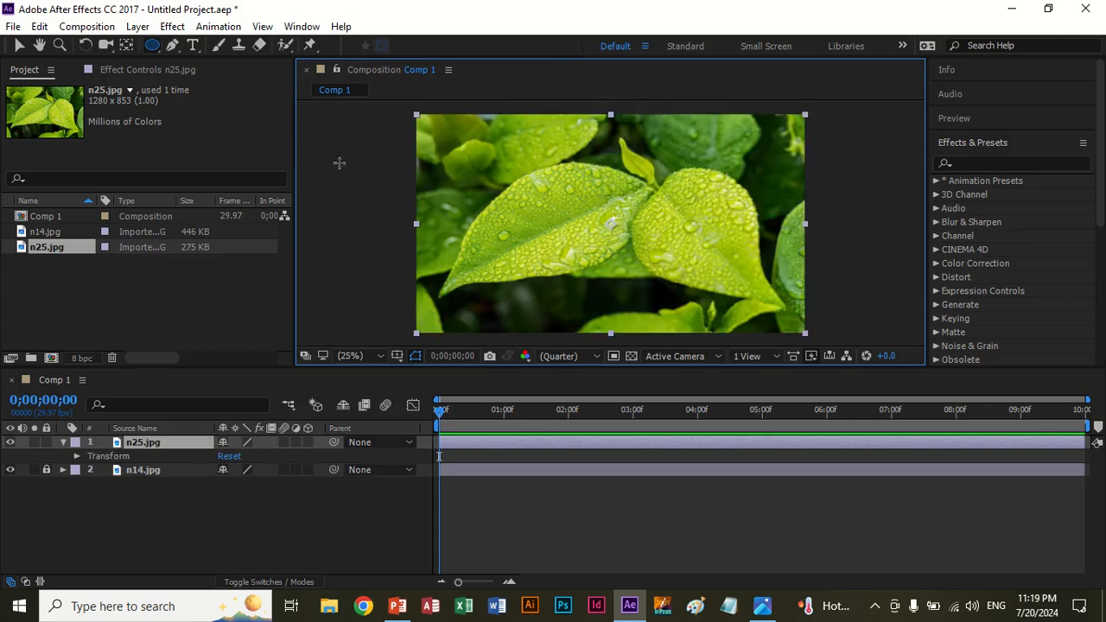
Draw a full-height rectangular mask over the left strip of the n25.jpg layer and reveal the mask's properties
drag(156, 49, 211, 43)
drag(415, 114, 479, 336)
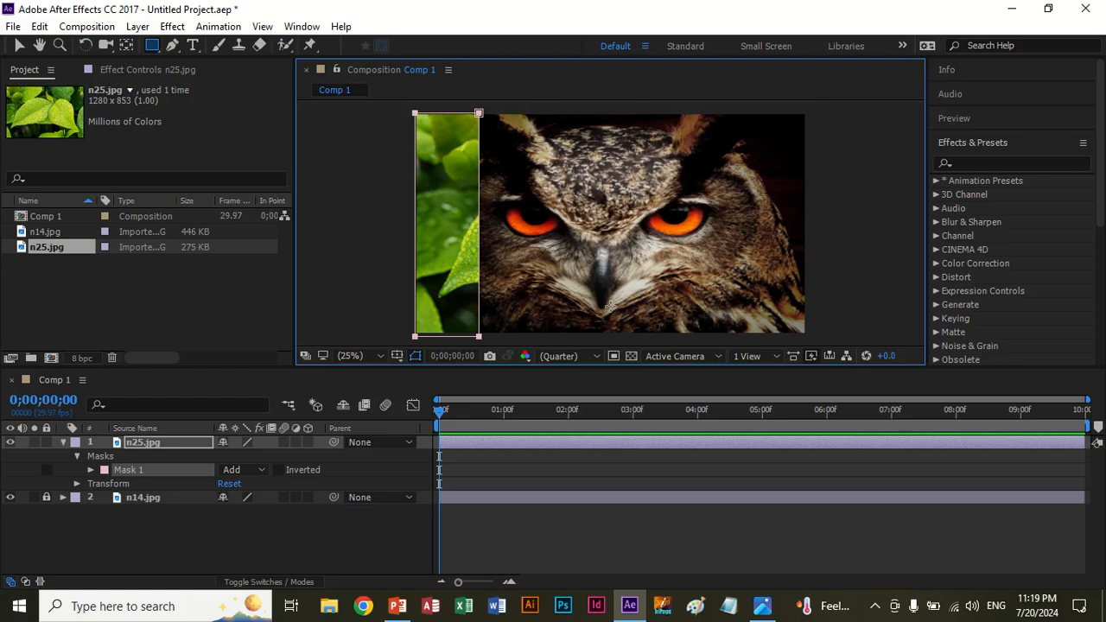
click(89, 470)
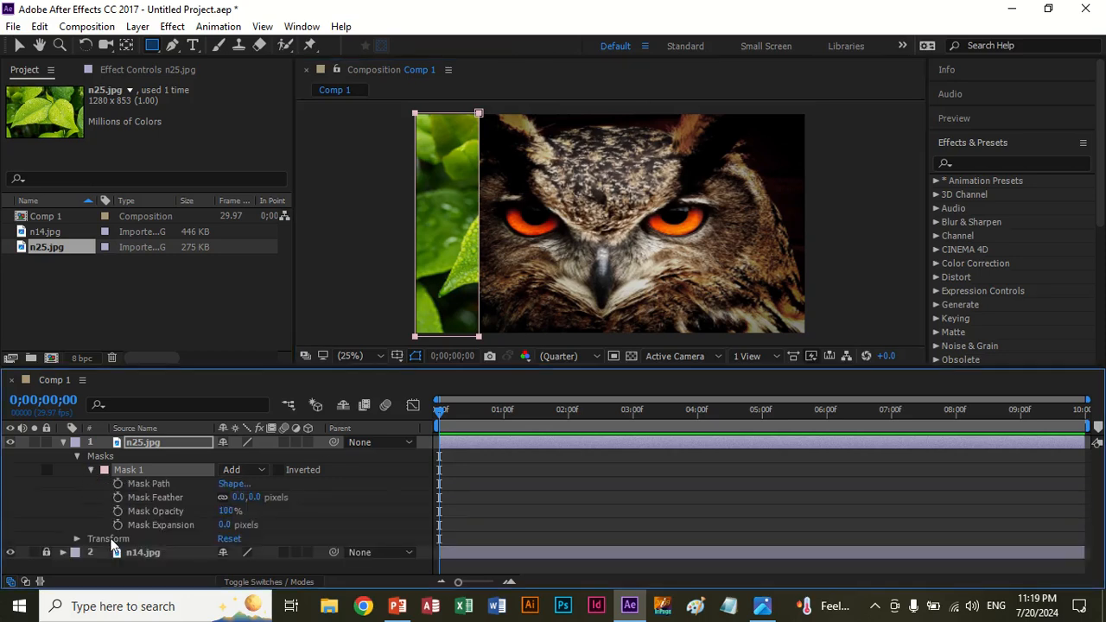
Start Mask Path keyframing at 0;00;00;00 and shift the whole rectangular mask left, partly outside the composition
click(119, 484)
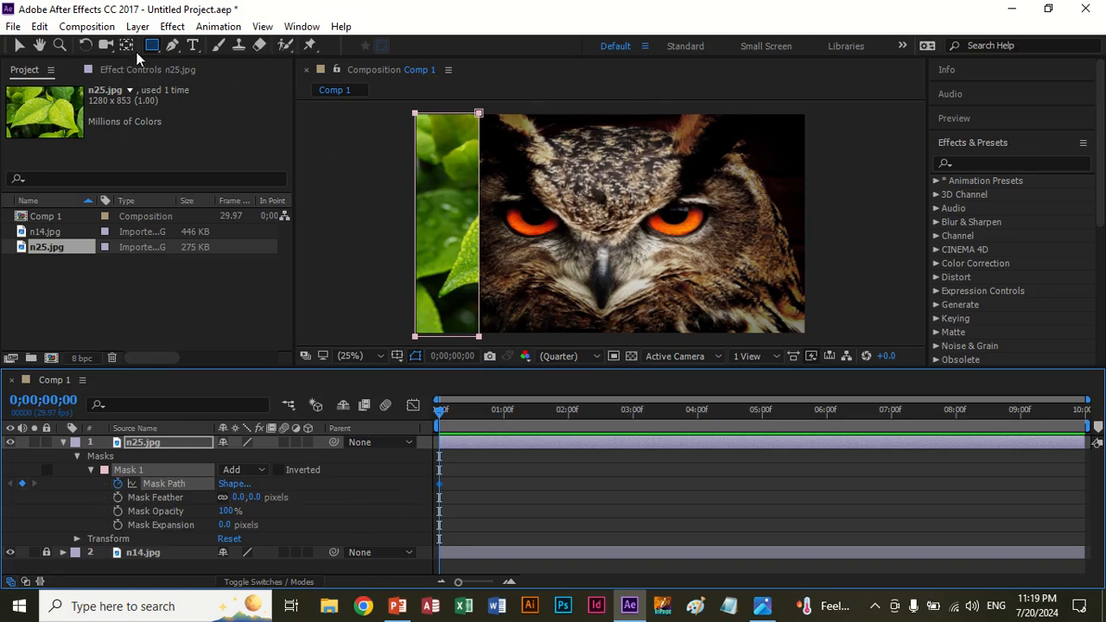
click(20, 46)
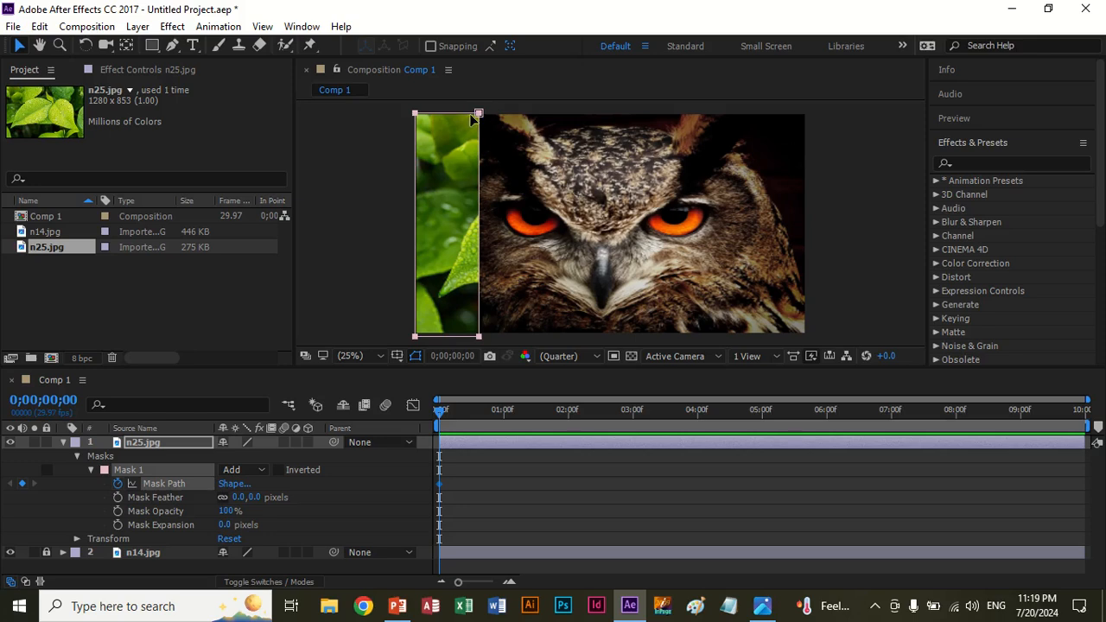
drag(479, 113, 436, 112)
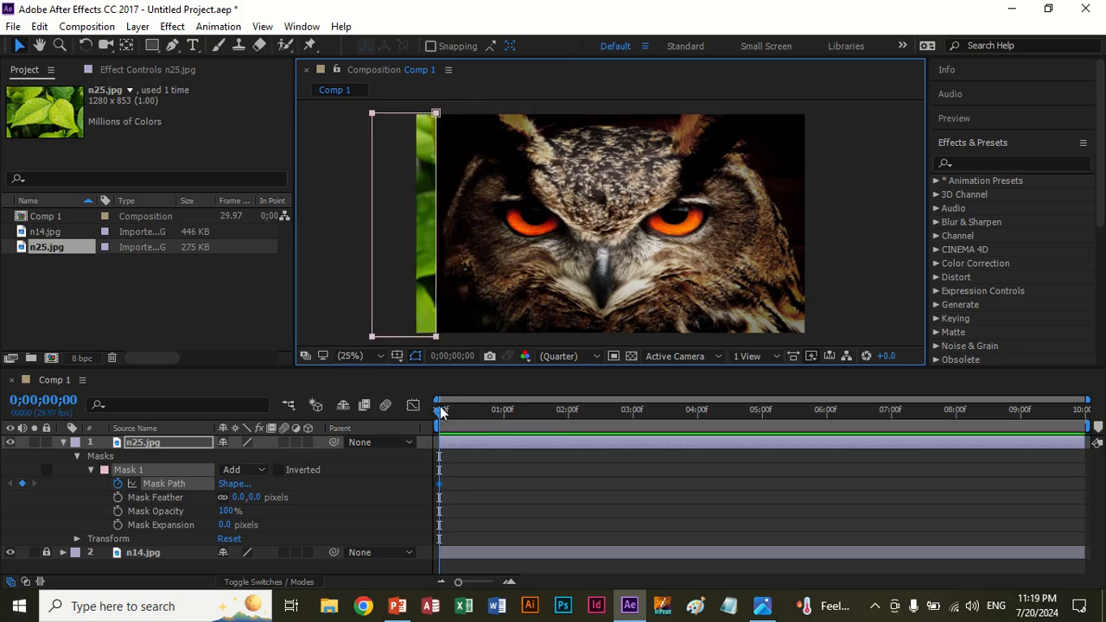
At 0;00;02;00, stretch the right edge of the n25.jpg mask past the composition's right side to cover the whole frame
drag(440, 406, 568, 416)
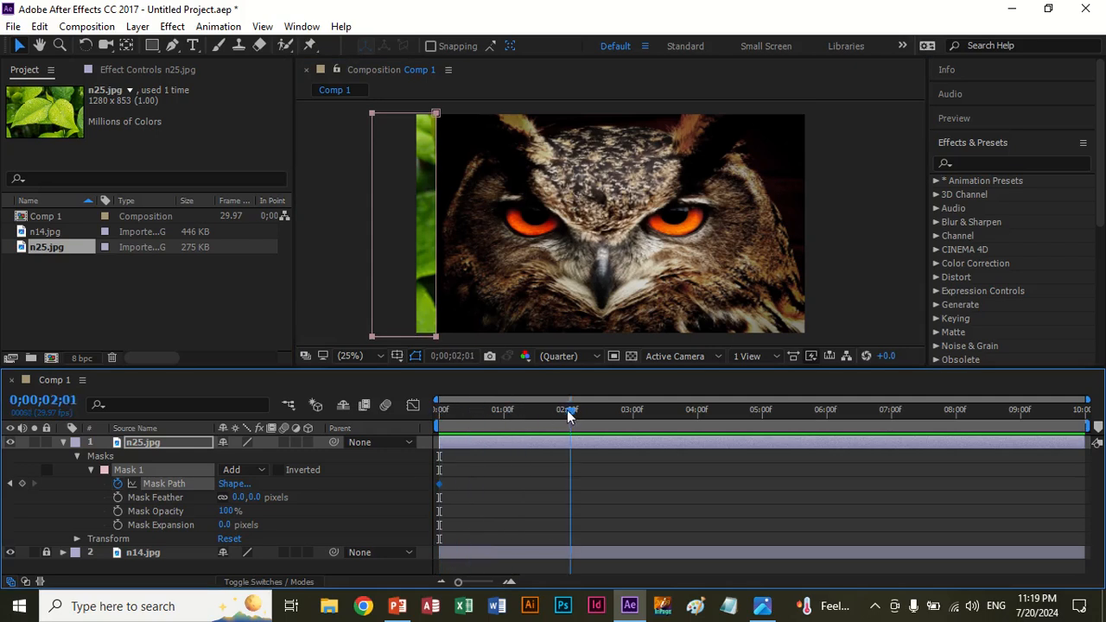
click(419, 95)
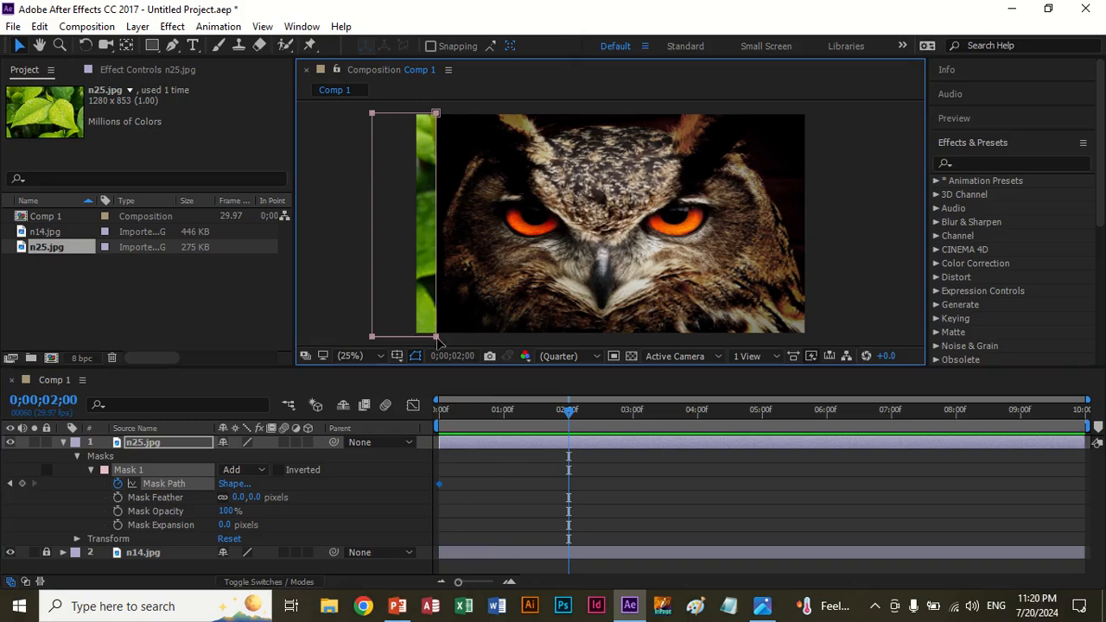
drag(436, 337, 445, 338)
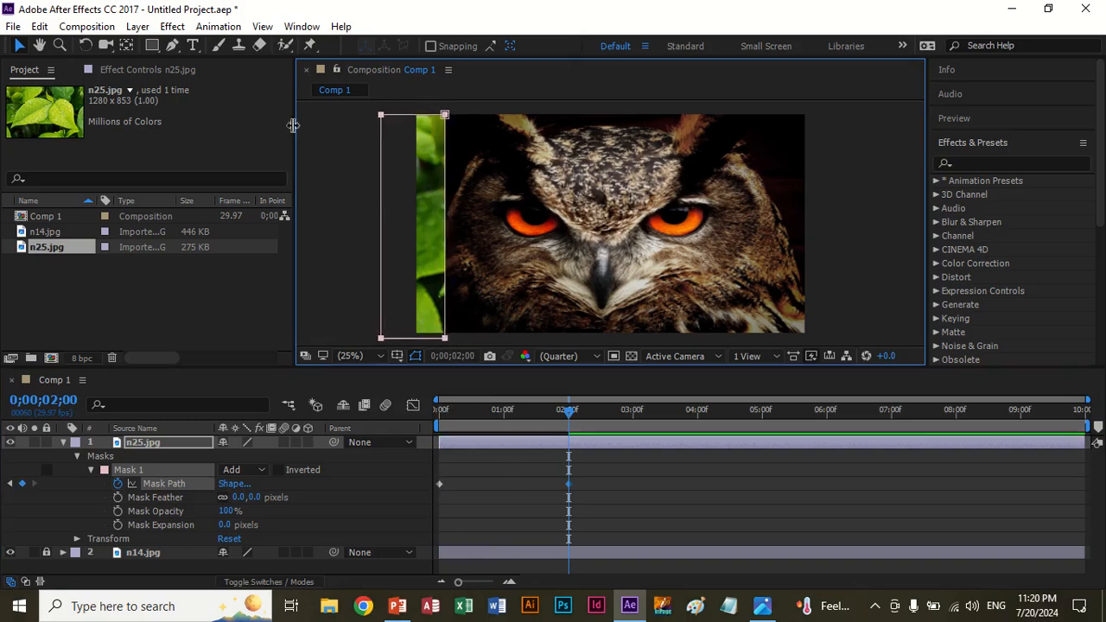
click(330, 160)
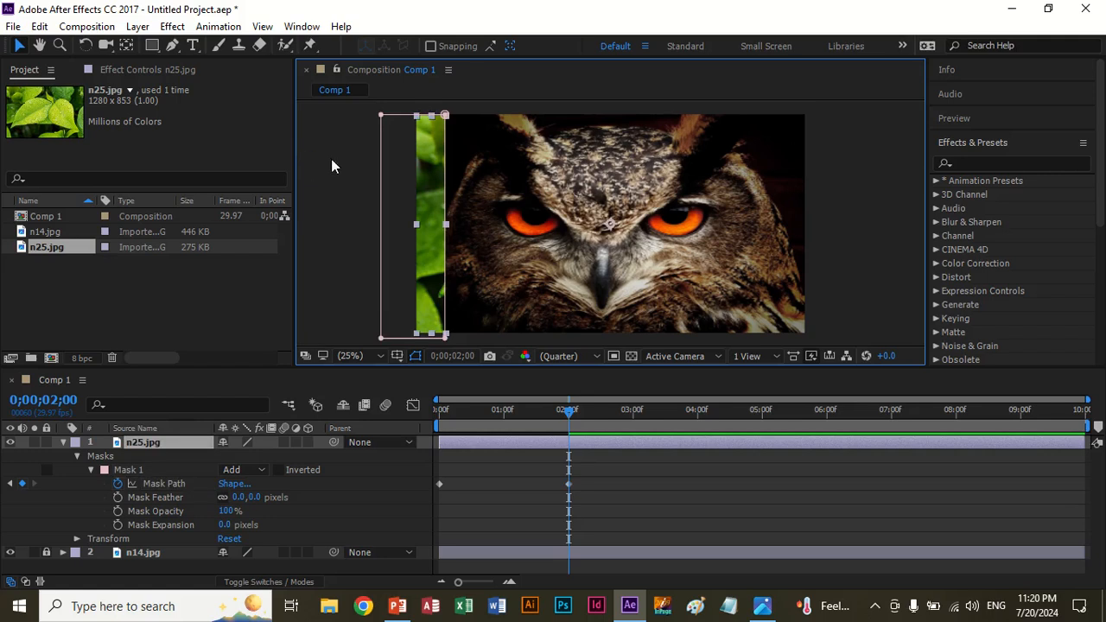
click(445, 114)
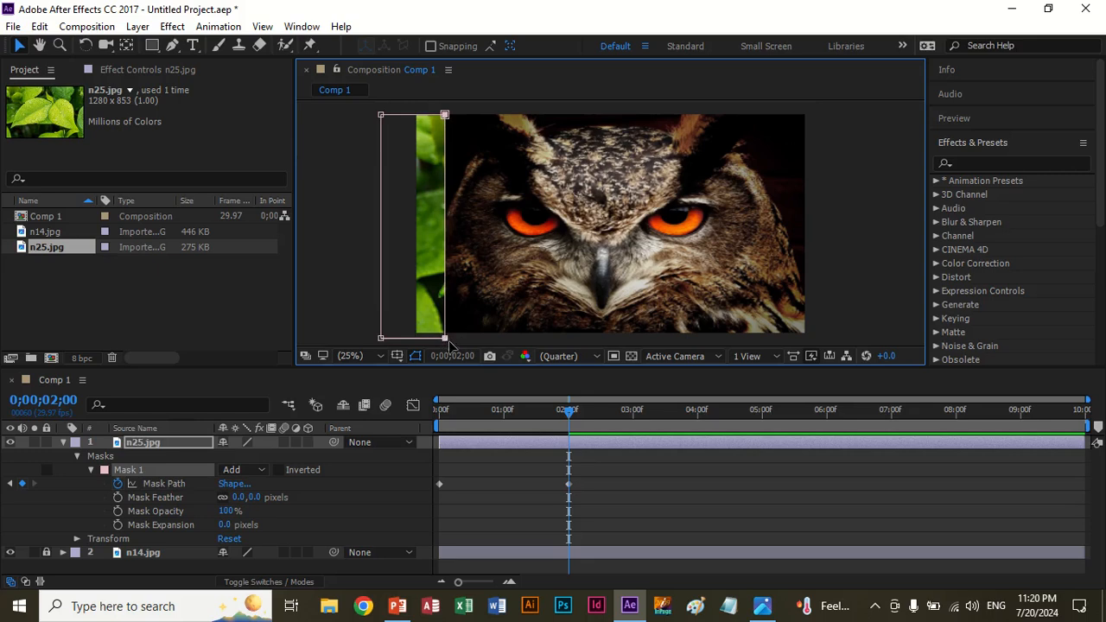
drag(448, 342, 629, 344)
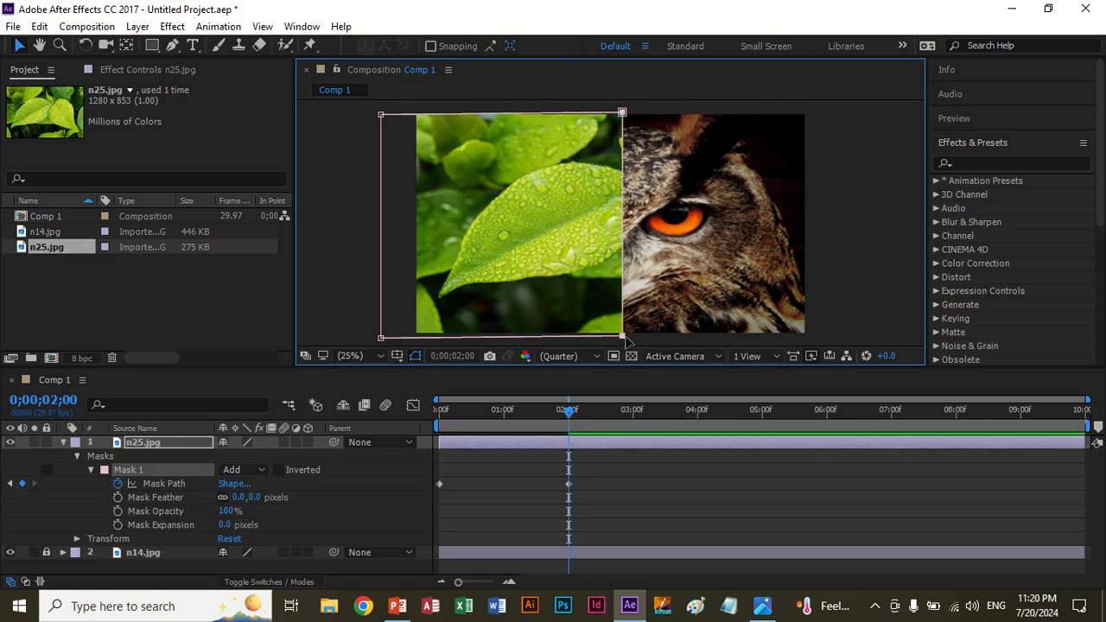
drag(624, 340, 837, 343)
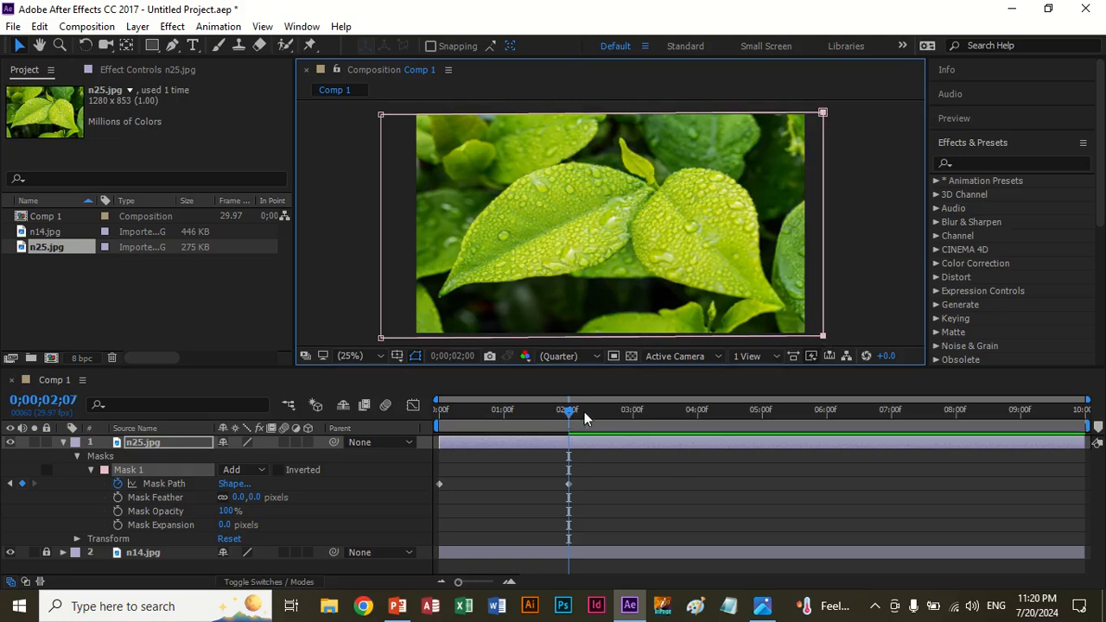
Copy the first Mask Path keyframe to 0;00;04;01 and preview the animation
drag(584, 413, 695, 411)
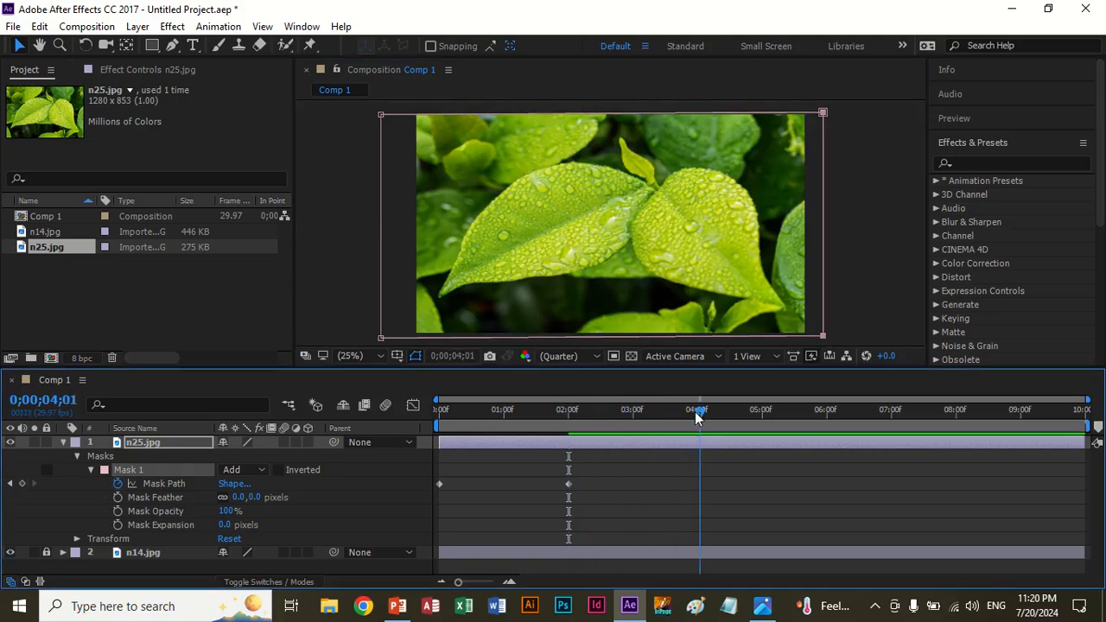
click(442, 484)
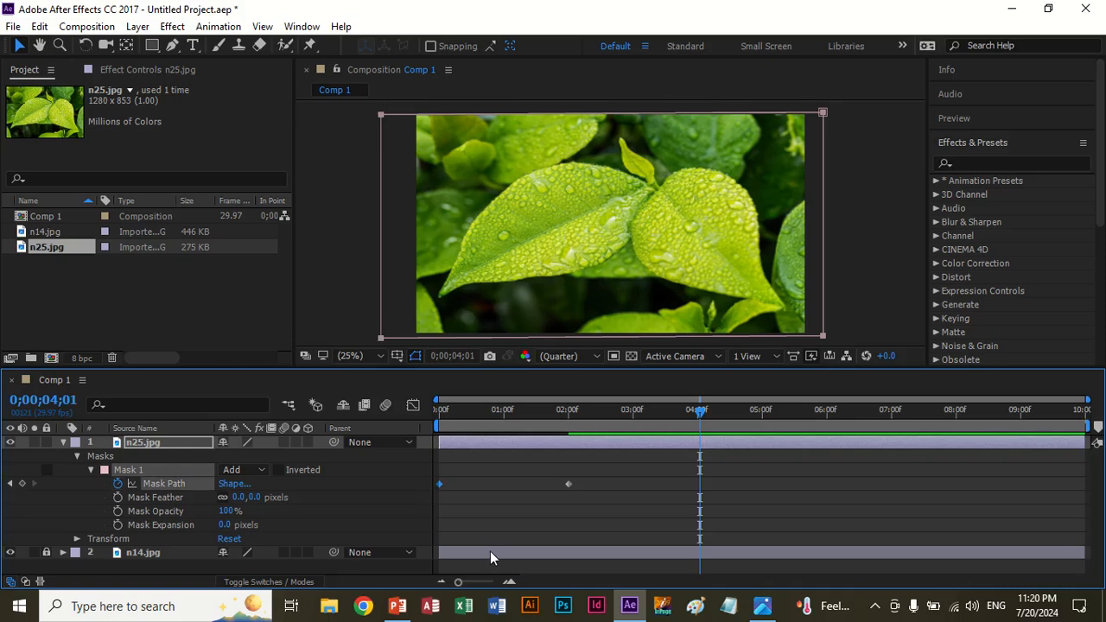
key(ctrl+v)
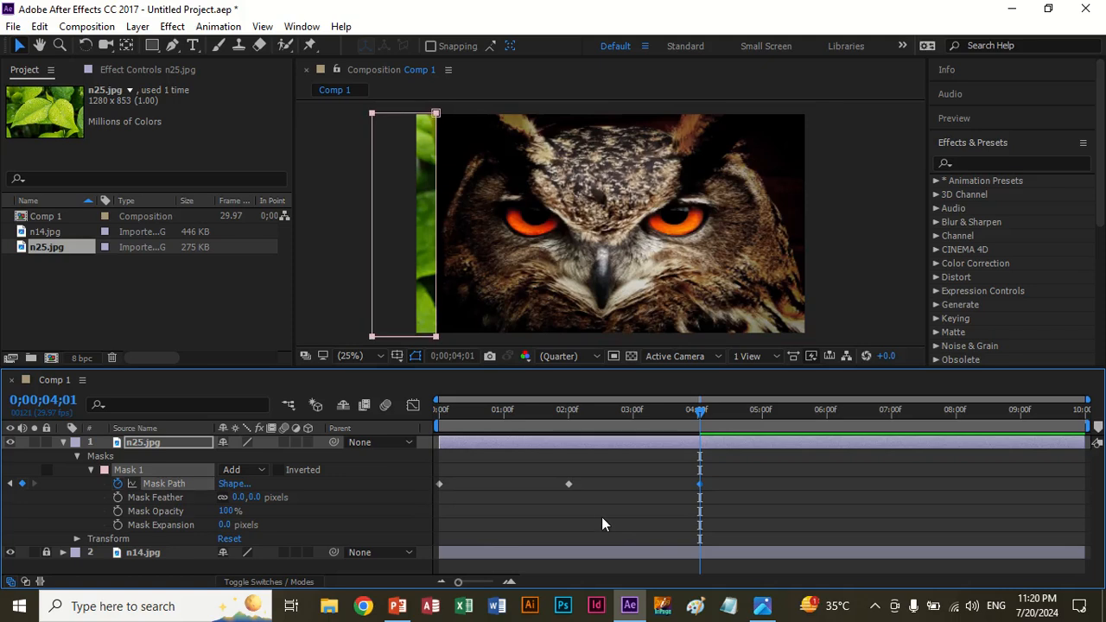
key(space)
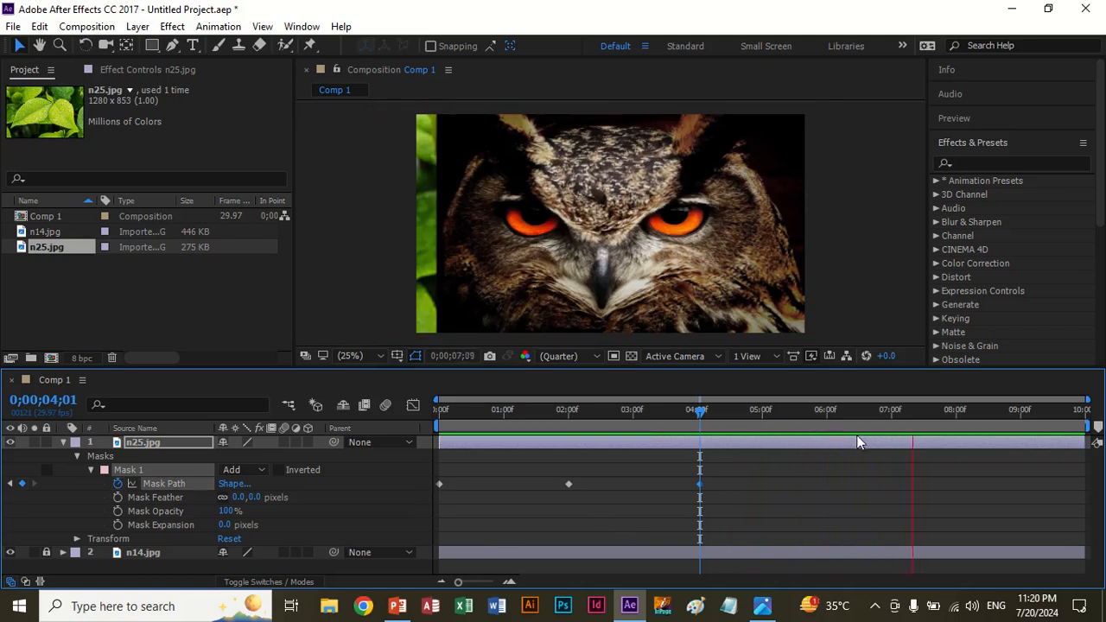
key(space)
Shorten the work area to end just past the last Mask Path keyframe and preview it from 0;00;00;00
drag(920, 410, 437, 423)
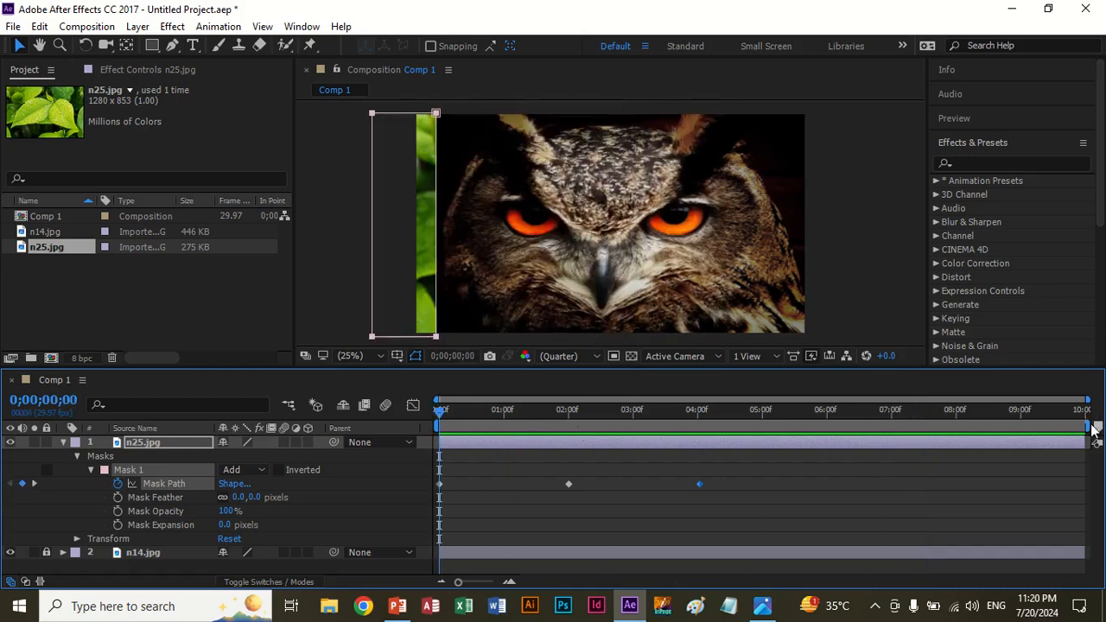
drag(1088, 424, 707, 438)
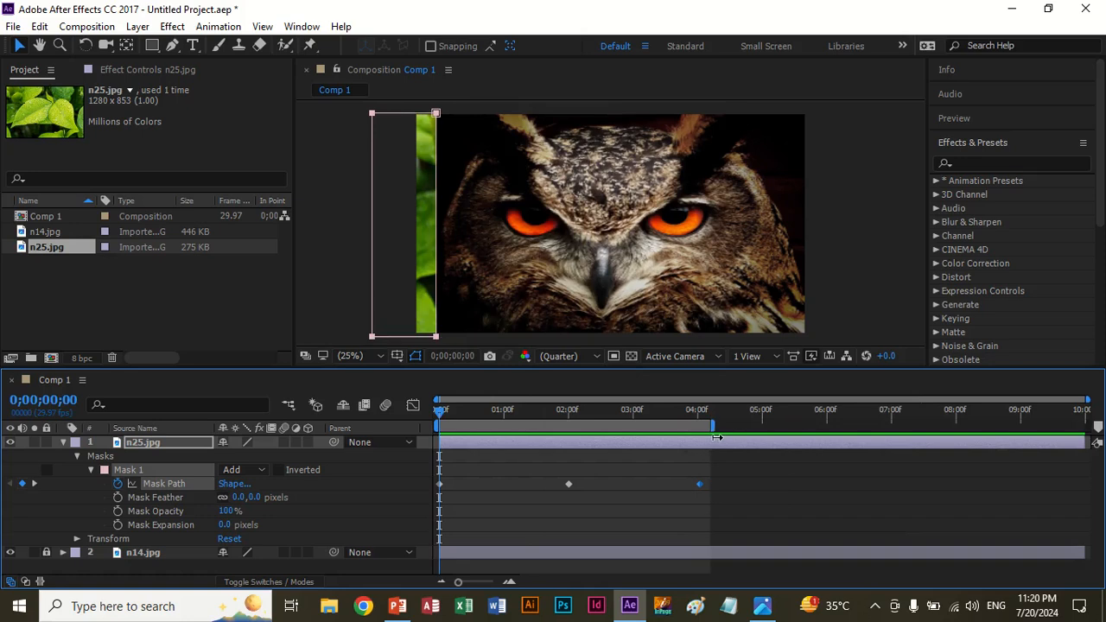
key(space)
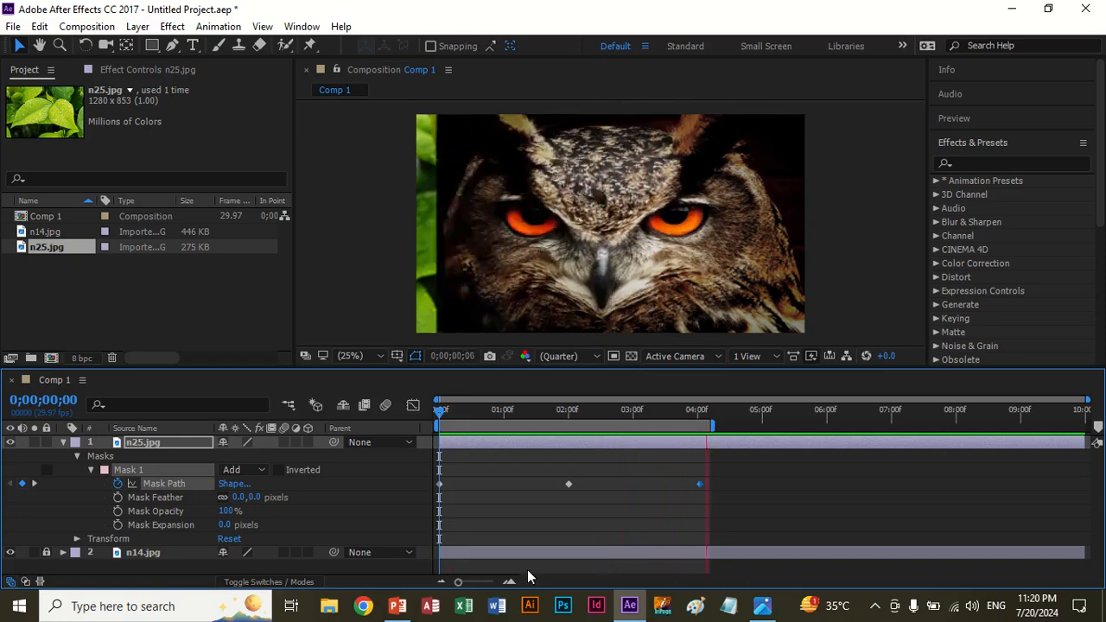
key(space)
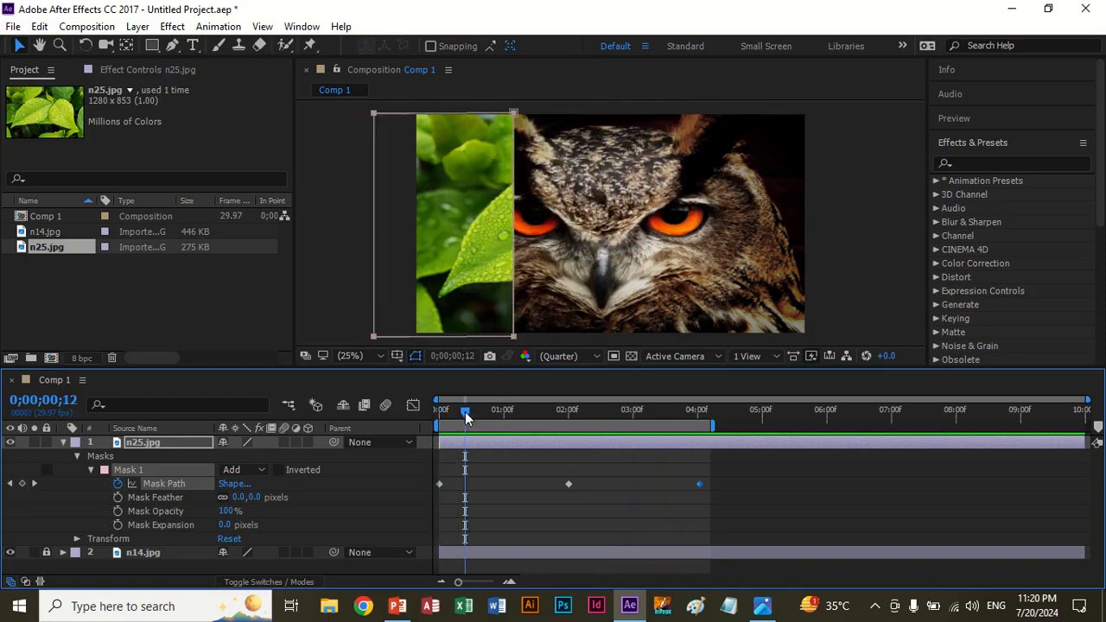
At 0;00;00;00, shift the n25.jpg mask left until it lies fully outside the composition, and preview the animation
drag(465, 411, 437, 418)
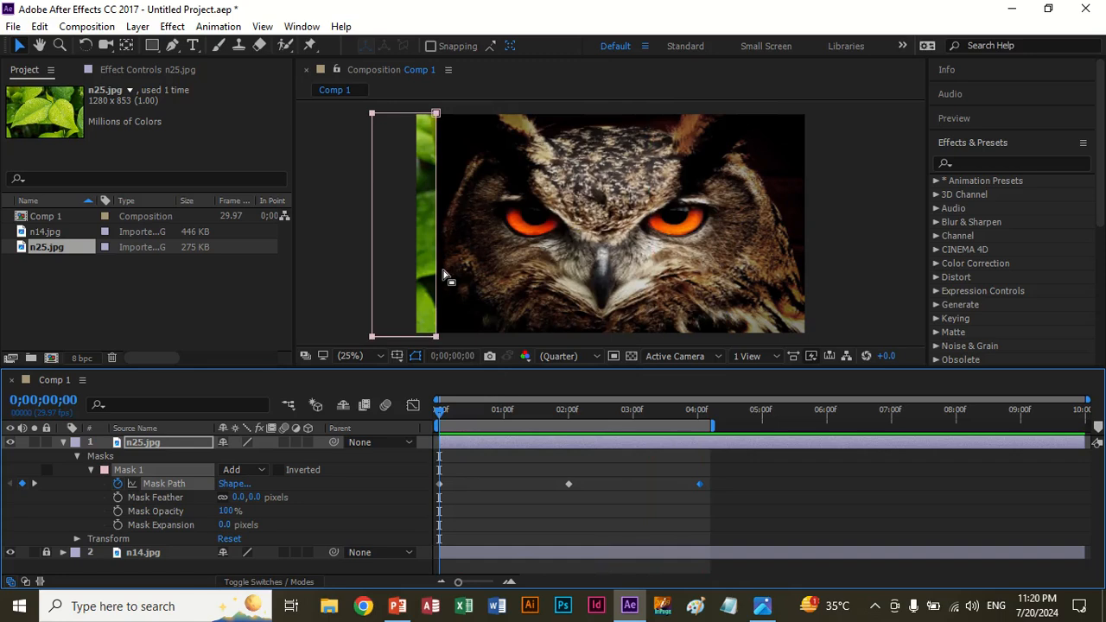
key(shift+Left)
key(shift+Left)
key(shift+Left)
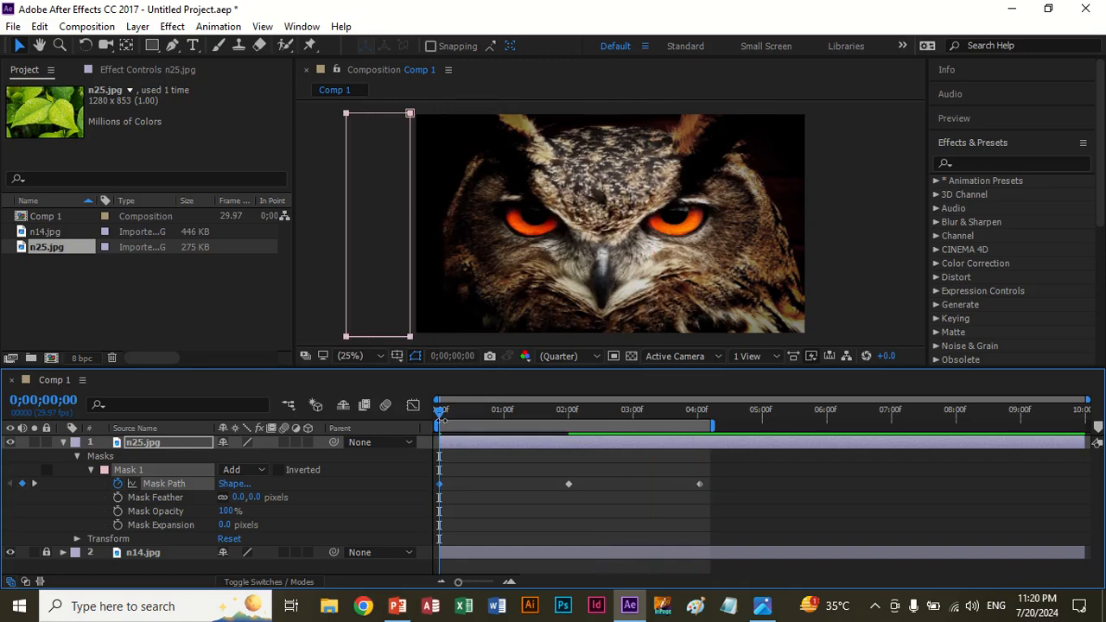
key(space)
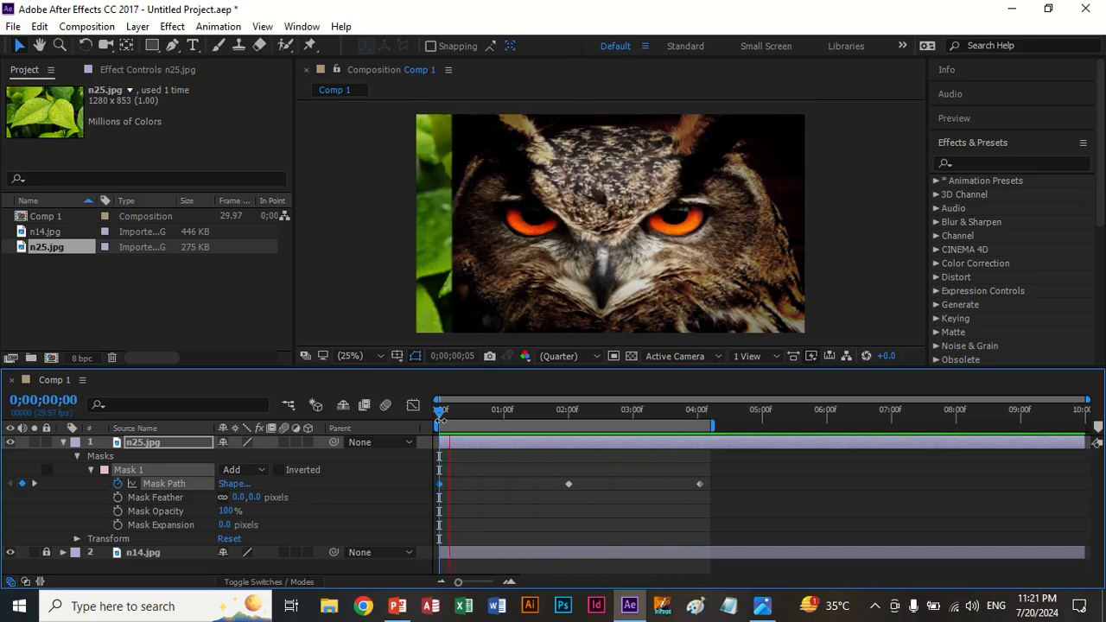
key(space)
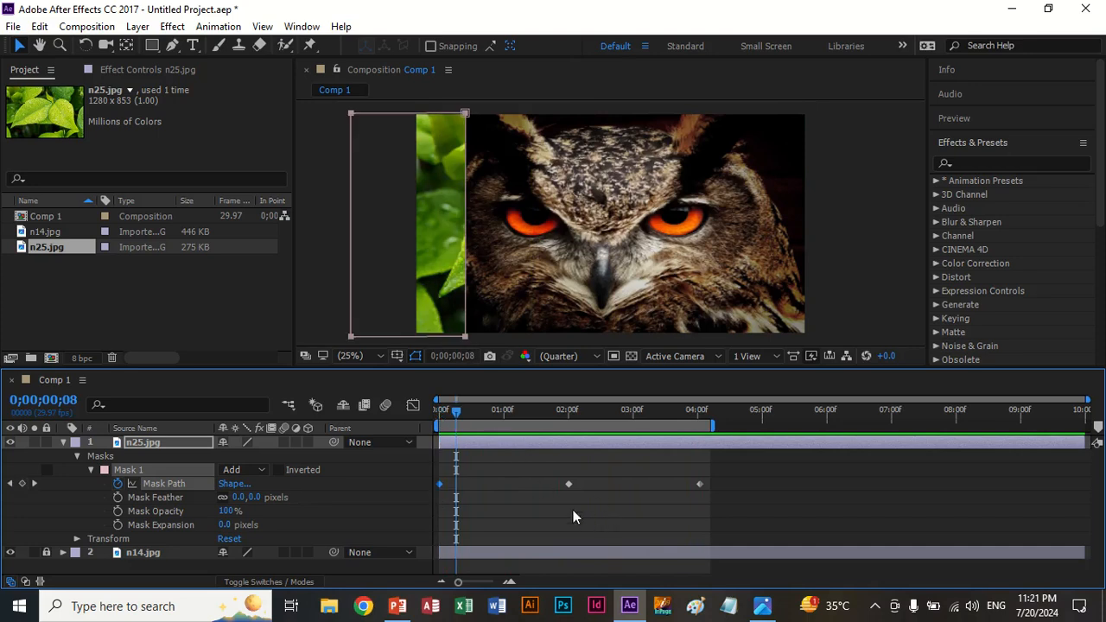
Delete the masked n25.jpg layer from Comp 1
click(63, 442)
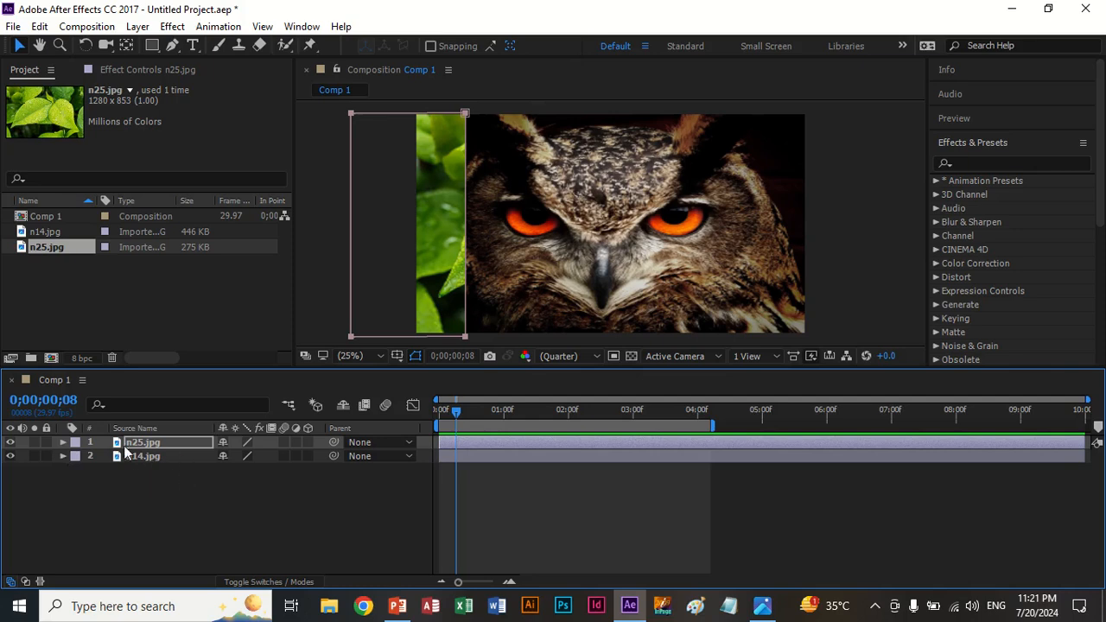
click(64, 445)
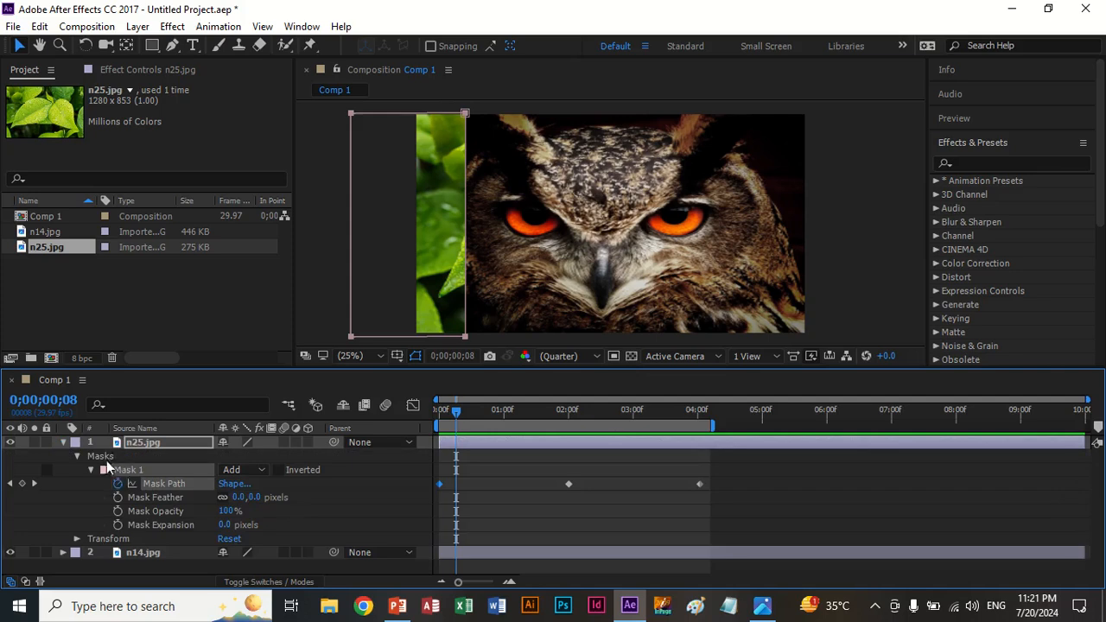
click(101, 457)
key(Delete)
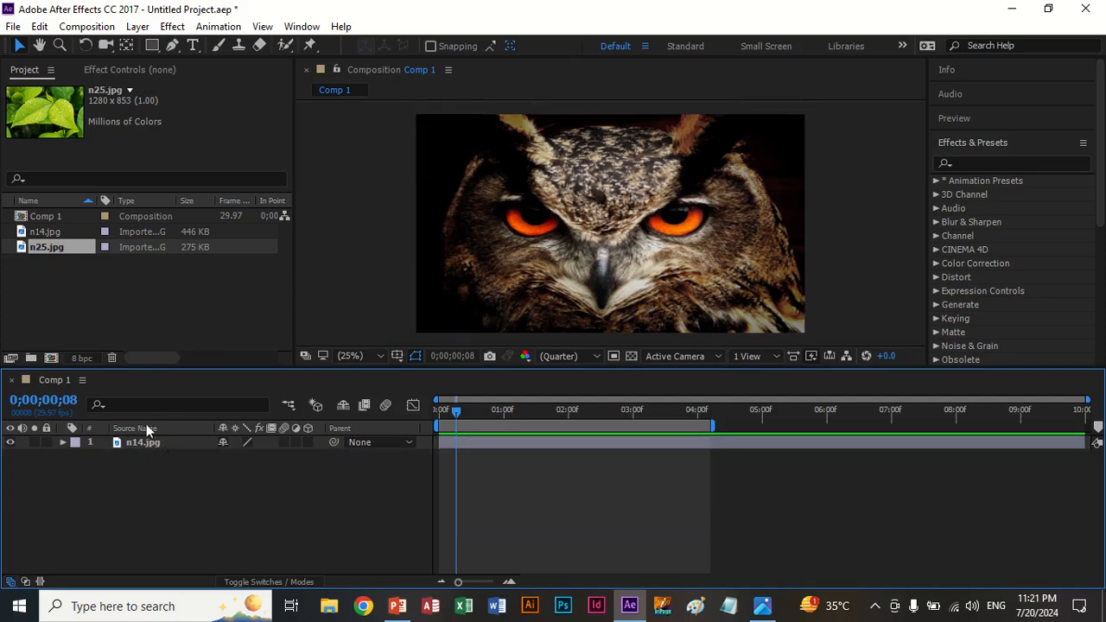
Add n25.jpg beneath the n14.jpg layer and fit it to the composition
click(47, 232)
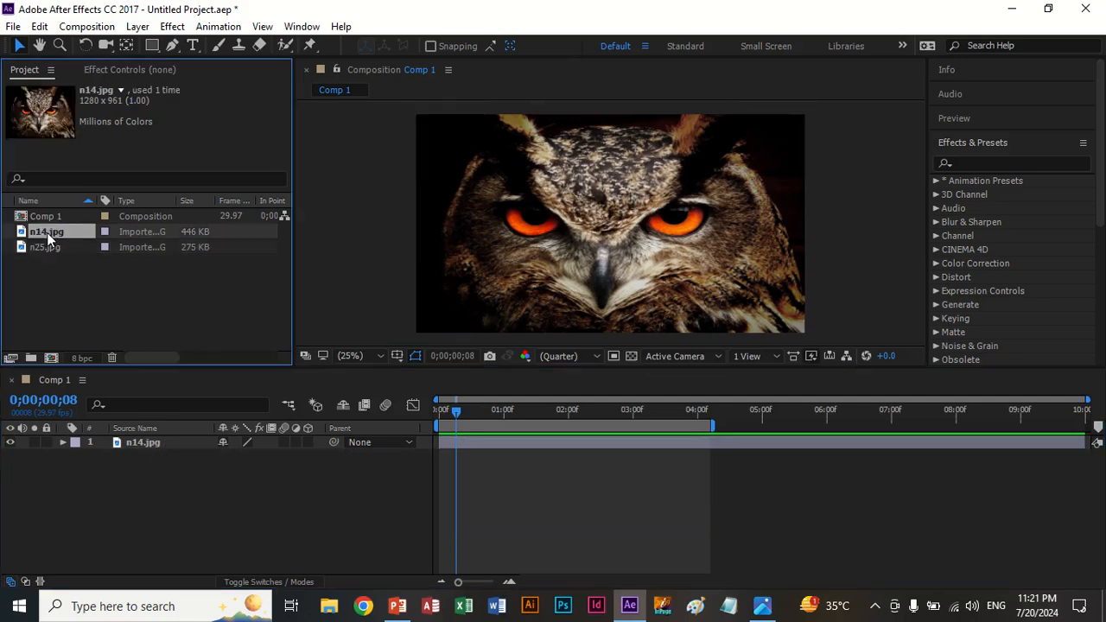
click(46, 248)
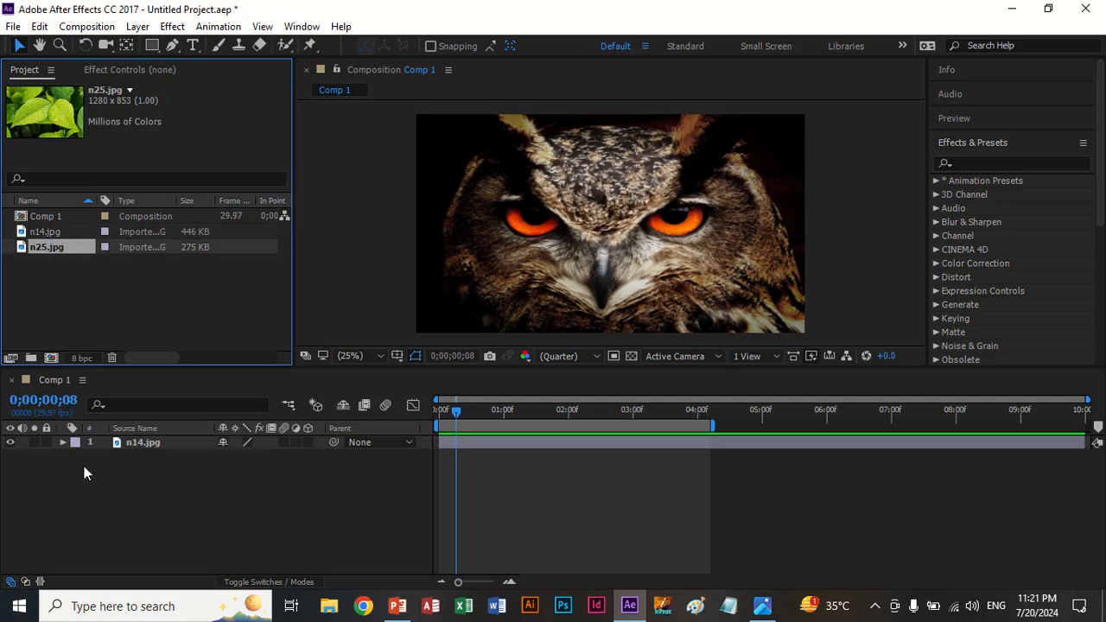
drag(65, 246, 113, 478)
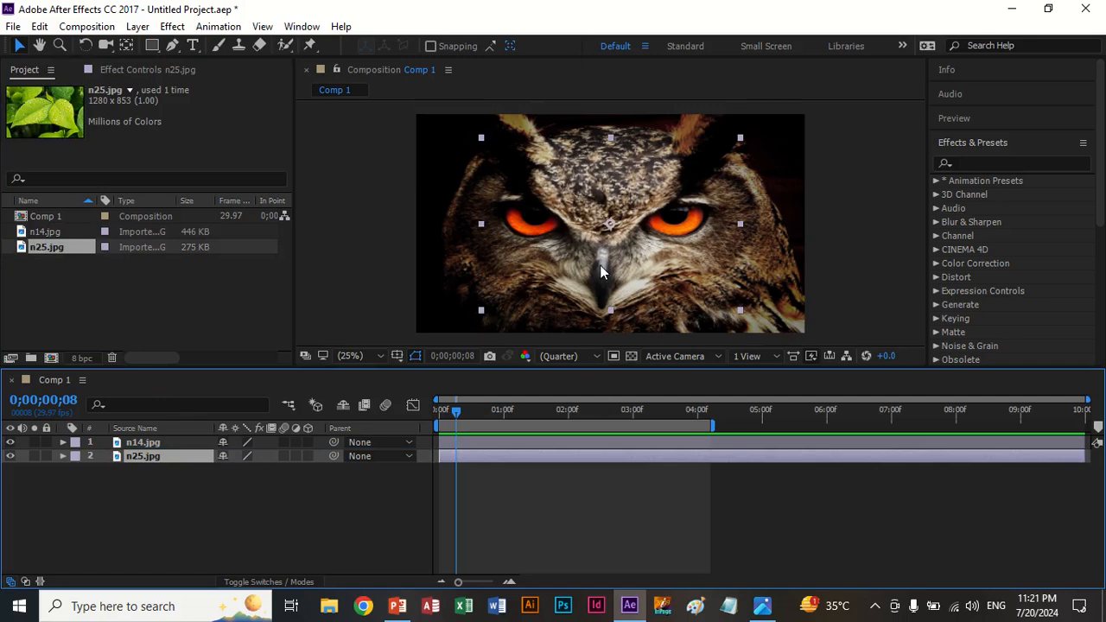
right_click(606, 212)
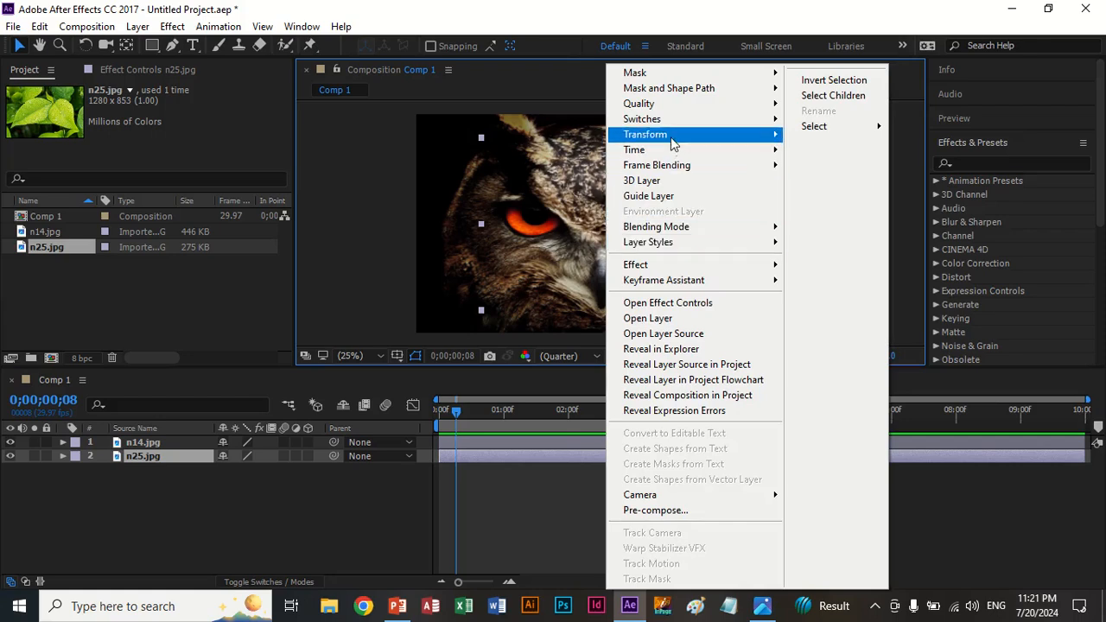
mouse_move(678, 135)
click(871, 352)
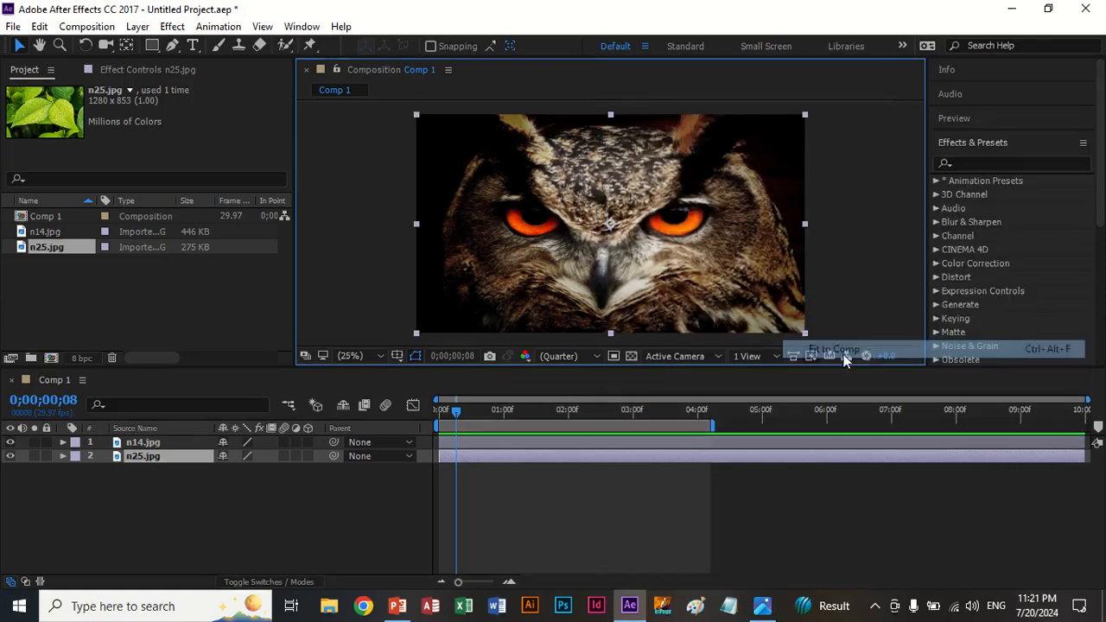
Draw a full-height rectangular mask over the left strip of the n14.jpg layer and start Mask Path keyframing at 0;00;00;00
click(158, 444)
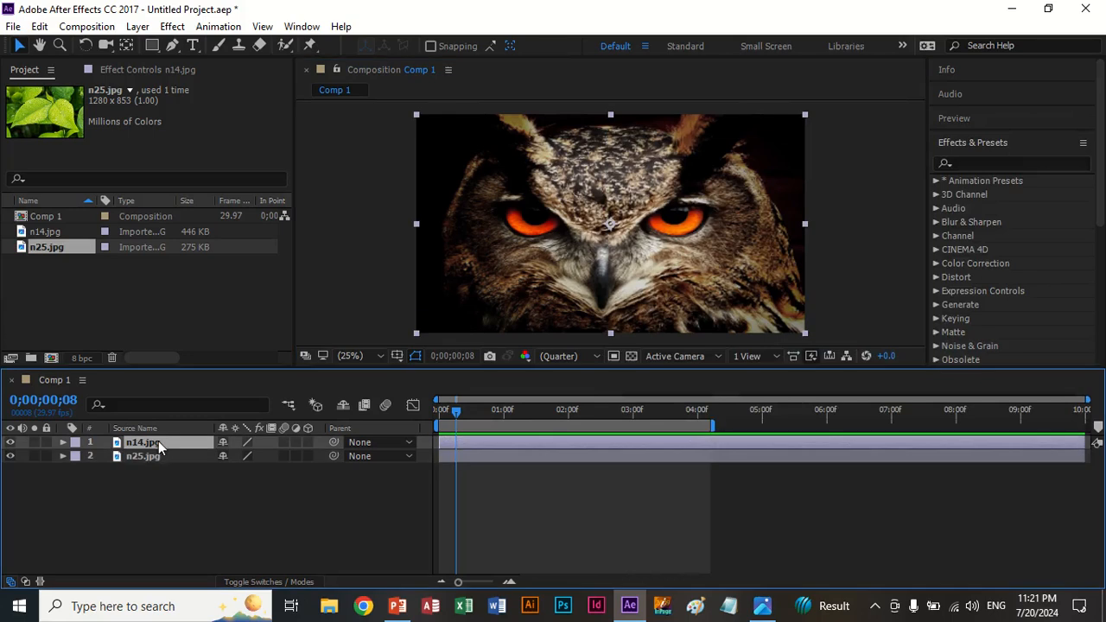
click(152, 45)
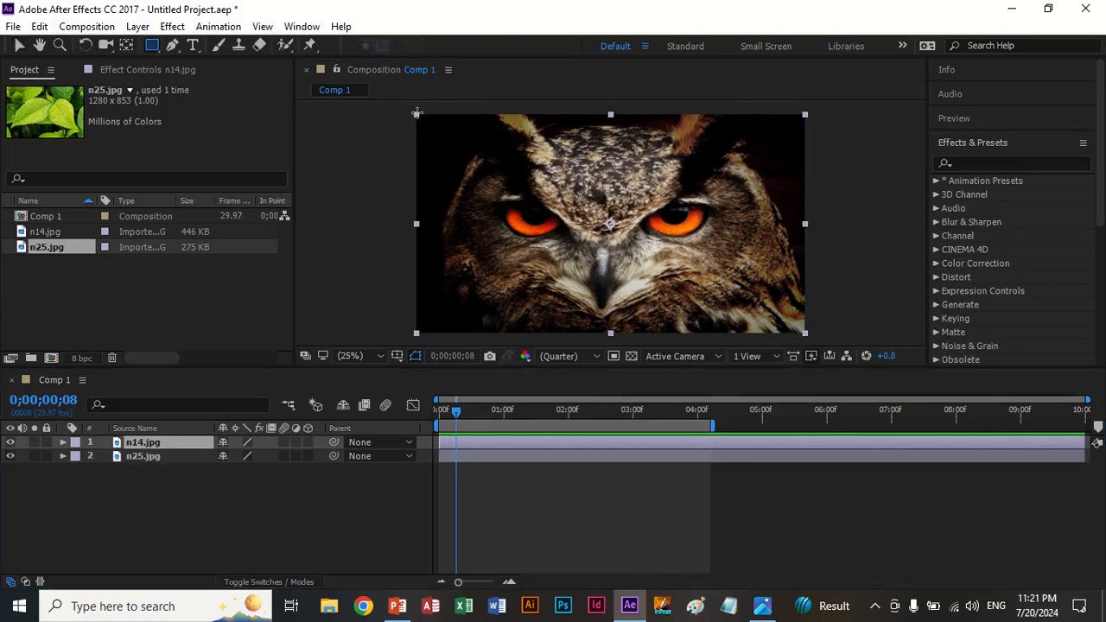
mouse_move(417, 113)
mouse_down()
mouse_move(482, 185)
mouse_move(497, 335)
mouse_up()
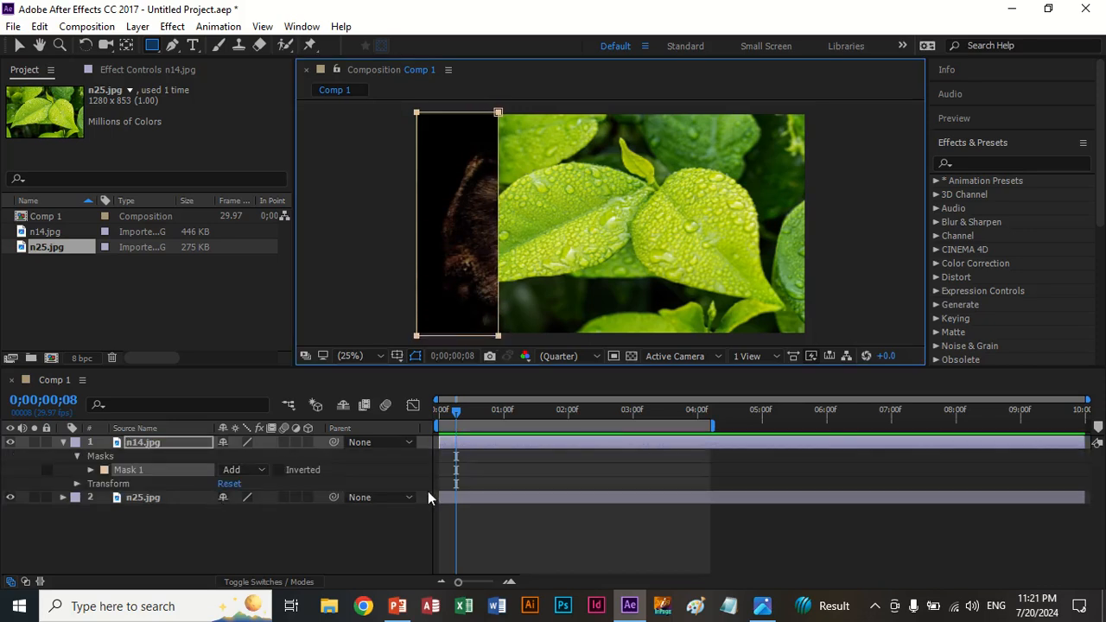
drag(462, 422, 439, 413)
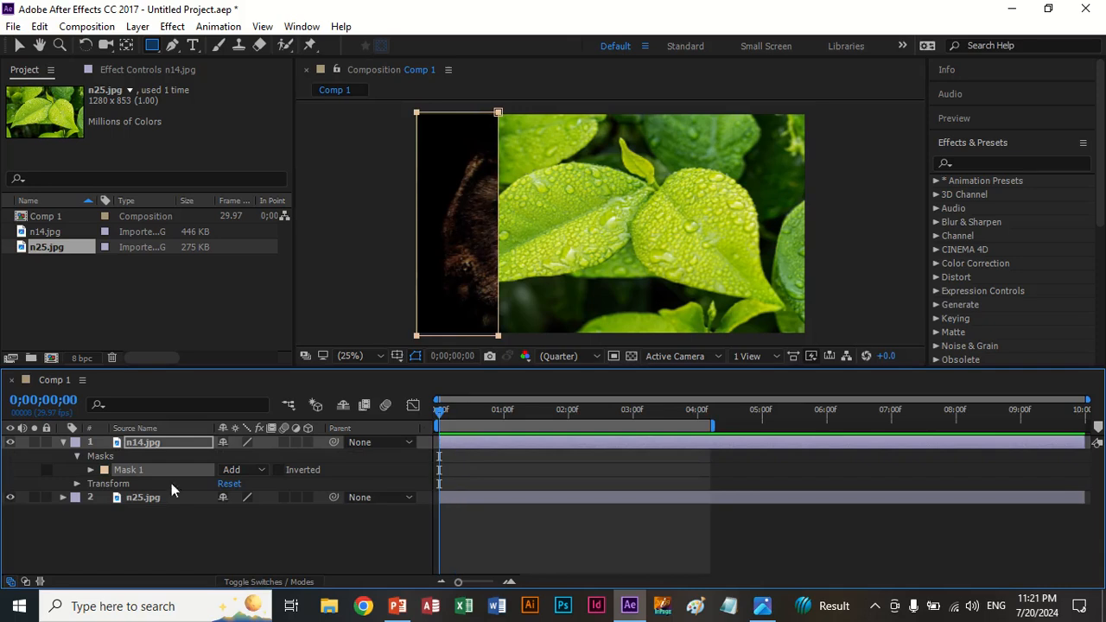
click(90, 469)
click(119, 484)
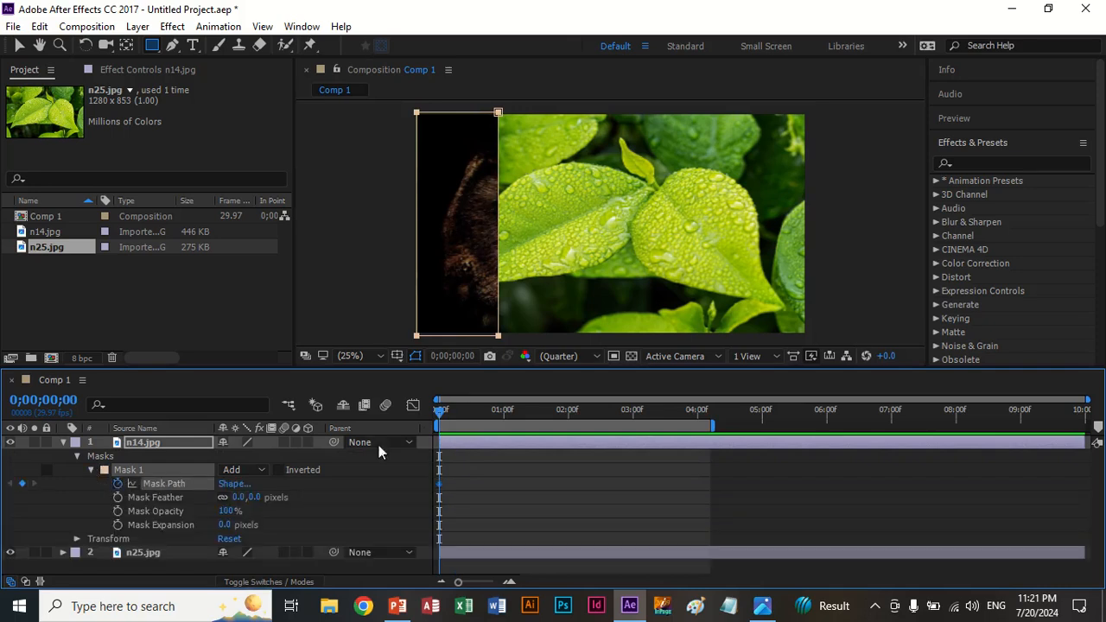
At 0;00;04;05, extend the n14.jpg mask's right edge just past the composition's right side, and preview the Mask Path animation
drag(442, 413, 709, 416)
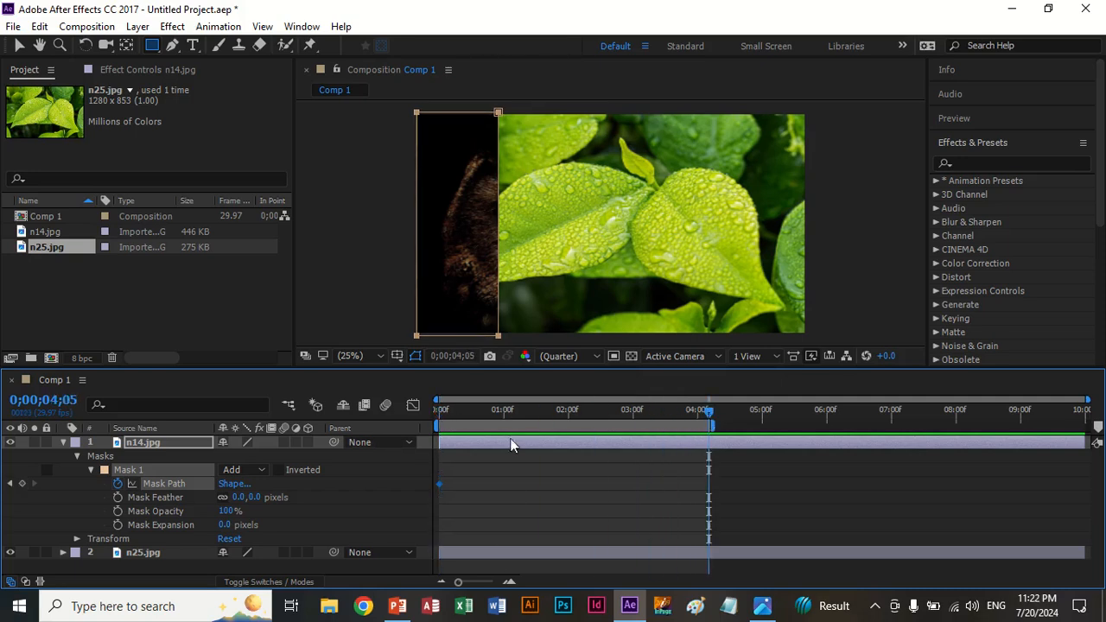
click(19, 46)
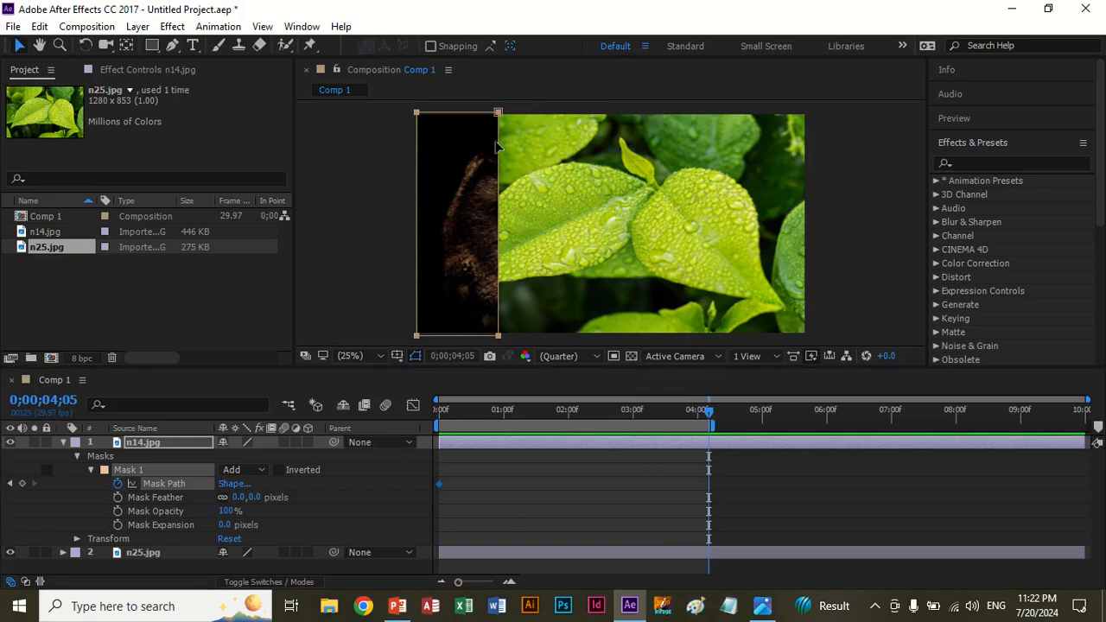
click(500, 337)
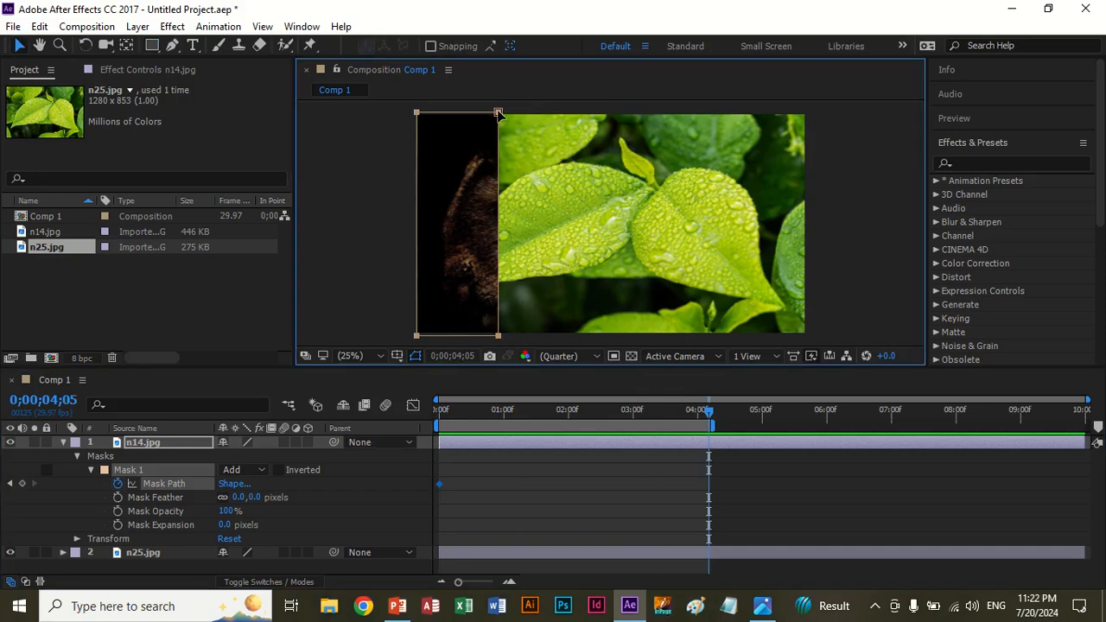
click(381, 142)
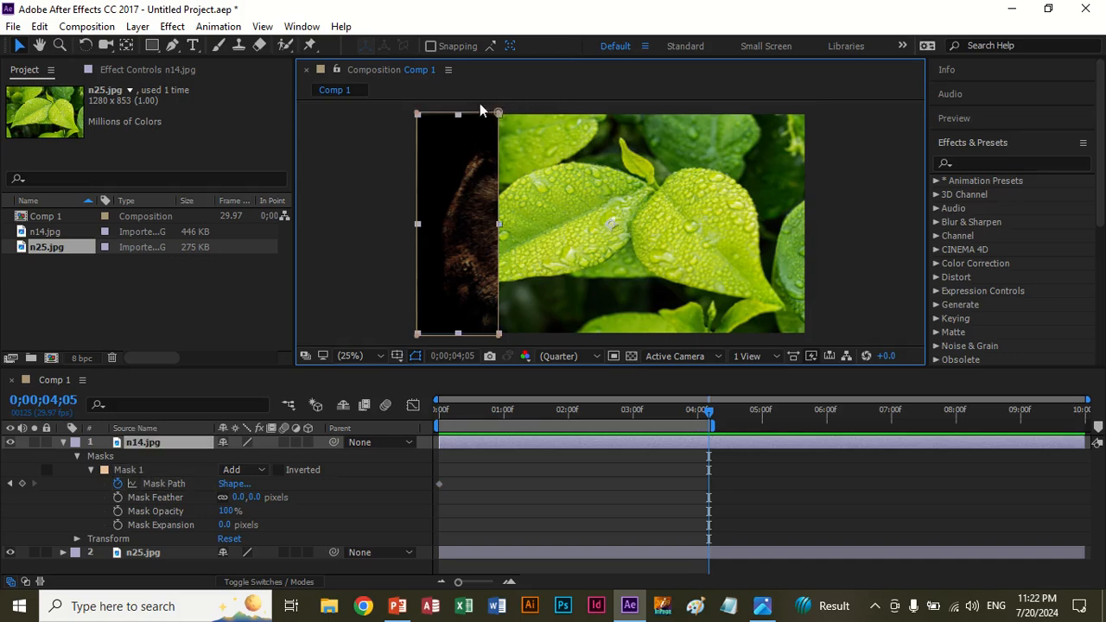
click(499, 114)
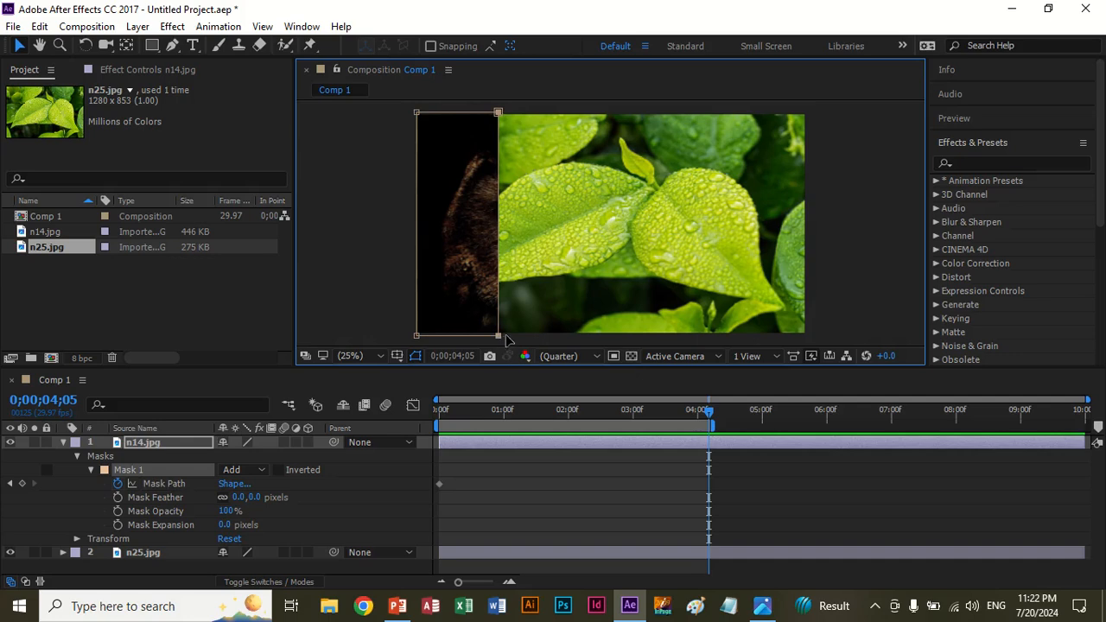
drag(501, 341, 816, 340)
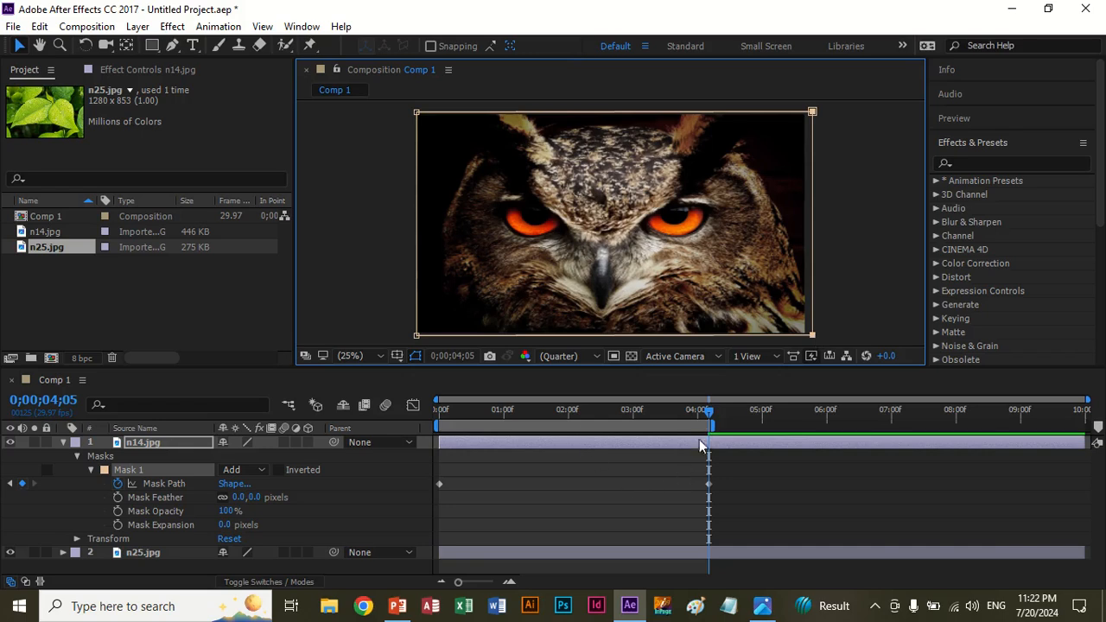
drag(708, 415, 390, 433)
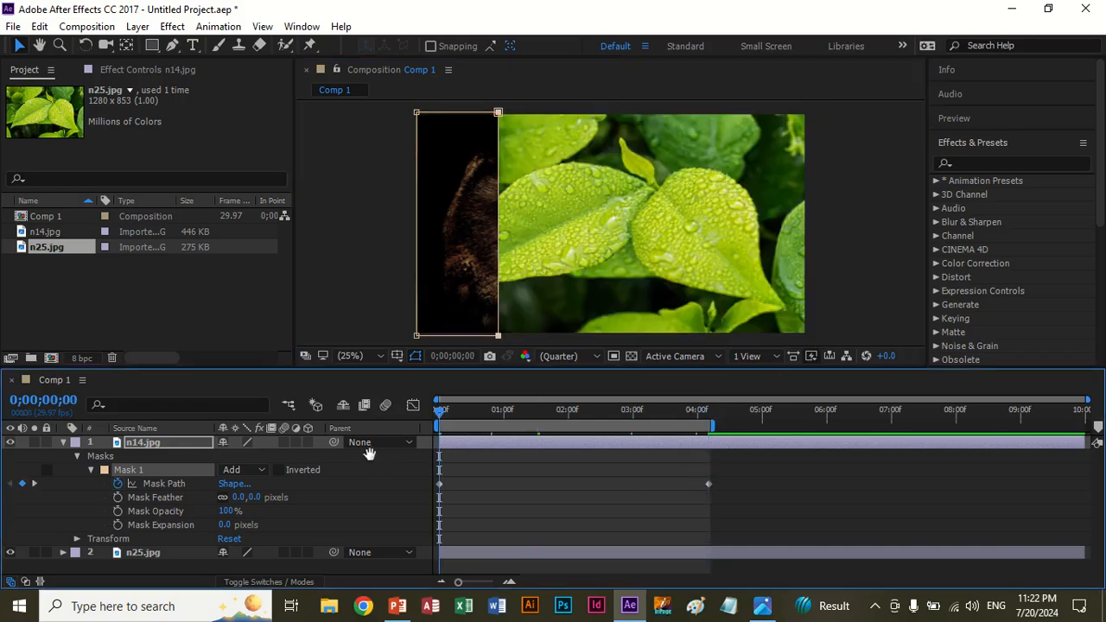
key(space)
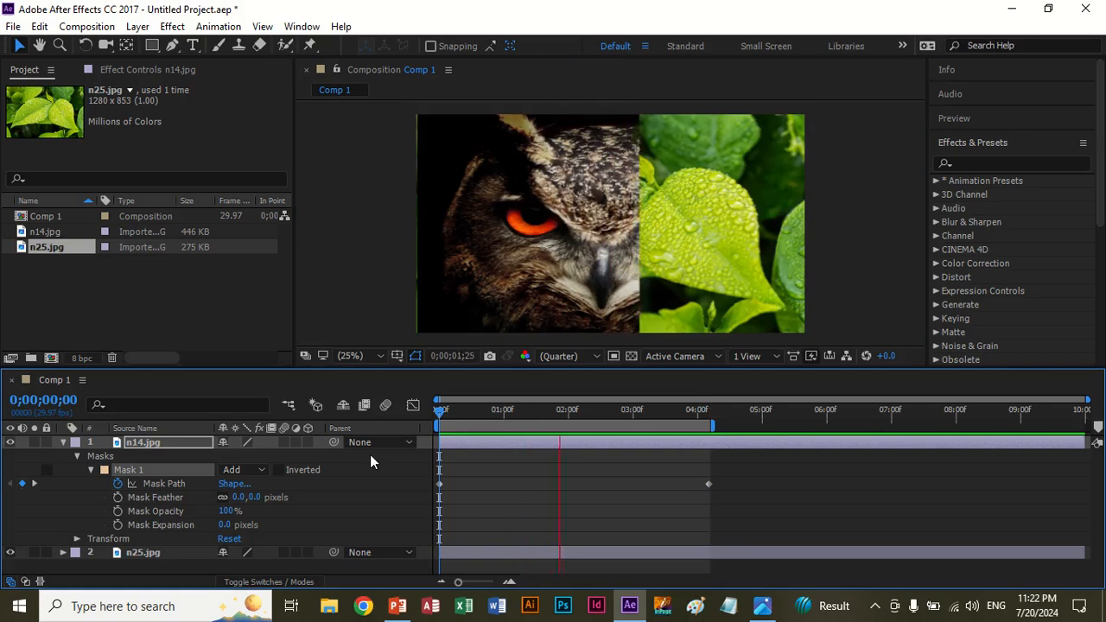
key(space)
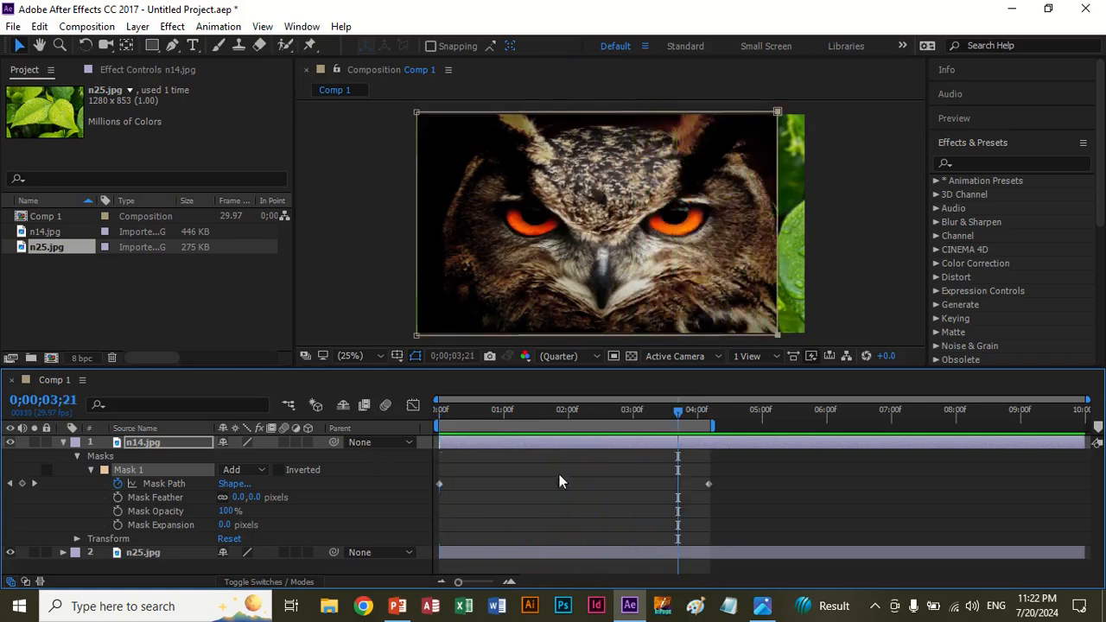
Remove the Mask Path keyframes from the n14.jpg mask and start Mask Feather keyframing at 0;00;00;00
click(709, 484)
key(Delete)
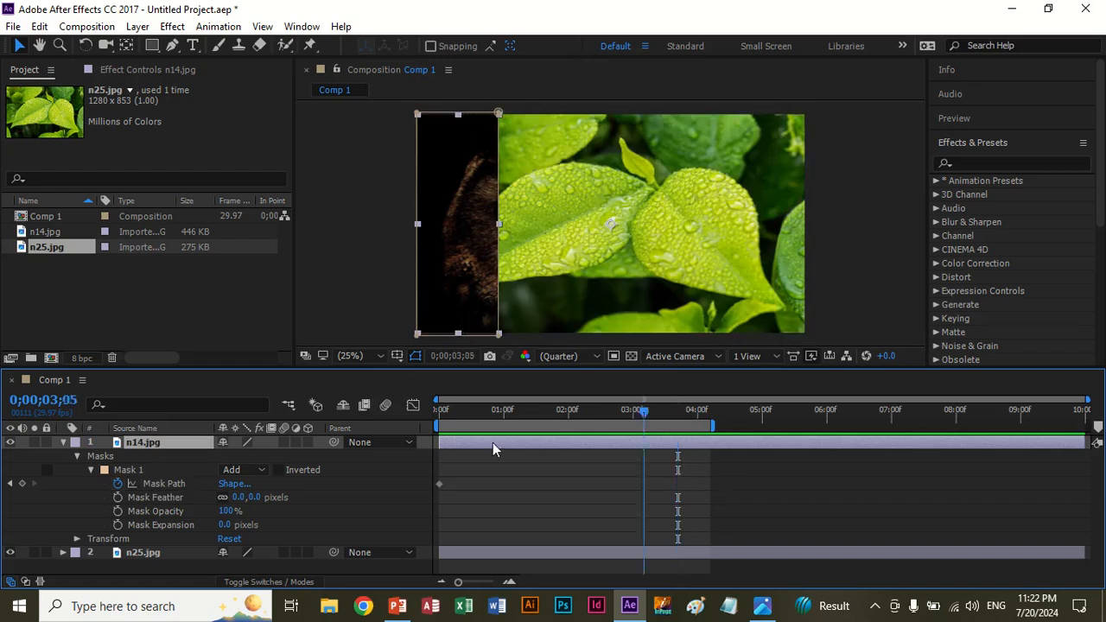
key(Home)
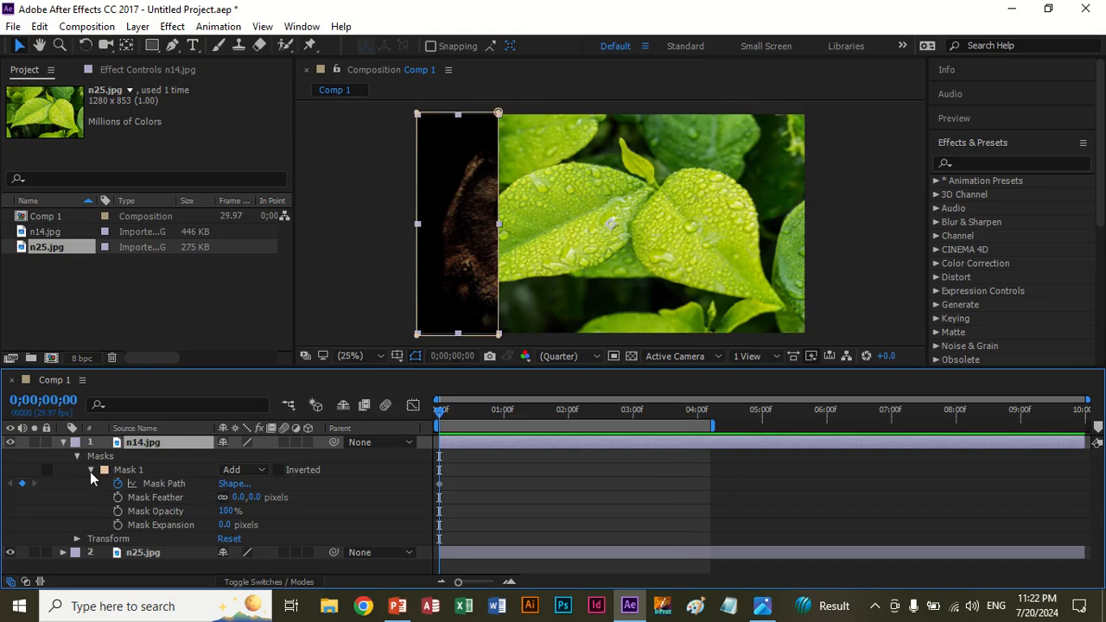
click(91, 470)
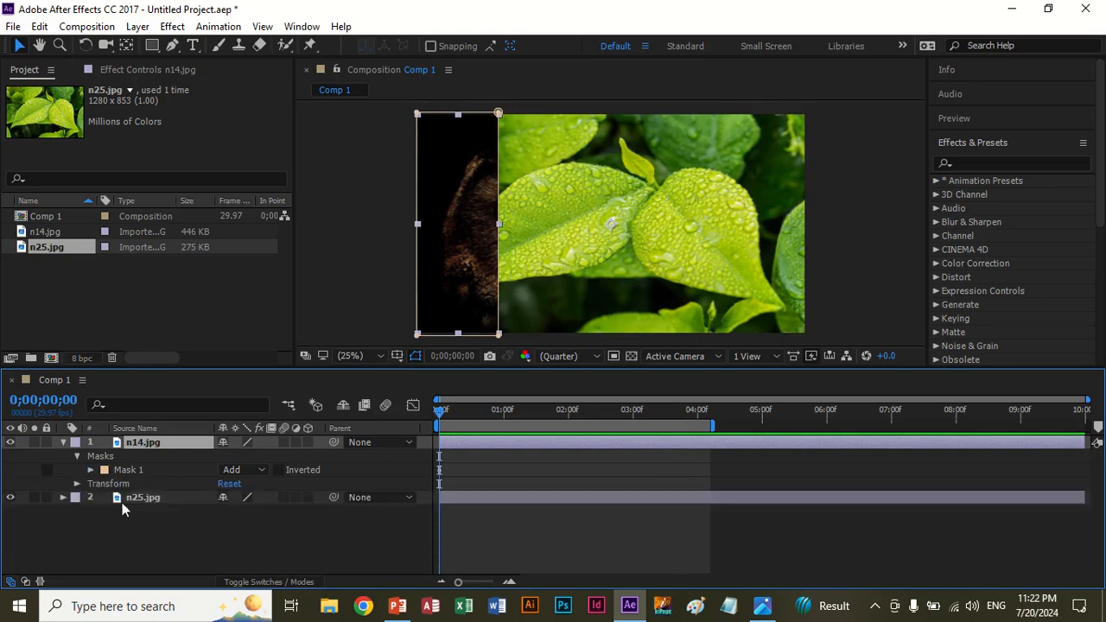
click(91, 470)
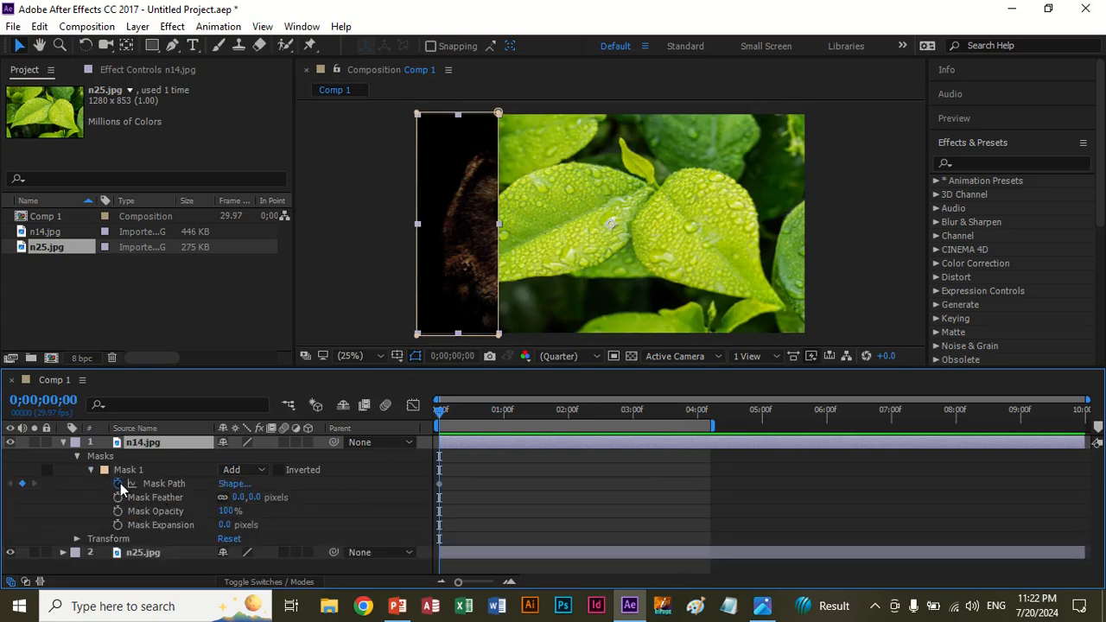
click(118, 498)
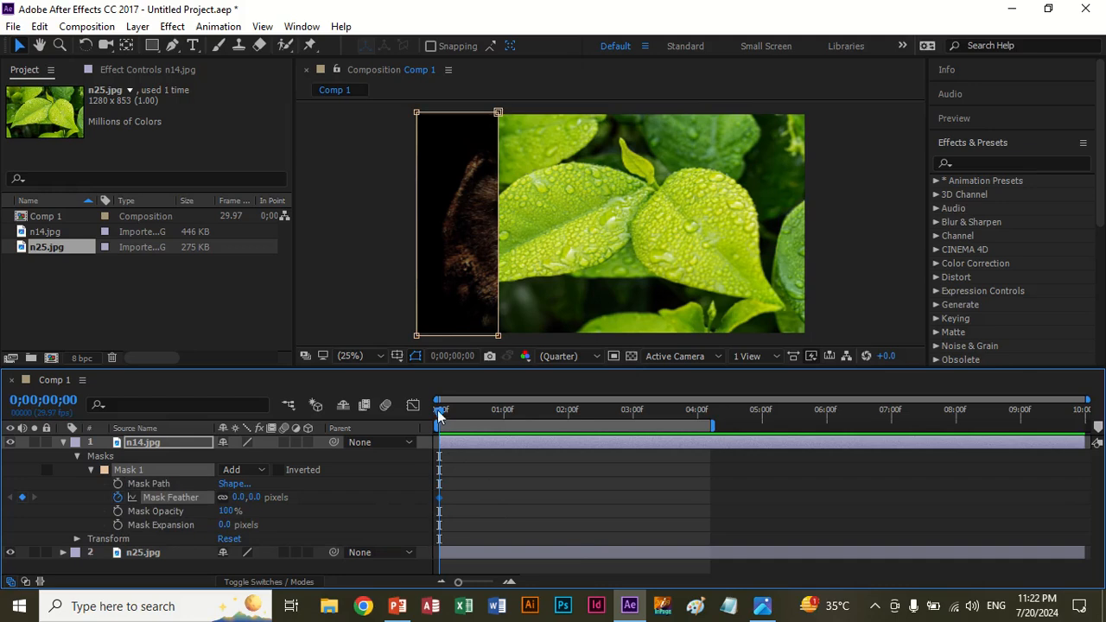
At 0;00;01;29, widen the n14.jpg mask by moving its right edge to about two-thirds of the composition's width
drag(438, 415, 566, 420)
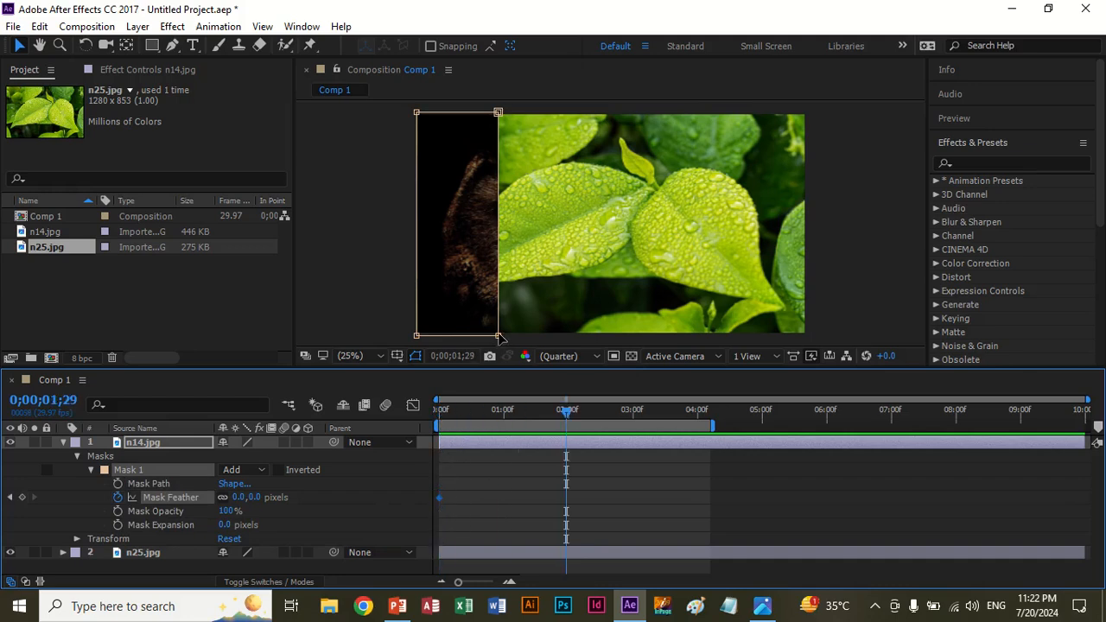
drag(478, 92, 509, 330)
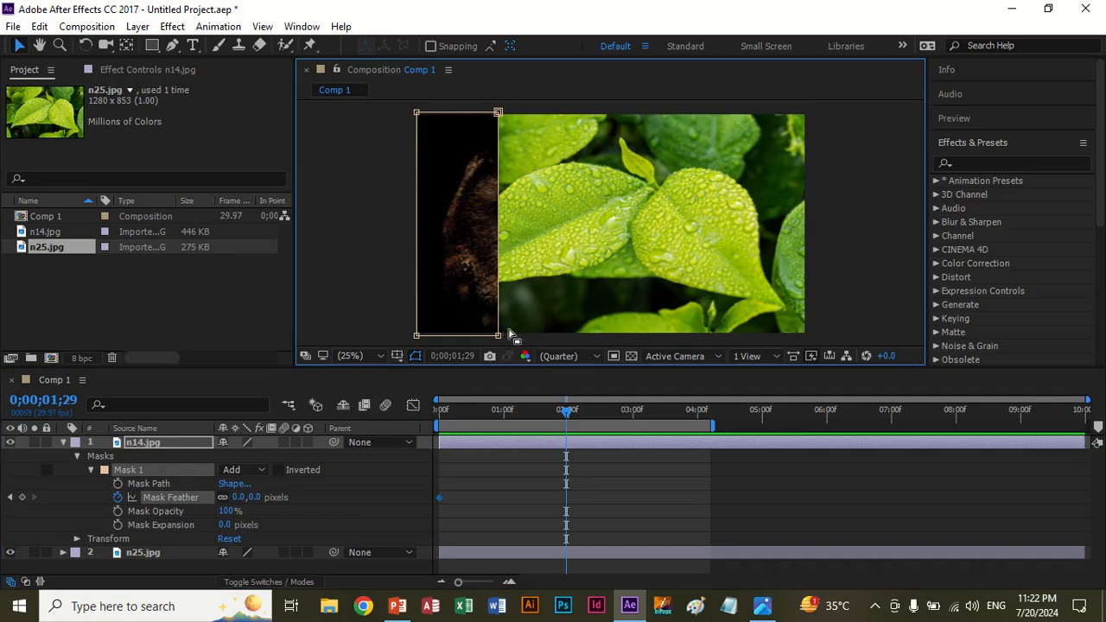
click(501, 342)
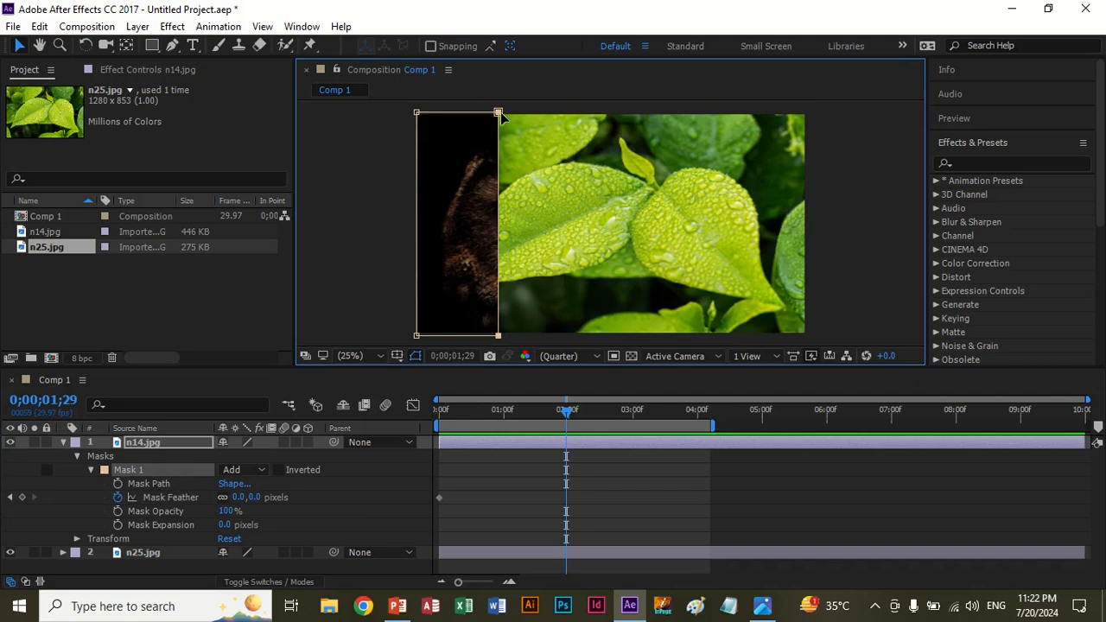
drag(500, 114, 663, 114)
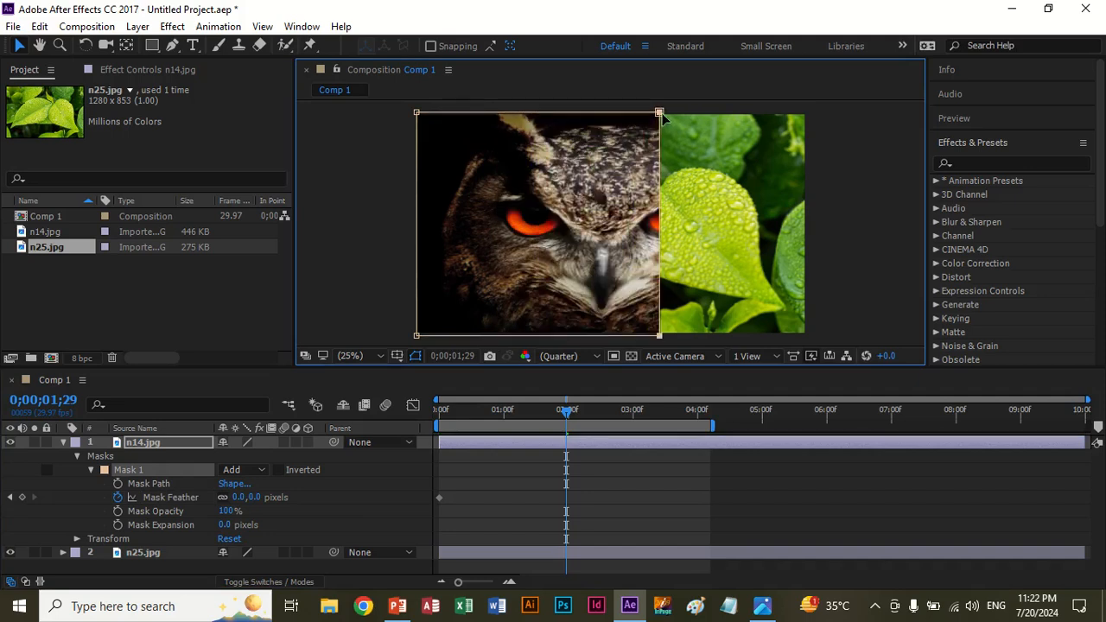
Unlink the Mask Feather dimensions, keyframe a horizontal feather of 205 pixels, and move that keyframe to just after the 4-second mark
click(229, 499)
click(223, 498)
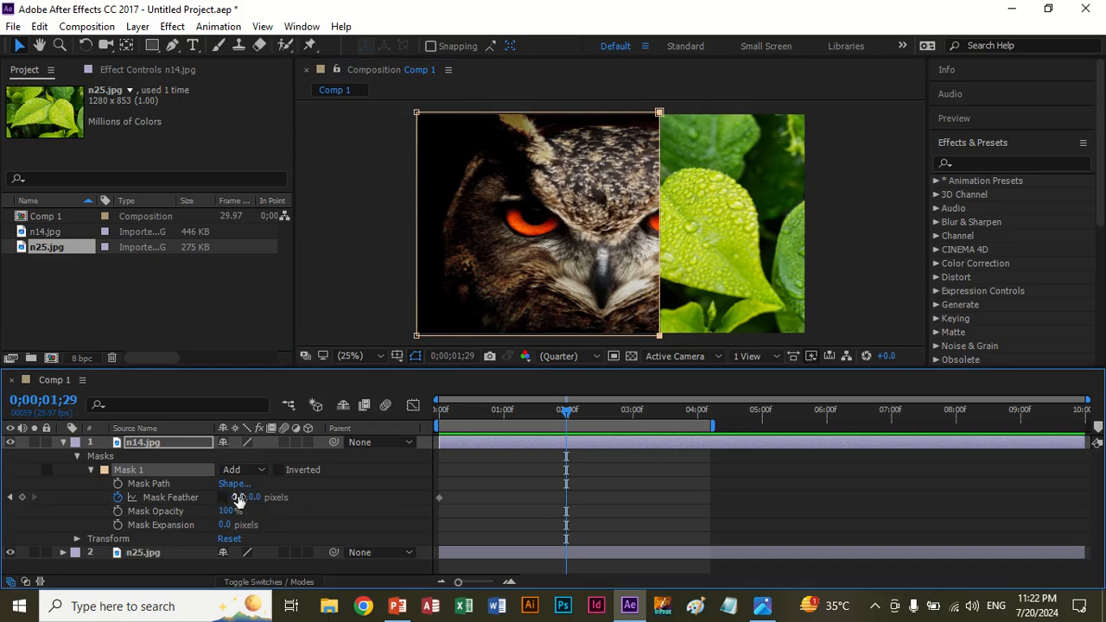
drag(253, 499, 410, 508)
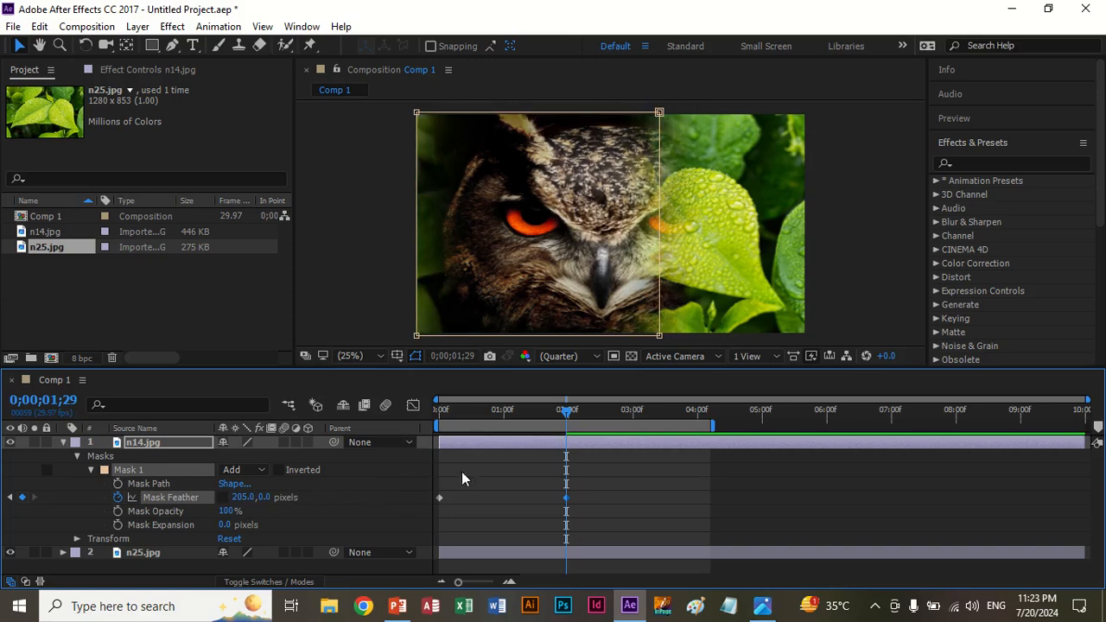
drag(566, 412, 706, 489)
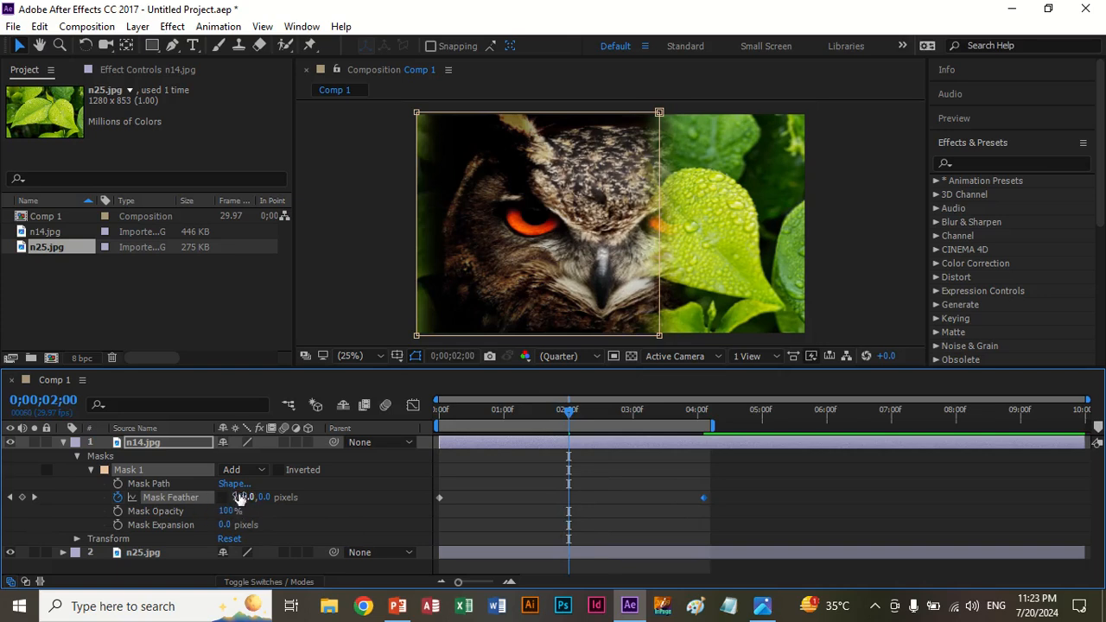
Try a 650-pixel horizontal Mask Feather at 0;00;02;00 with the mask narrowed to a thin left strip, and preview it
drag(242, 496, 698, 508)
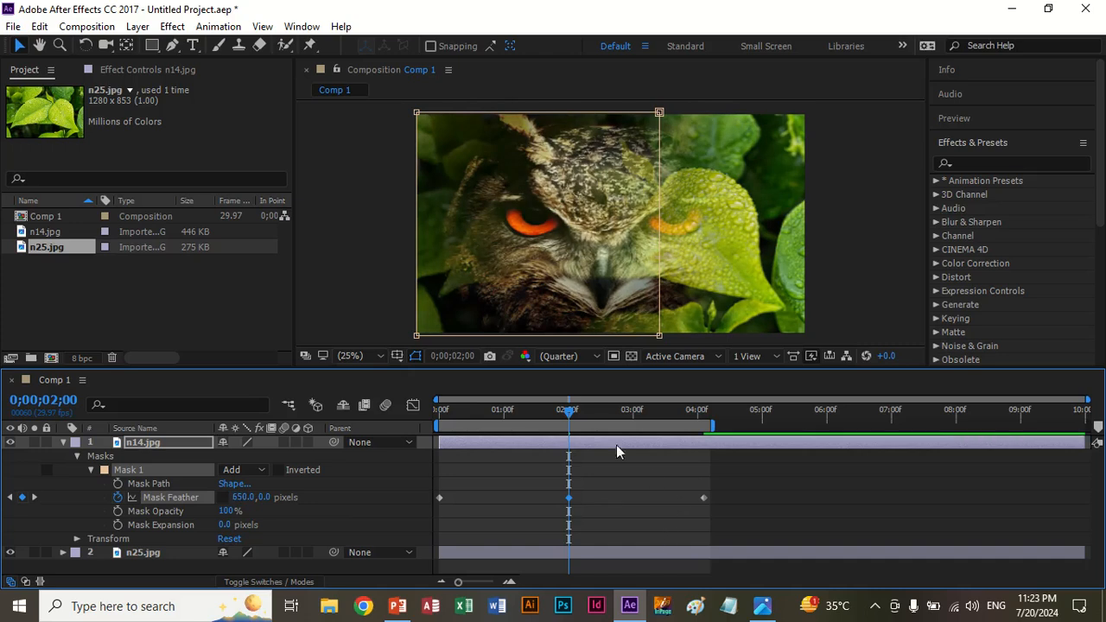
drag(568, 416, 401, 410)
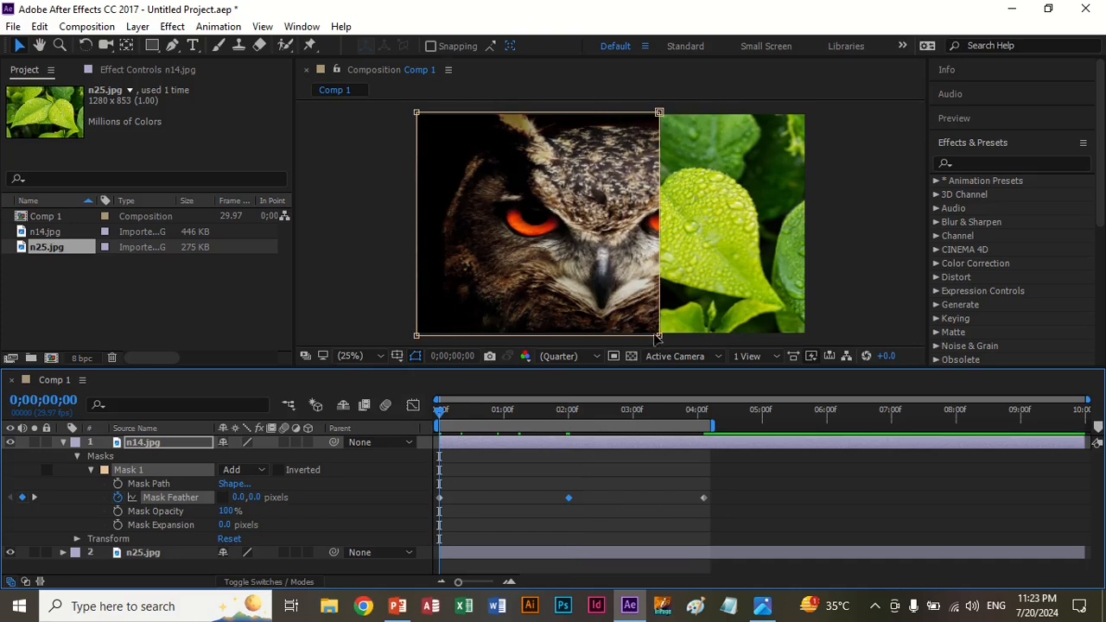
drag(659, 337, 564, 334)
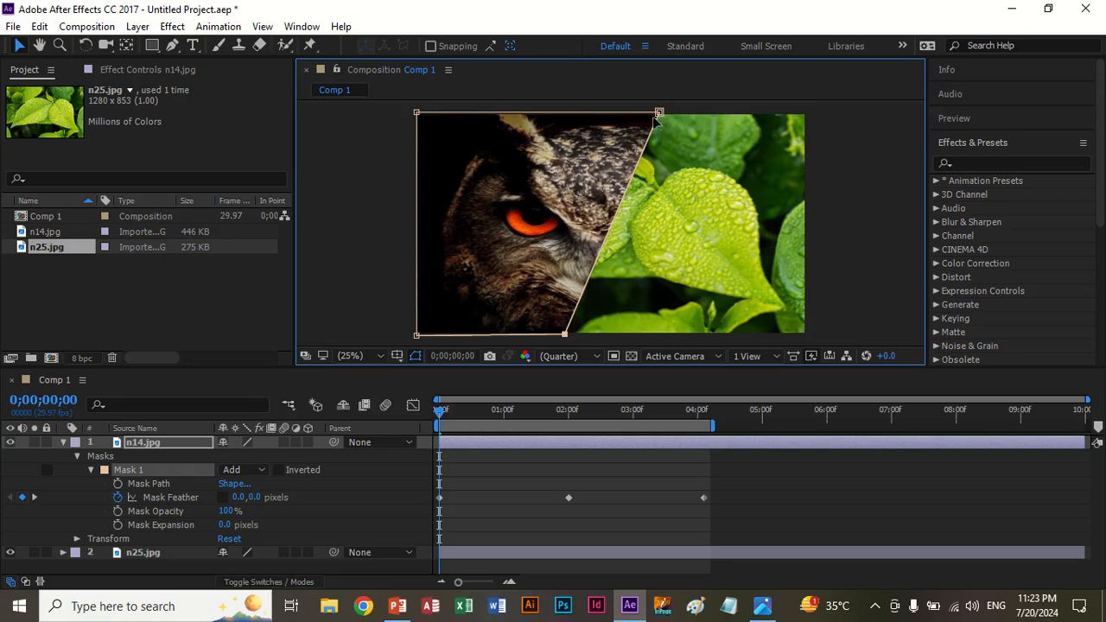
drag(659, 114, 439, 115)
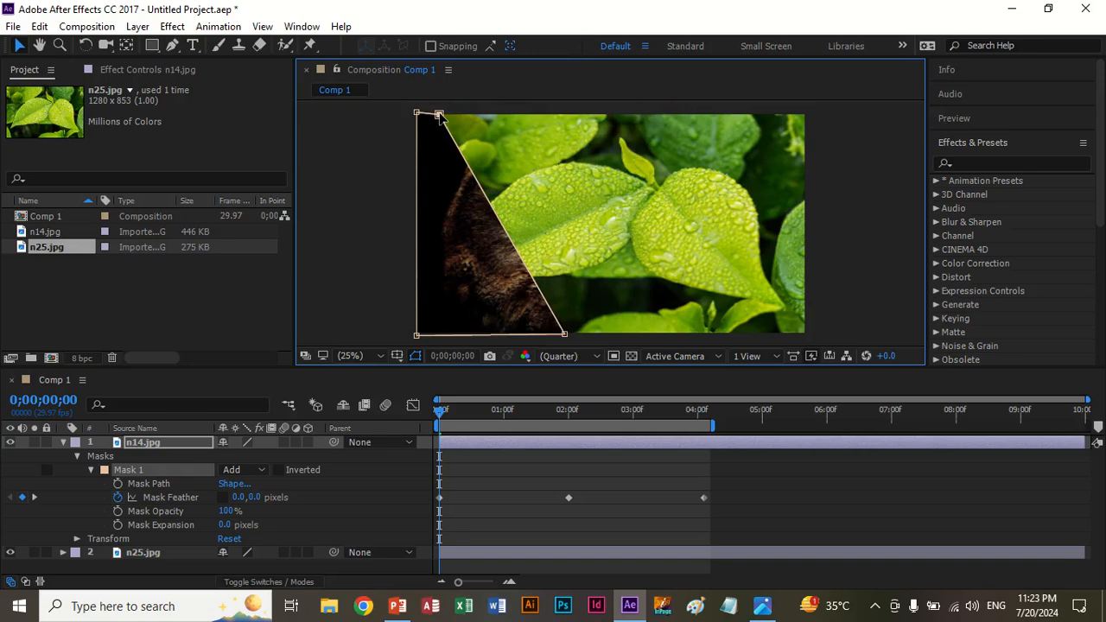
drag(566, 335, 437, 334)
key(space)
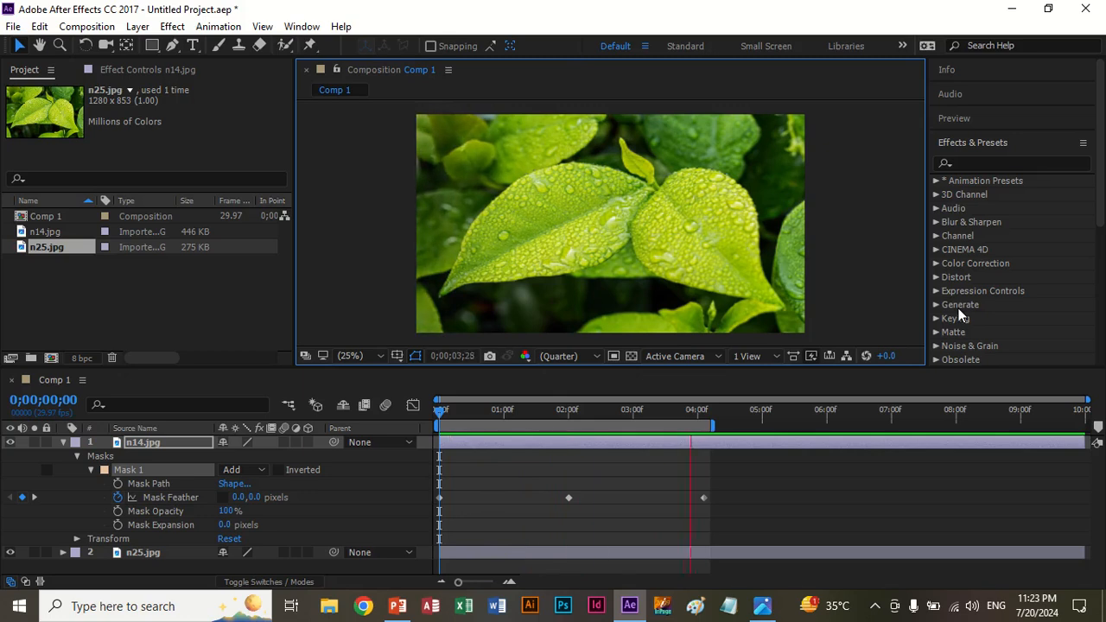
key(space)
Undo the mask narrowing and the 650-pixel Mask Feather keyframe at 0;00;02;00
key(ctrl+z)
key(ctrl+z)
key(ctrl+z)
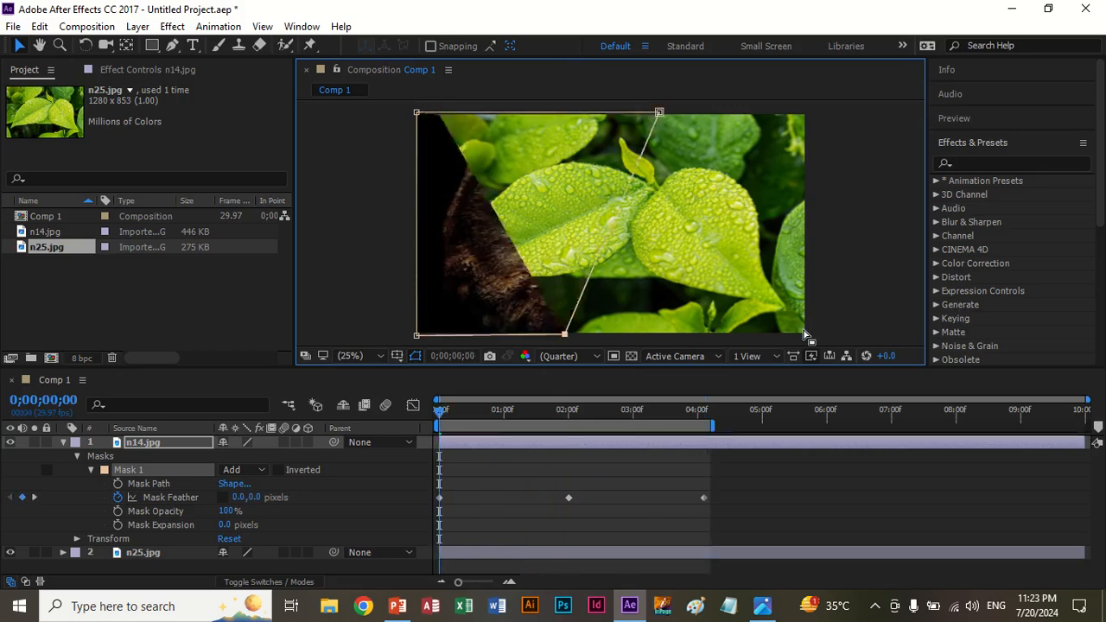
key(k)
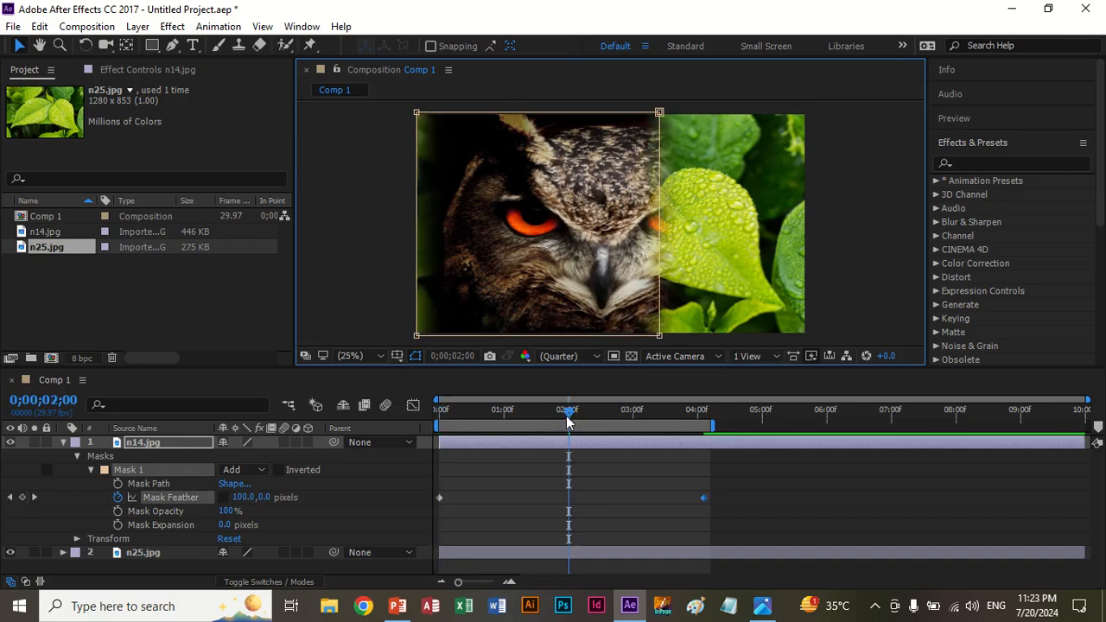
Preview the Mask Feather animation from 0;00;00;00 and return to the start of the composition
drag(568, 421, 455, 424)
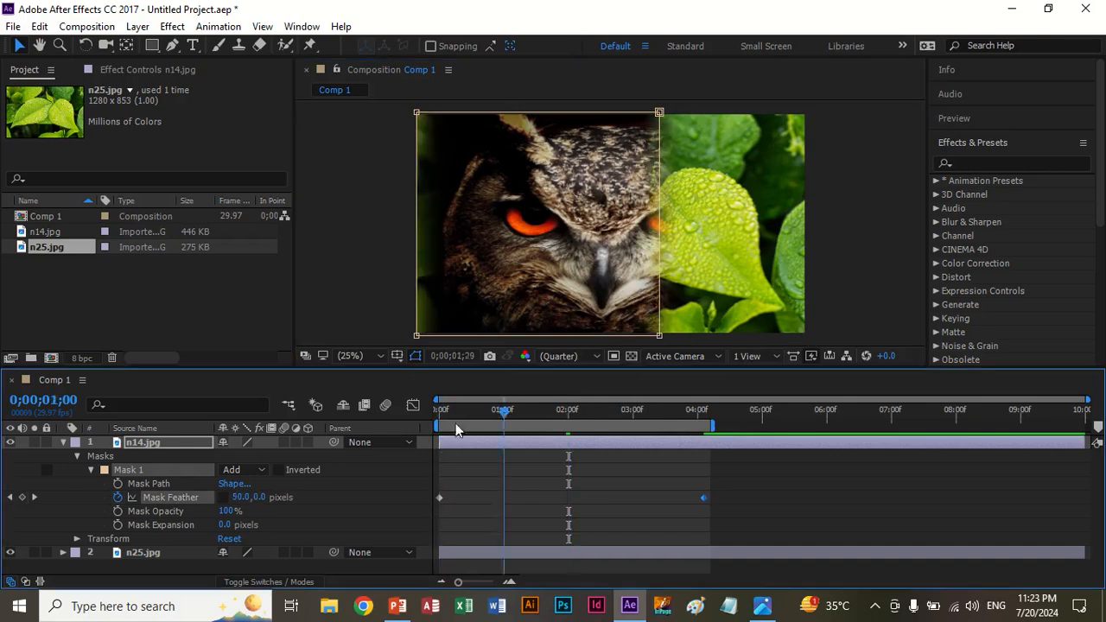
key(space)
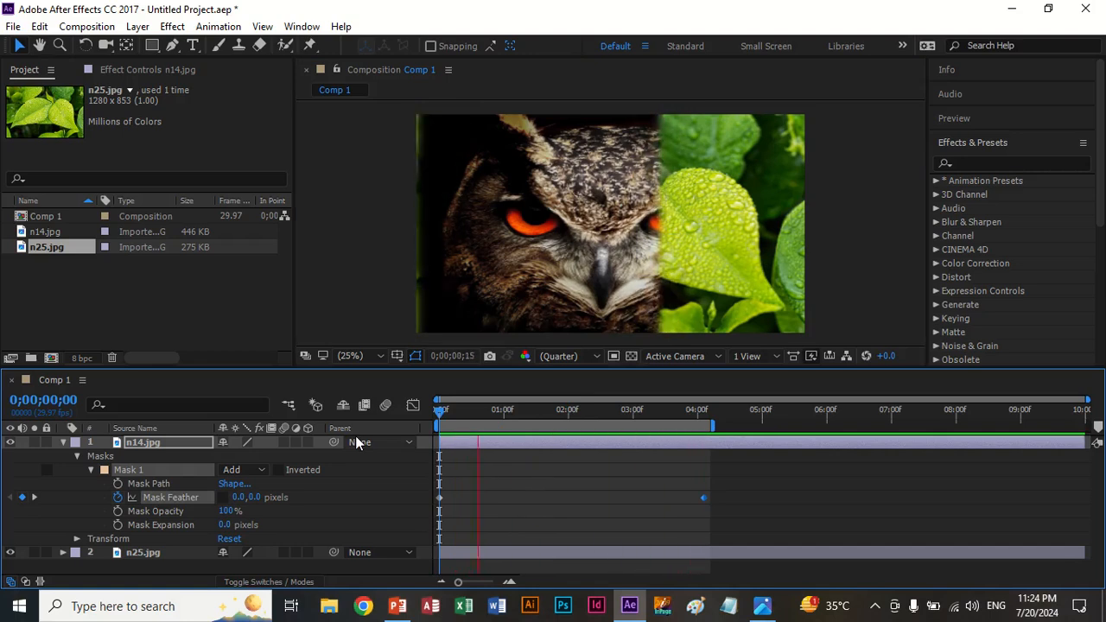
key(space)
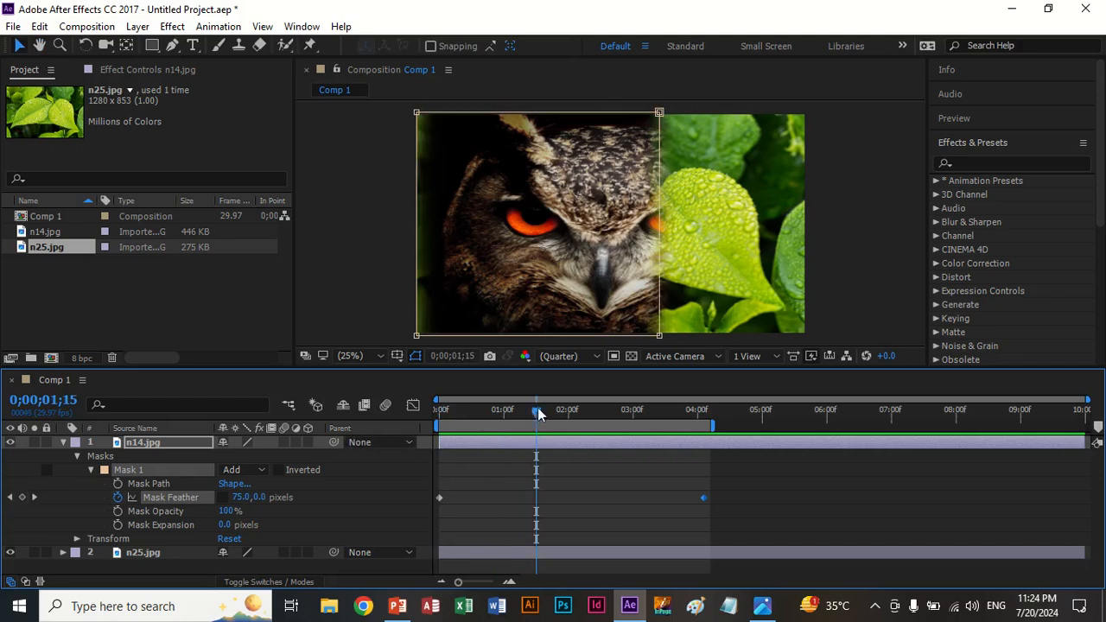
drag(537, 413, 428, 430)
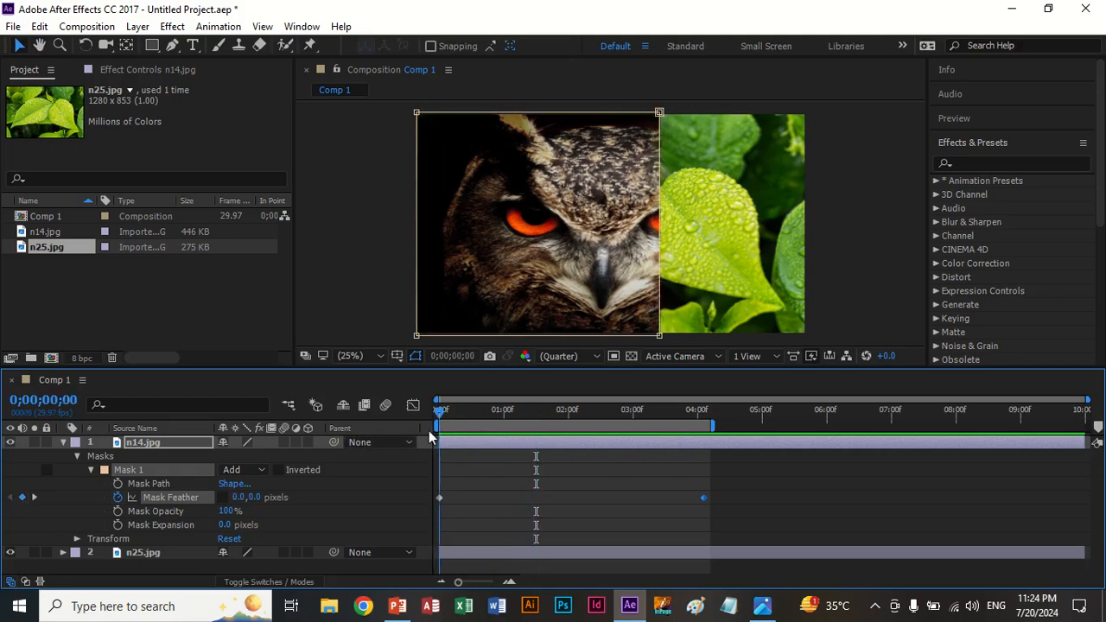
click(439, 498)
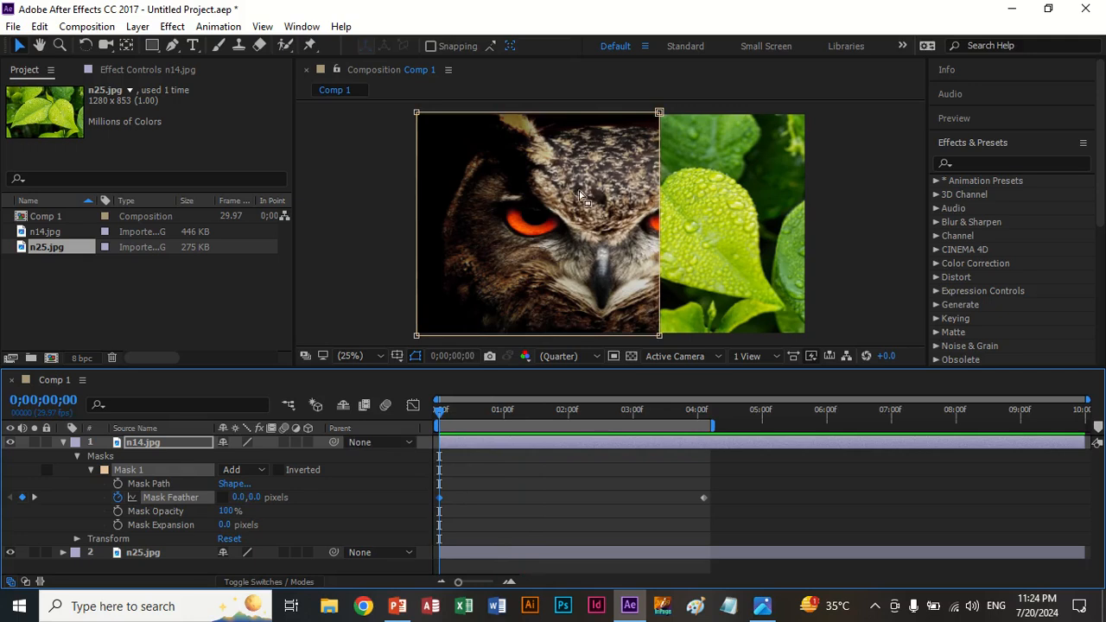
click(546, 190)
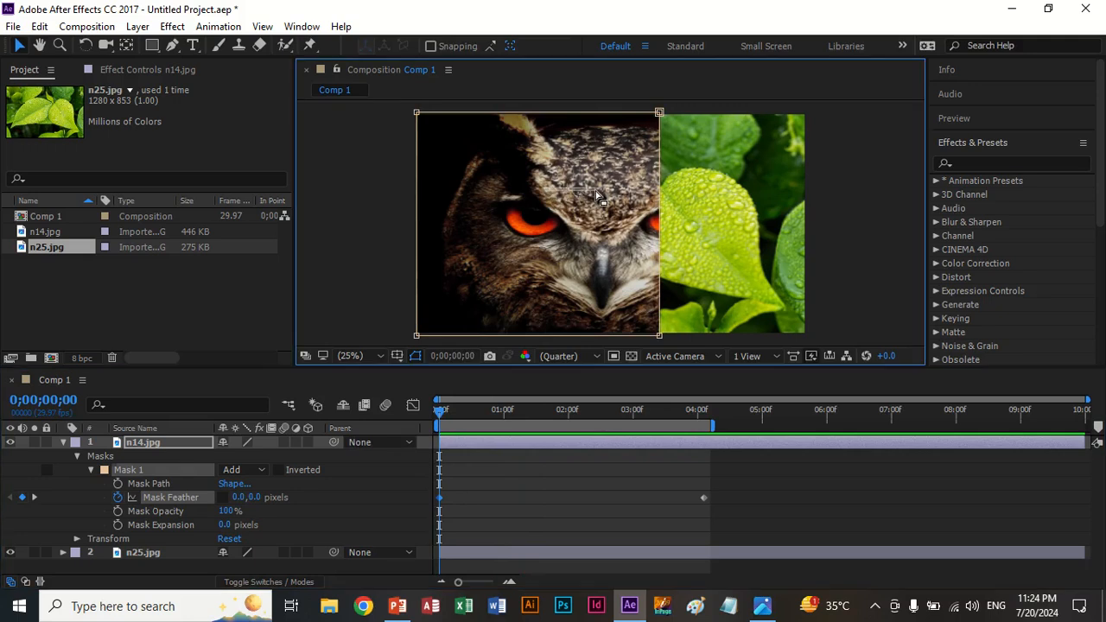
click(369, 179)
click(425, 156)
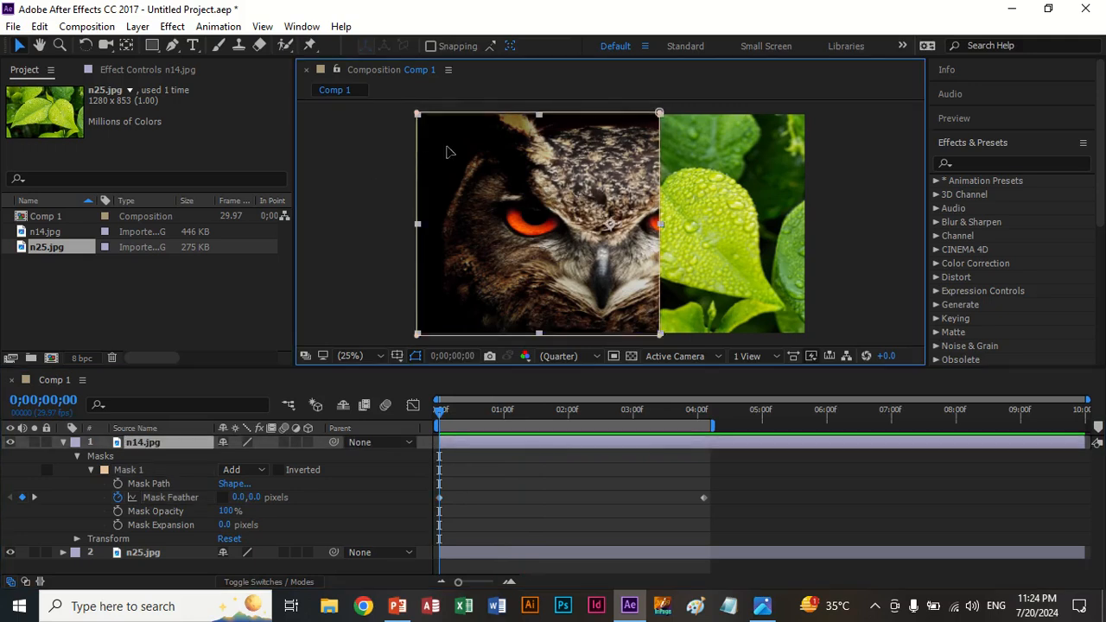
Move the masked owl photo toward the middle of the frame and preview its Mask Feather animation from 0;00;00;00
drag(440, 145, 522, 149)
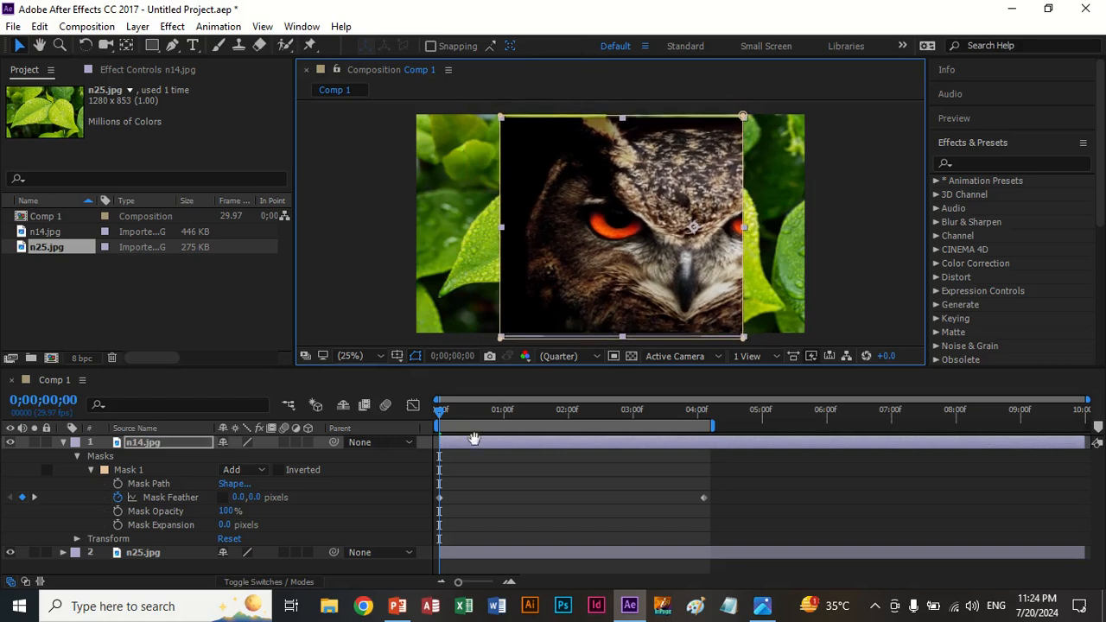
key(space)
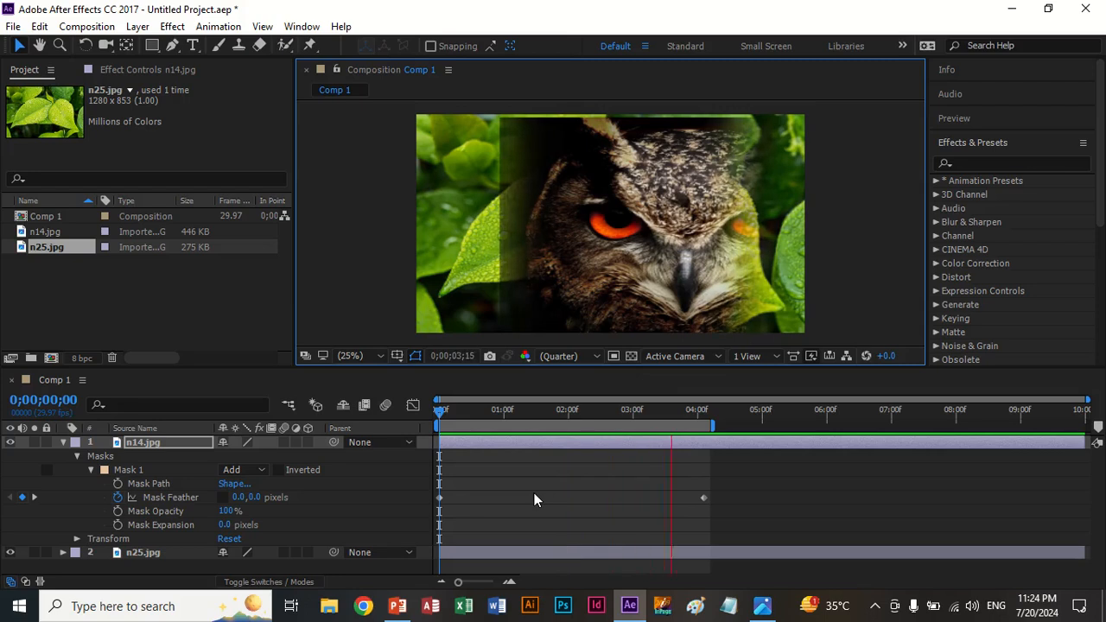
key(space)
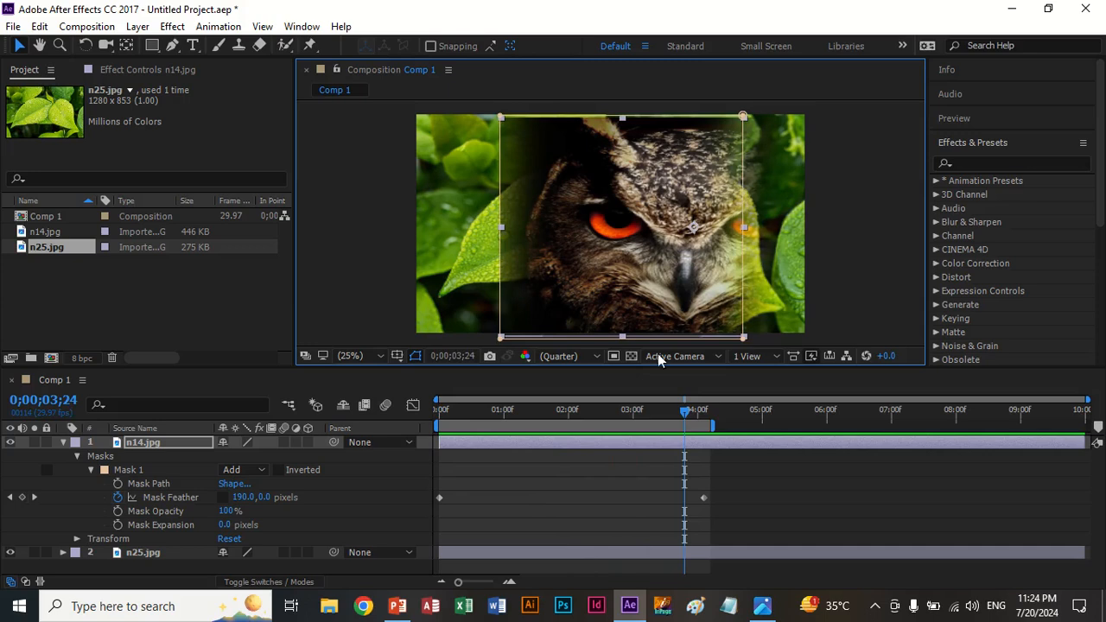
Delete the mask from the n14.jpg layer, then recentre the owl photo and enlarge it to cover the whole frame
click(114, 462)
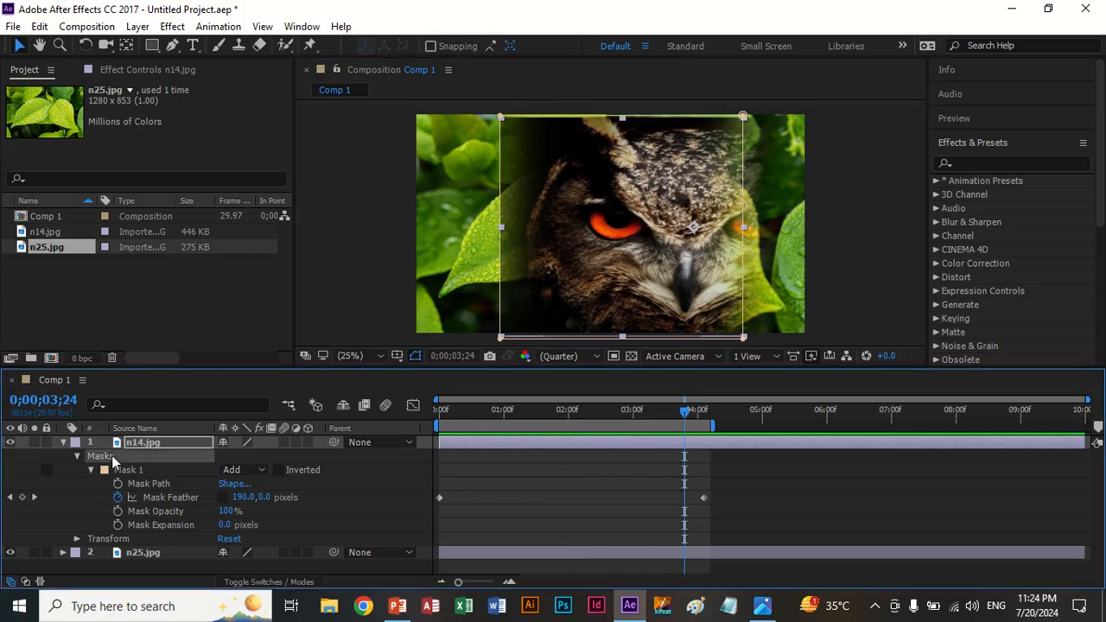
key(Delete)
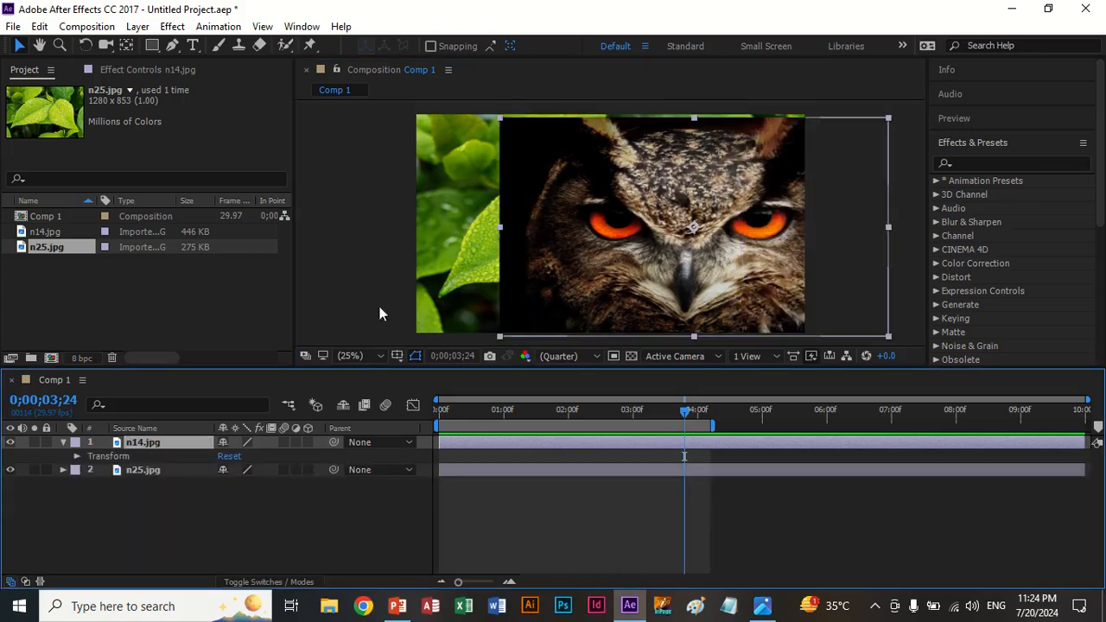
drag(595, 266, 514, 261)
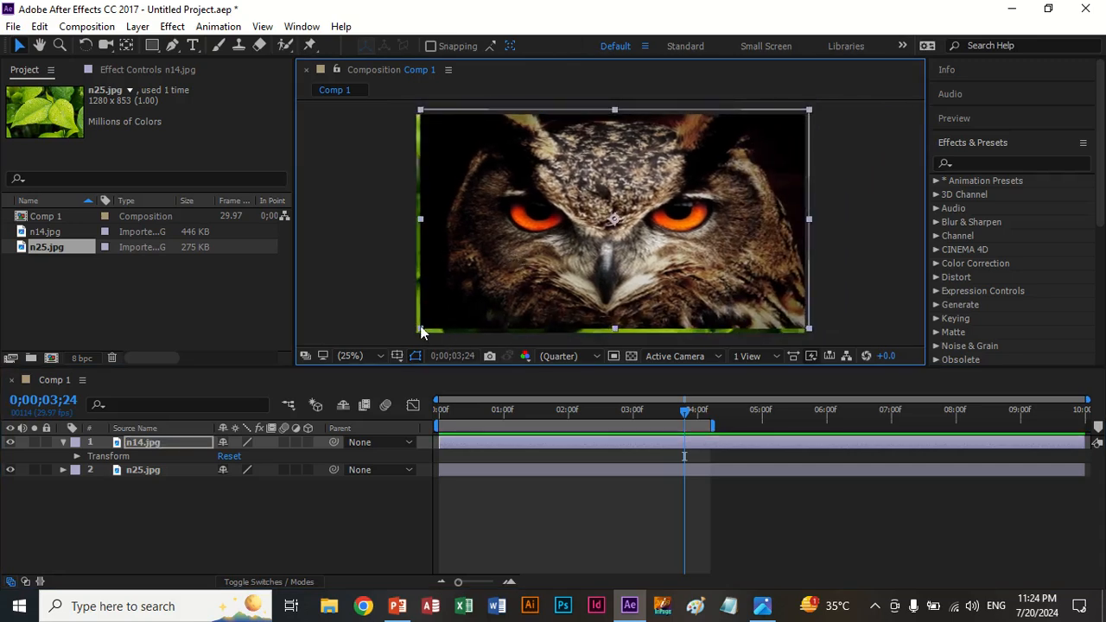
drag(421, 330, 397, 339)
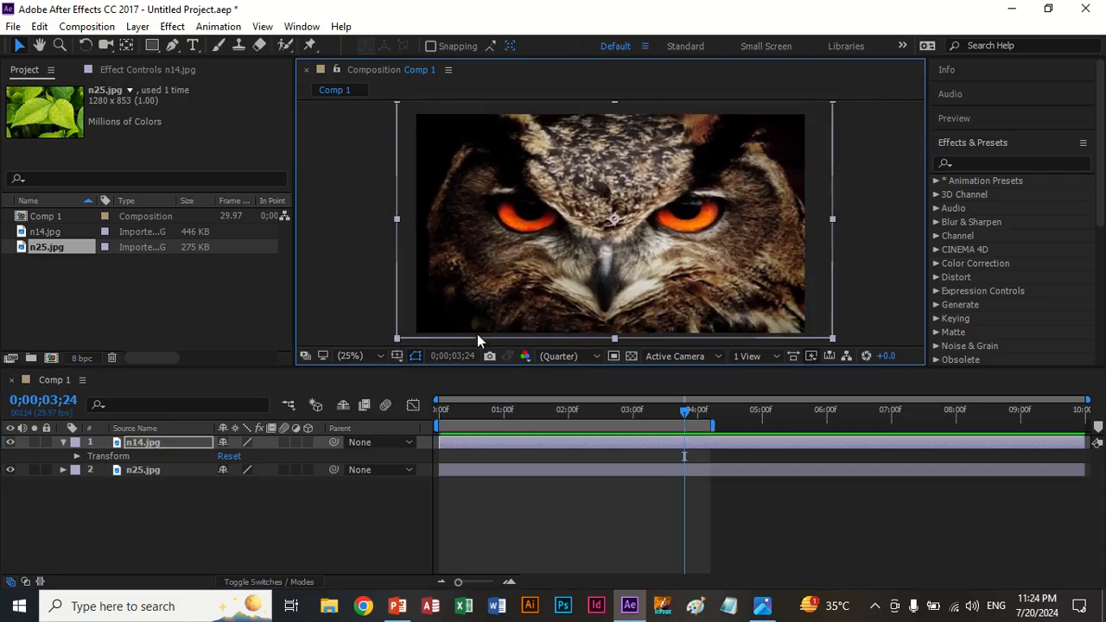
Open the n14.jpg layer in its own Layer view at 0;00;00;00 and fit it in an enlarged viewer
double_click(755, 231)
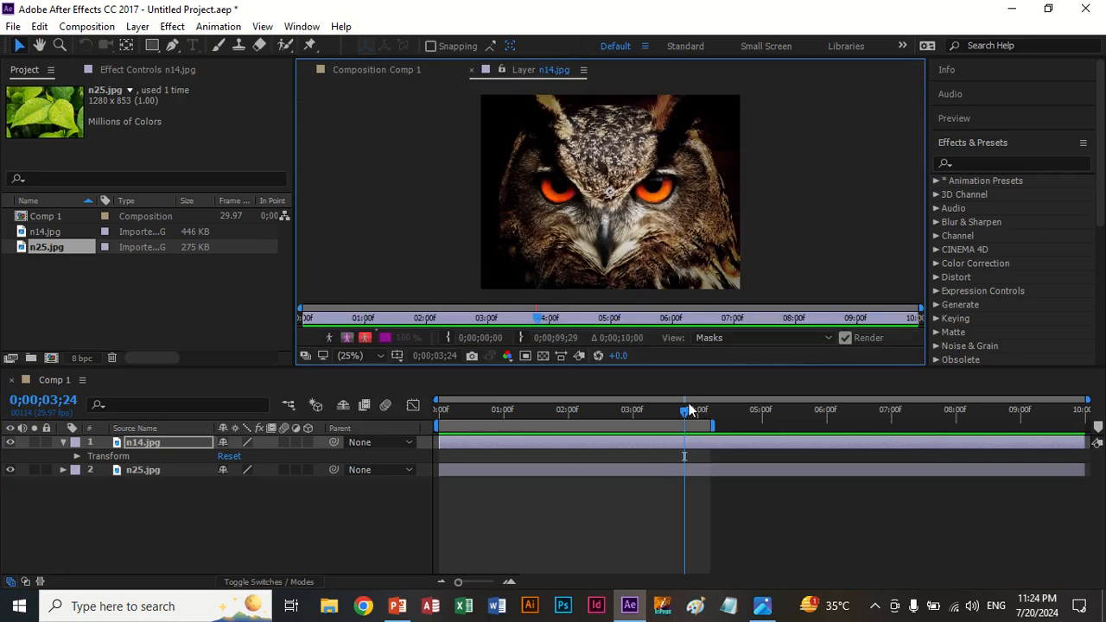
drag(684, 410, 413, 429)
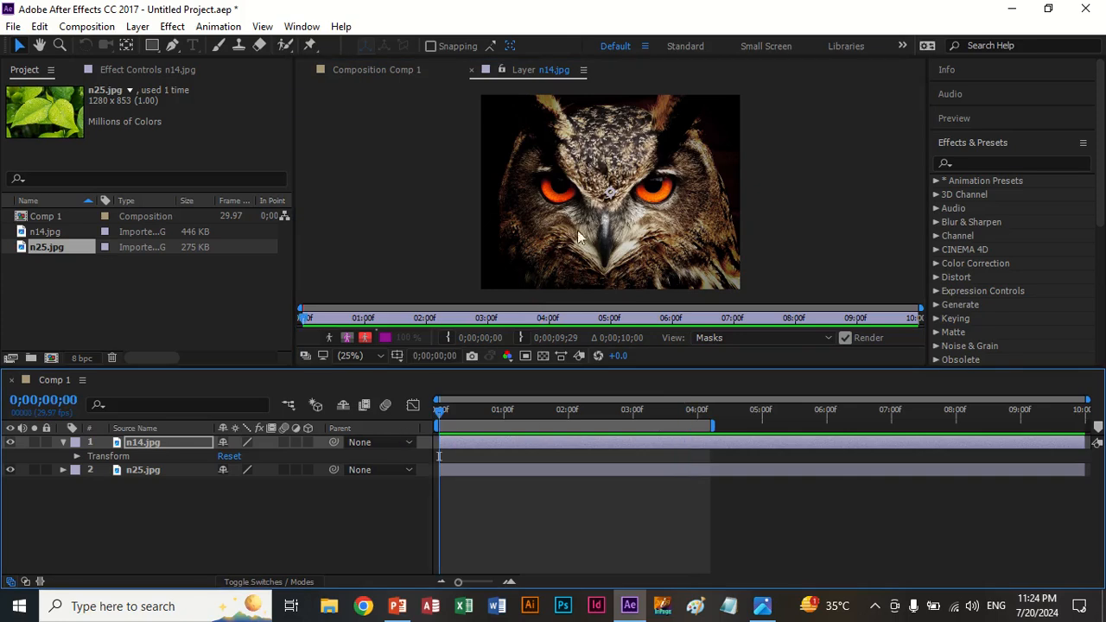
click(643, 266)
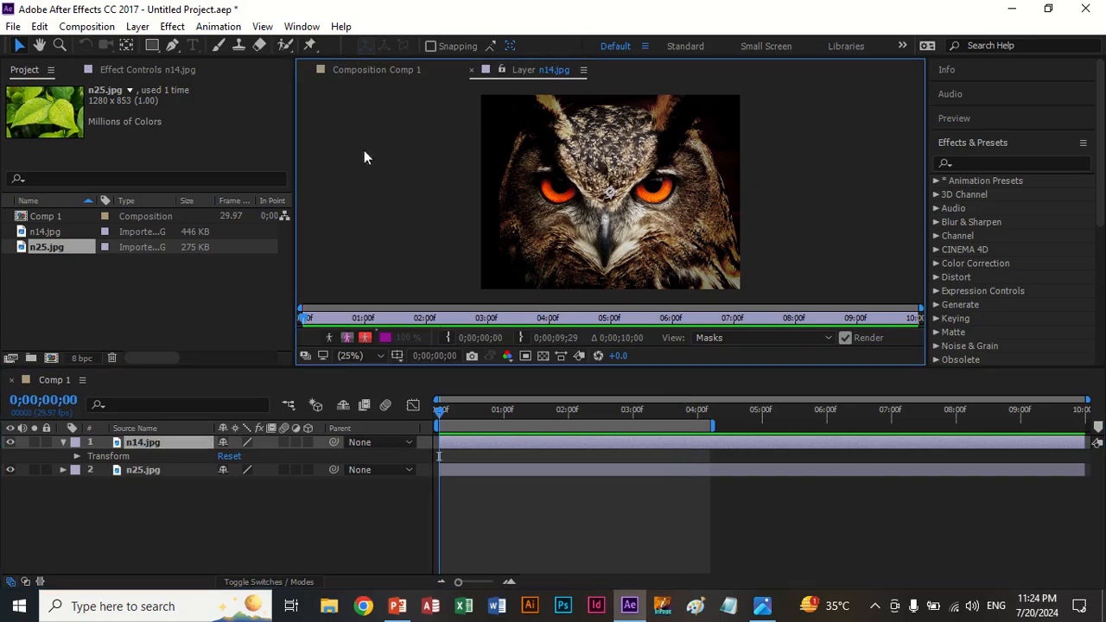
click(382, 356)
click(378, 69)
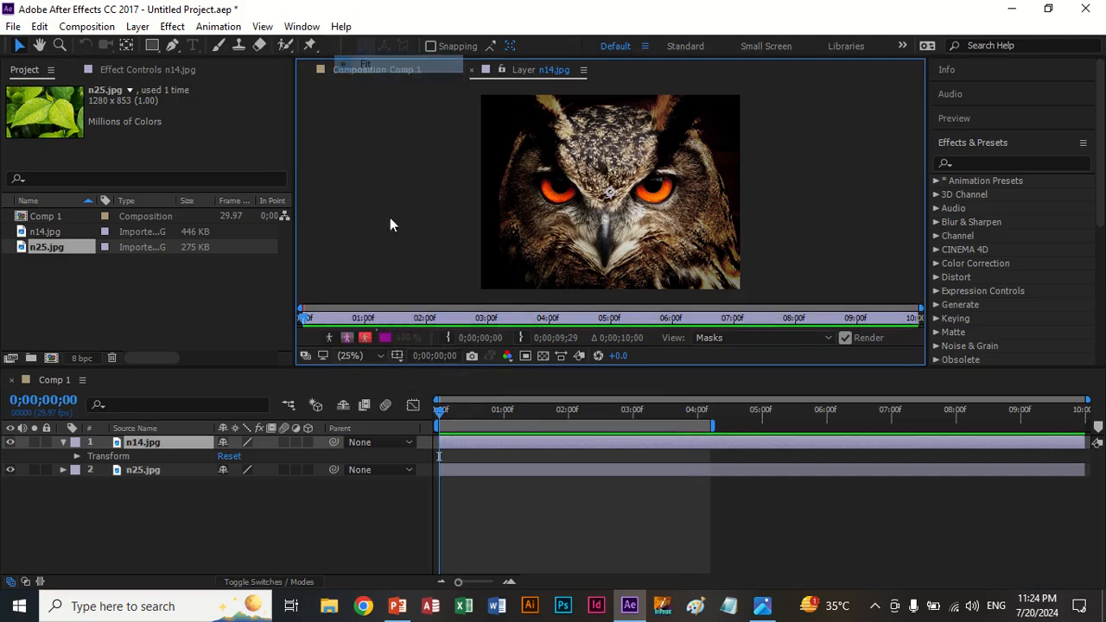
drag(424, 370, 407, 418)
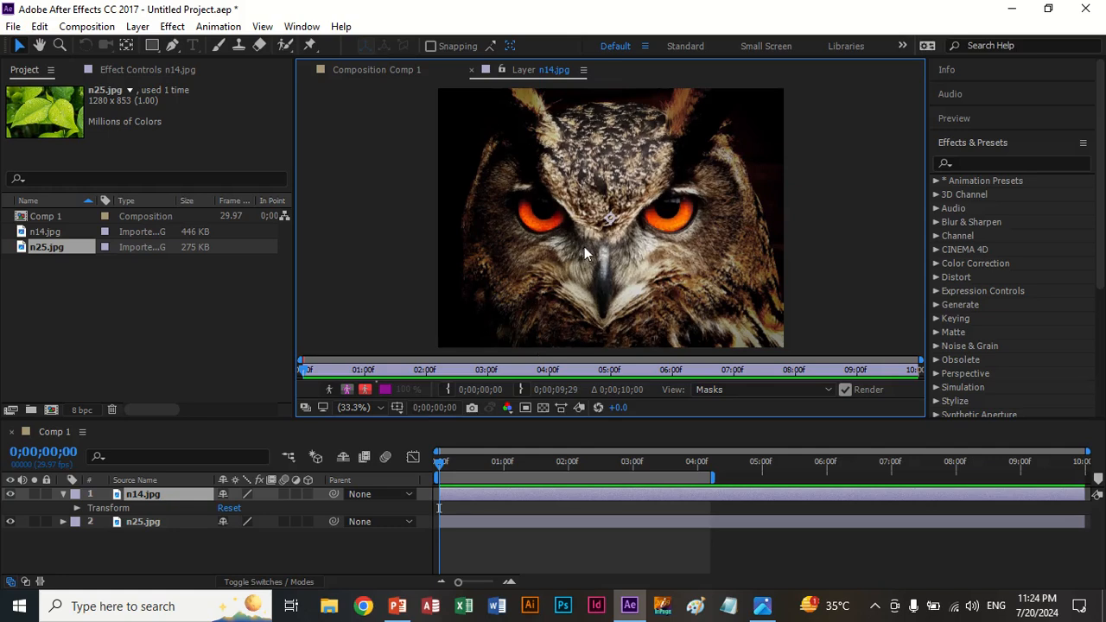
Draw a circular ellipse mask on n14.jpg around the owl's left-hand eye and forehead
click(151, 48)
drag(152, 48, 182, 76)
drag(478, 112, 648, 279)
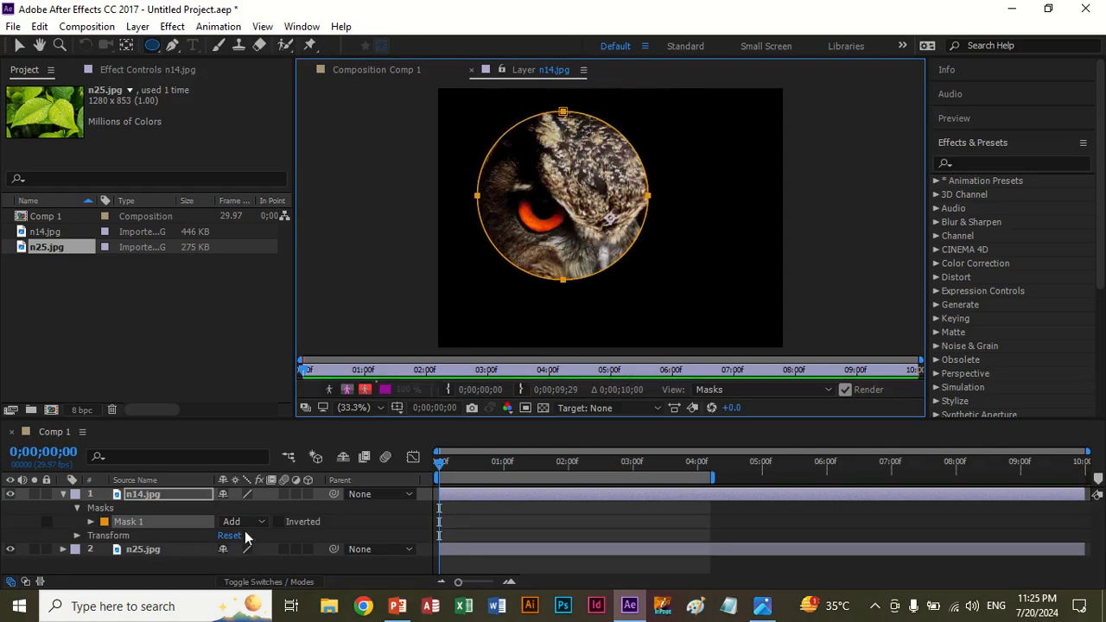
Keyframe Mask 1's Mask Feather at 0 pixels at 0;00;00;00, 463 pixels at 0;00;01;28 and 962 pixels at 0;00;04;04
click(88, 522)
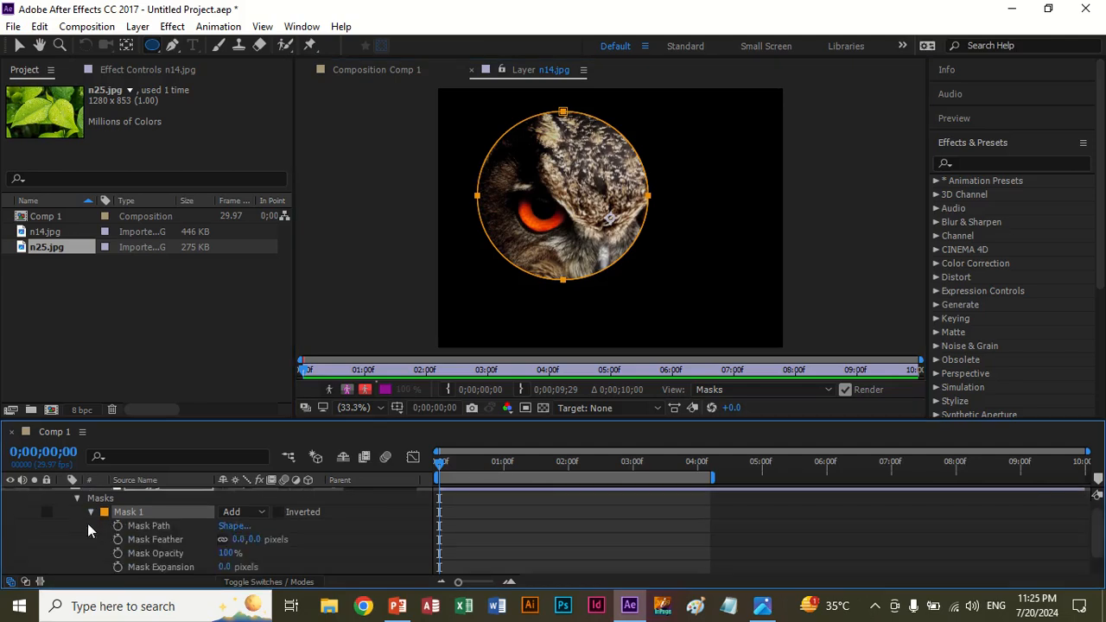
click(118, 539)
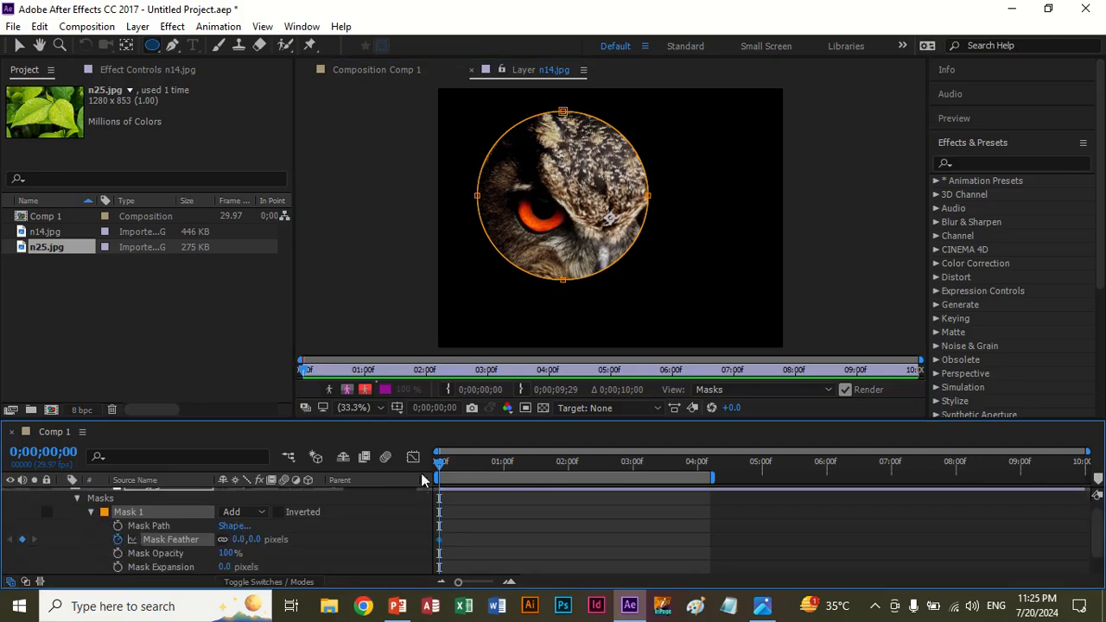
drag(440, 467, 563, 465)
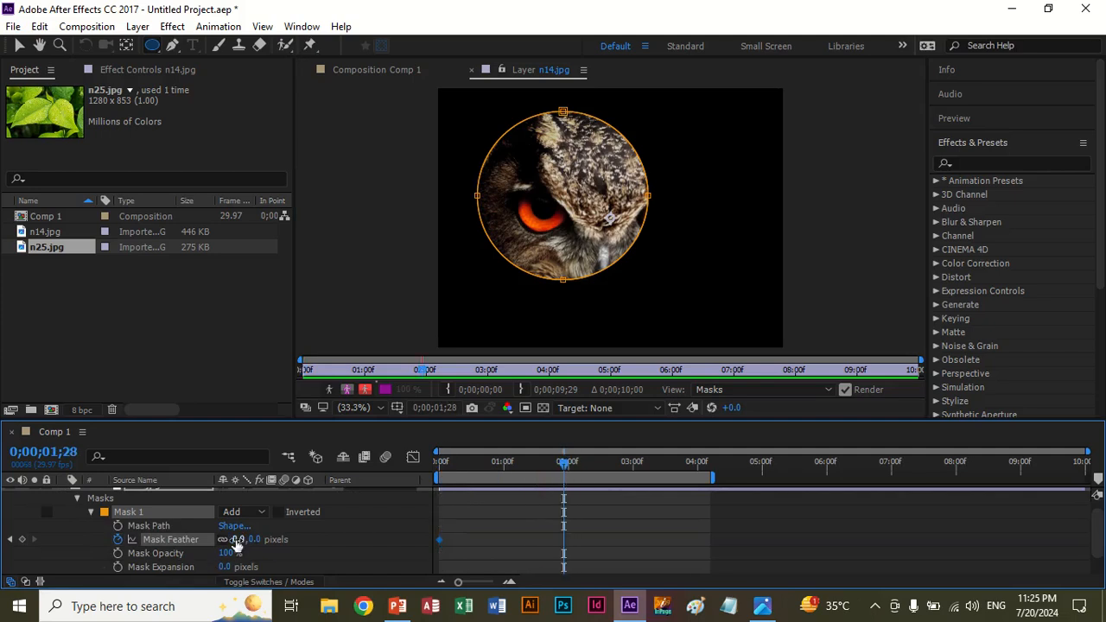
drag(238, 539, 645, 574)
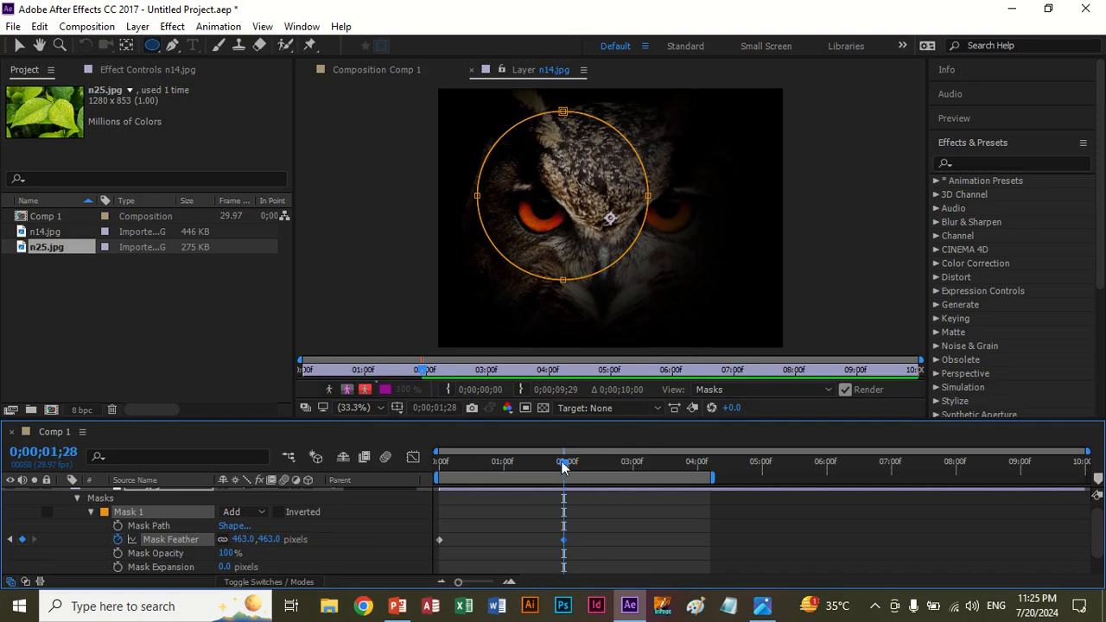
drag(563, 467, 706, 469)
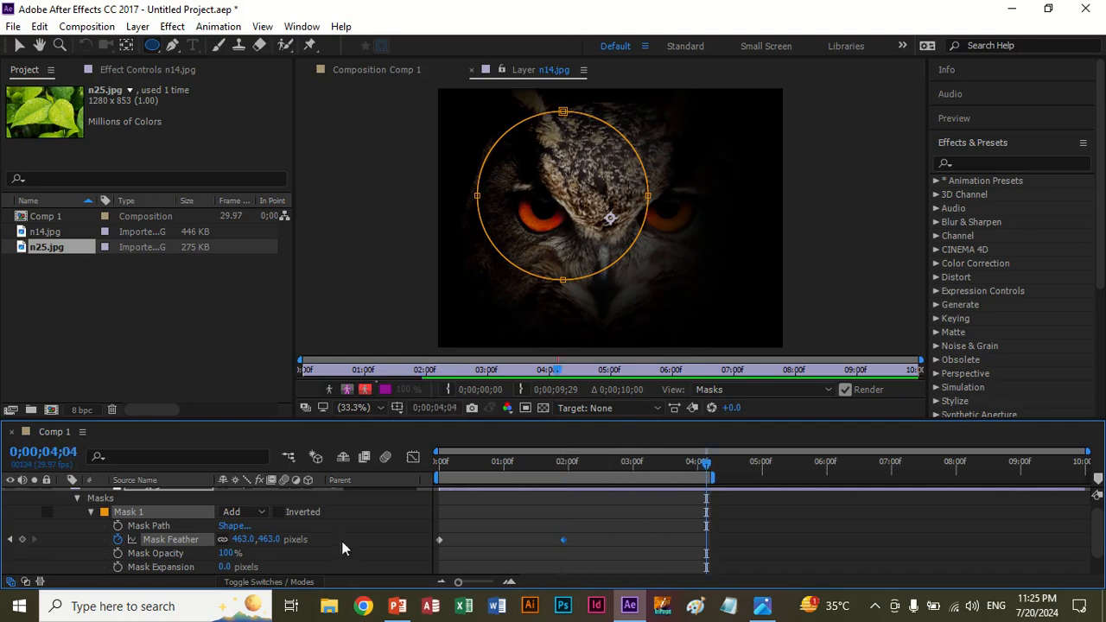
drag(243, 540, 443, 553)
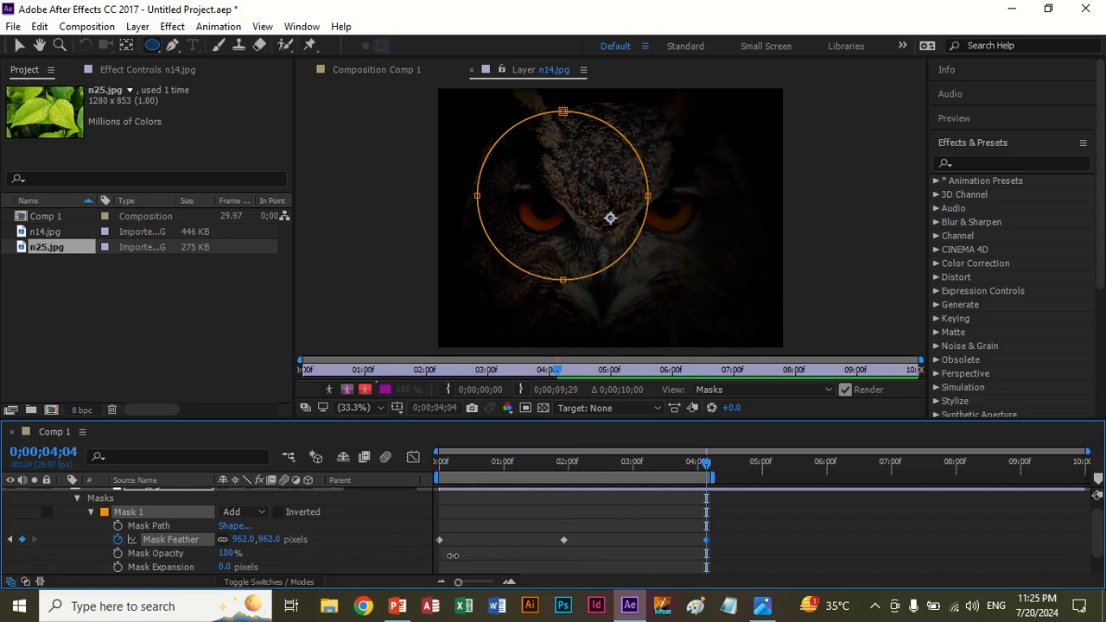
Preview the Mask Feather animation from the start up to 0;00;03;16 and remove all Mask Feather keyframes there
drag(708, 466, 374, 496)
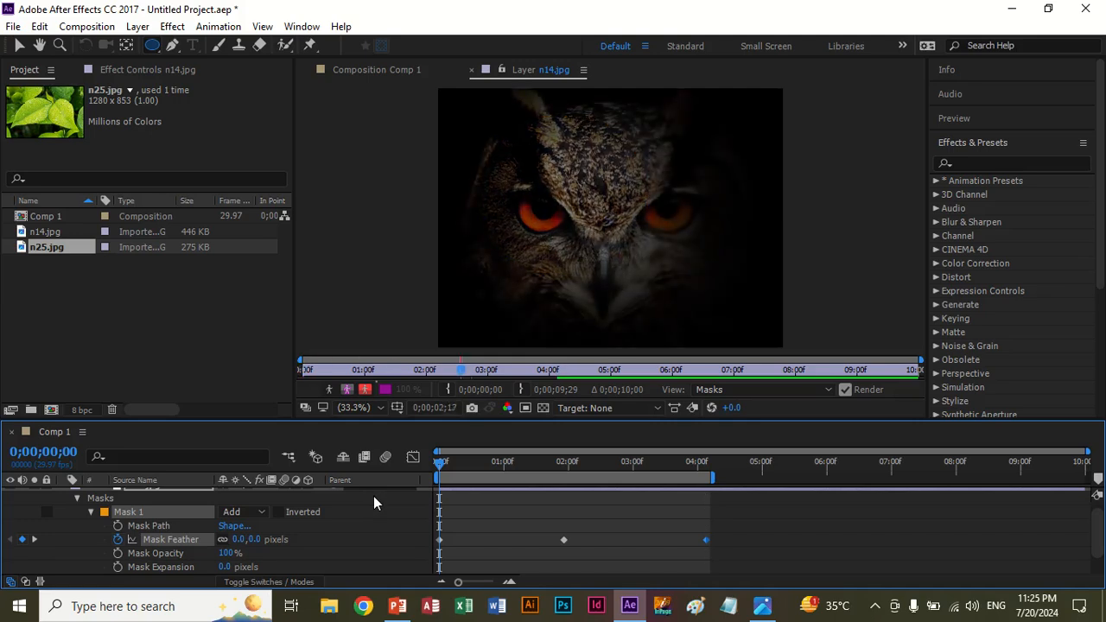
key(space)
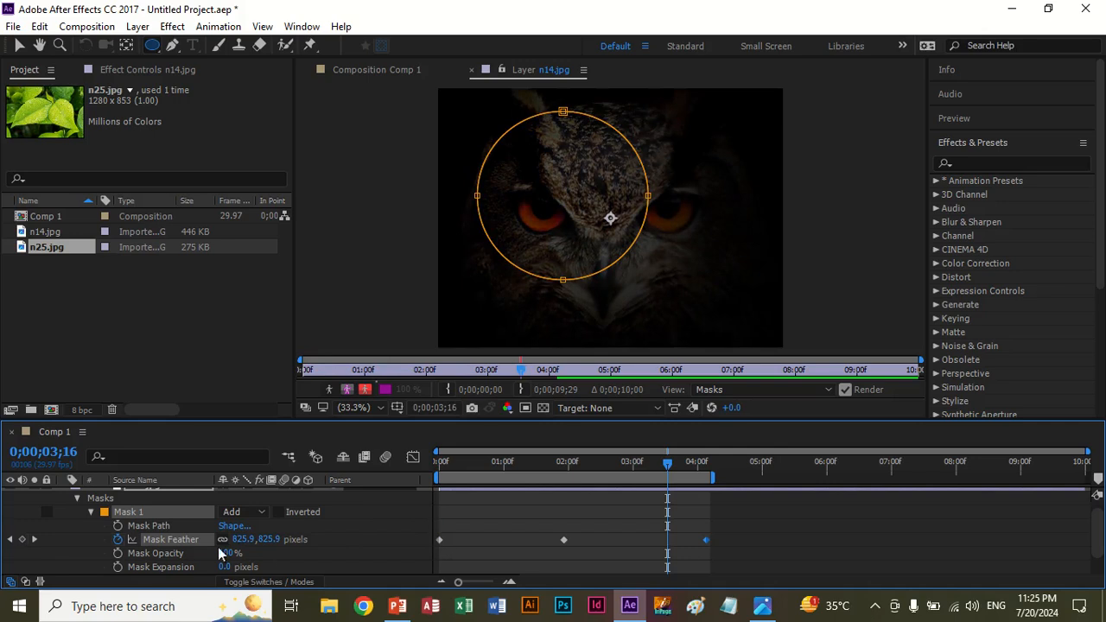
click(118, 540)
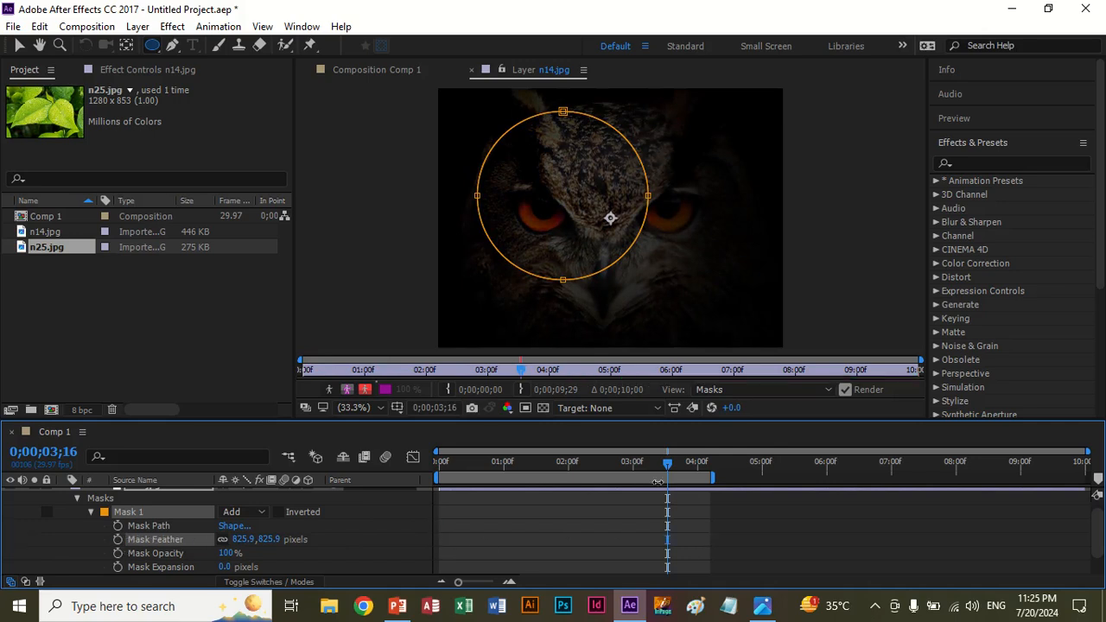
Keyframe Mask 1's Mask Opacity at 100% at 0;00;00;00, 18% at 0;00;02;01 and 100% at 0;00;04;04
drag(666, 466, 416, 471)
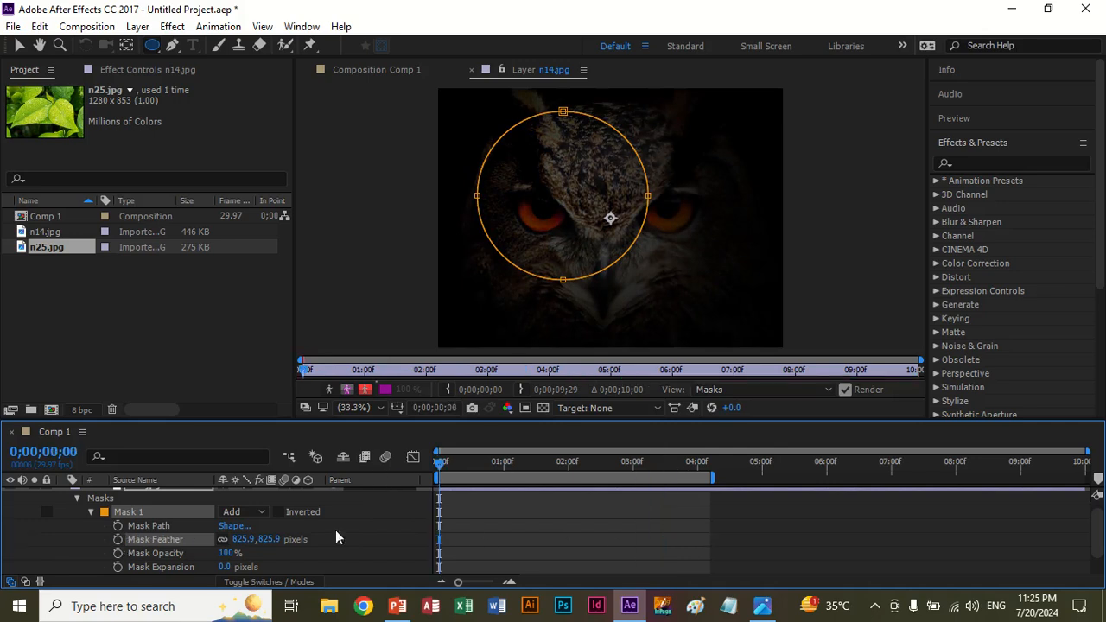
click(118, 553)
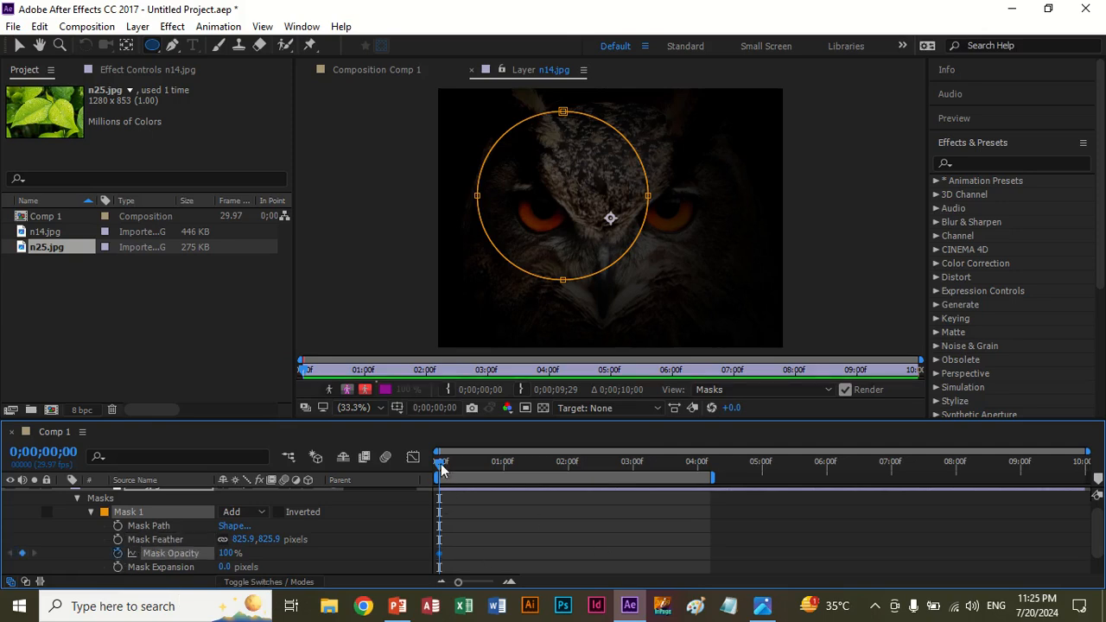
drag(441, 467, 573, 474)
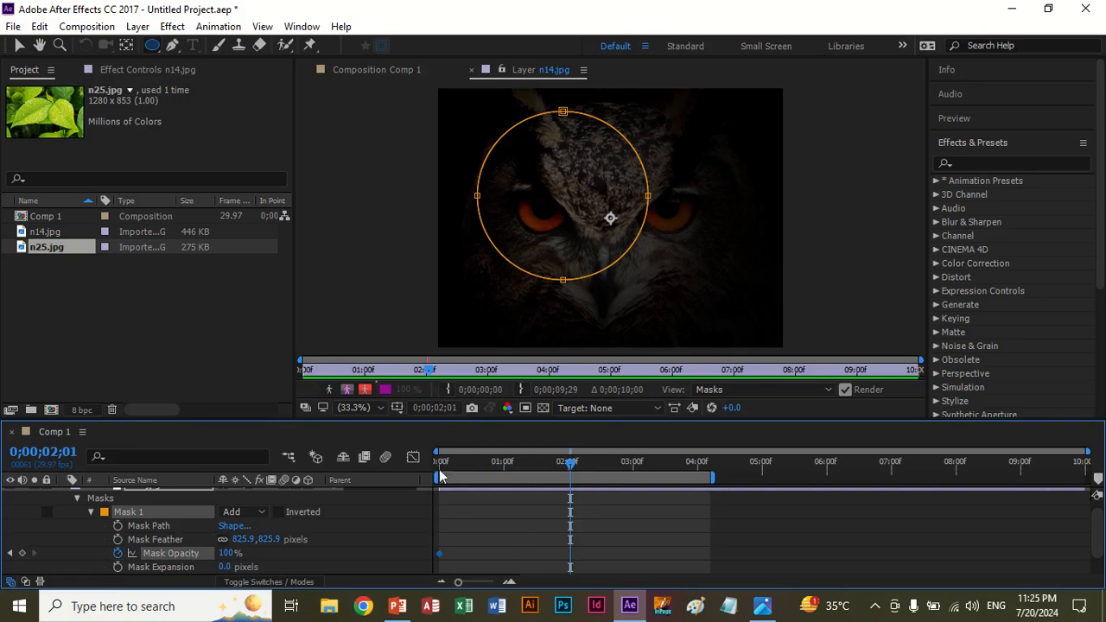
click(237, 556)
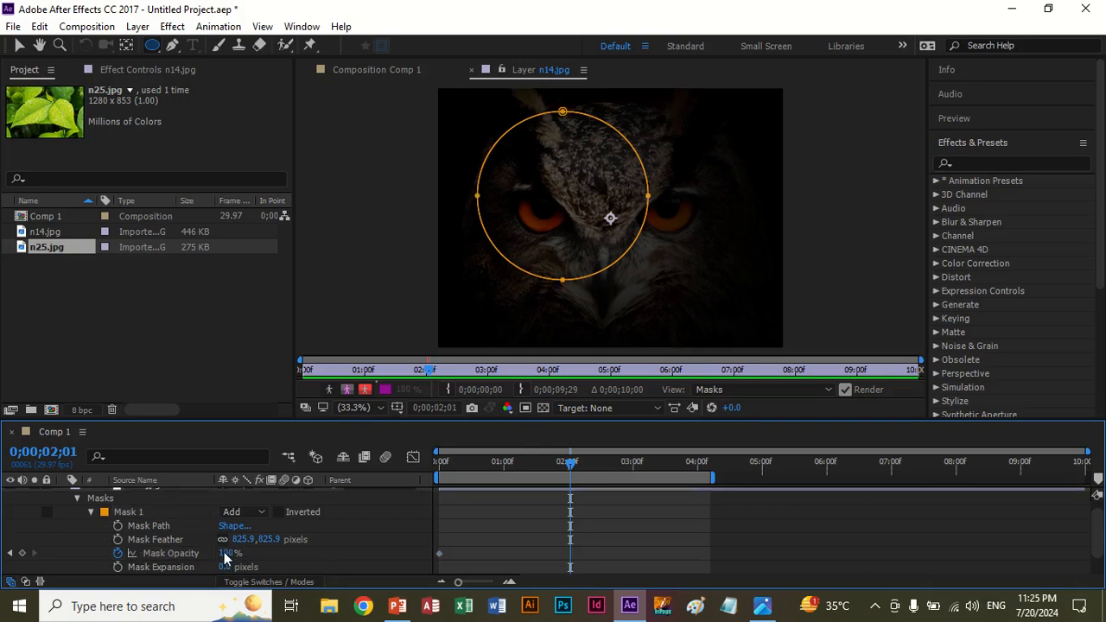
drag(201, 553, 133, 554)
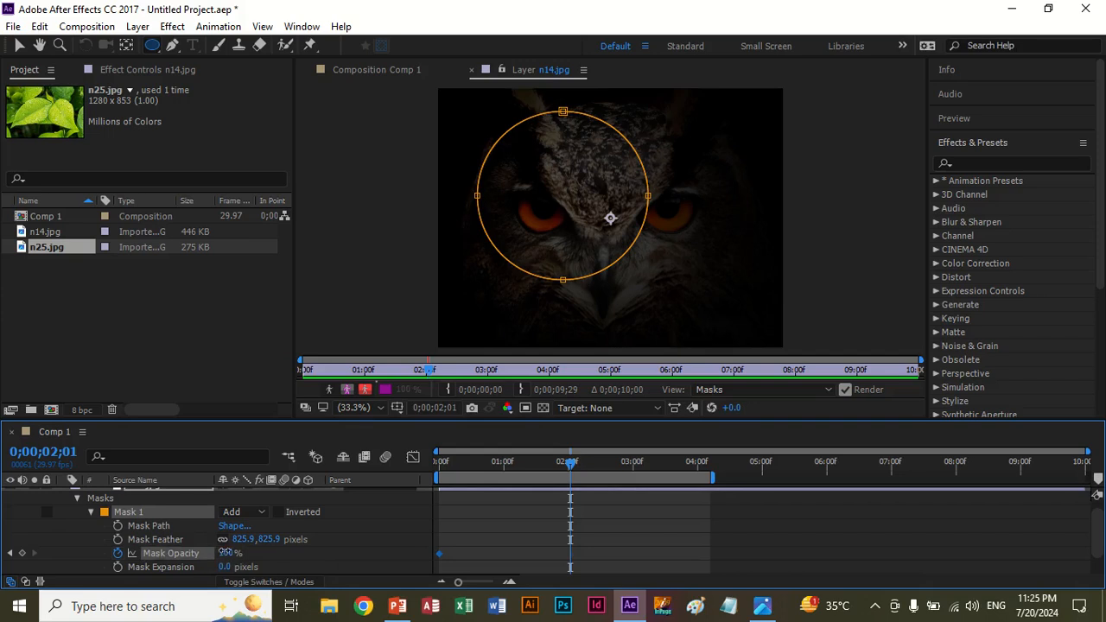
drag(224, 553, 173, 560)
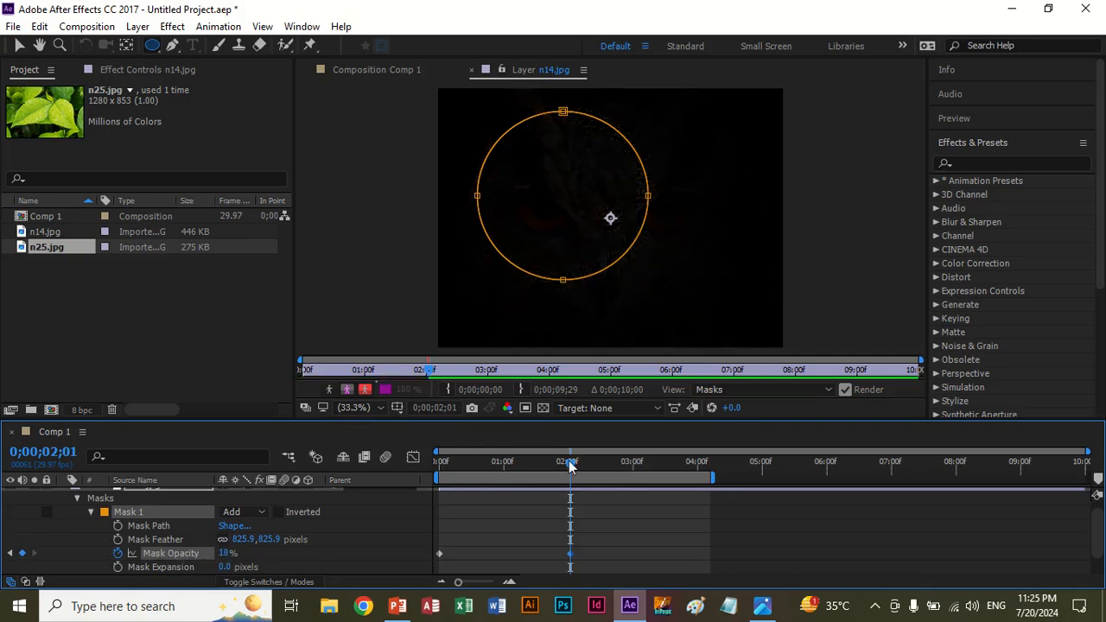
drag(570, 466, 705, 467)
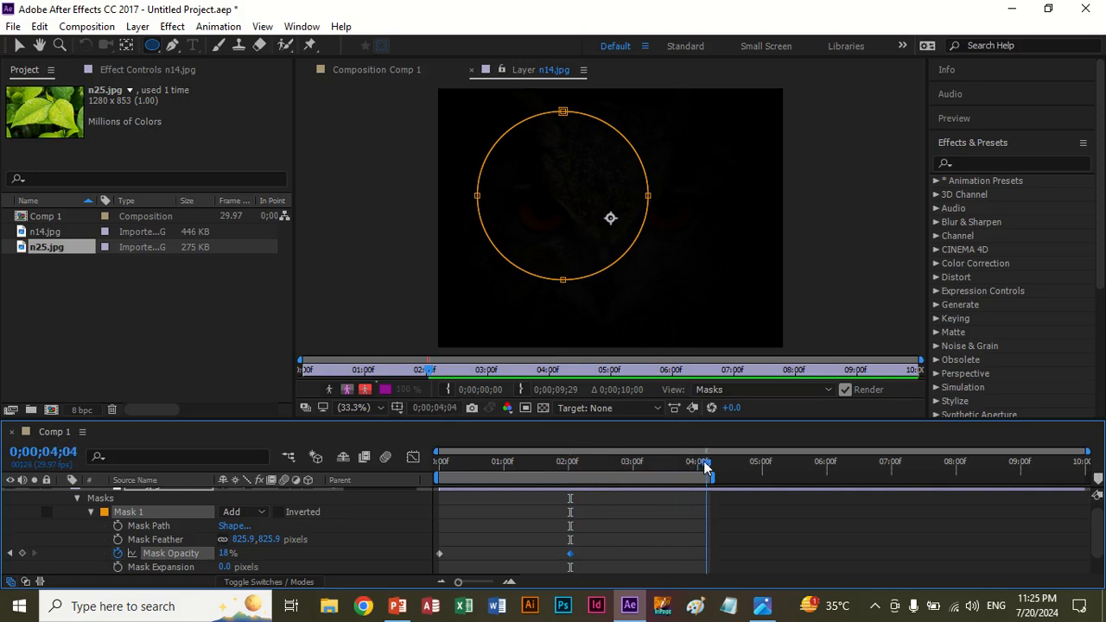
drag(226, 554, 296, 556)
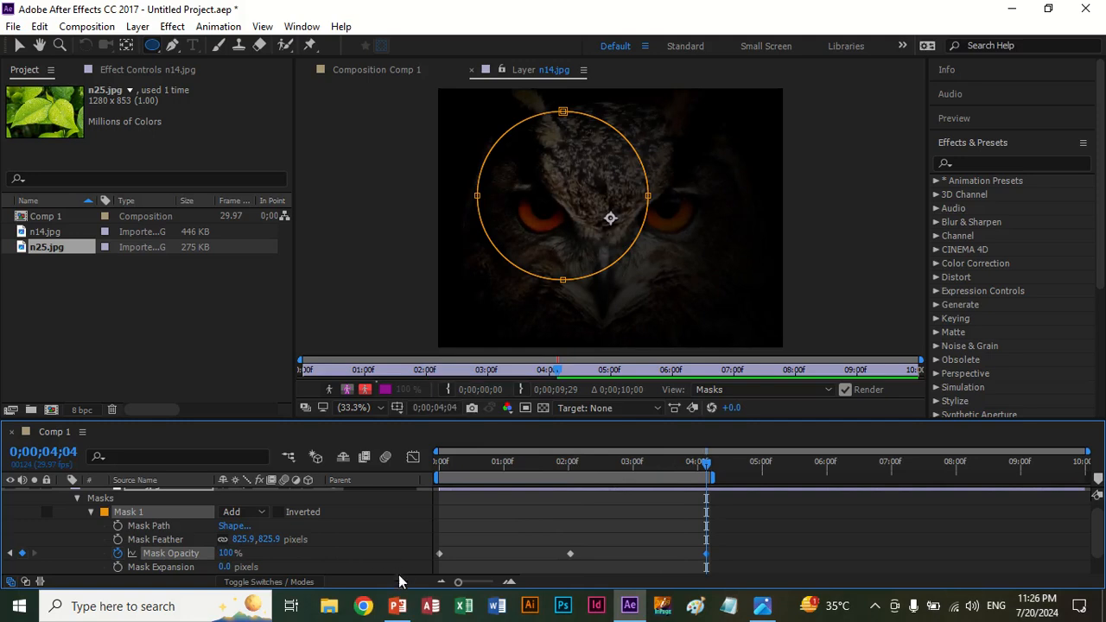
Preview the Mask Opacity animation from 0;00;00;00 and delete its keyframes at 0;00;02;01 and 0;00;04;04
key(space)
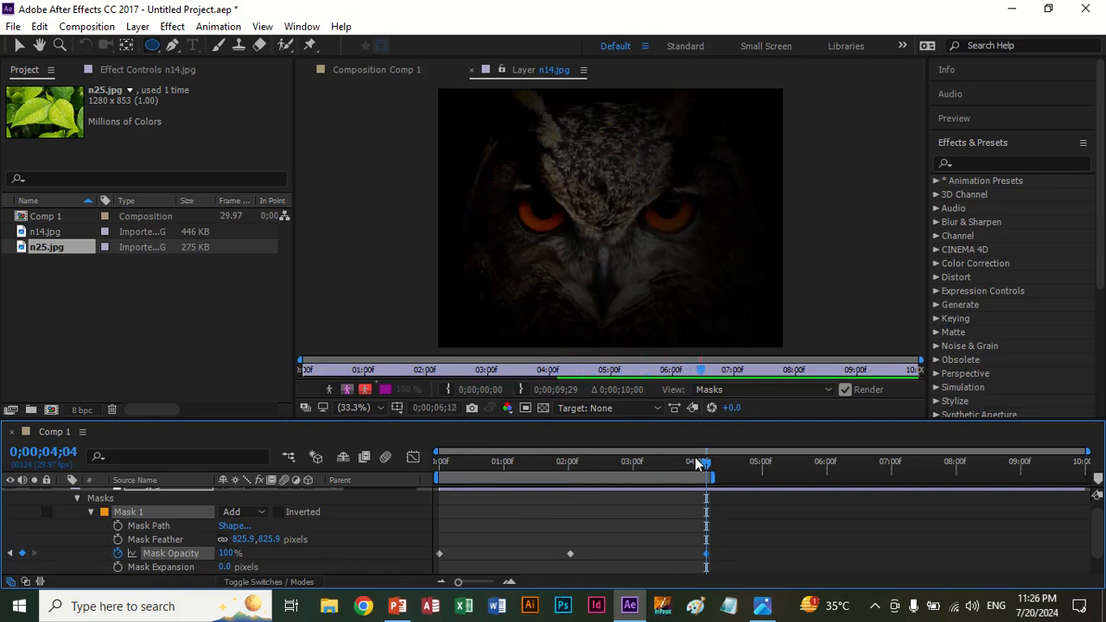
drag(706, 465, 394, 460)
key(space)
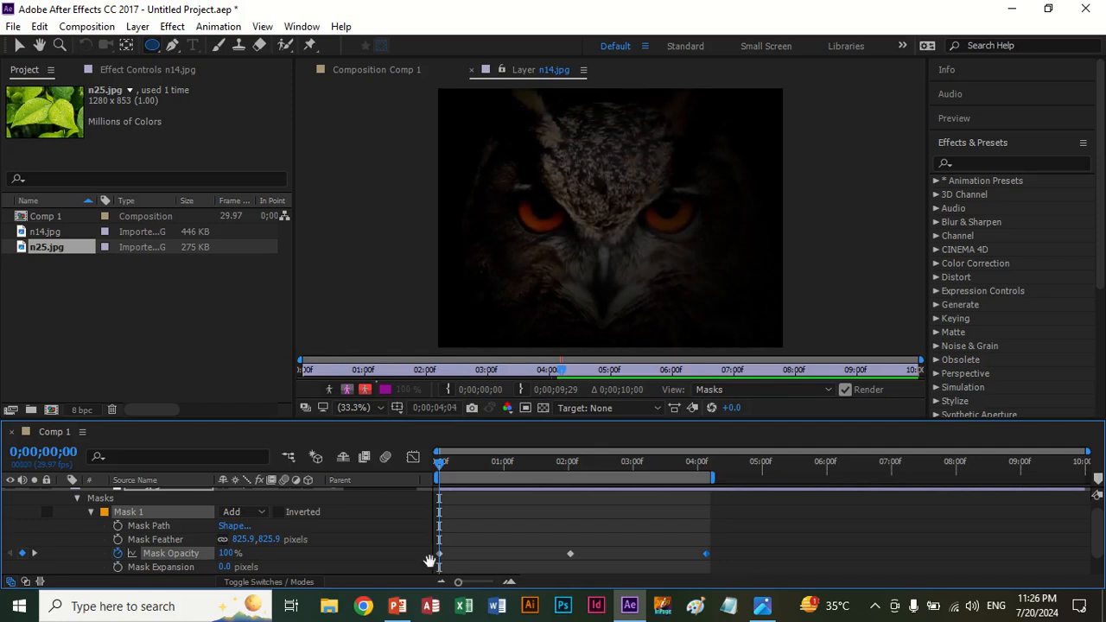
key(space)
drag(731, 563, 529, 536)
key(Delete)
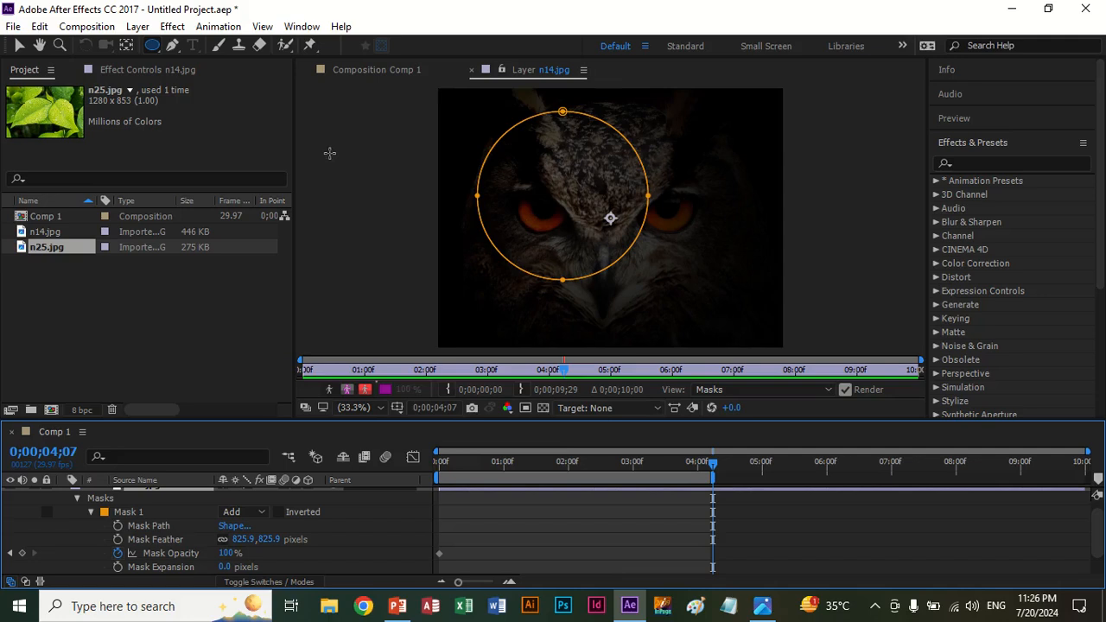
Select the circular Mask 1 on the n14.jpg layer and delete it
click(19, 45)
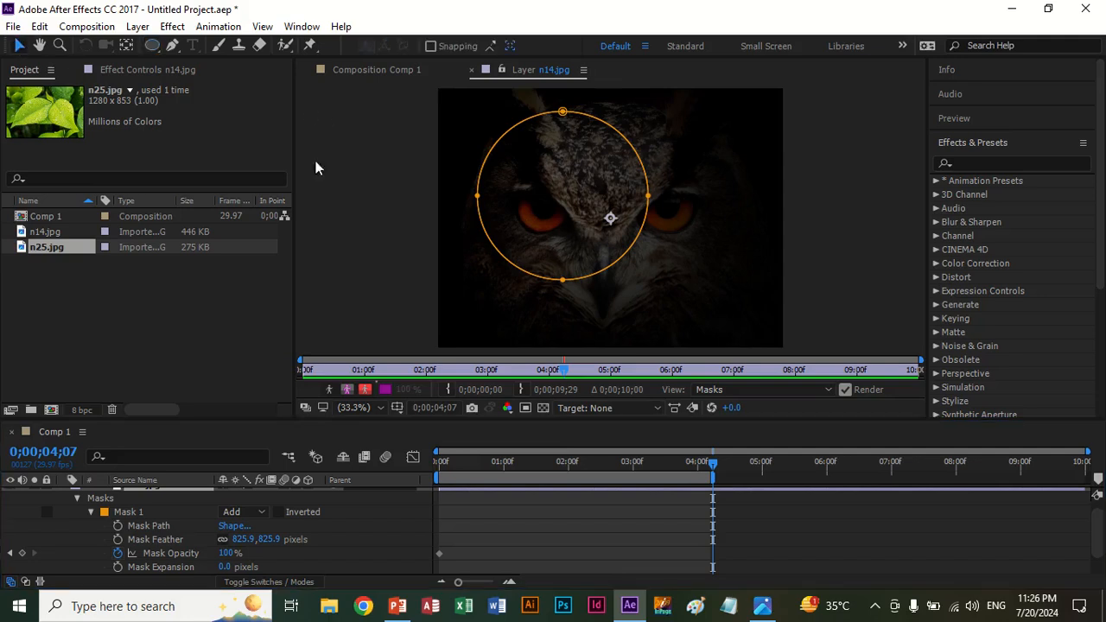
click(576, 236)
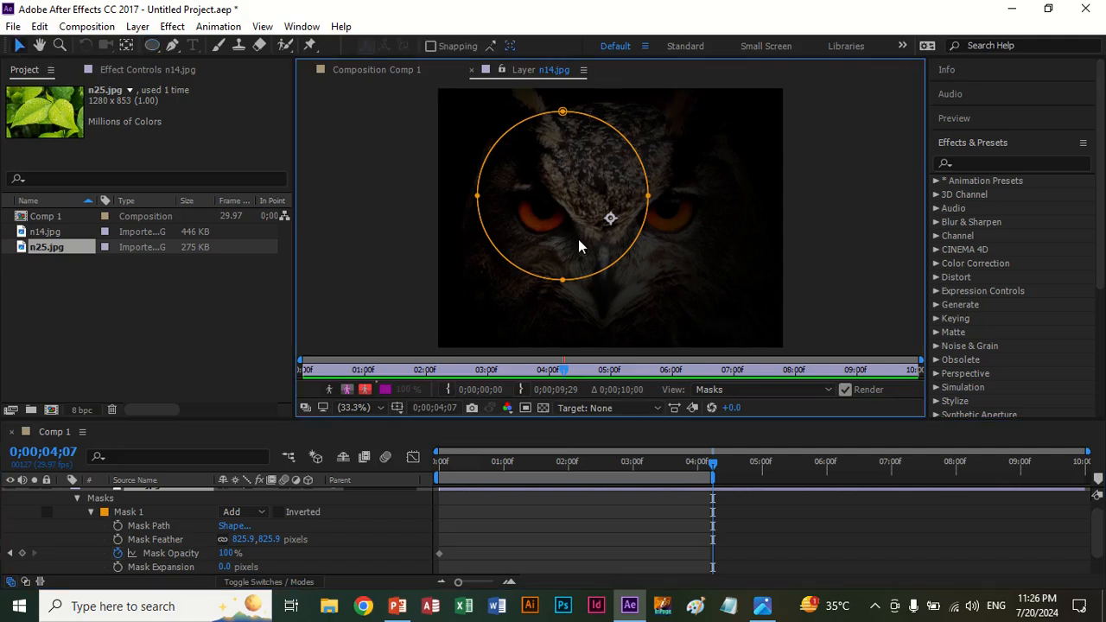
click(649, 197)
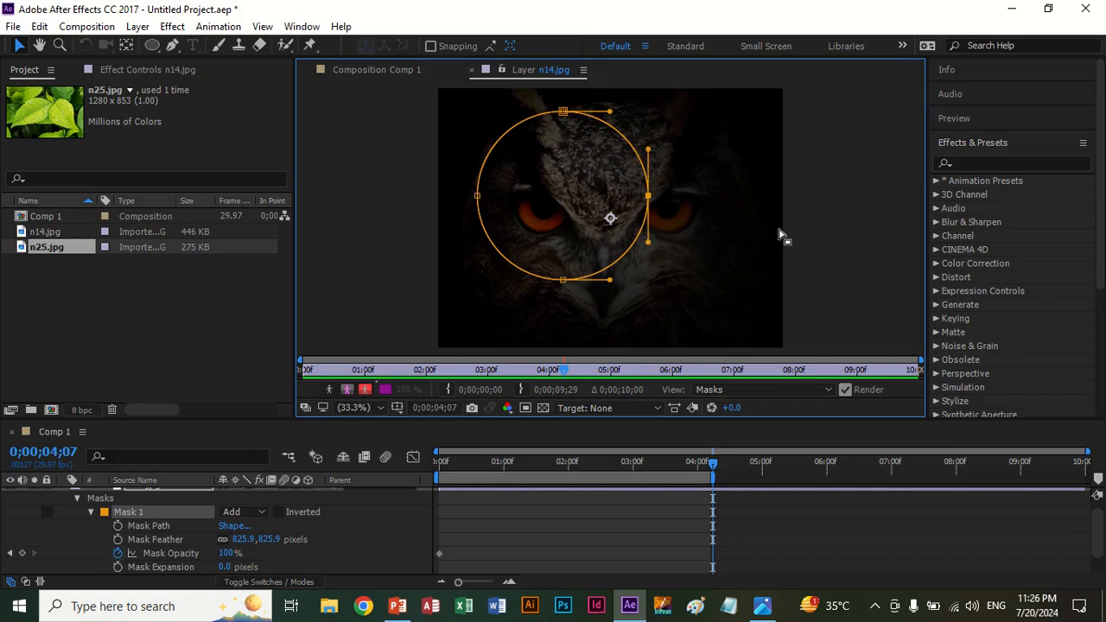
key(Delete)
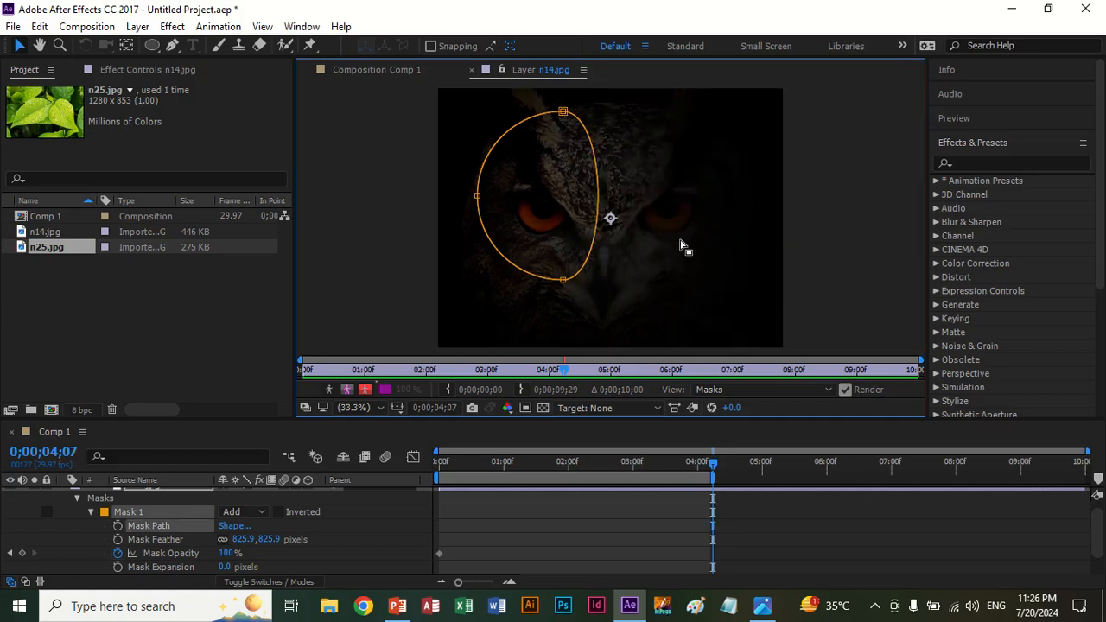
key(Delete)
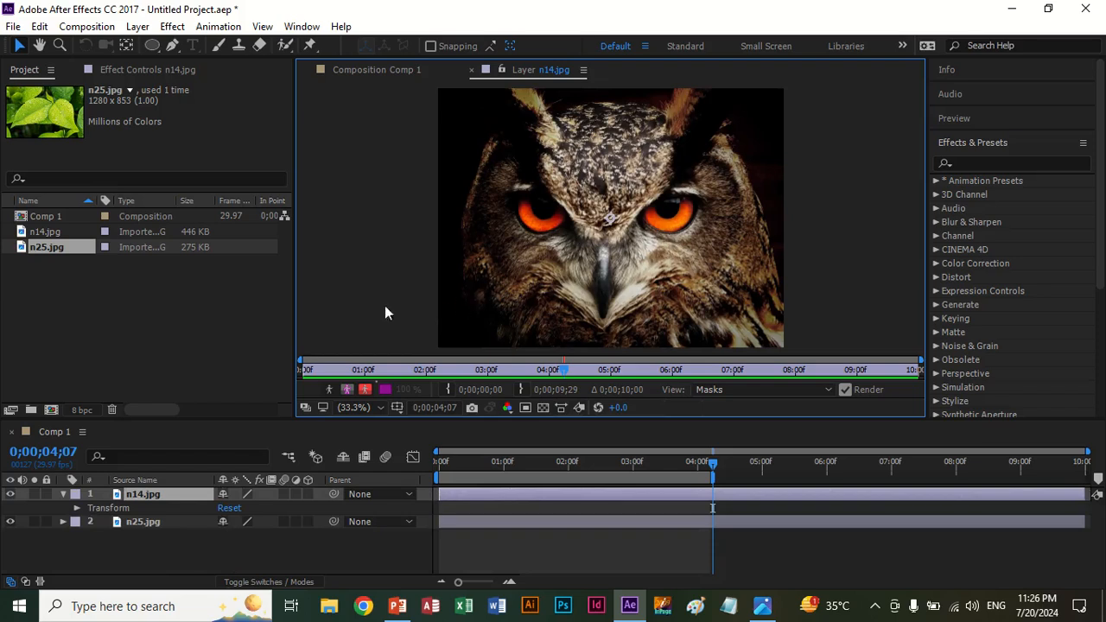
Draw a circular mask around the owl's left-hand eye and keyframe its Mask Path at 0;00;04;07 and 0;00;00;00
click(152, 45)
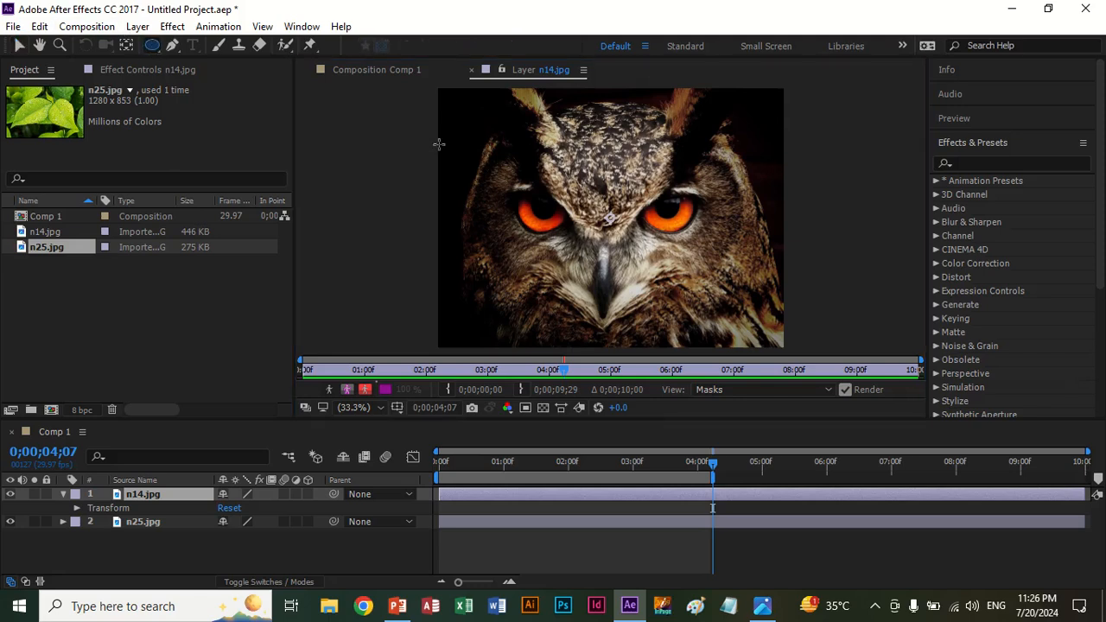
drag(456, 105, 622, 259)
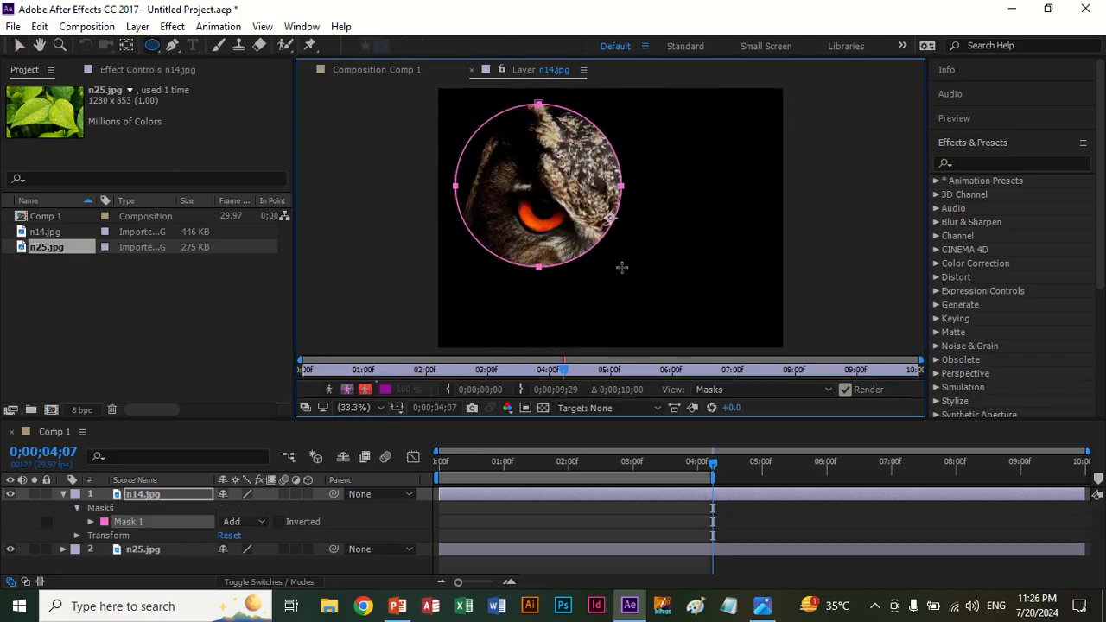
click(91, 522)
click(117, 526)
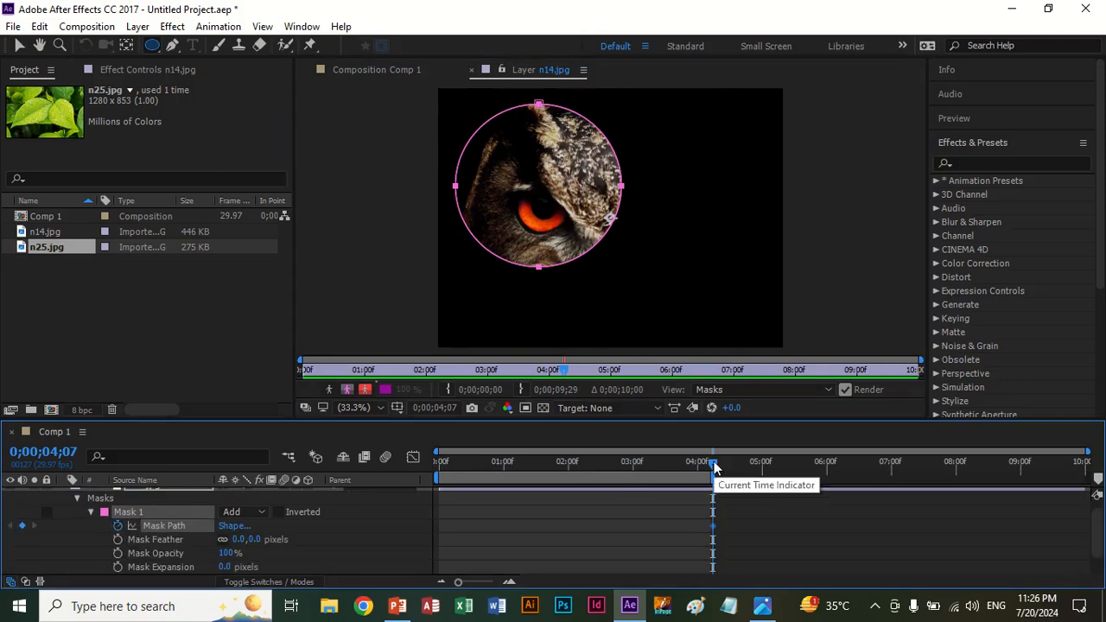
drag(714, 467, 439, 489)
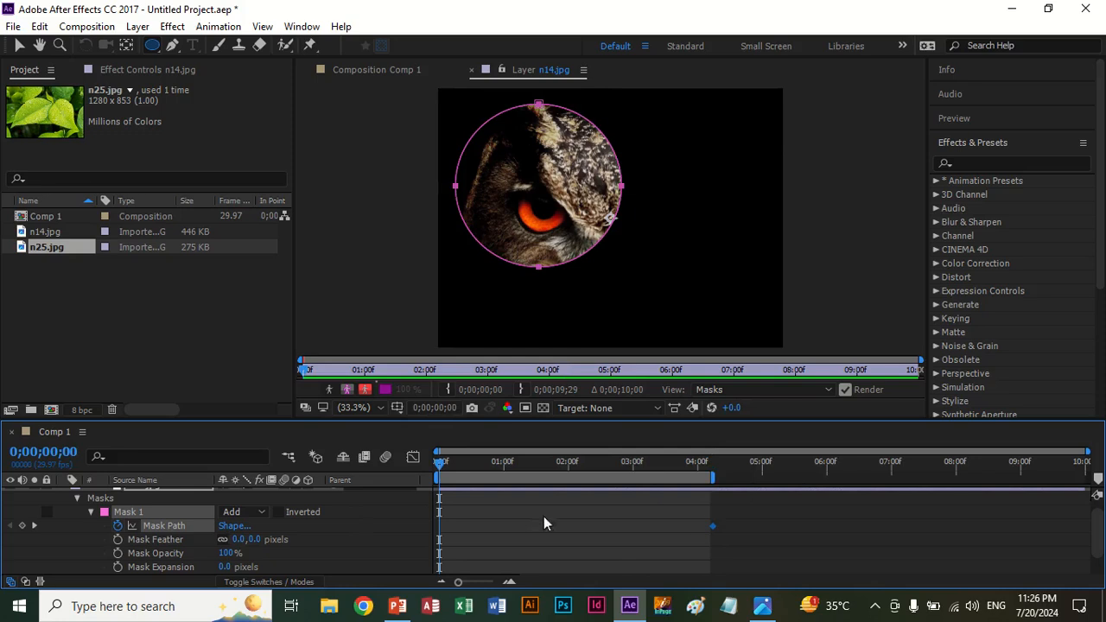
click(23, 526)
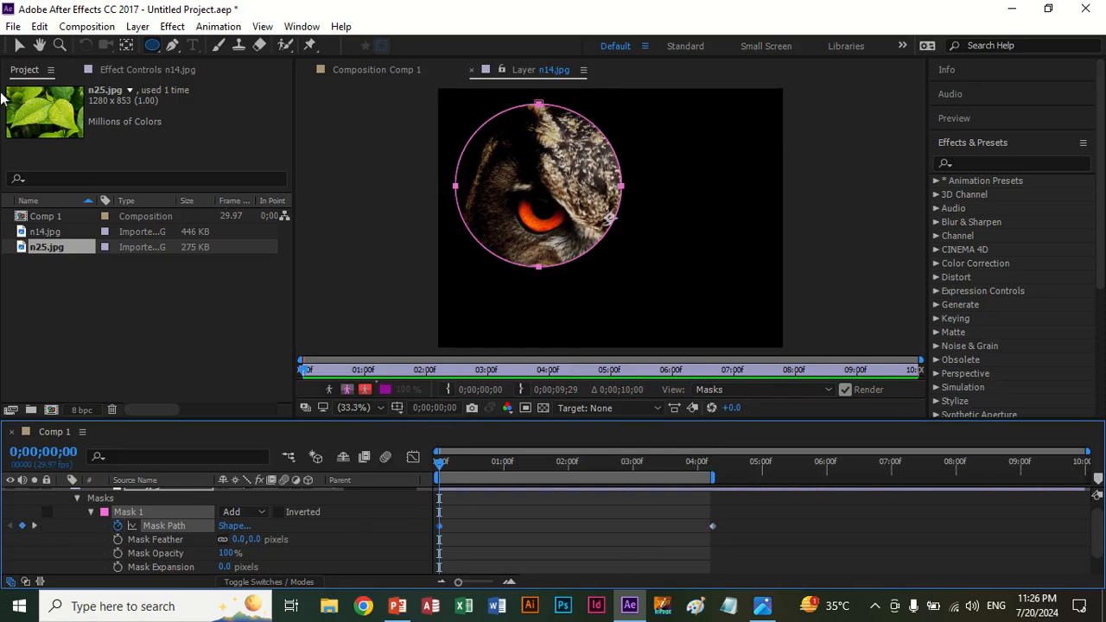
Try to reposition the circular mask at 0;00;00;00, stretching its top point slightly upward
click(19, 45)
drag(570, 201, 550, 267)
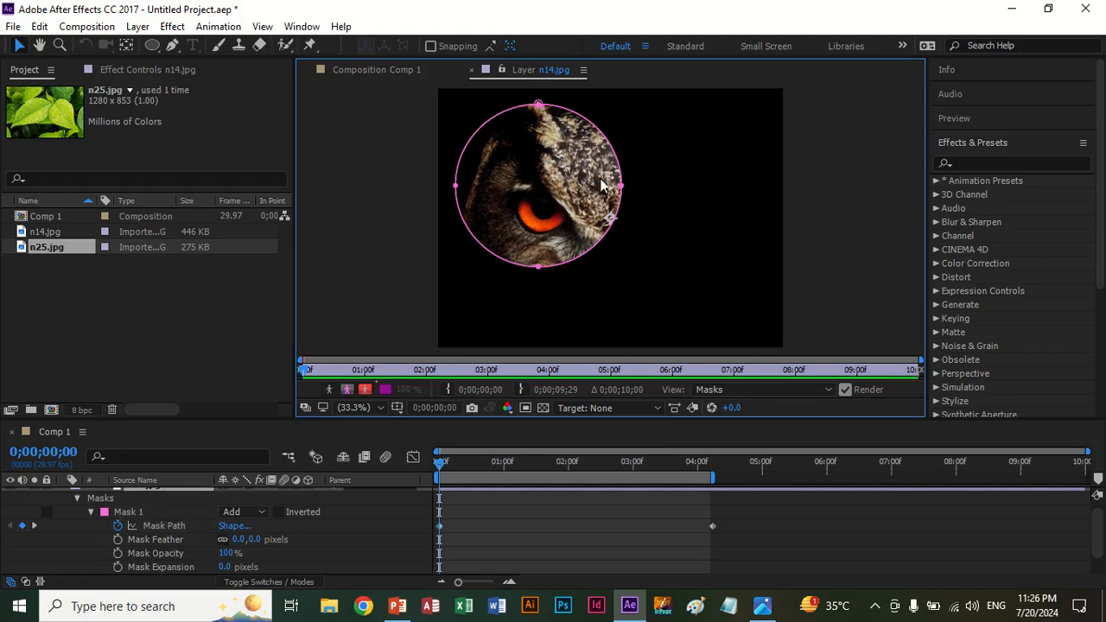
drag(631, 198, 633, 200)
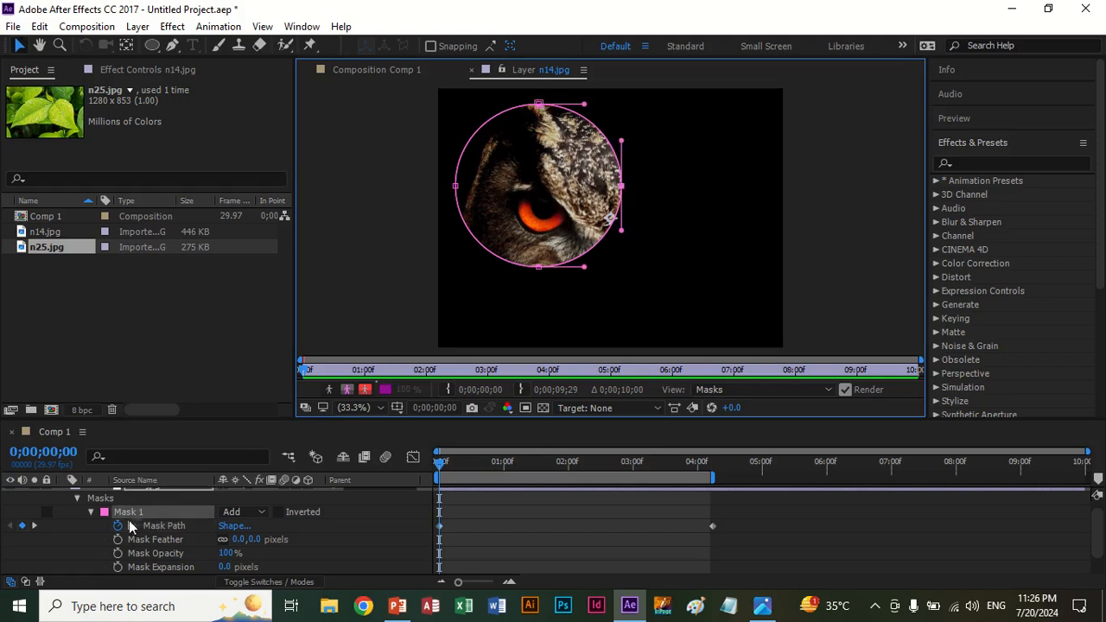
click(126, 513)
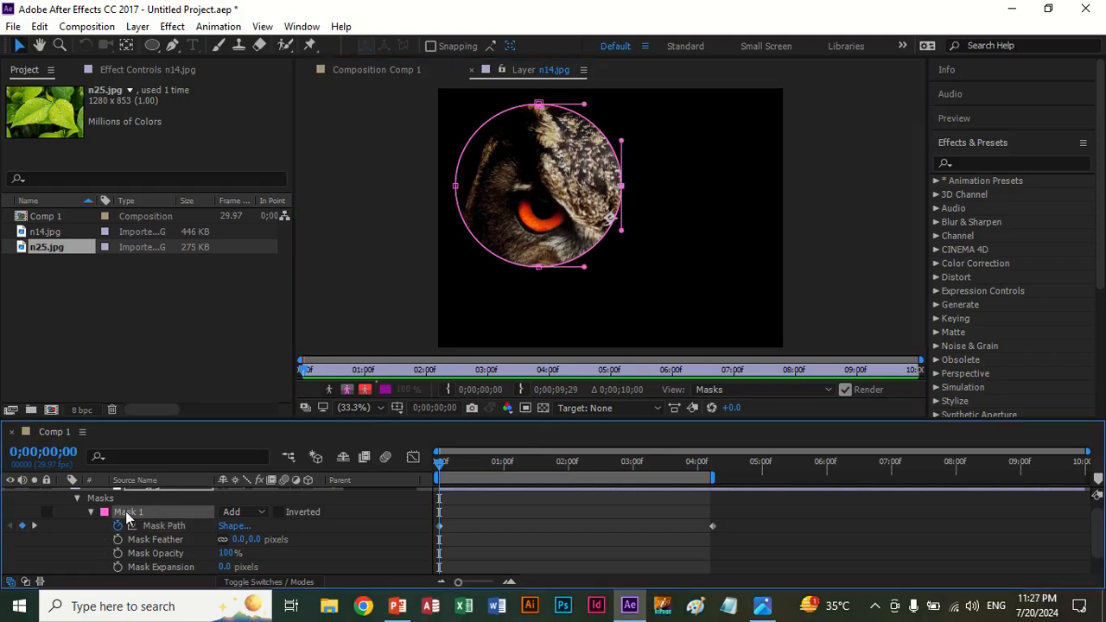
click(247, 370)
click(553, 311)
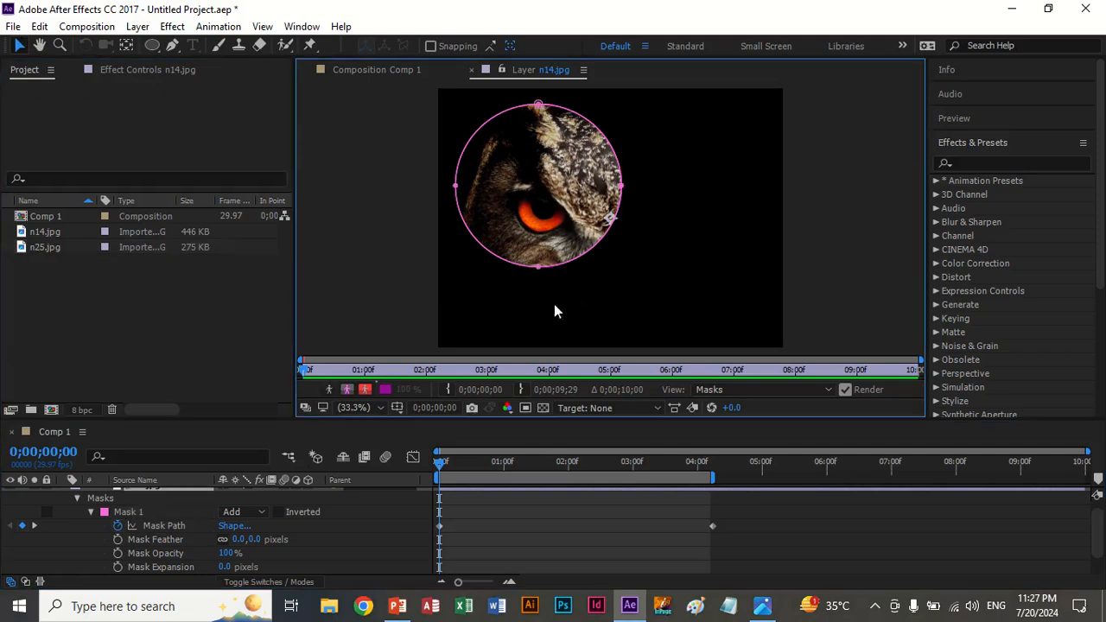
click(127, 515)
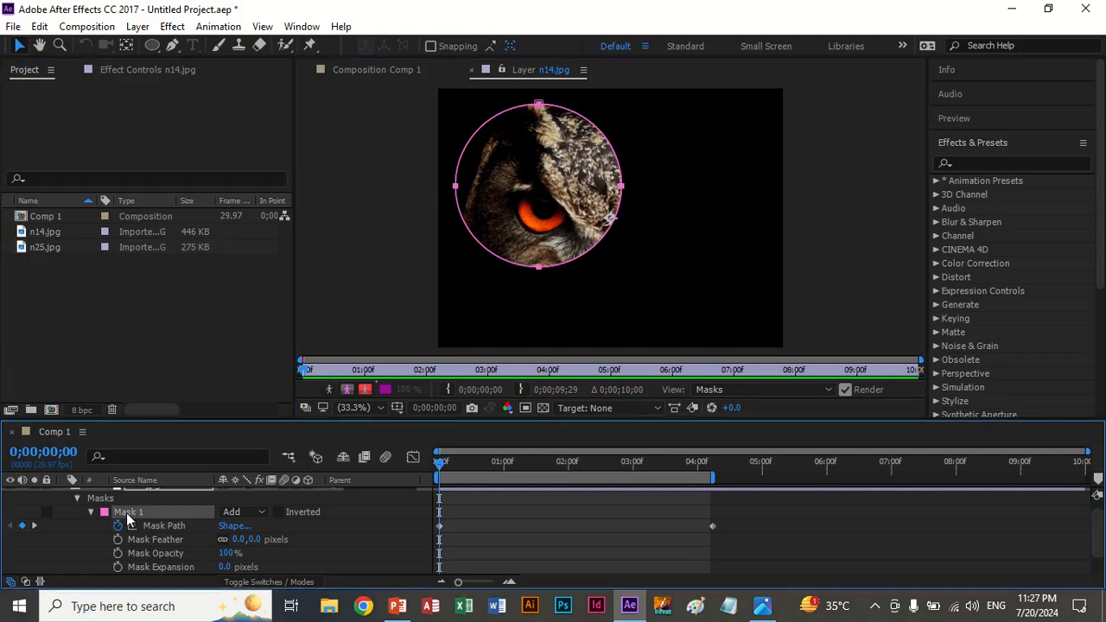
click(531, 205)
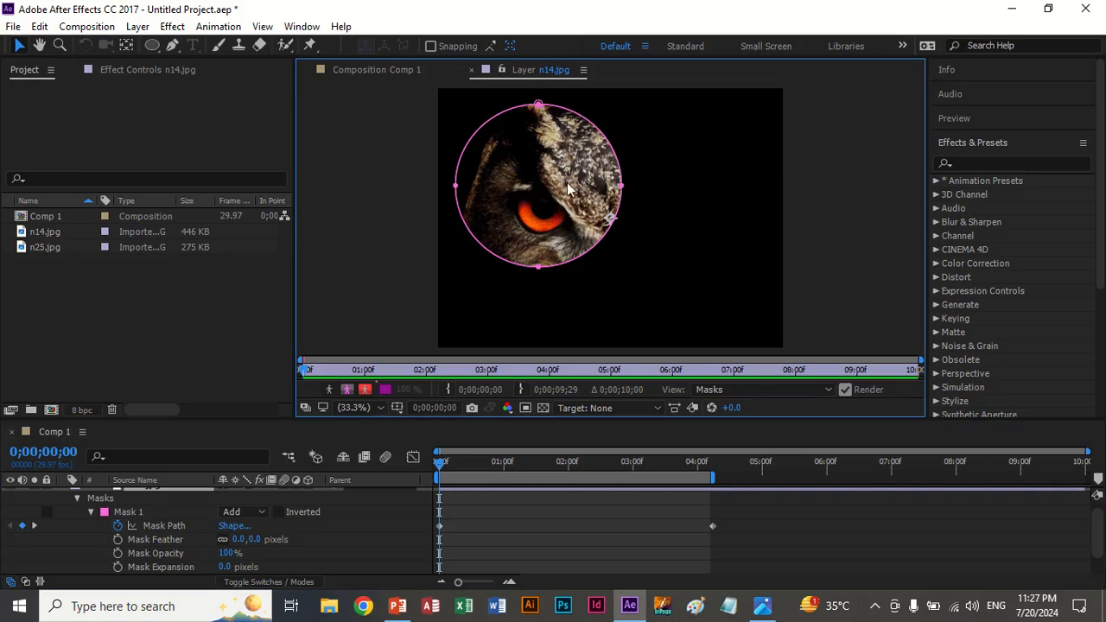
mouse_move(538, 106)
mouse_down()
mouse_move(471, 142)
mouse_move(537, 95)
mouse_up()
click(724, 269)
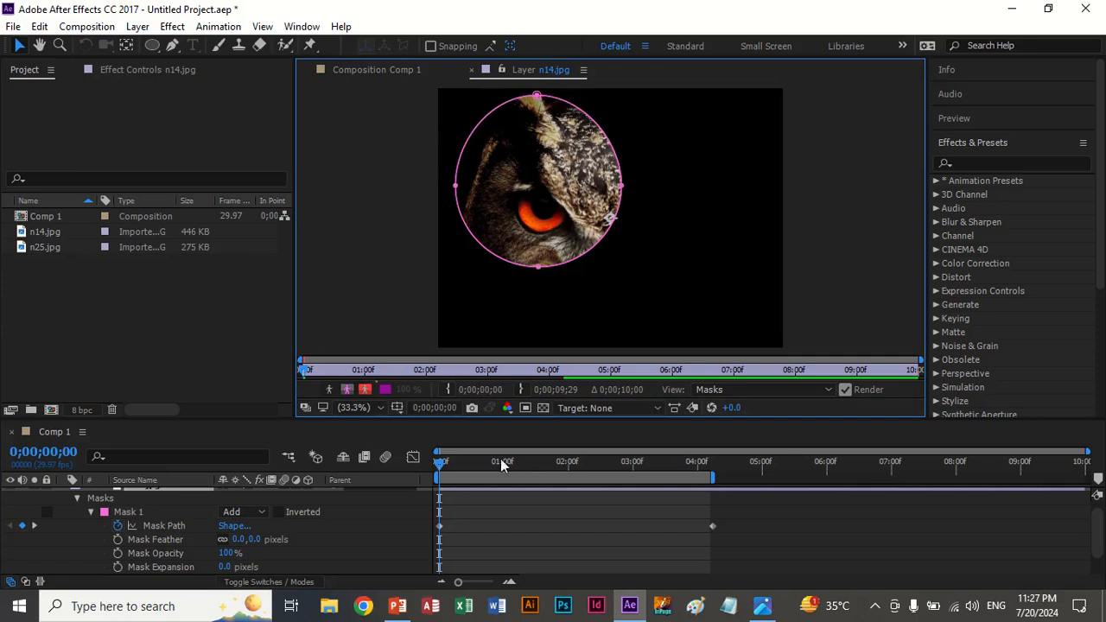
click(160, 528)
click(559, 203)
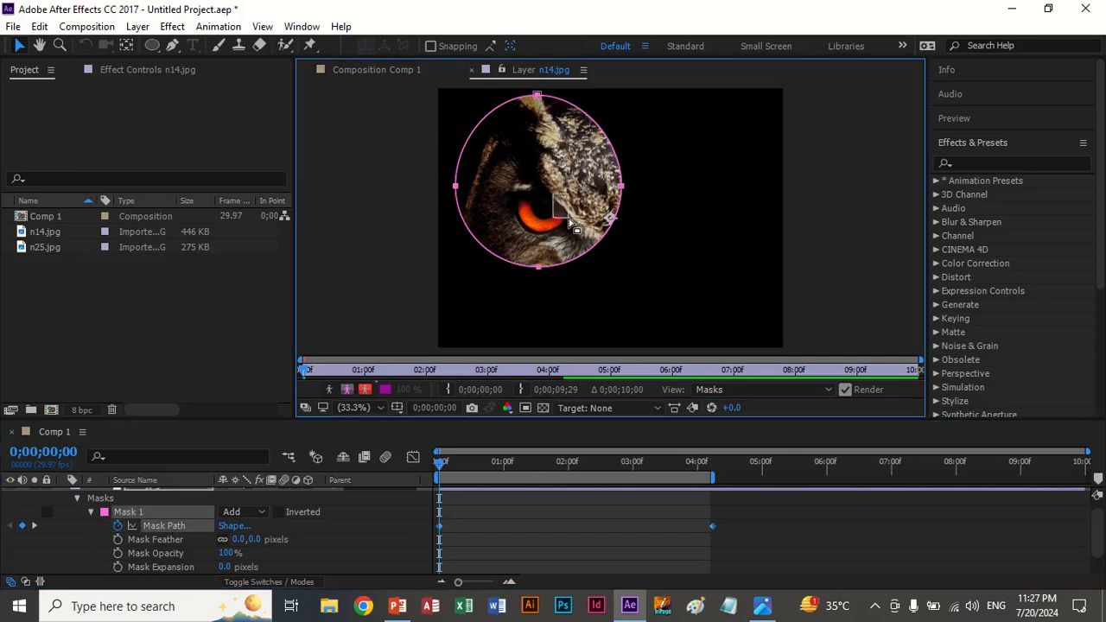
drag(570, 221, 574, 221)
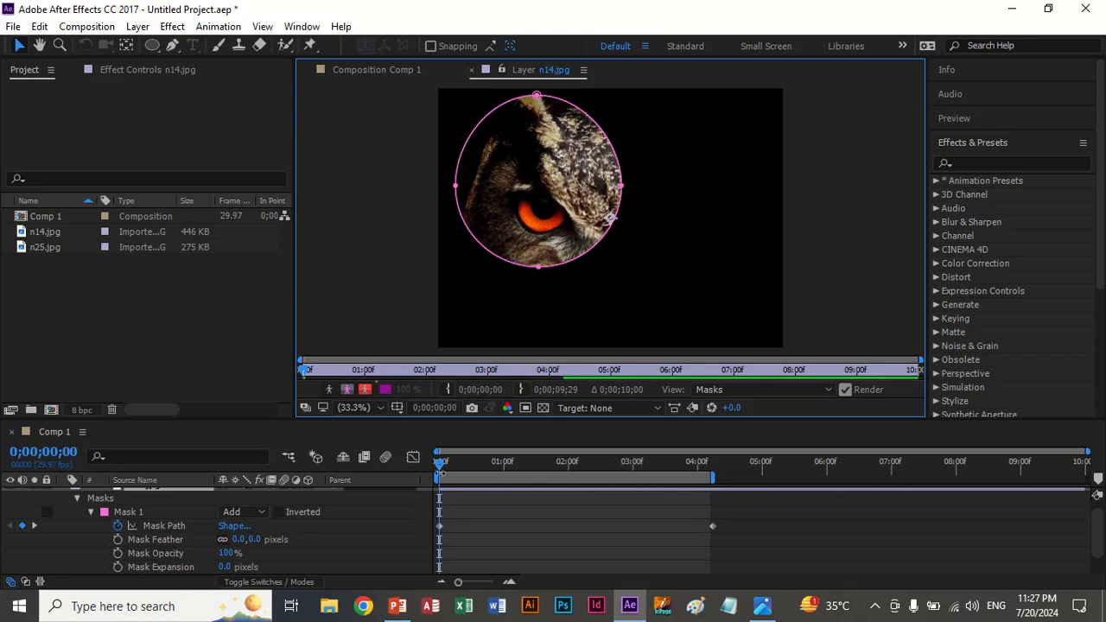
Select the whole circular mask at 0;00;01;00 and center the n14.jpg anchor point in the layer's visible content
drag(442, 471, 505, 471)
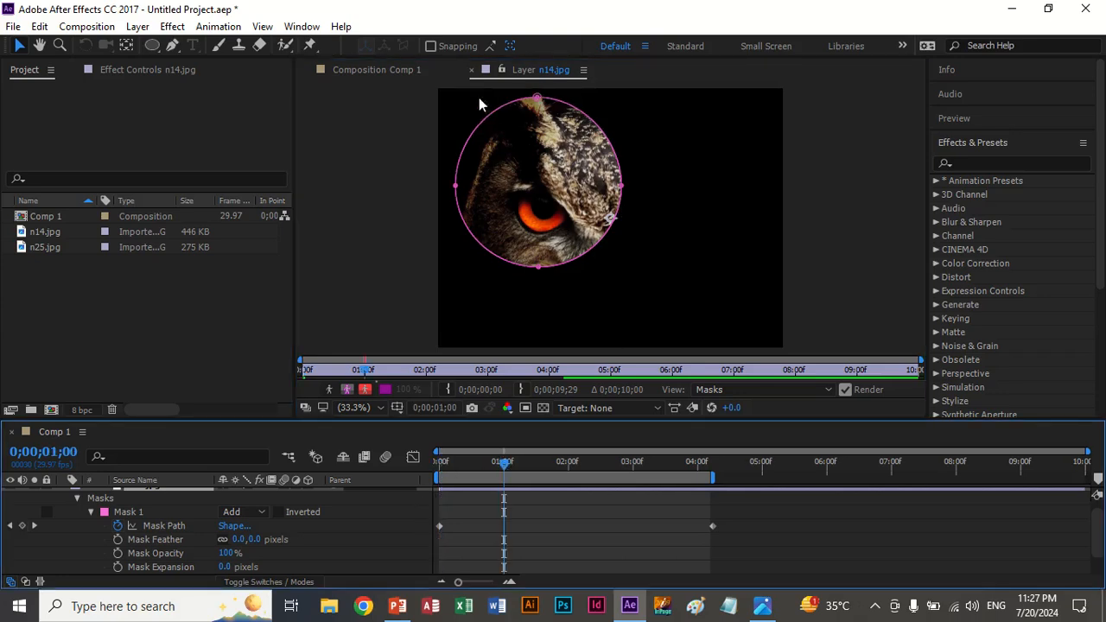
drag(431, 94, 632, 251)
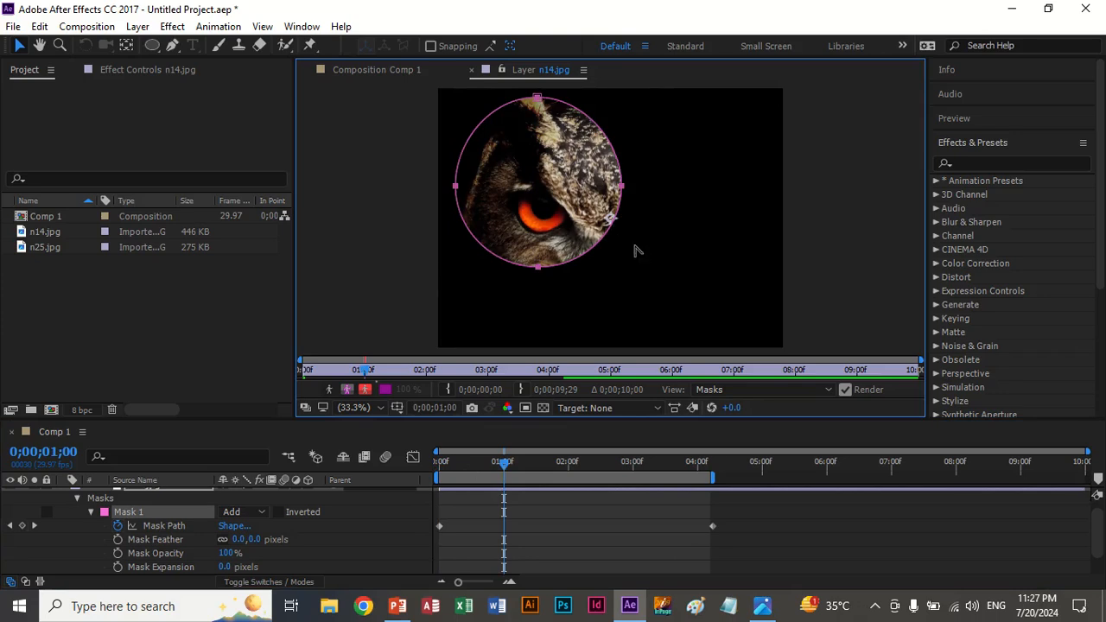
key(ctrl+alt+Home)
Move the circular mask down and to the right at 0;00;01;00, and over the owl's right-hand eye at 0;00;03;01
drag(625, 194, 678, 261)
drag(504, 462, 635, 461)
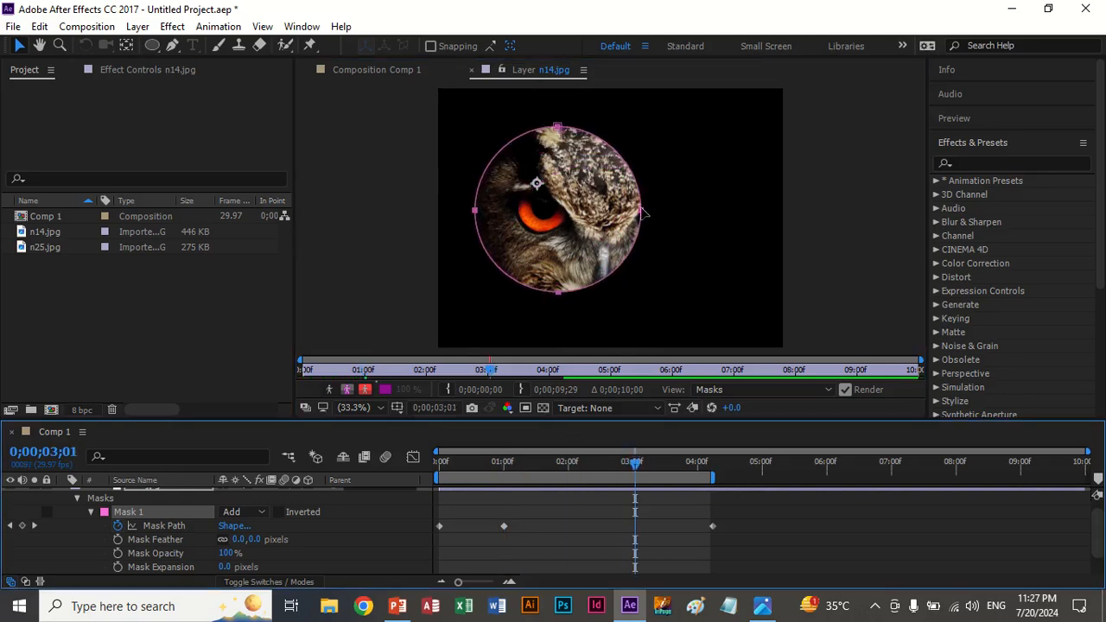
drag(653, 214, 768, 178)
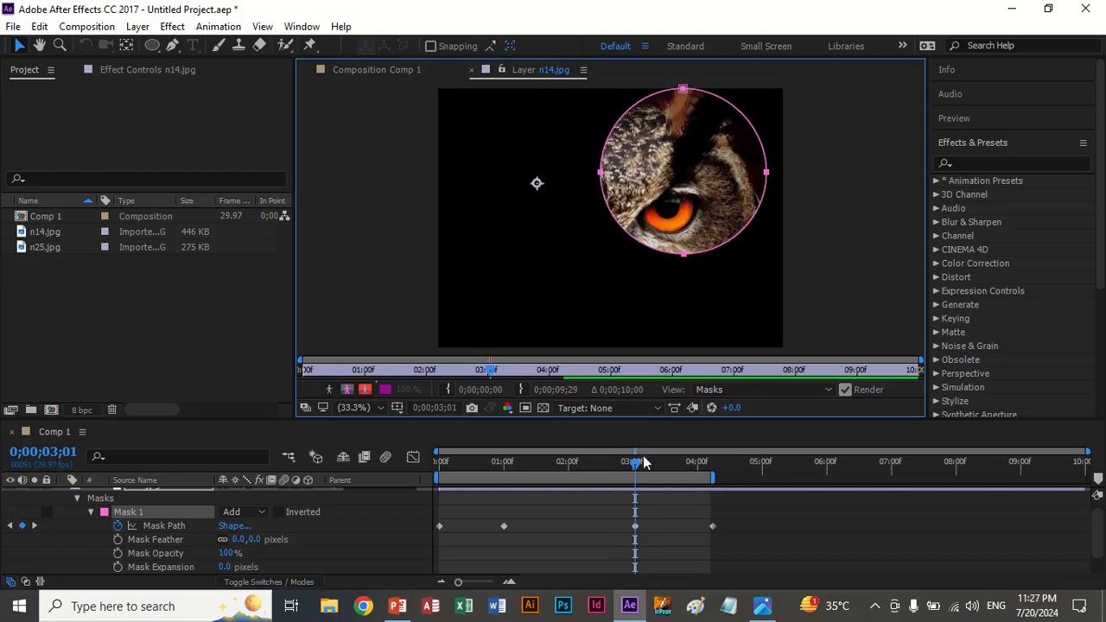
Preview the Mask Path animation from 0;00;00;00
key(Home)
key(space)
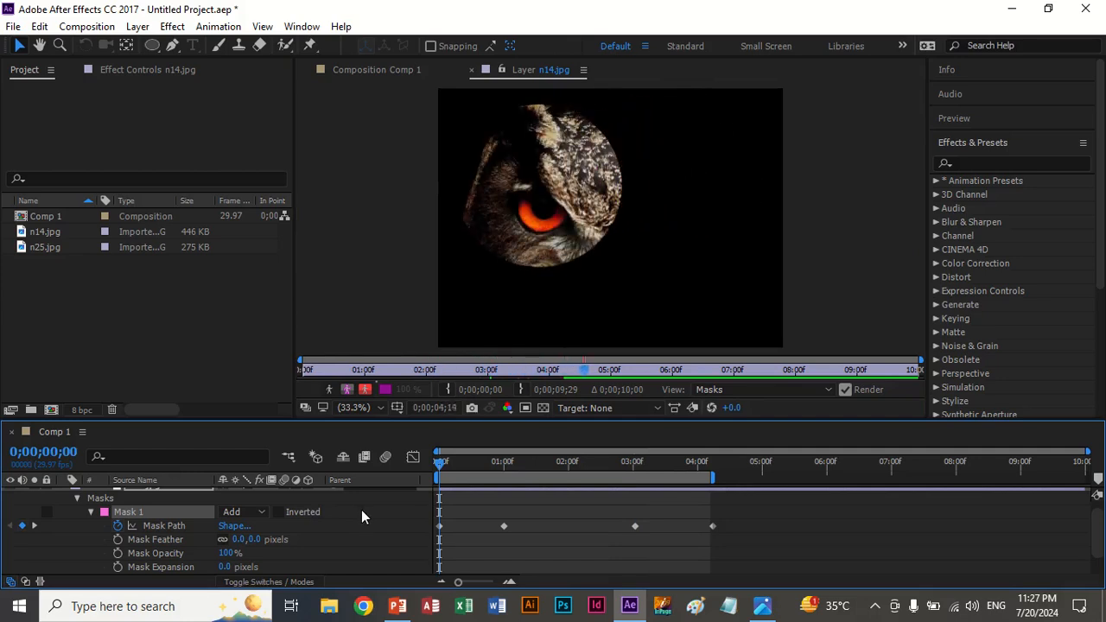
key(space)
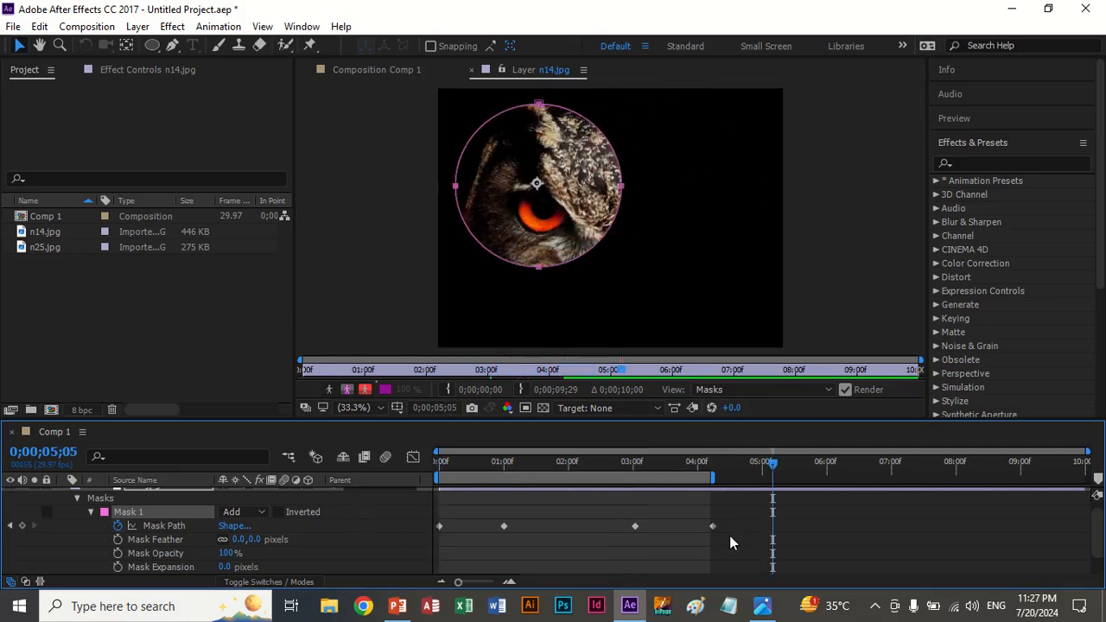
Delete all Mask Path keyframes and remove the circular mask from n14.jpg
drag(730, 534, 419, 497)
key(Delete)
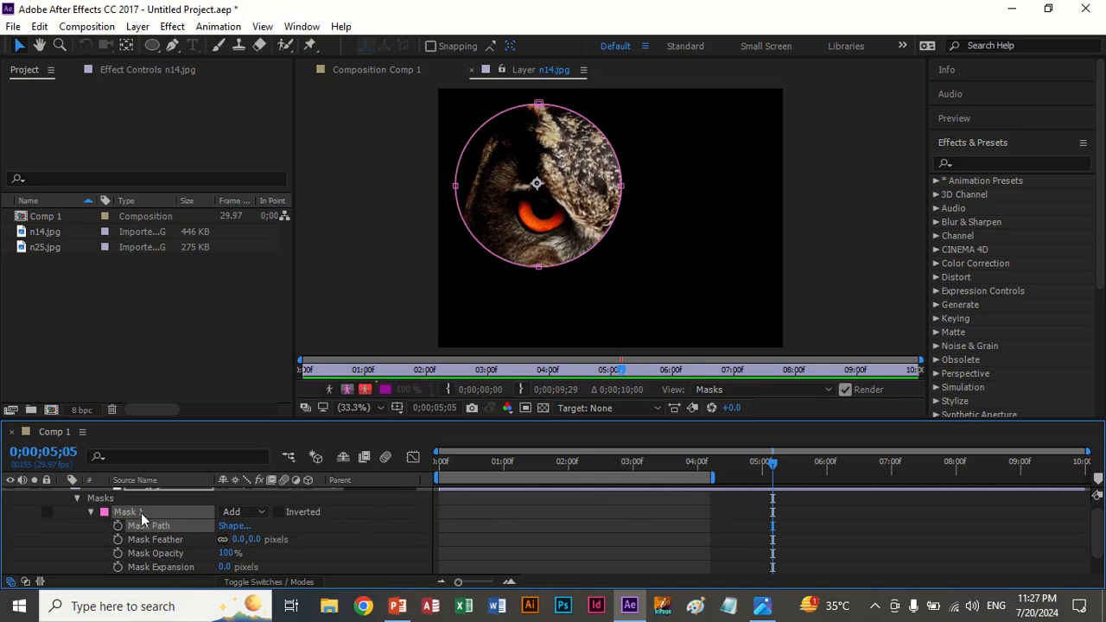
key(Delete)
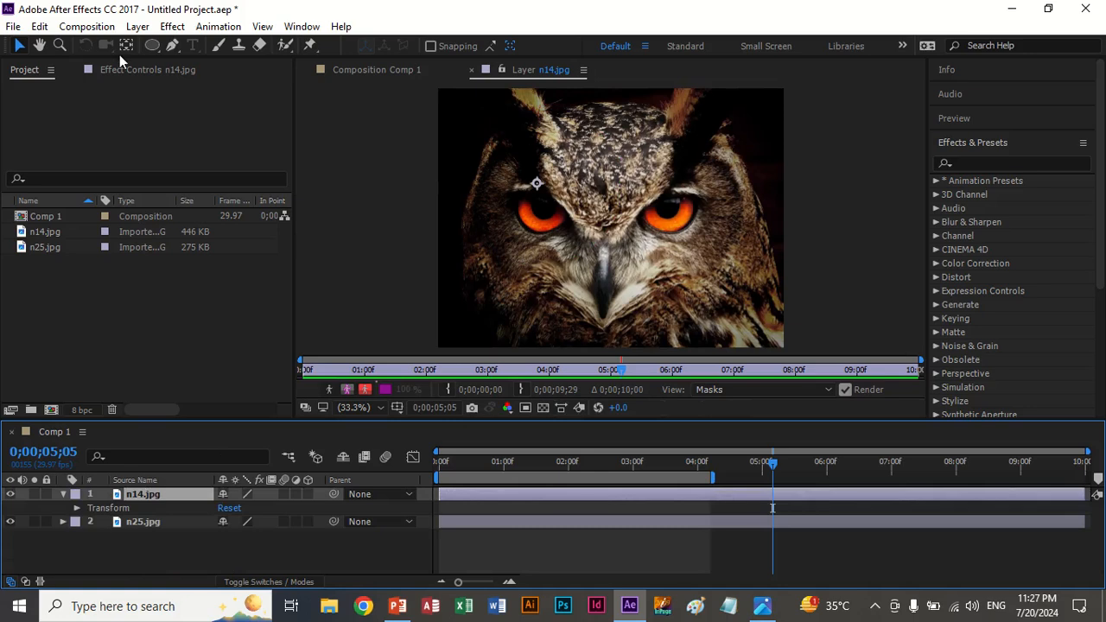
Draw a rounded rectangle mask around the owl's left-hand eye on the n14.jpg layer
click(156, 48)
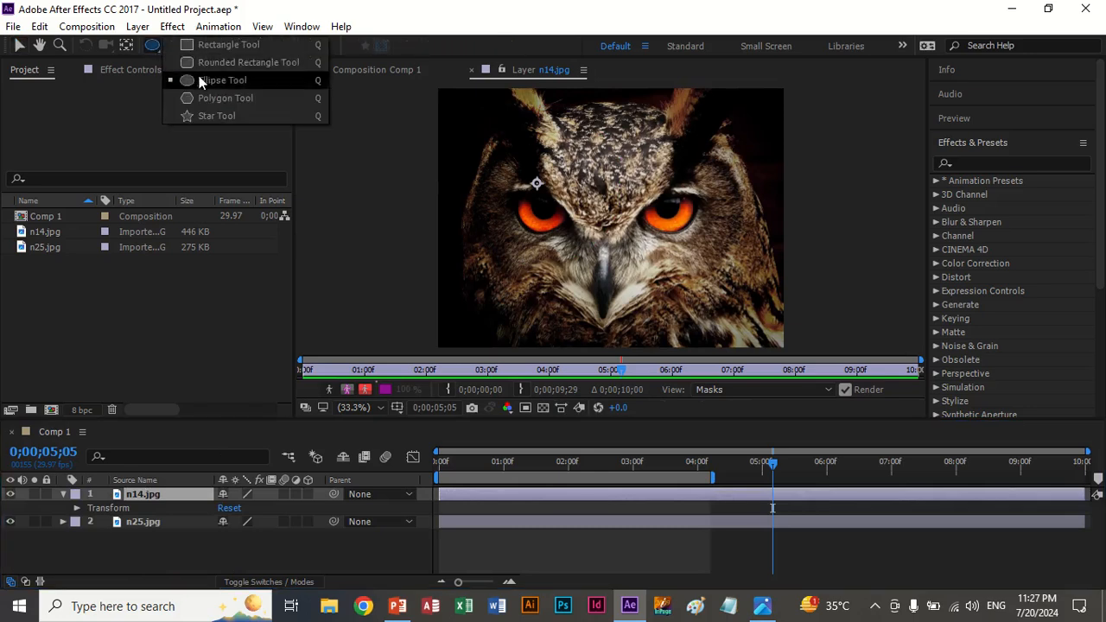
click(200, 47)
drag(455, 115, 607, 245)
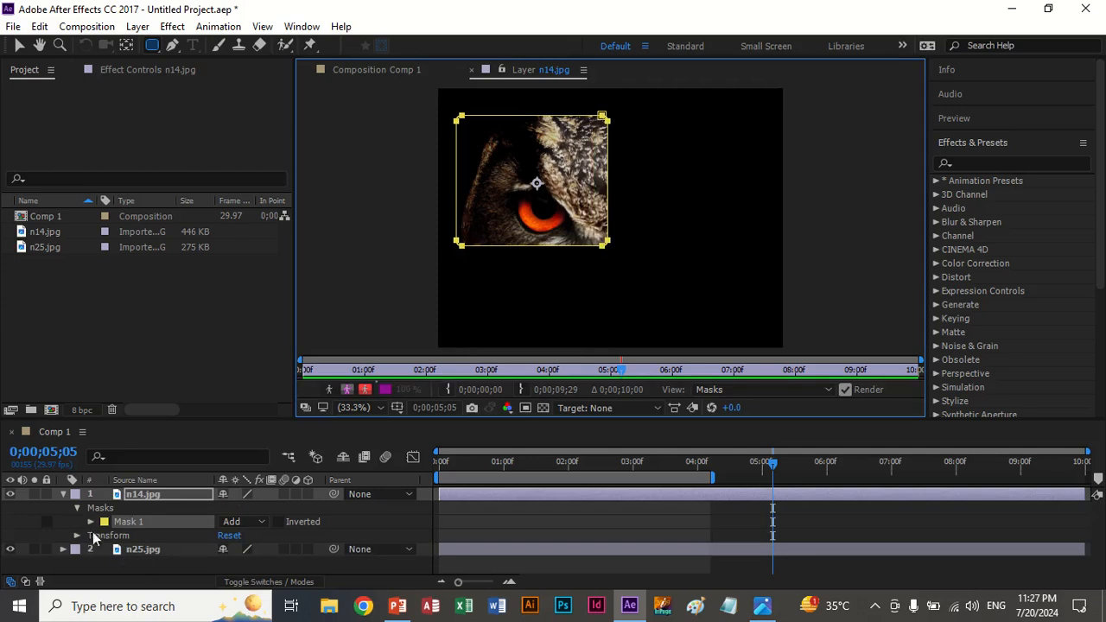
Keyframe the new mask's Mask Expansion at 0 pixels at 0;00;00;00, without the keyframe at 0;00;05;05
click(91, 522)
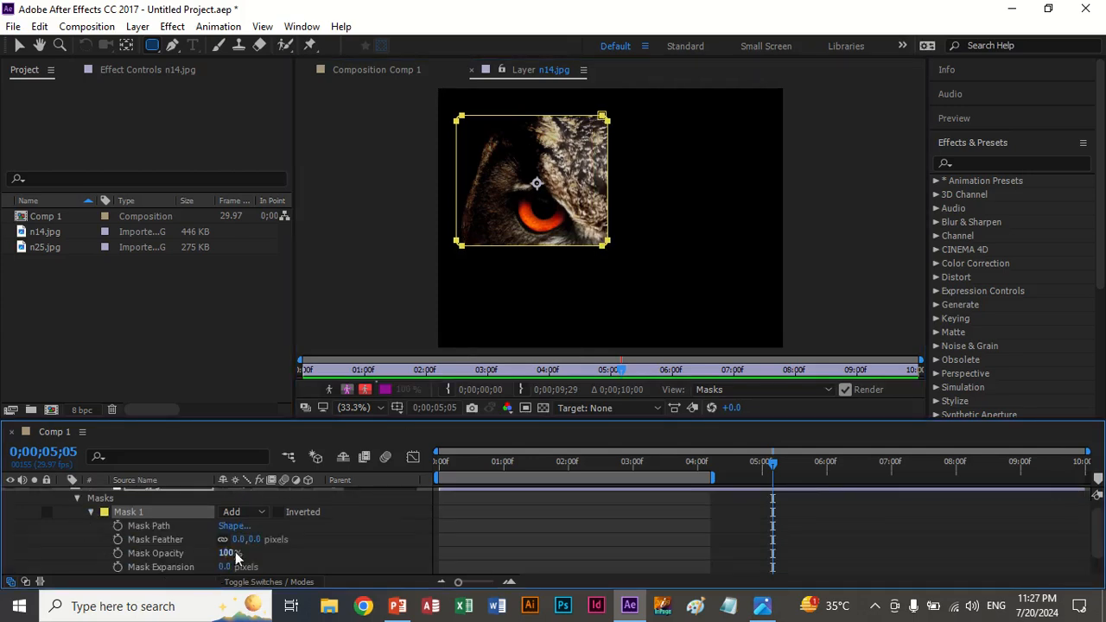
click(118, 567)
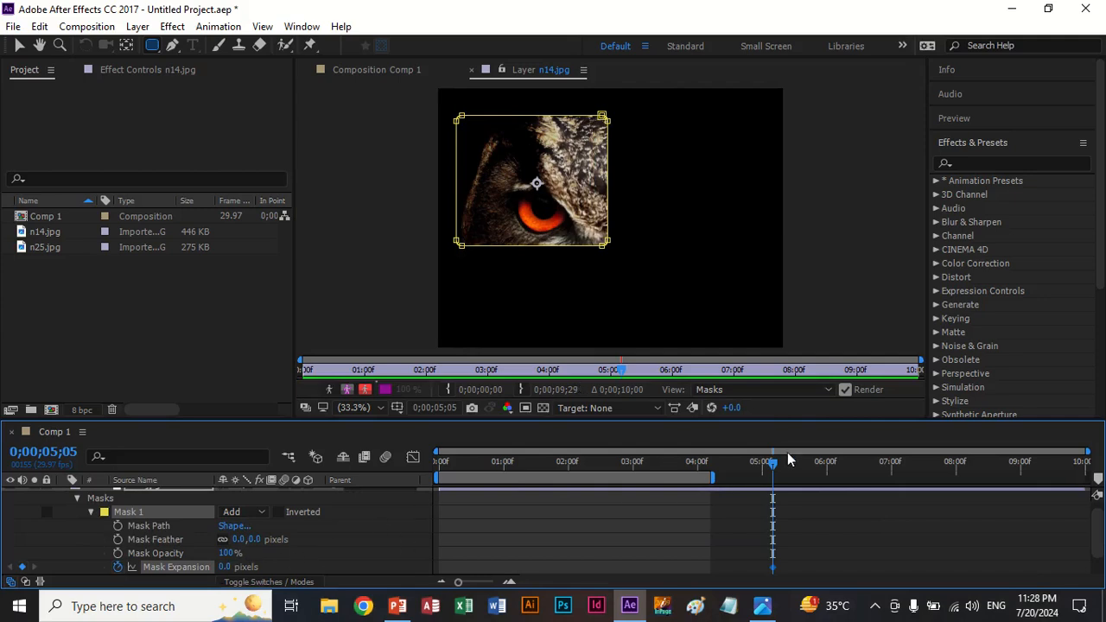
drag(774, 467, 429, 493)
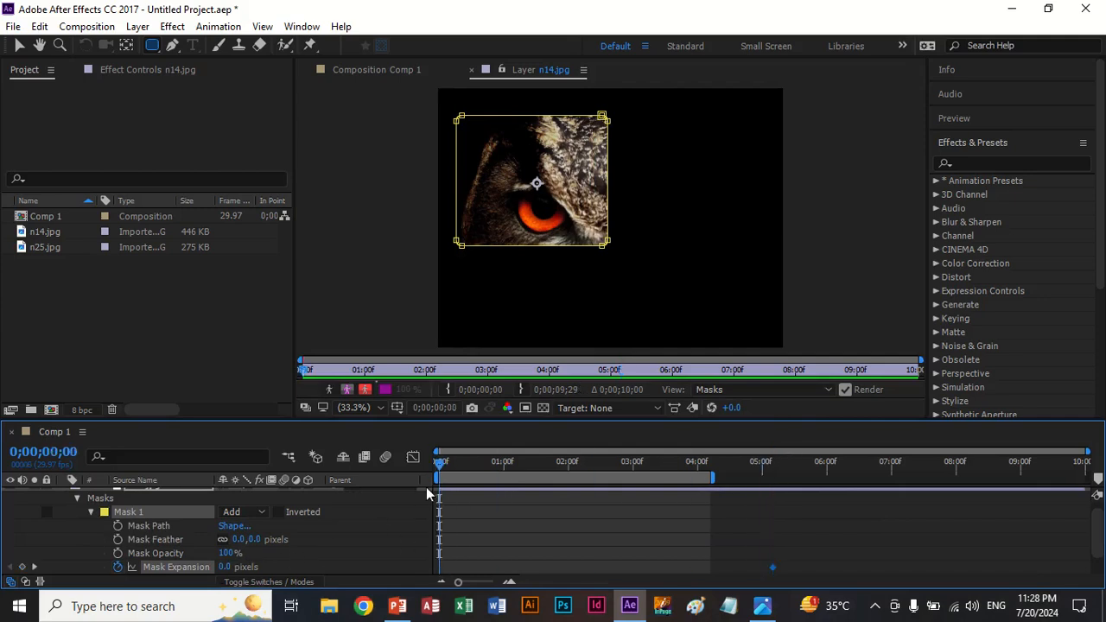
click(119, 567)
Go to 0;00;01;10 and try to reposition the rounded rectangle mask on n14.jpg by its corner points
drag(440, 466, 447, 467)
drag(508, 478, 525, 469)
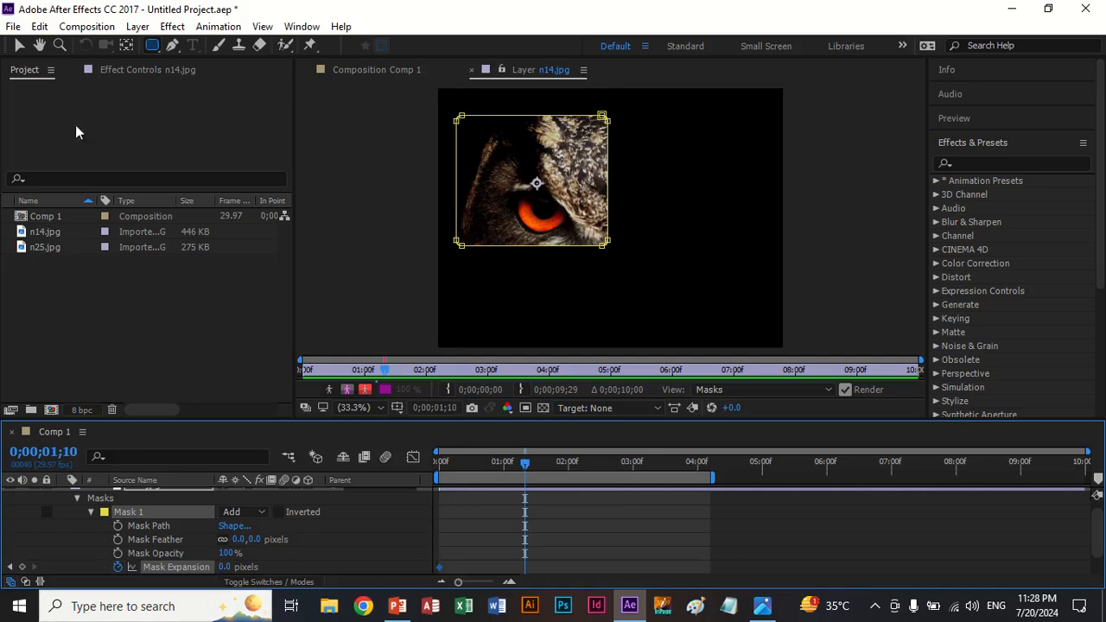
click(19, 45)
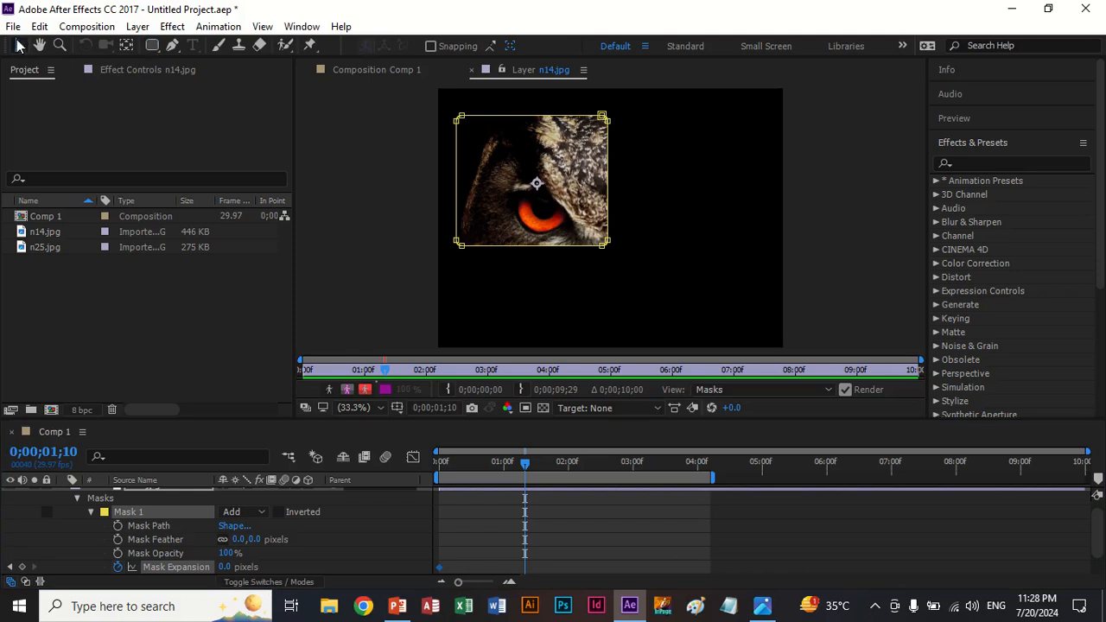
click(567, 153)
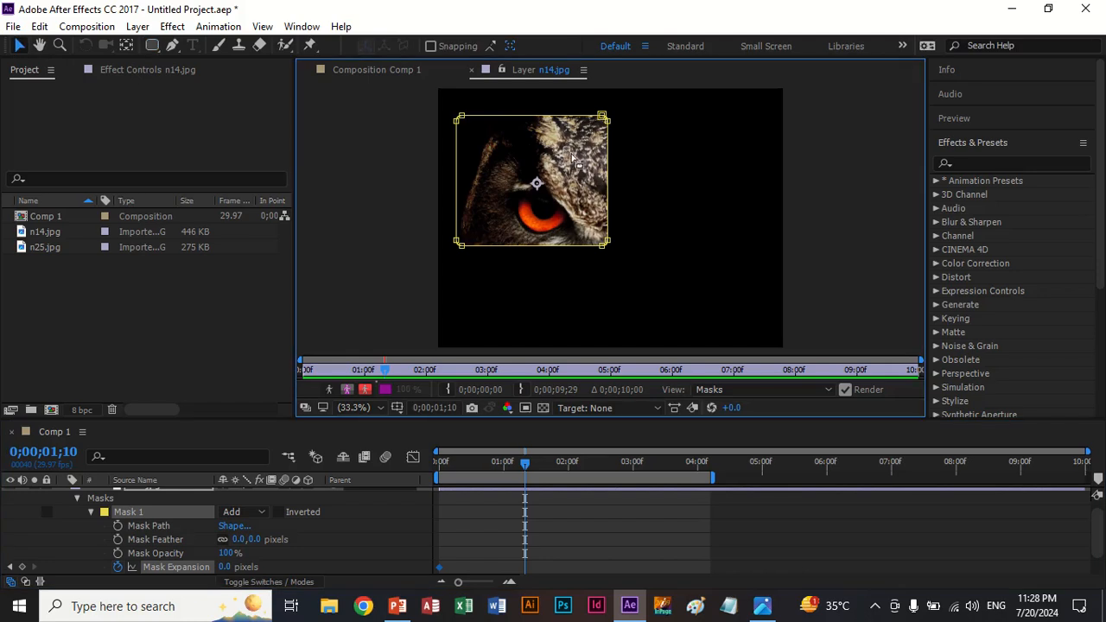
click(603, 116)
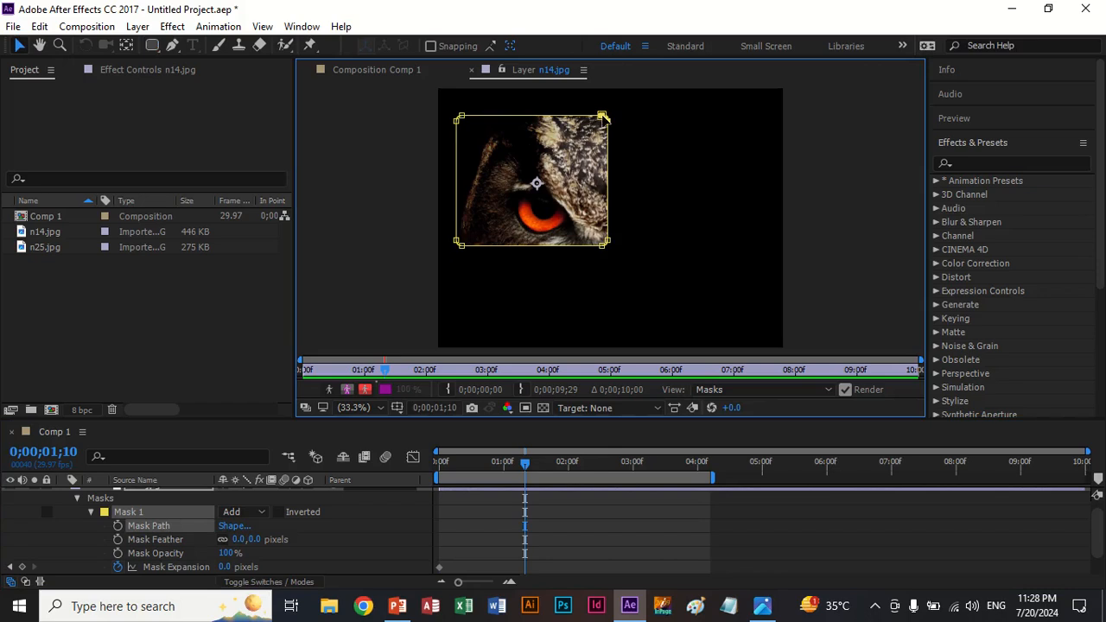
click(623, 255)
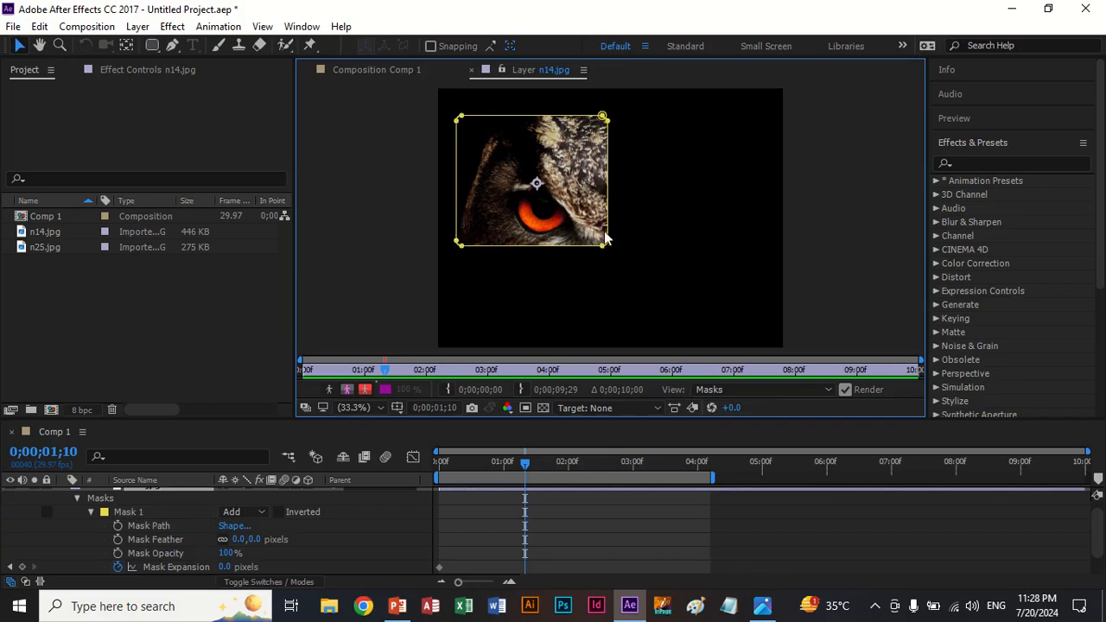
double_click(610, 246)
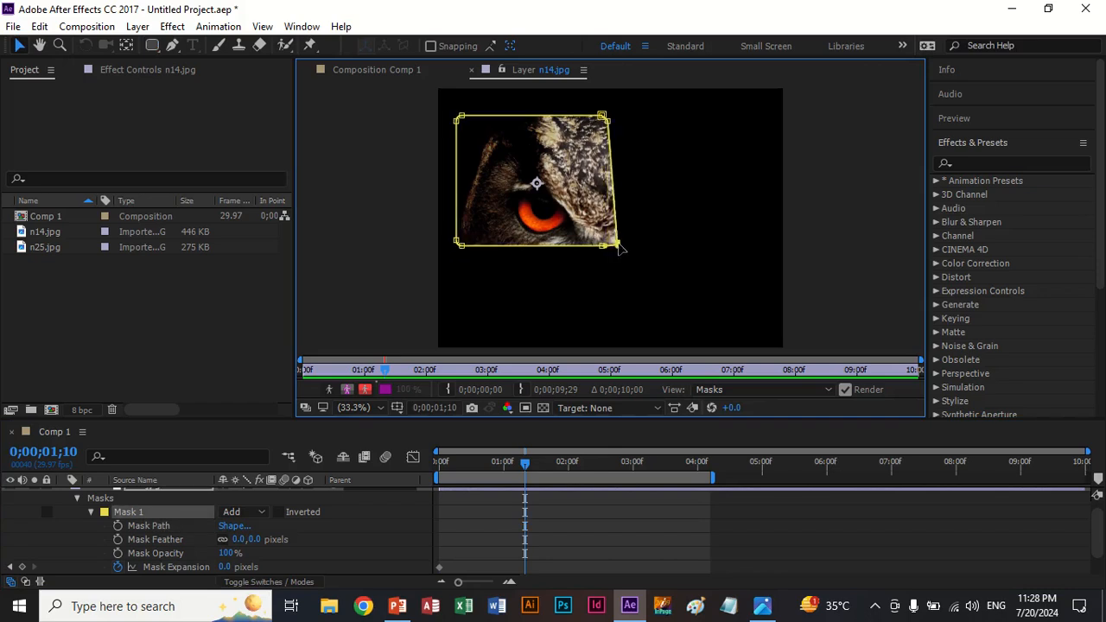
click(570, 333)
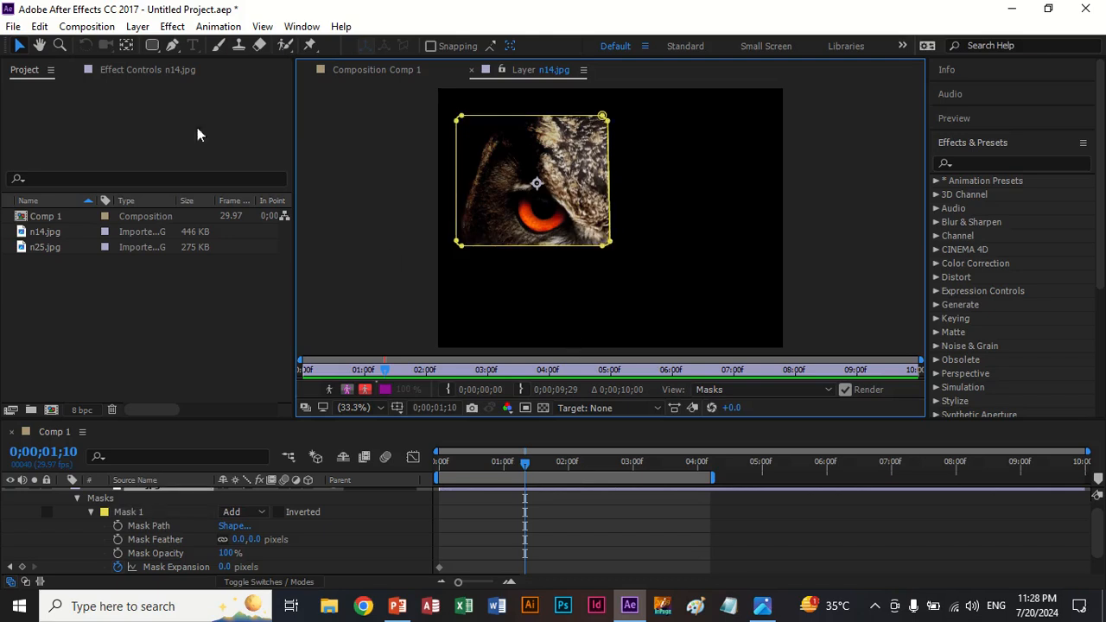
Select all points of the mask and nudge it sideways until it frames the owl's forehead between both eyes
click(18, 43)
drag(435, 100, 653, 275)
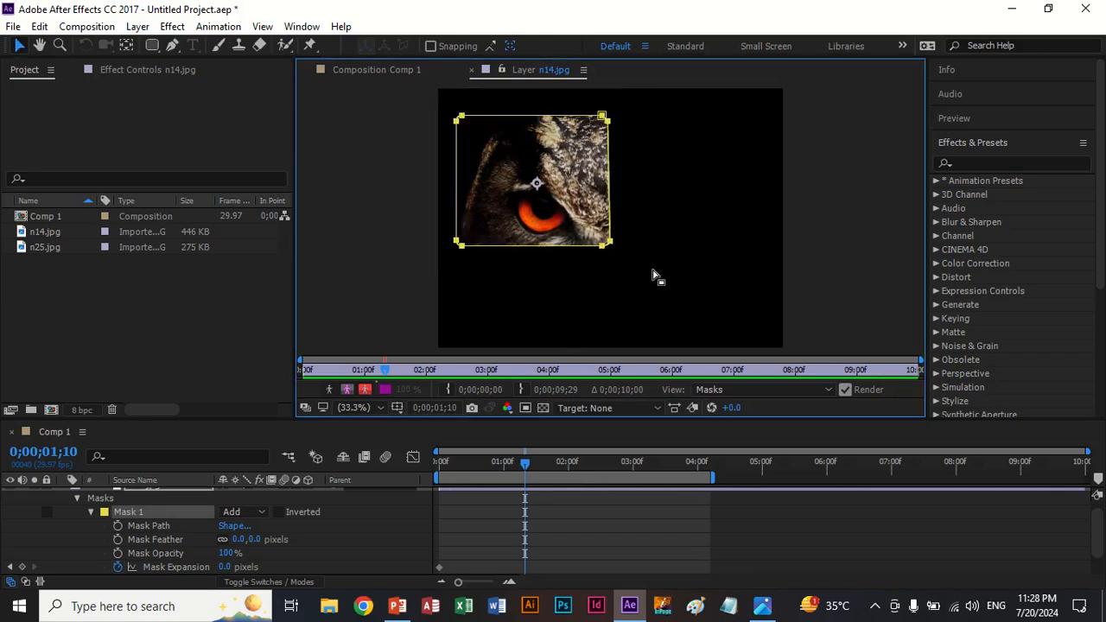
key(Right)
key(Right)
key(Right)
key(Right)
key(Right)
key(Right)
key(Right)
key(Right)
key(Right)
key(Right)
key(Right)
key(Right)
key(Right)
key(Right)
key(Right)
key(Right)
key(Right)
key(Right)
key(Right)
key(Right)
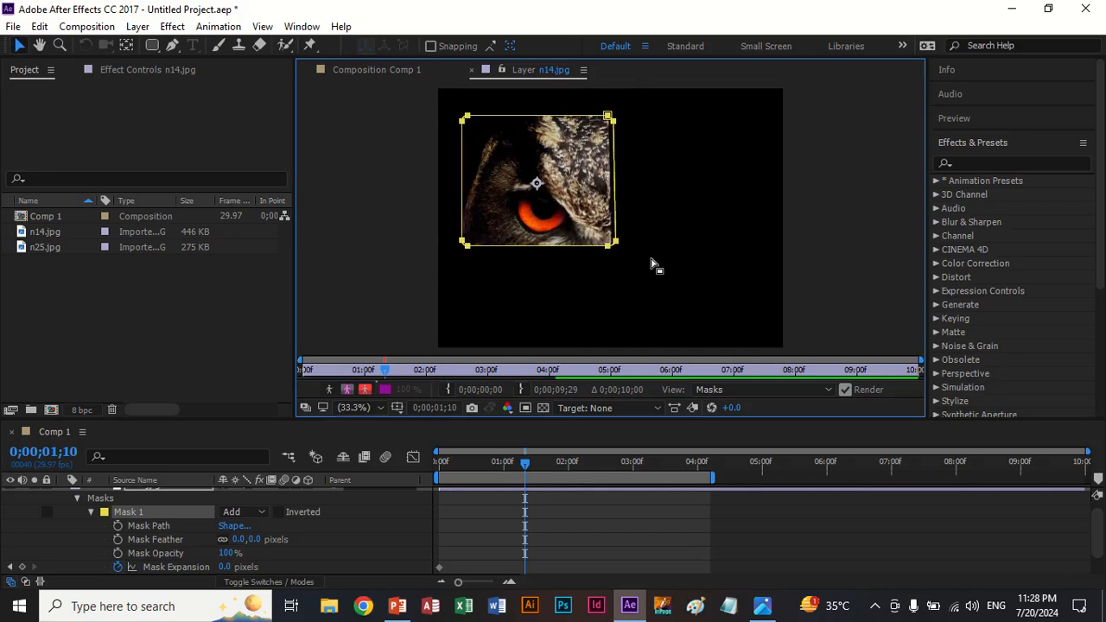
key(Right)
key(Right)
key(Right)
key(Right)
key(Right)
key(Right)
key(Right)
key(Right)
key(Right)
key(Right)
key(Right)
key(Right)
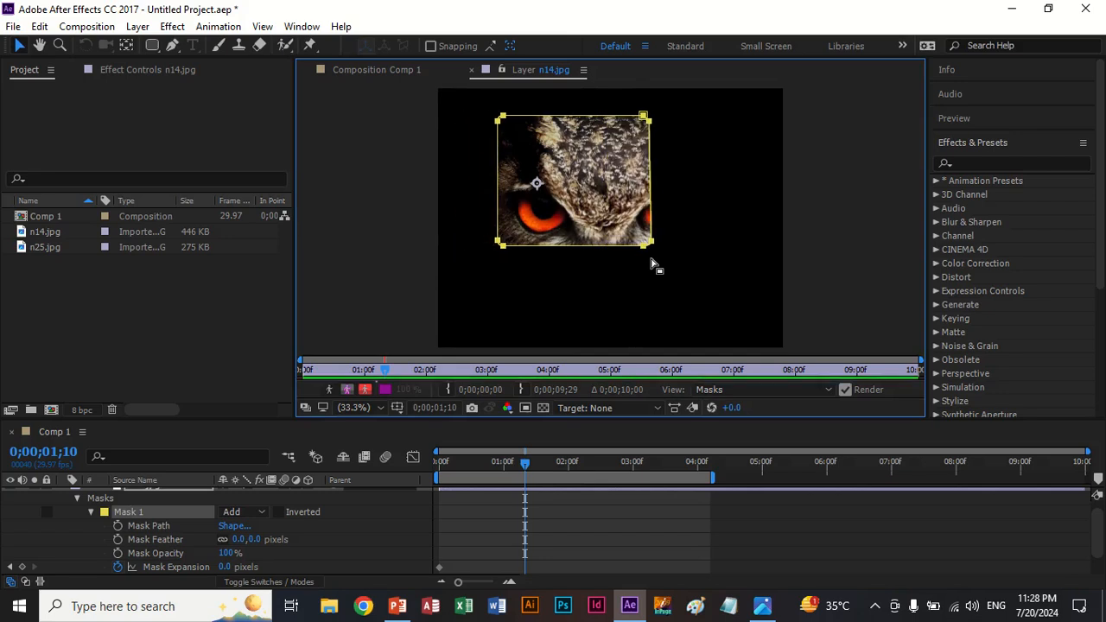
key(Right)
key(Right)
key(Right)
key(Right)
key(Right)
key(Right)
key(Right)
key(Right)
key(Right)
key(Right)
key(Right)
key(Right)
key(Right)
key(Right)
key(Right)
key(Right)
key(Right)
key(Right)
key(Right)
key(Right)
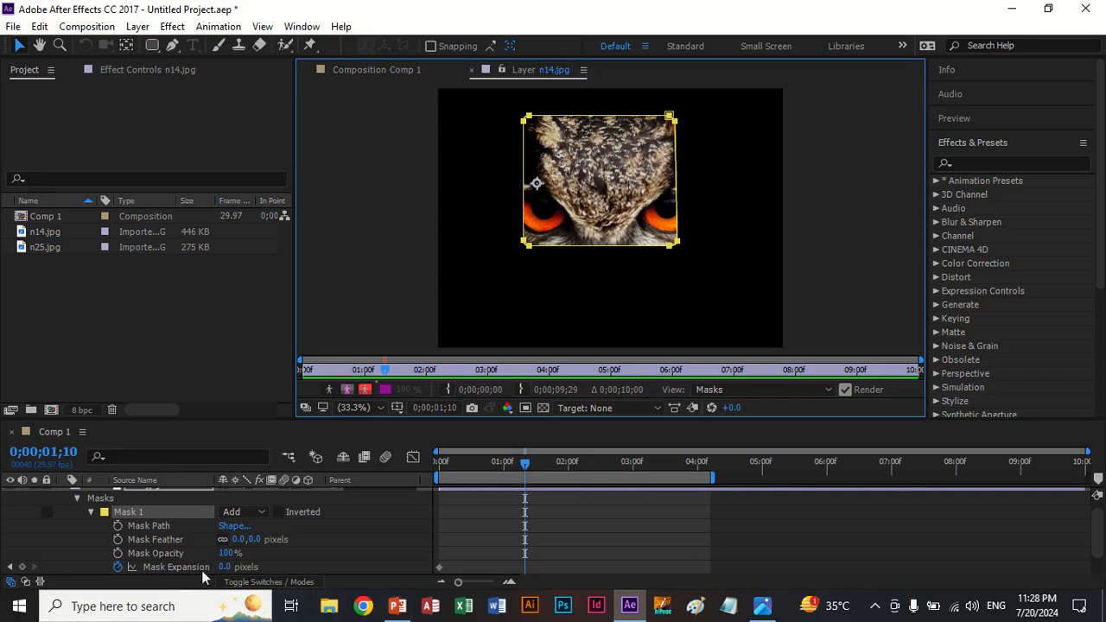
Keyframe Mask Expansion at 286 pixels at 0;00;01;10 and at -132 pixels at 0;00;03;12
drag(226, 566, 389, 567)
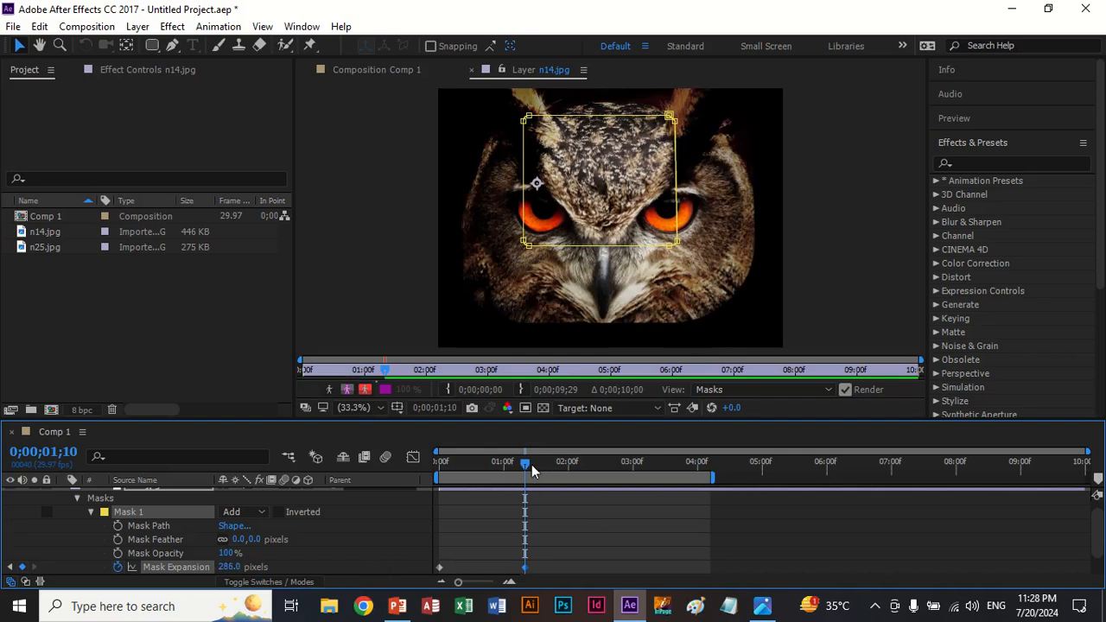
drag(535, 465, 658, 464)
drag(230, 567, 4, 554)
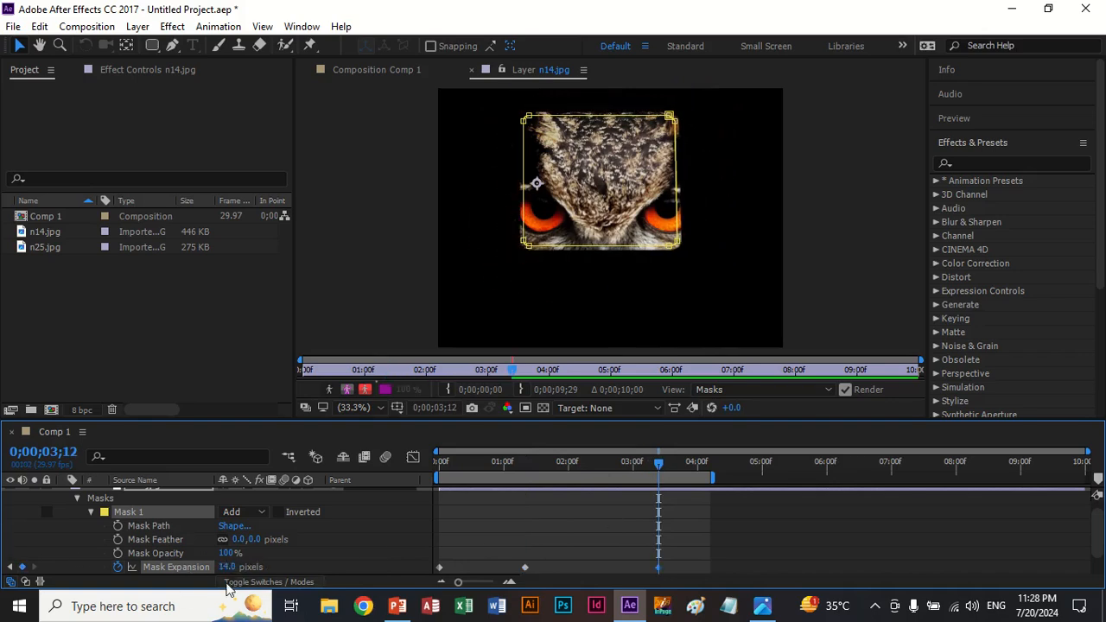
drag(229, 567, 100, 552)
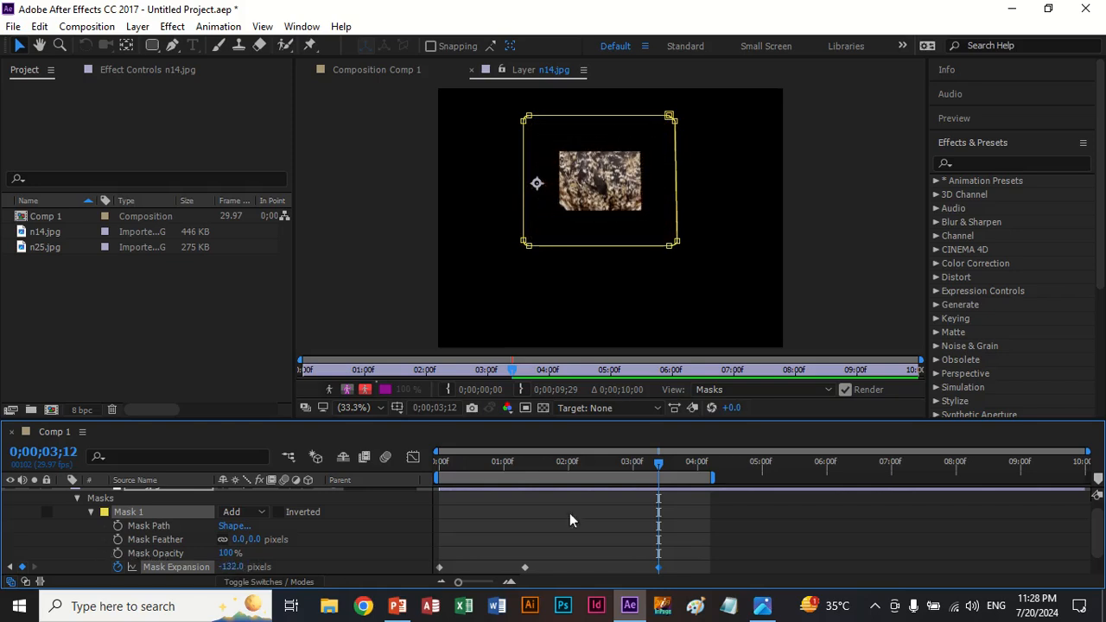
Preview the Mask Expansion animation from 0;00;00;00 and check the mask's properties in the n14.jpg layer
drag(658, 464, 318, 480)
key(space)
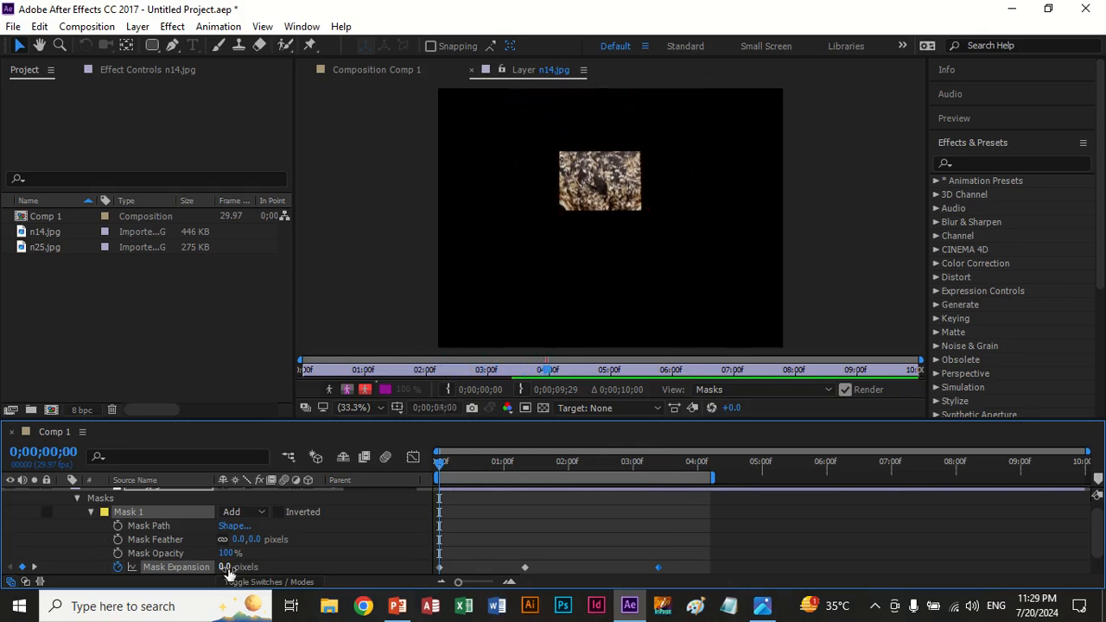
key(space)
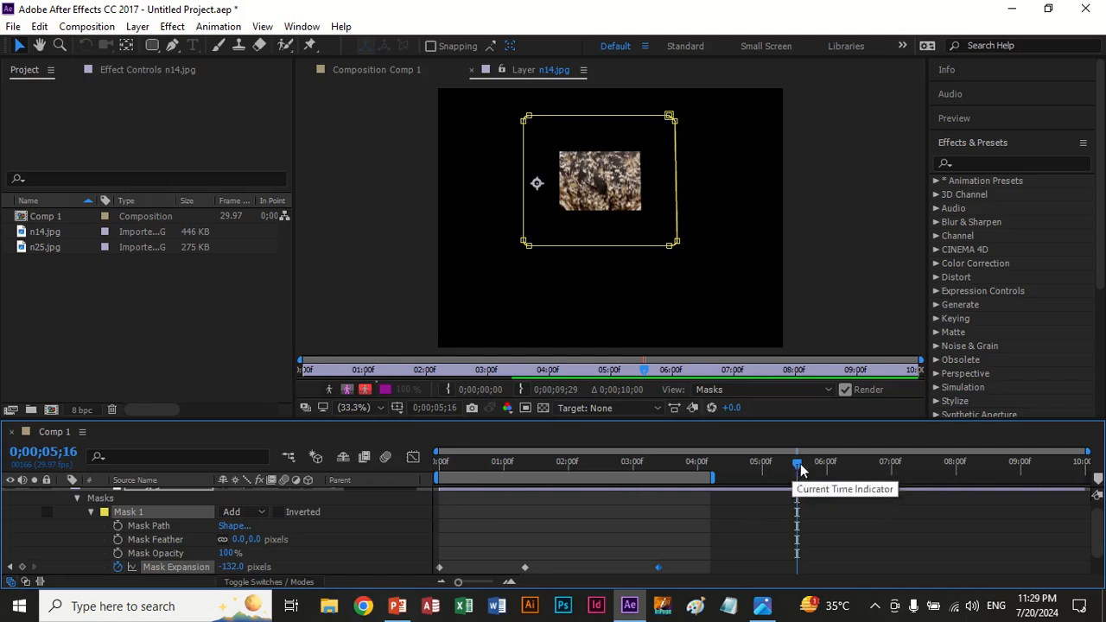
key(Home)
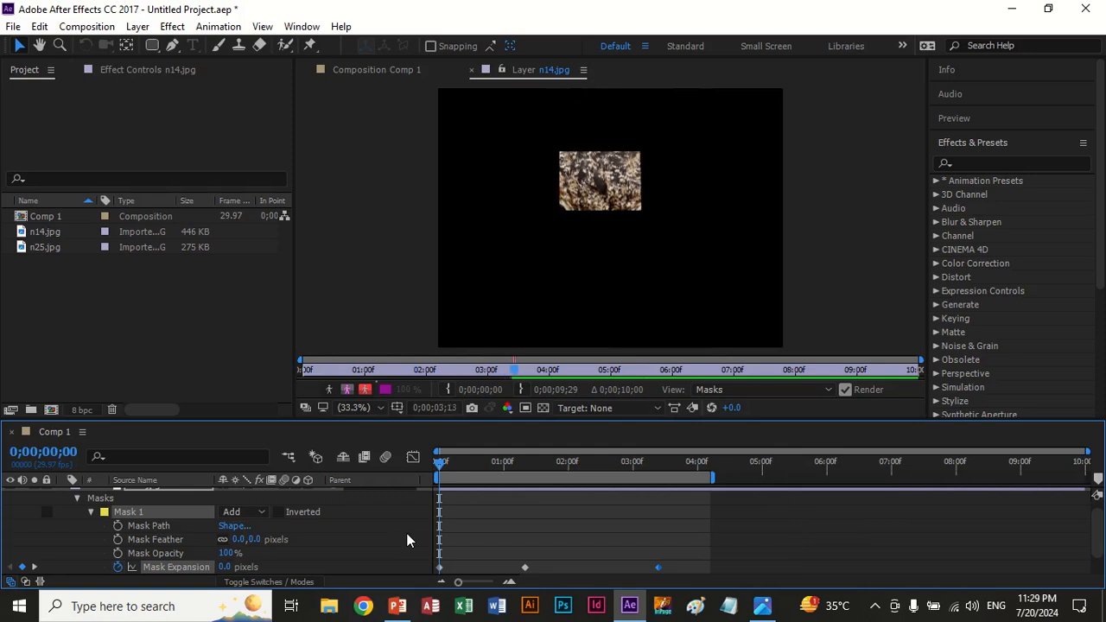
scroll(244, 516, down, 1)
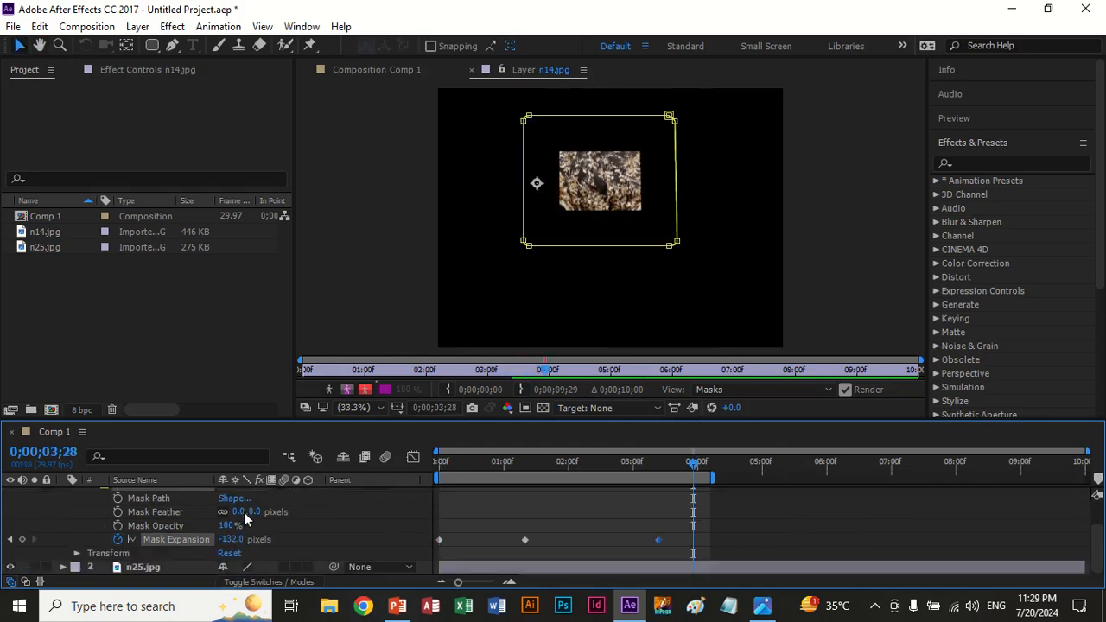
scroll(381, 490, up, 1)
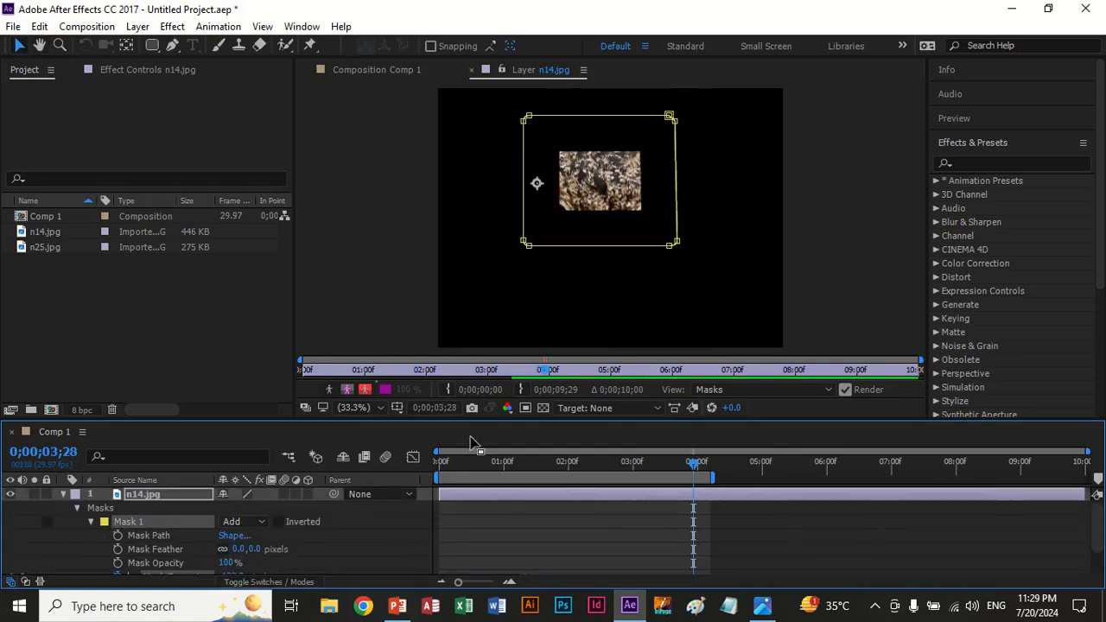